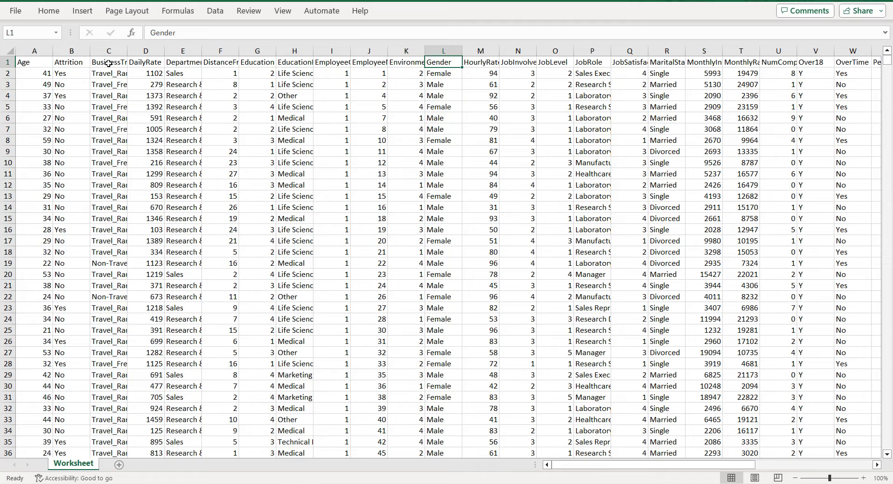
Step: Examine the employee dataset's column headers in row 1, from HourlyRate through YearsWithCurrManager
key("Right")
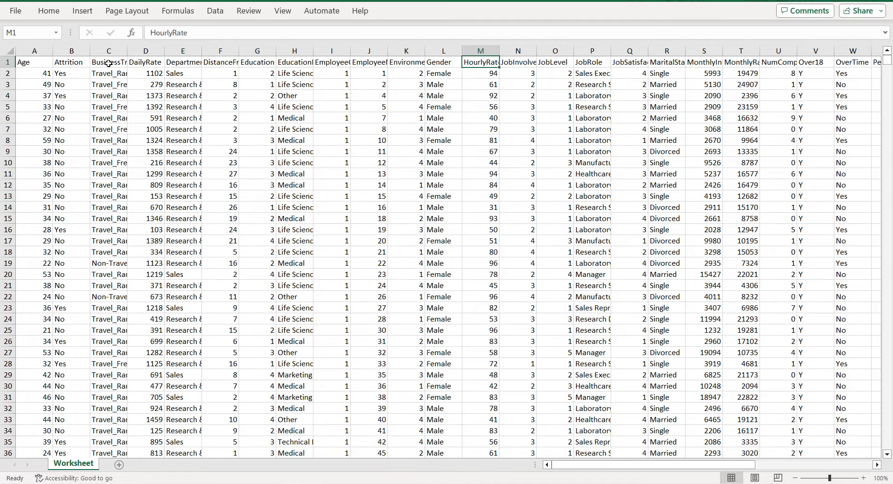
key("Right")
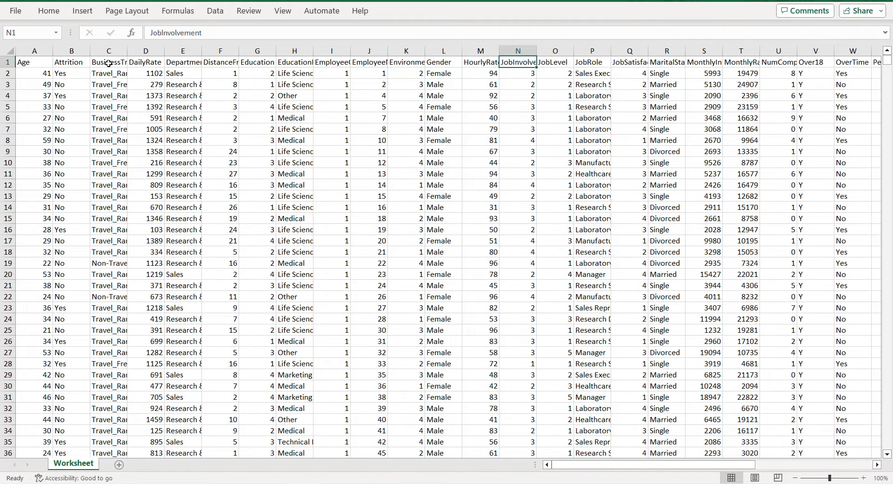
key("Right")
key("Right")
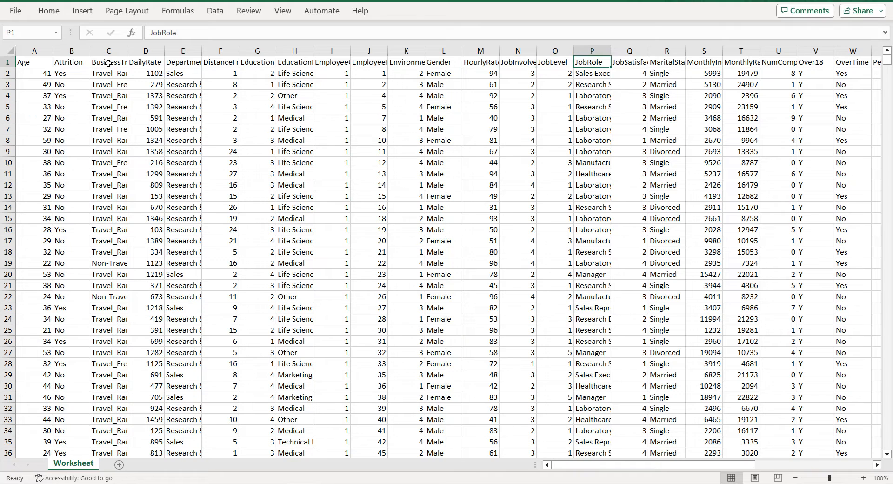
key("Right")
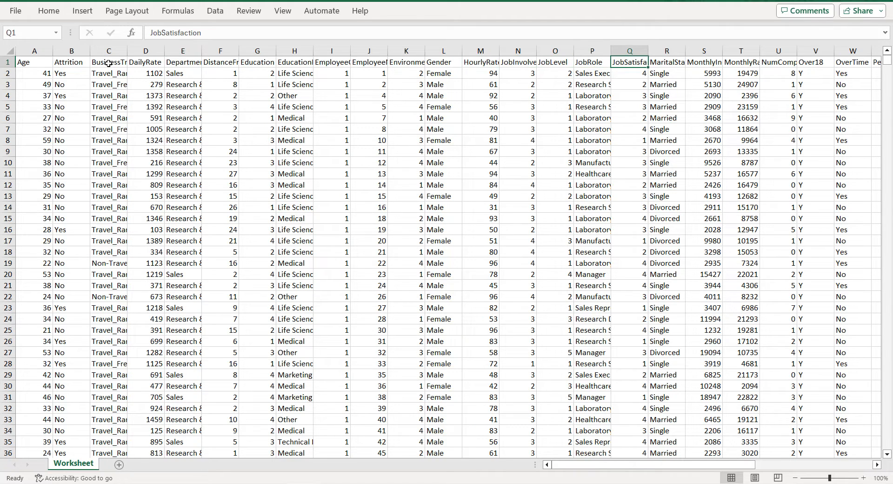
key("Right")
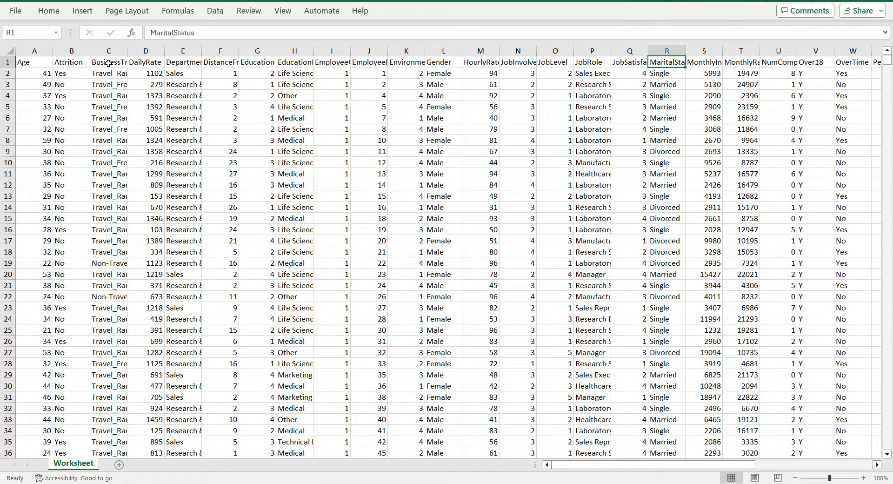
key("Right")
key("Right")
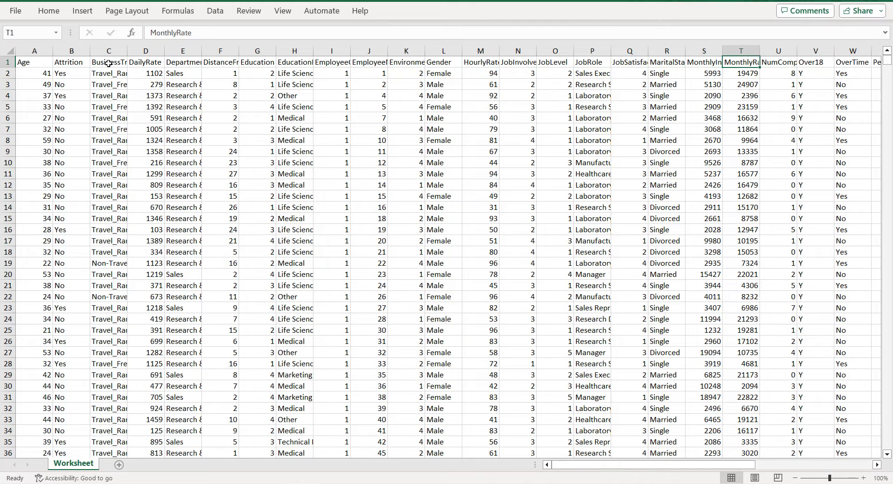
key("Right")
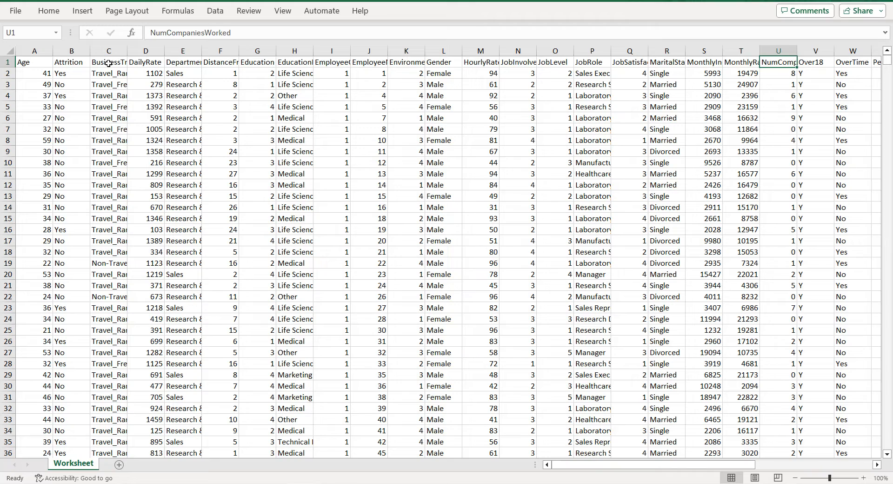
key("Right")
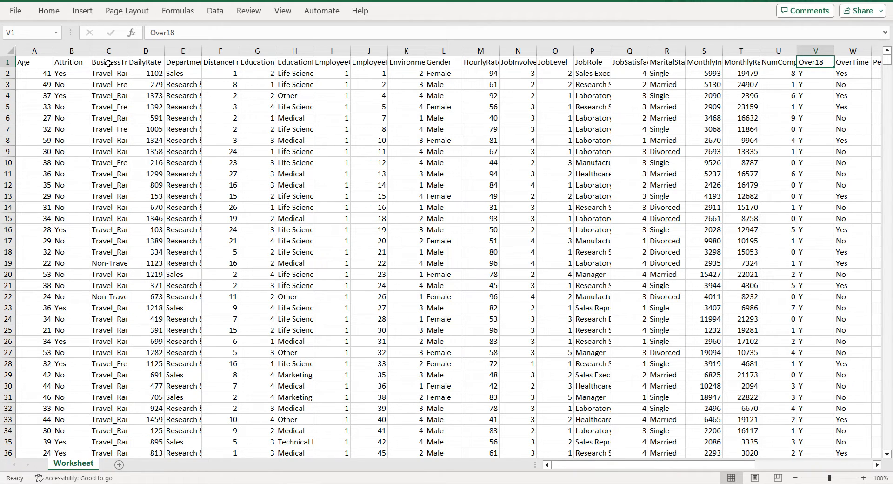
key("Right")
key("Right")
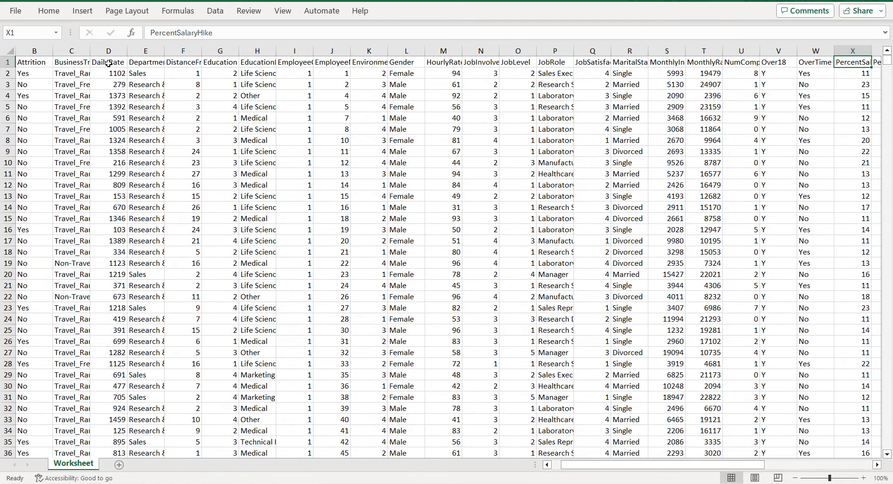
key("Right")
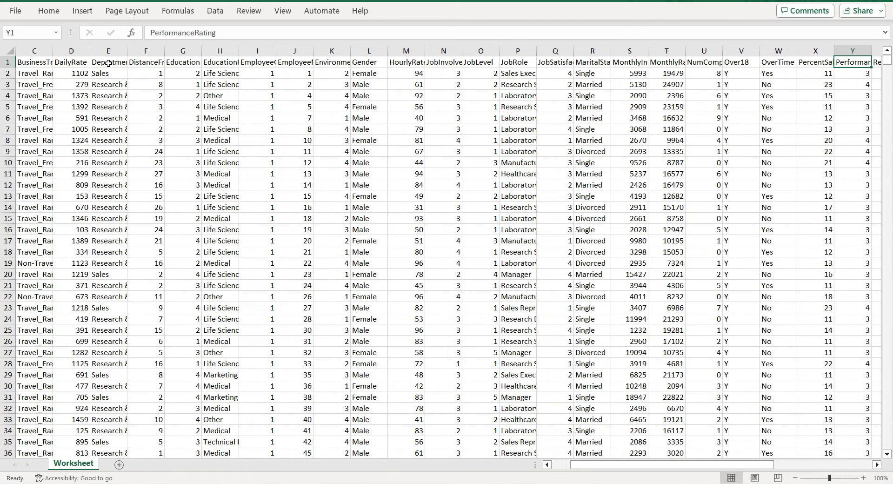
key("Right")
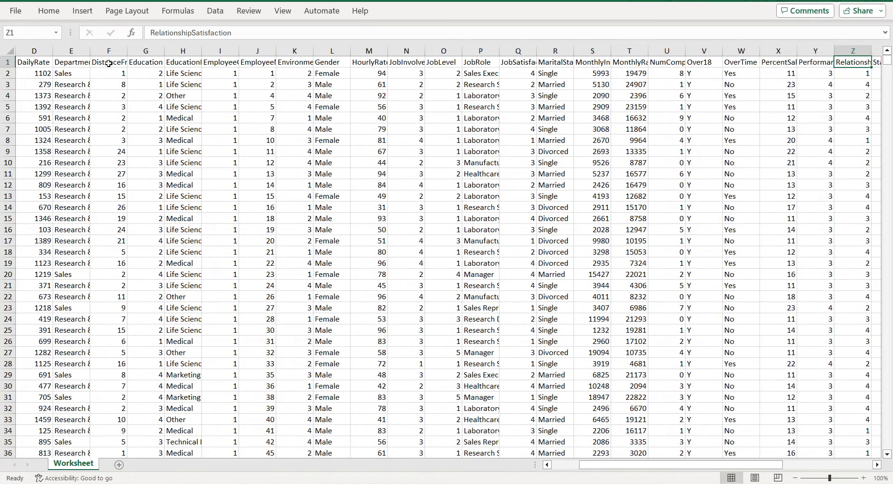
key("Right")
key("Right")
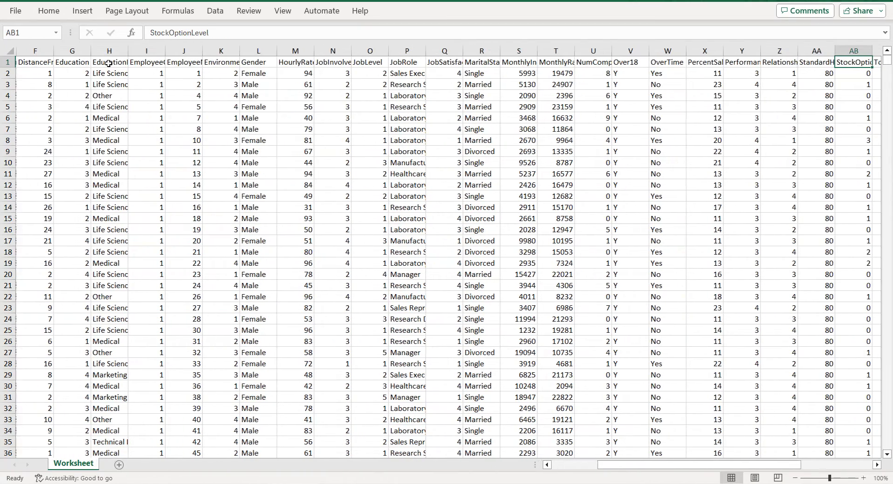
key("Right")
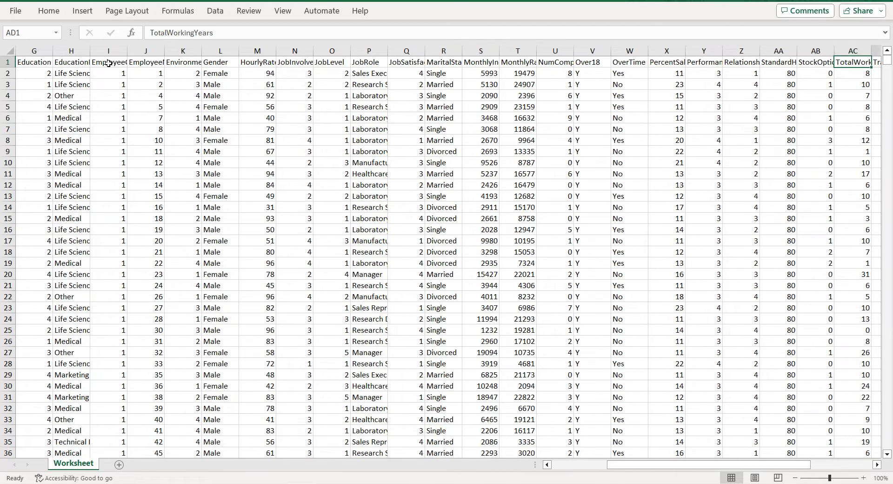
key("Right")
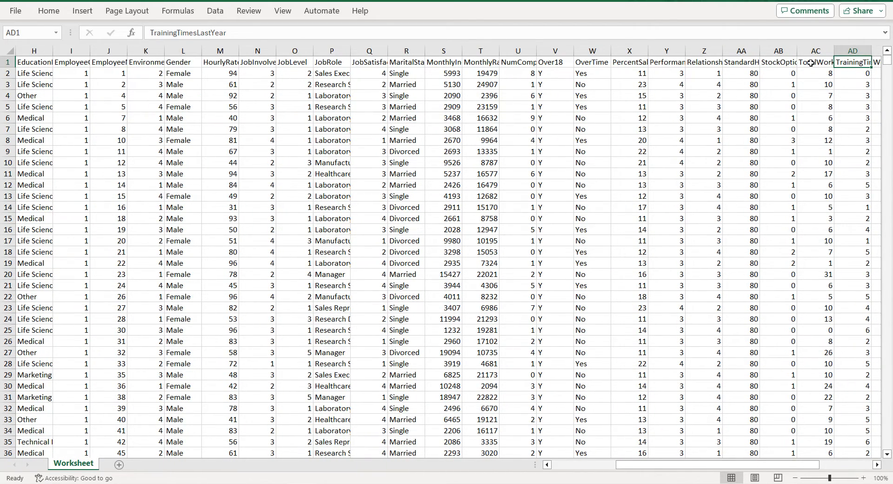
key("Right")
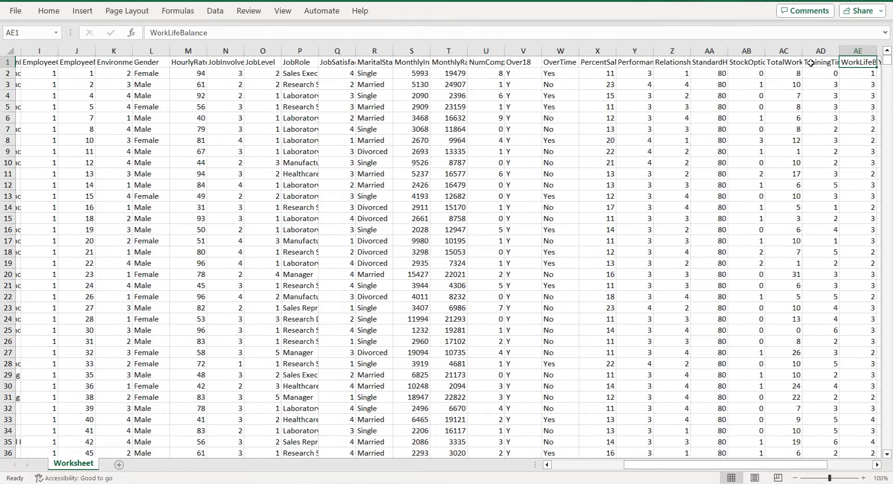
key("Right")
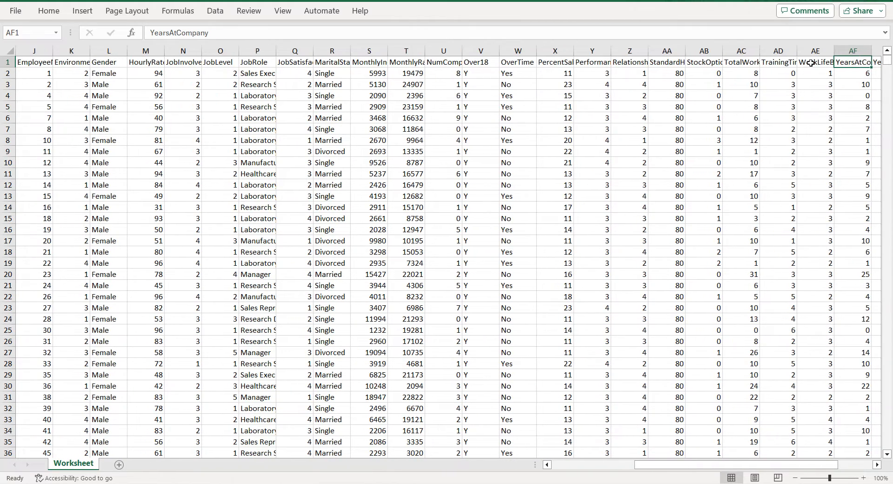
key("Right")
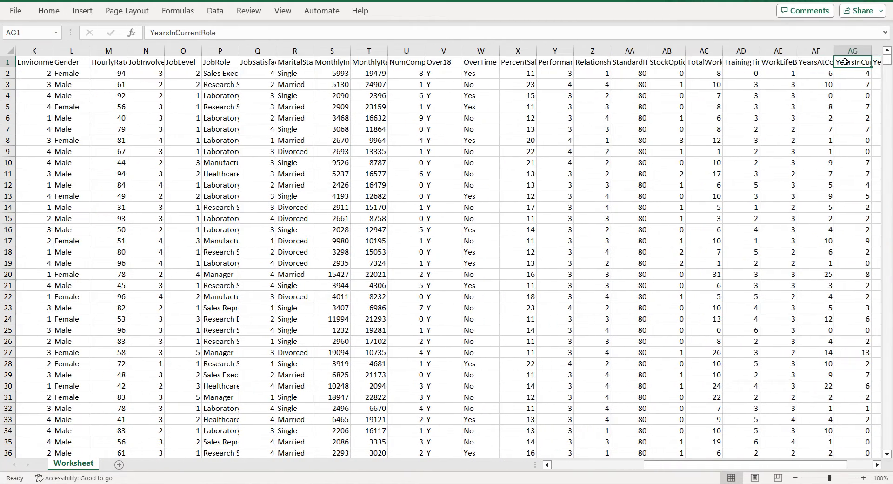
key("Right")
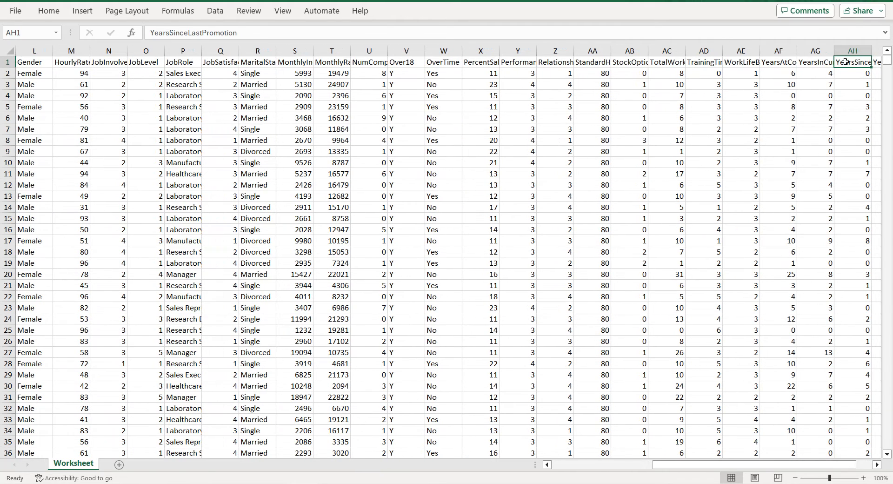
key("Right")
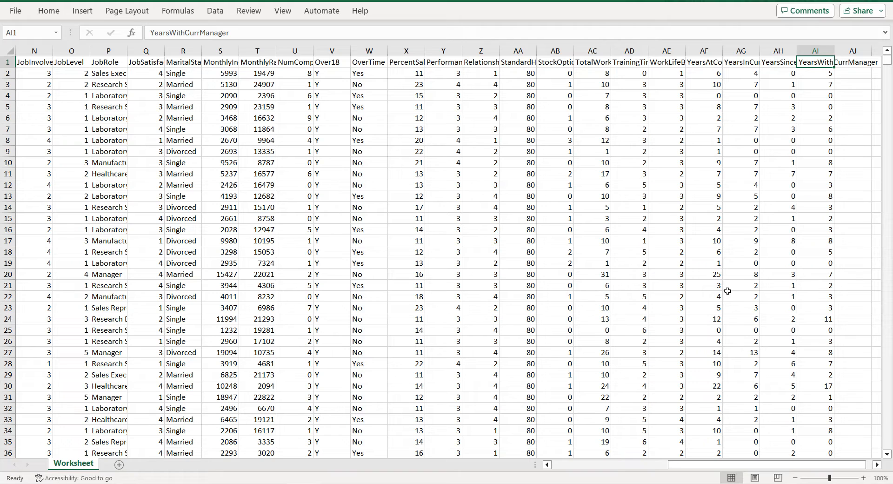
Step: Rename the existing worksheet as data and add a new worksheet named dashboard
double_click(82, 463)
type("data")
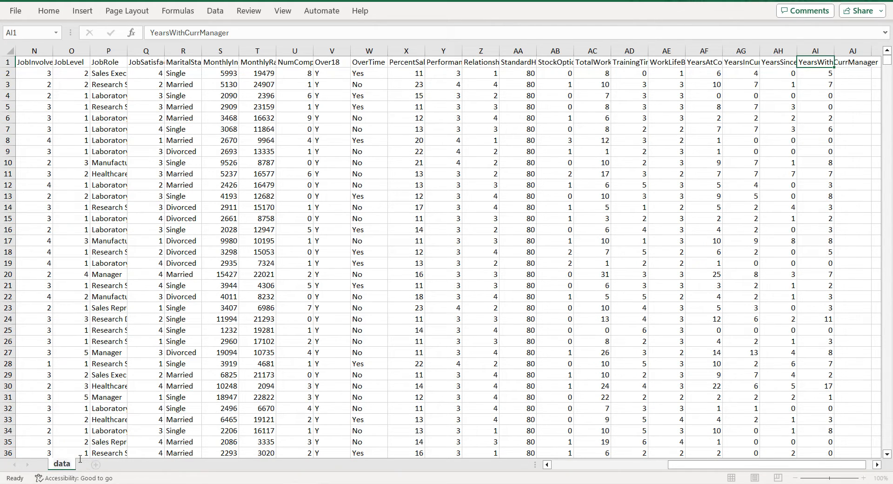
left_click(95, 464)
double_click(93, 464)
type("dashboard")
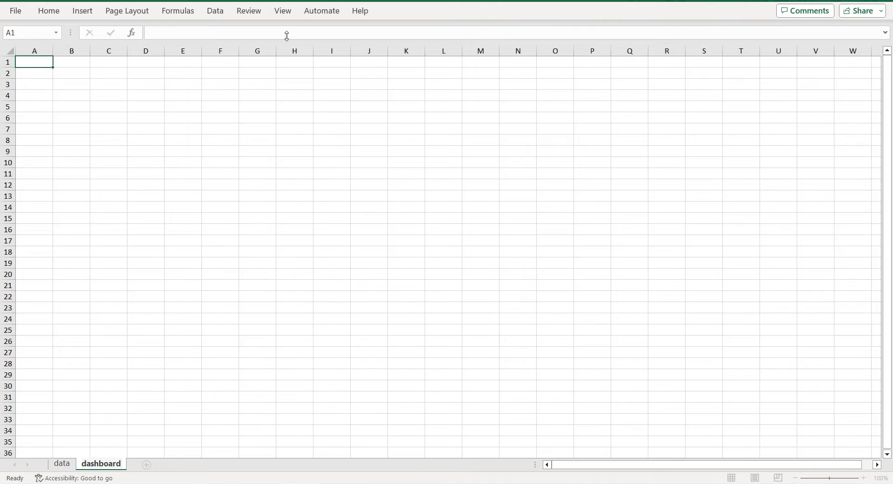
Step: Turn off the gridlines on the dashboard sheet
left_click(286, 15)
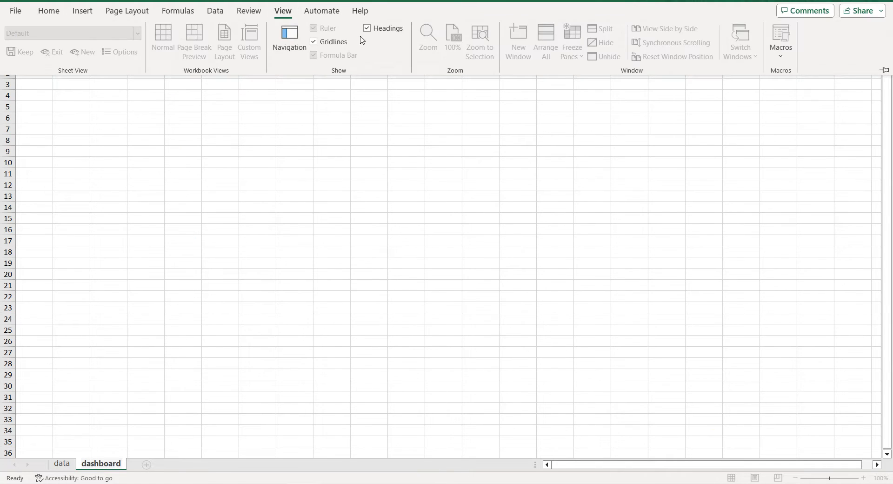
left_click(314, 41)
left_click(209, 134)
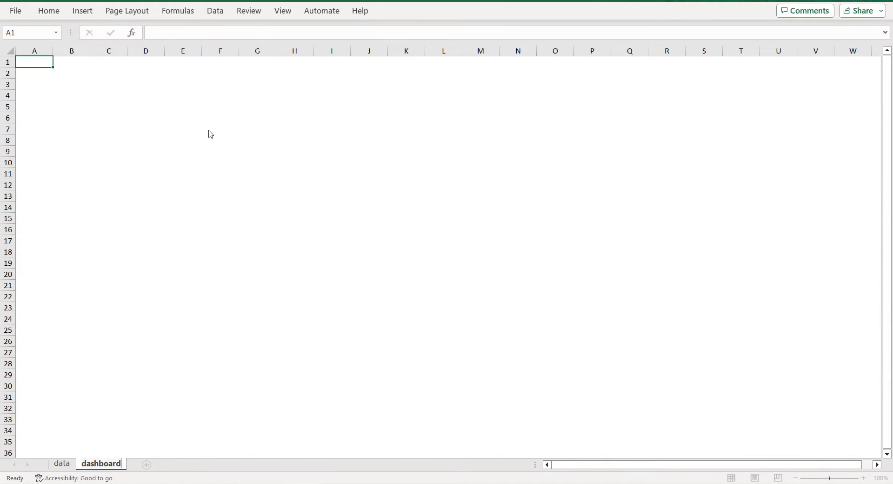
Step: Create a PivotTable from the data sheet's range A1:AI1471 on a new worksheet
left_click(62, 463)
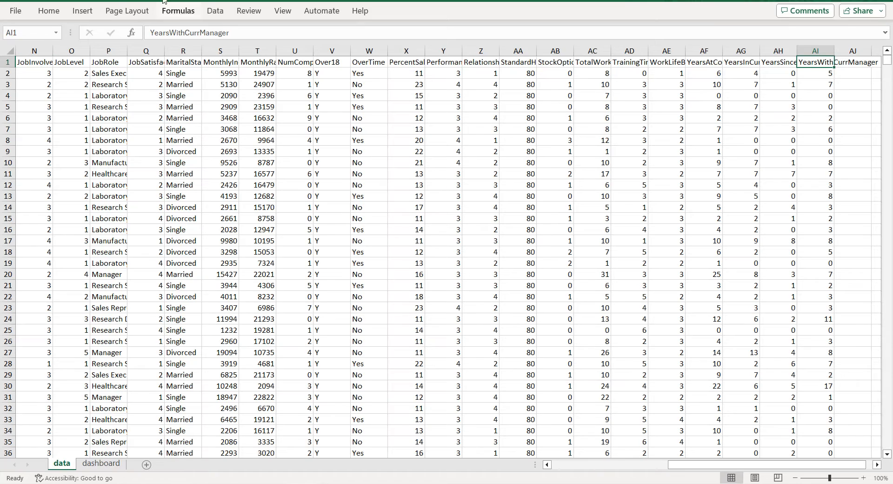
left_click(82, 11)
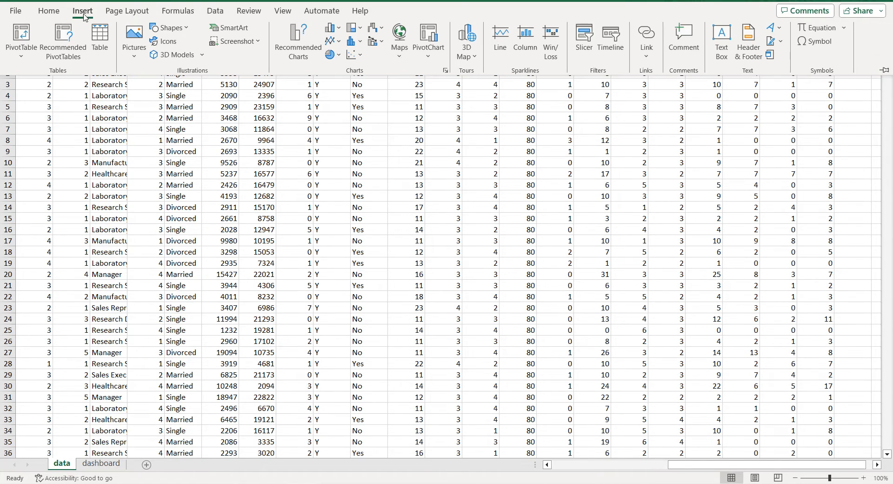
left_click(21, 35)
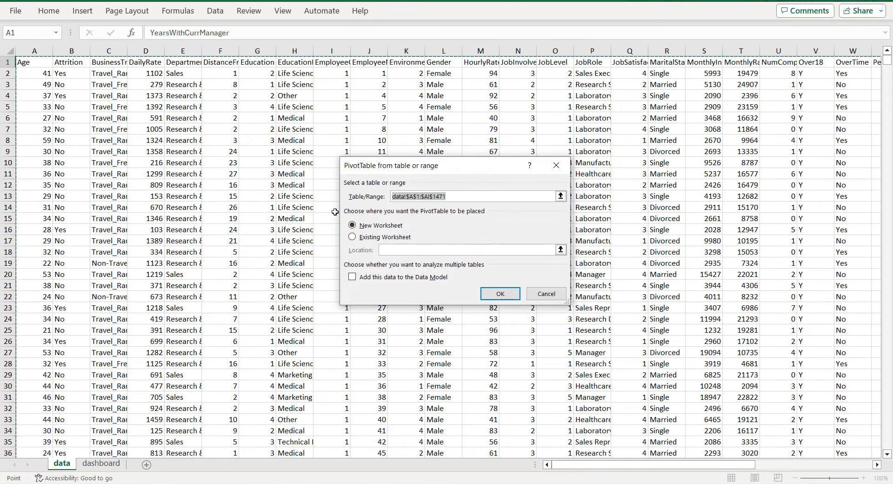
left_click(500, 294)
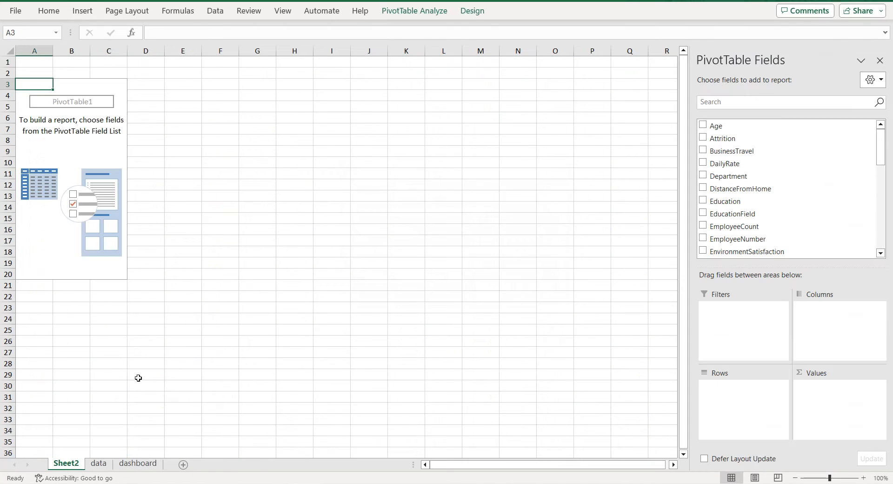
Step: Create a second blank PivotTable from the data sheet's records on another new worksheet
left_click(96, 463)
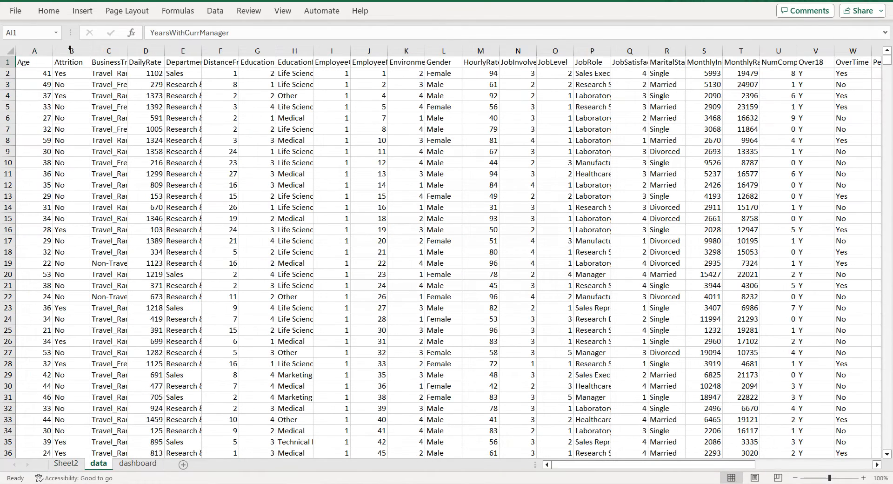
left_click(82, 10)
left_click(26, 38)
left_click(501, 293)
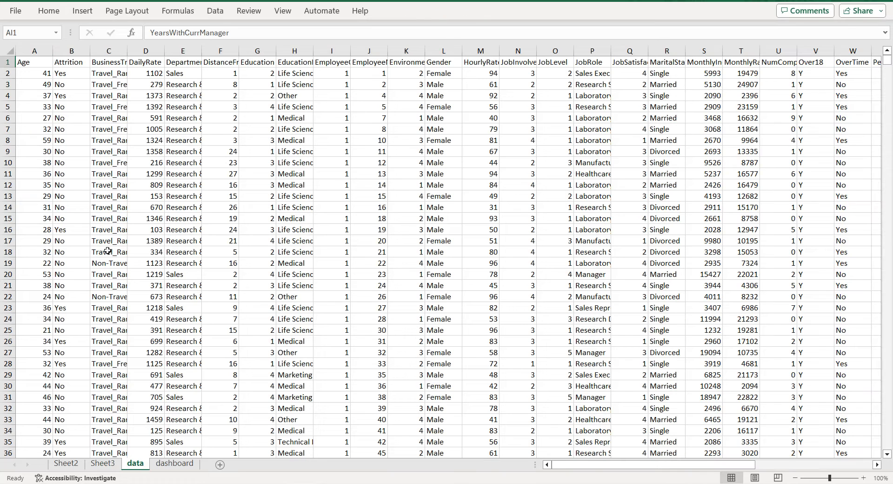
Step: Add a third blank PivotTable based on the data sheet, placed on its own new worksheet
left_click(98, 195)
left_click(81, 12)
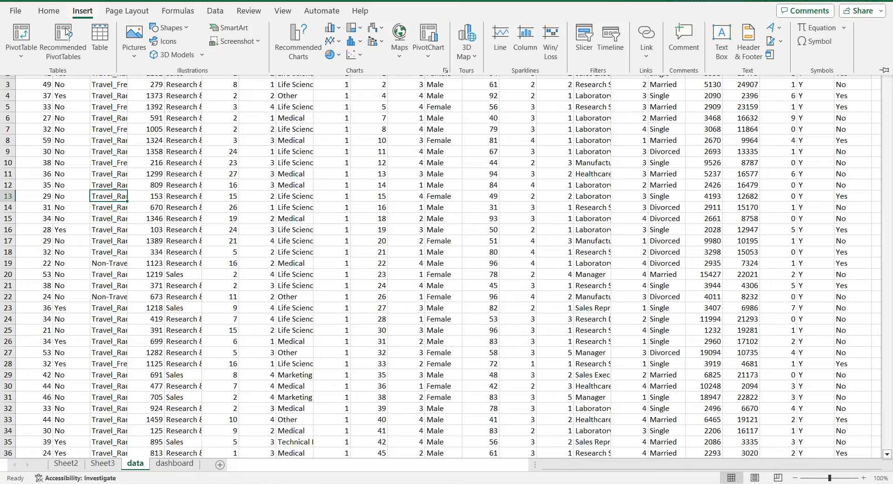
left_click(21, 35)
left_click(501, 294)
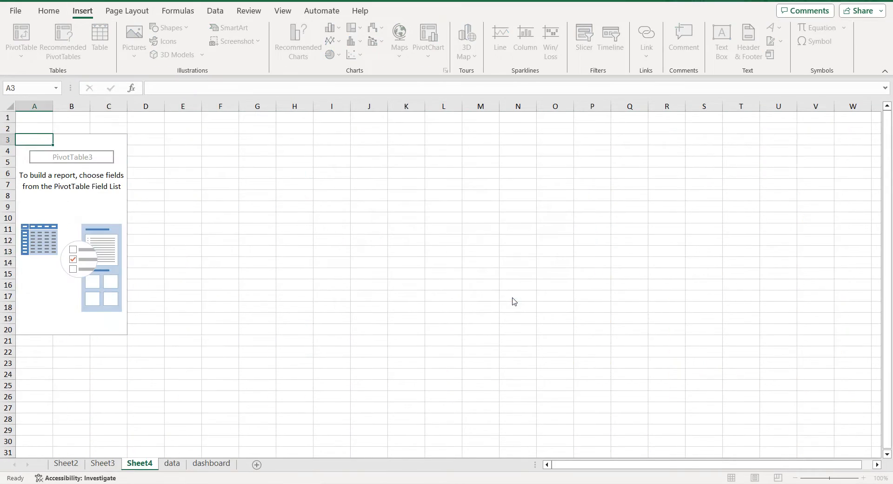
Step: Create a fourth blank PivotTable from the data sheet's range A1:AI1471 on a separate new worksheet
left_click(173, 464)
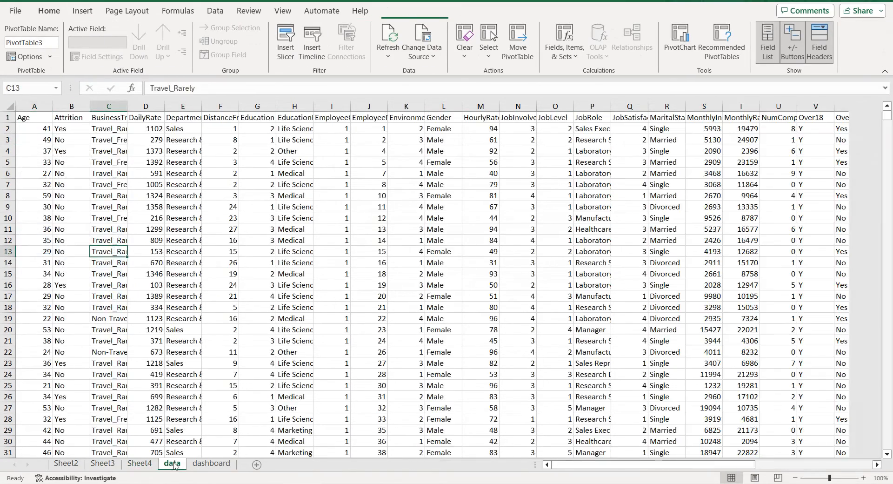
left_click(82, 11)
left_click(21, 35)
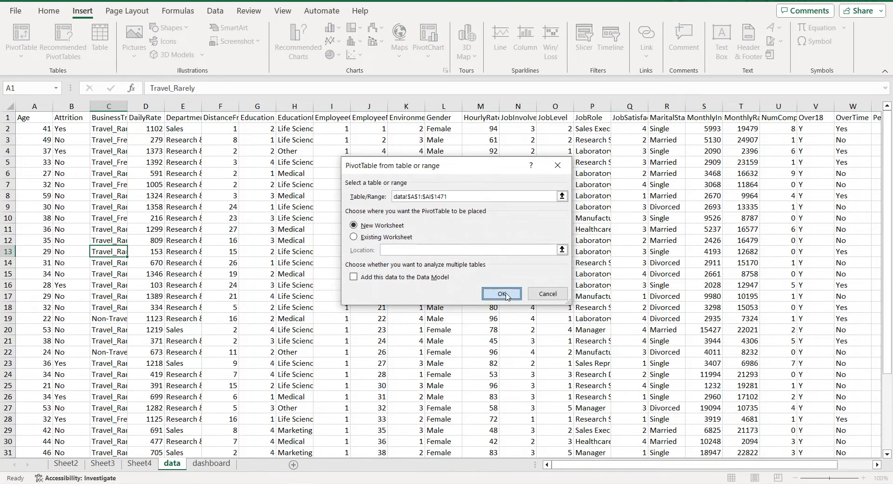
left_click(501, 293)
Step: Create a fifth blank PivotTable from the data sheet's employee records on a new worksheet
left_click(209, 463)
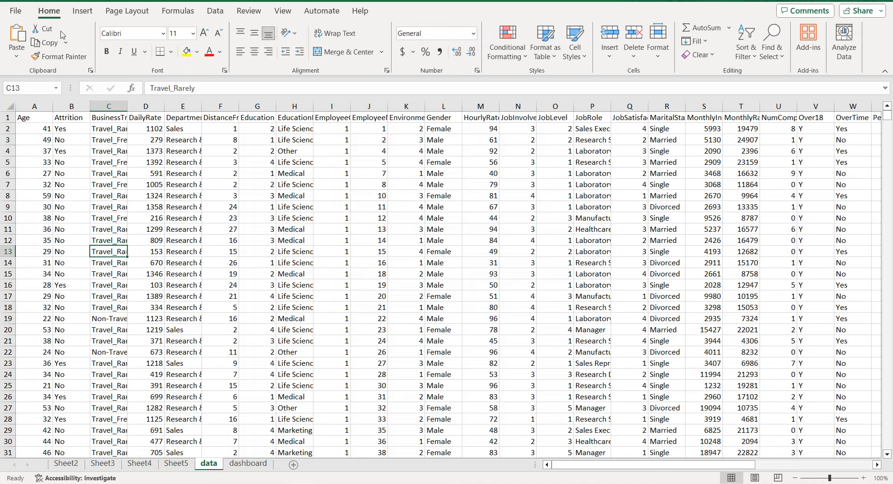
left_click(83, 11)
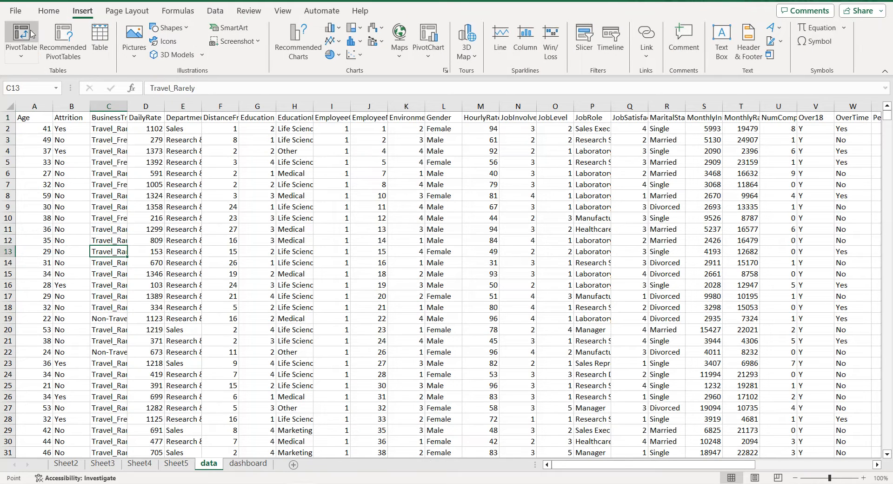
left_click(32, 33)
left_click(499, 295)
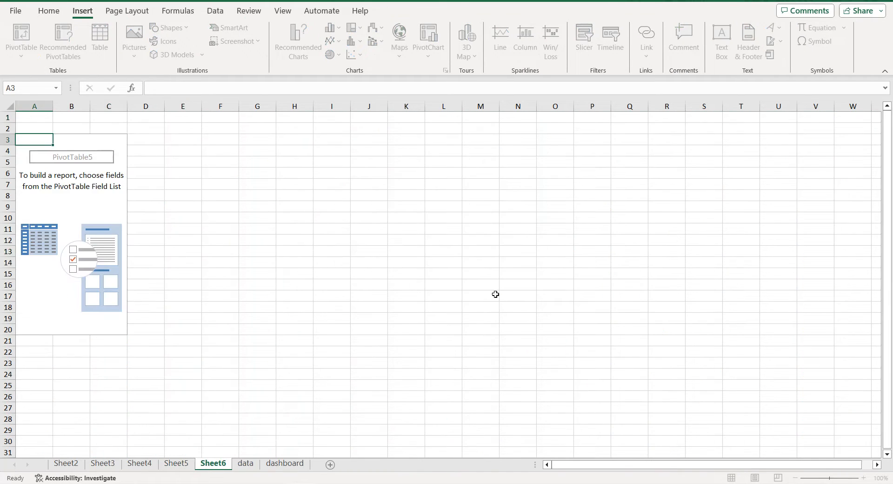
Step: Create a sixth blank PivotTable from the data sheet's range A1:AI1471 on a new worksheet
left_click(246, 464)
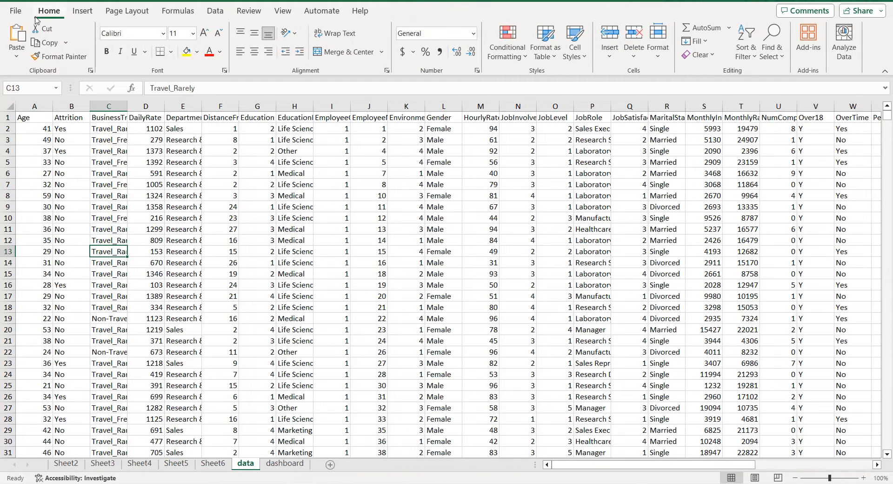
left_click(83, 10)
left_click(21, 34)
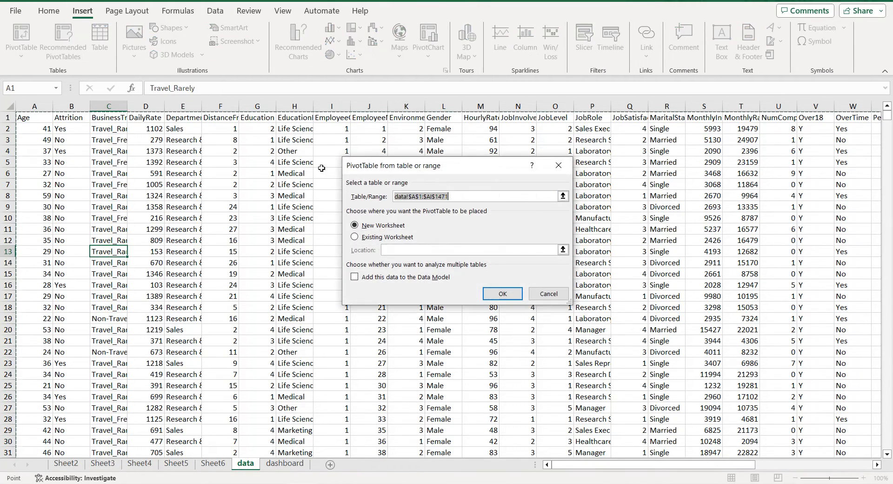
left_click(502, 293)
Step: Add a seventh blank PivotTable based on the data sheet, placed on its own new worksheet
left_click(282, 464)
left_click(82, 11)
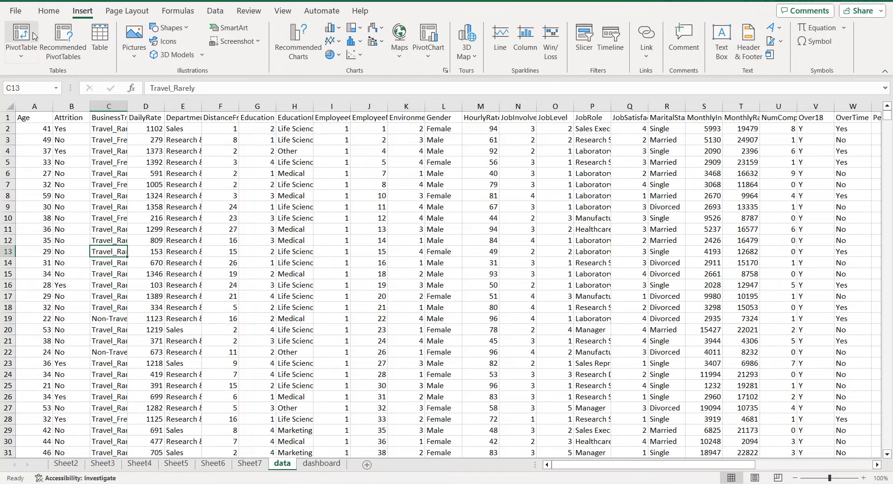
left_click(34, 36)
left_click(504, 293)
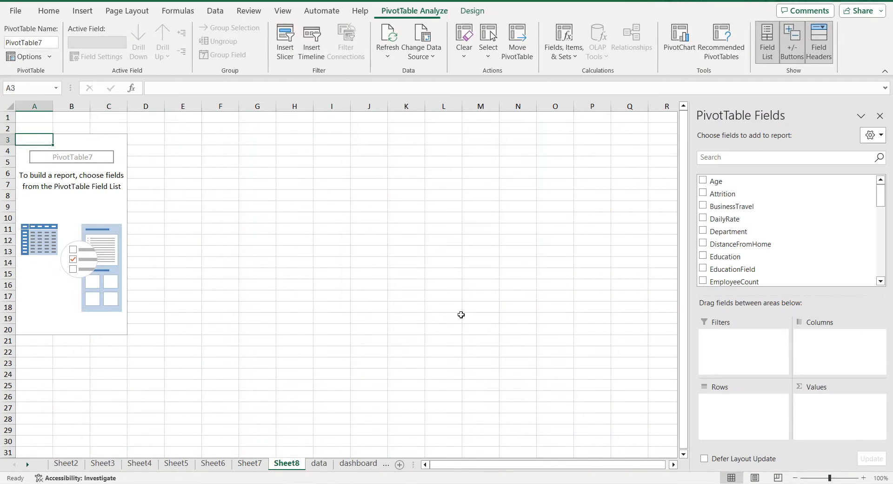
Step: Create an eighth blank PivotTable from the data sheet's range A1:AI1471 on another new worksheet
left_click(317, 463)
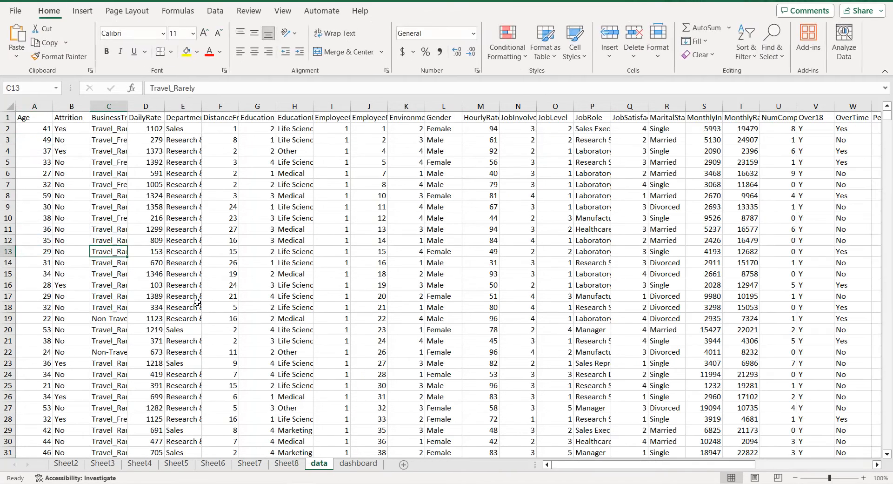
left_click(82, 11)
left_click(21, 36)
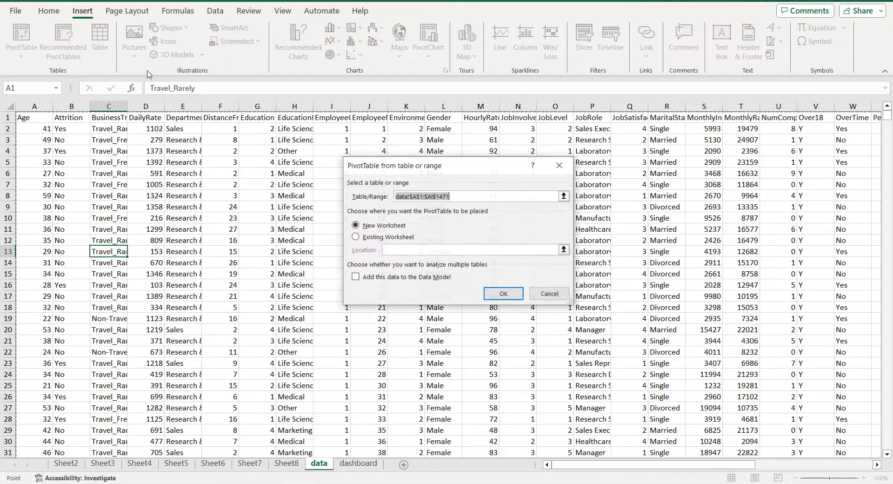
left_click(504, 293)
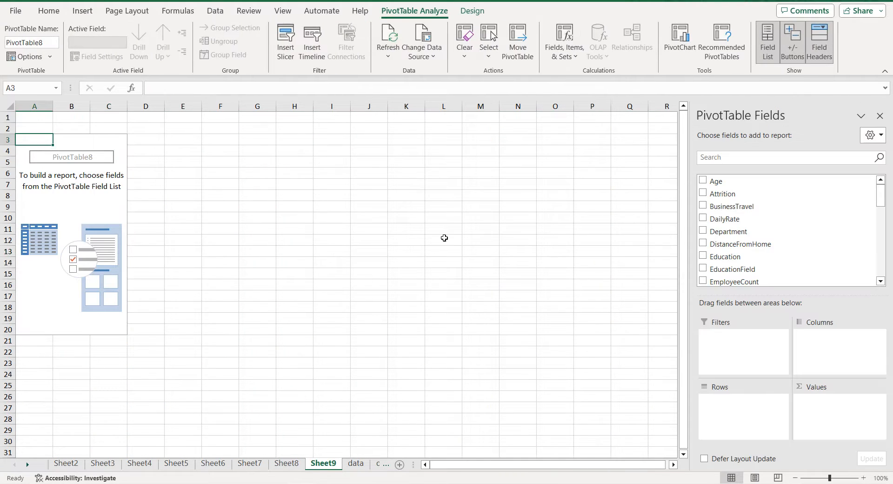
Step: Move the data sheet to the front of the workbook and place the dashboard sheet directly after it
left_click(354, 464)
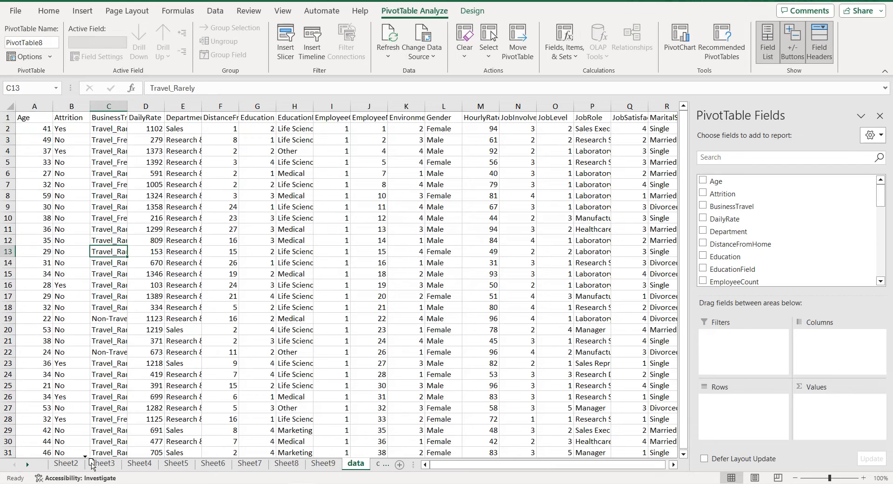
left_click_drag(92, 465, 53, 463)
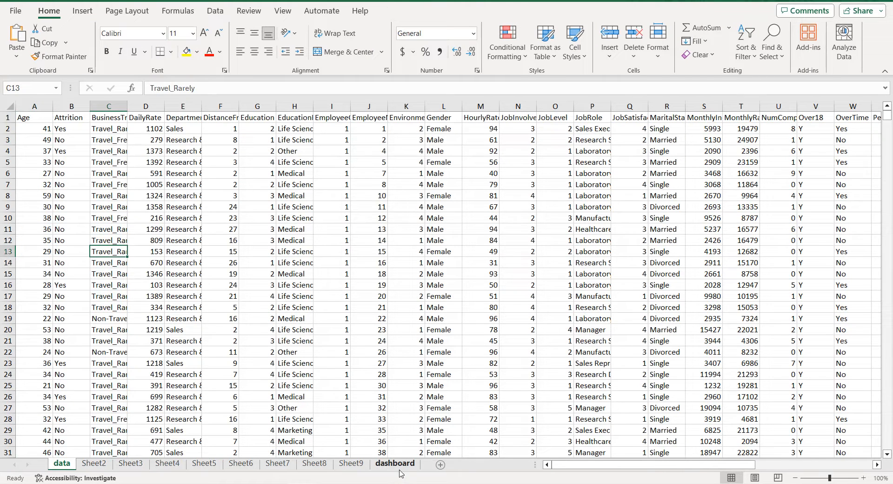
left_click(393, 464)
left_click_drag(393, 463, 92, 463)
Step: Rename Sheet2, which holds the first PivotTable, as "Employees by age"
left_click(143, 464)
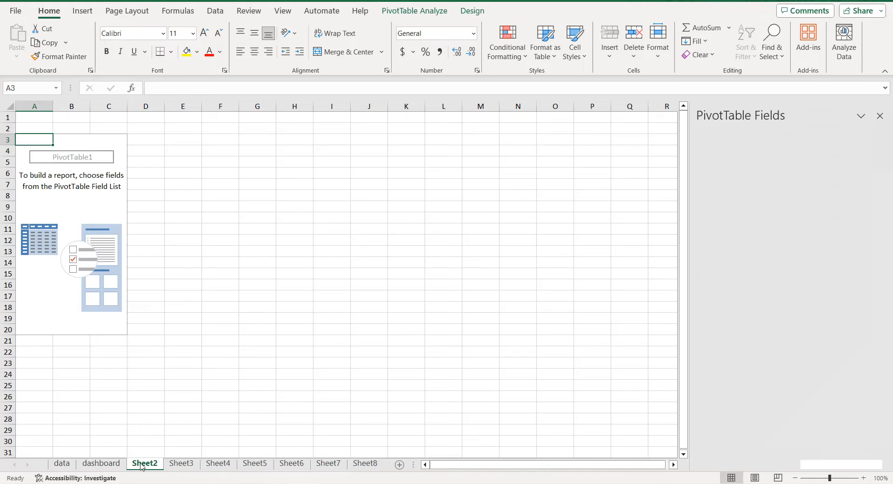
type("E")
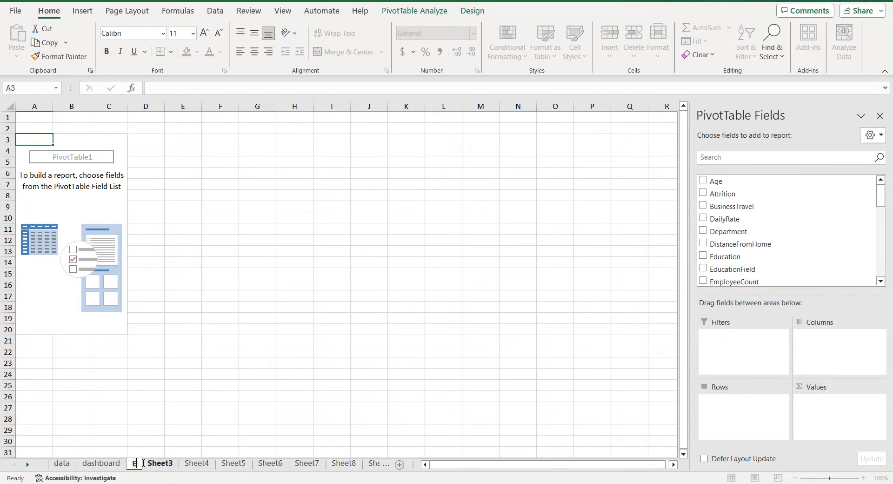
type("mployees bu")
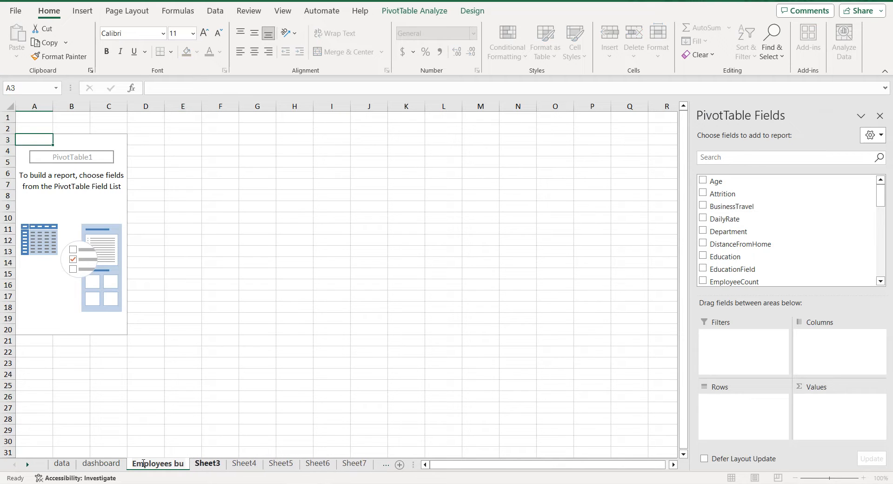
key("BackSpace")
type("y age")
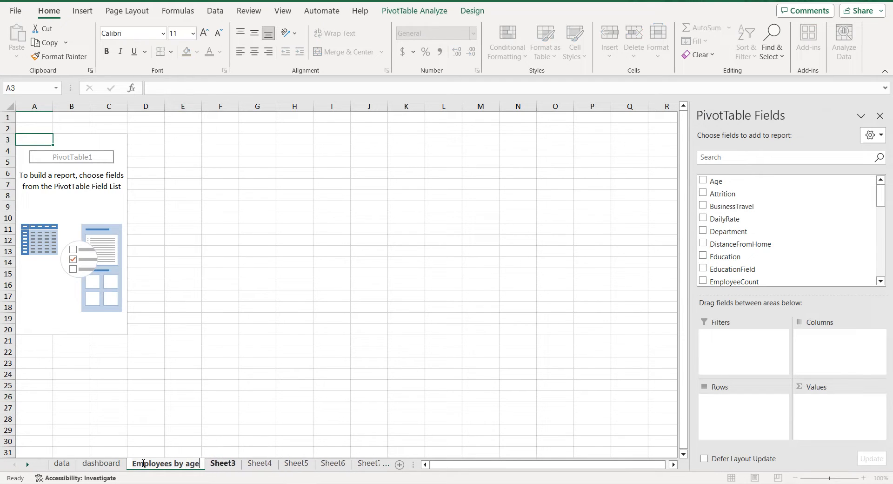
key("Return")
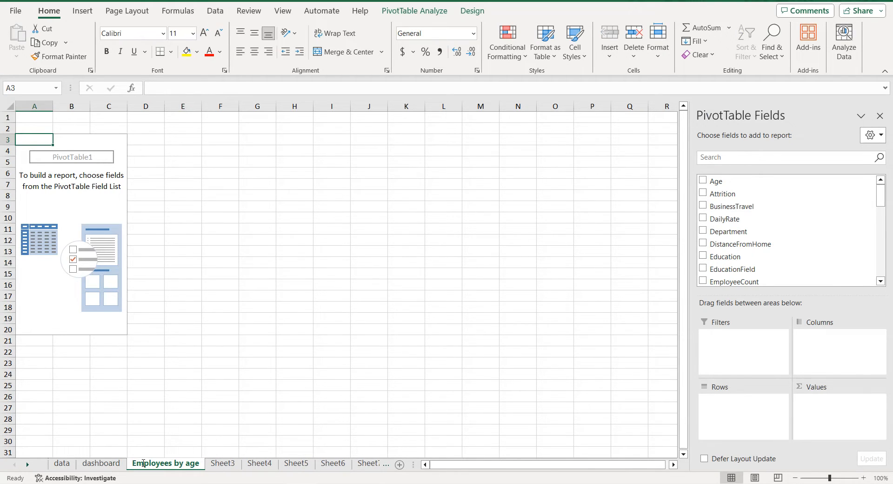
Step: Copy the name of the "Employees by age" sheet and reuse it to rename Sheet3 as "Employees by gender"
double_click(143, 463)
key("ctrl+c")
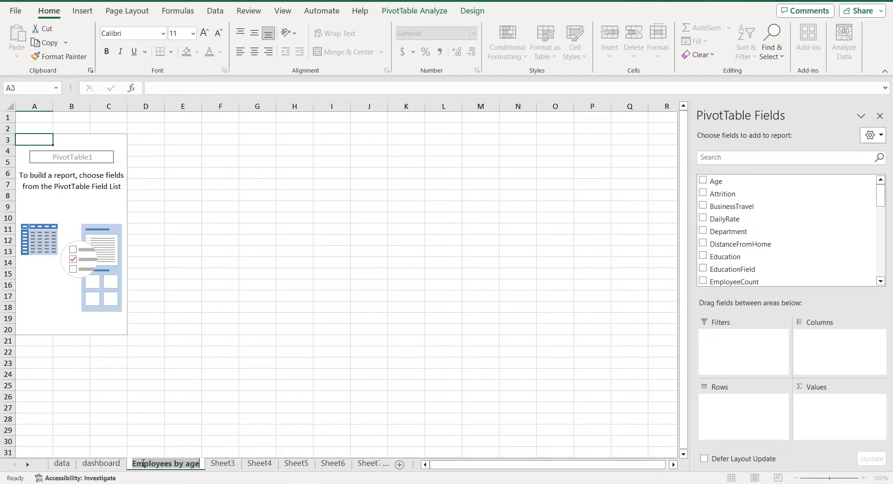
left_click(231, 467)
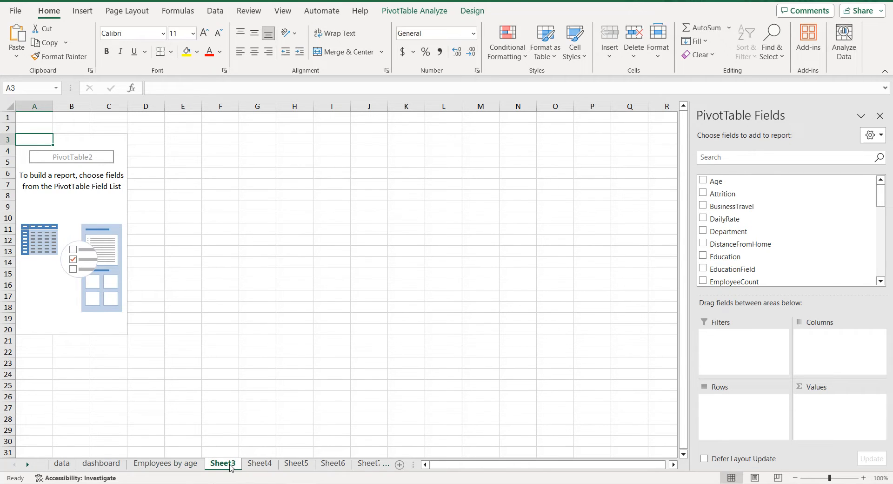
double_click(231, 466)
key("ctrl+v")
key("BackSpace")
key("BackSpace")
key("BackSpace")
type("gender")
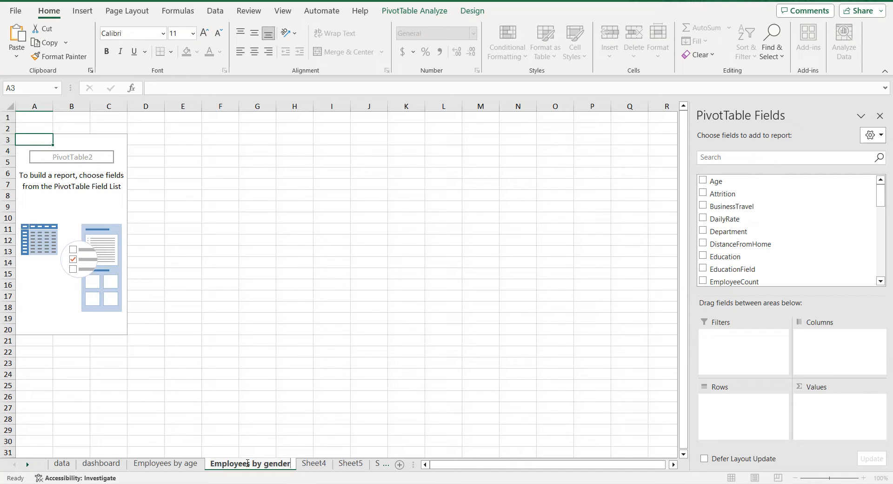
Step: Rename Sheet4 as "Employees by hourly rate", reusing the copied sheet name
left_click(322, 464)
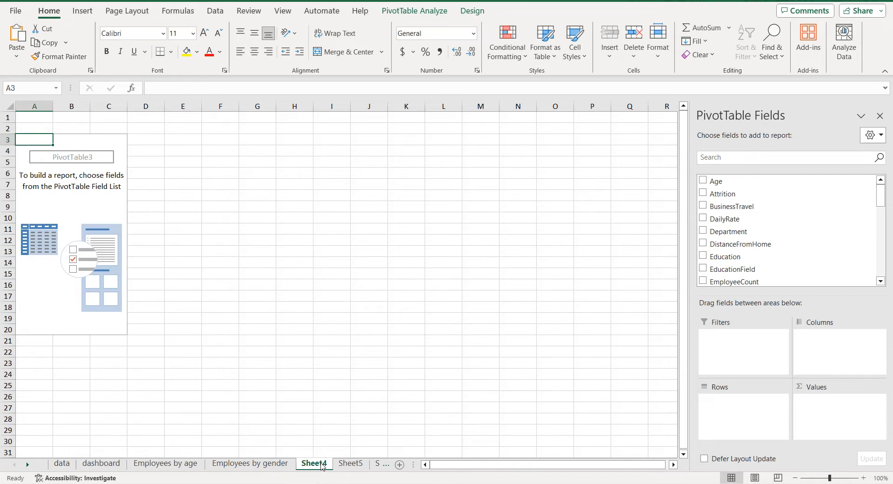
type("Employees by age")
key("BackSpace")
key("BackSpace")
key("BackSpace")
type("hourly rate")
key("Return")
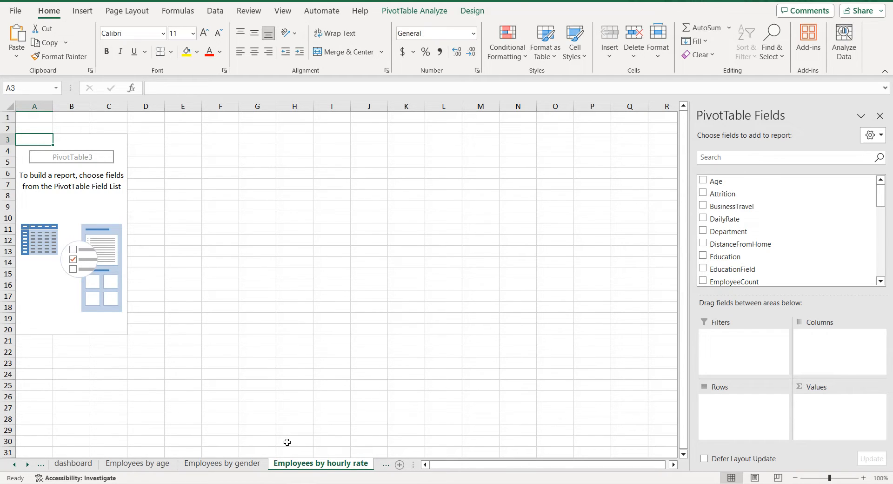
Step: Rename Sheet5 as "Employees by job role", reusing the copied sheet name
left_click(28, 464)
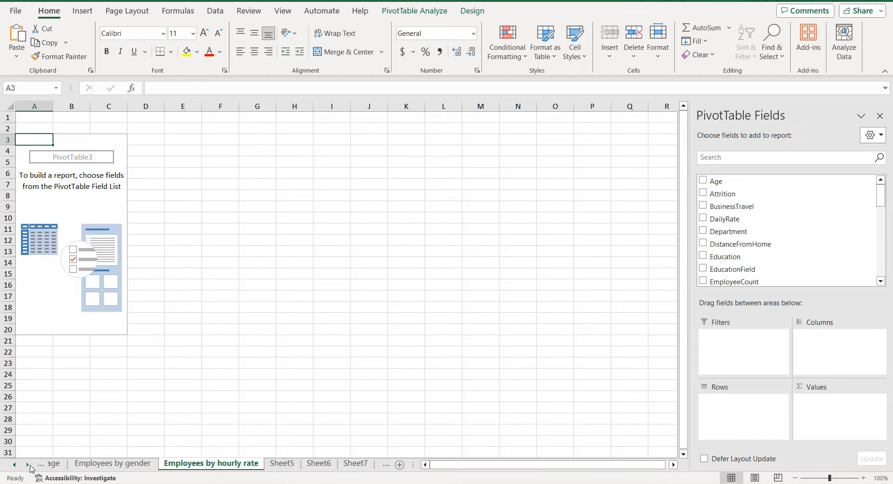
left_click(178, 467)
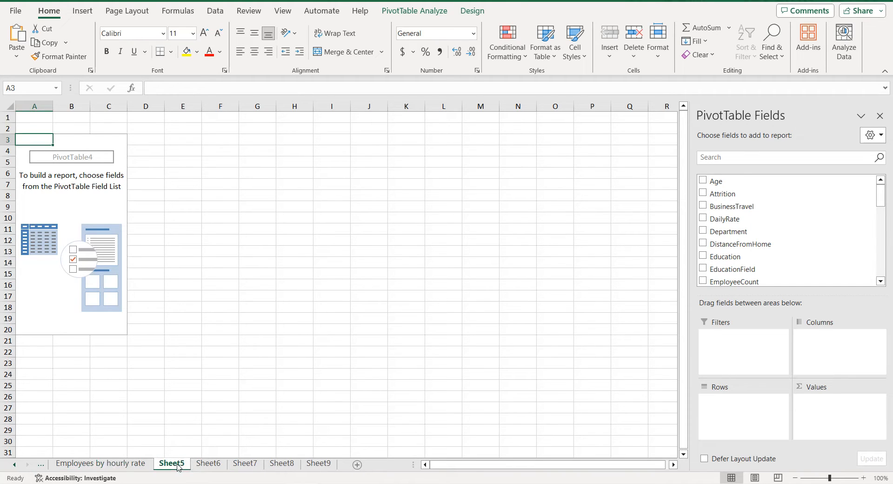
double_click(178, 465)
type("Employees by age")
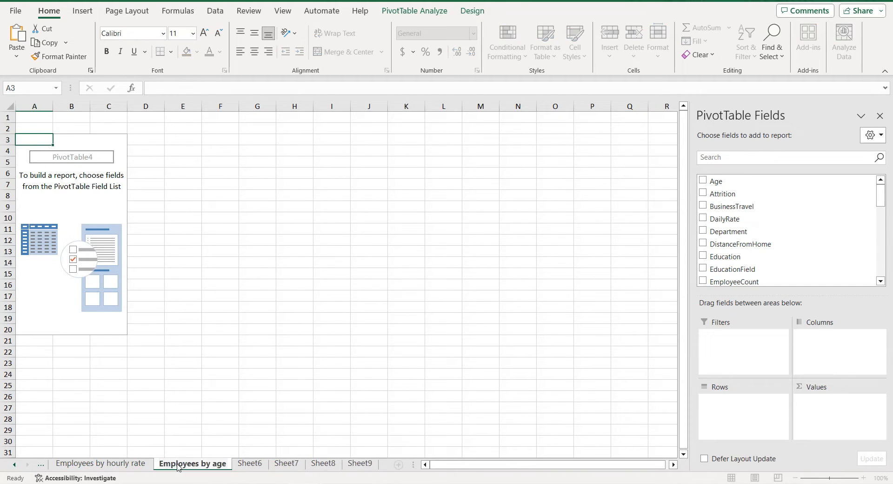
key("BackSpace")
key("BackSpace")
key("BackSpace")
type("j")
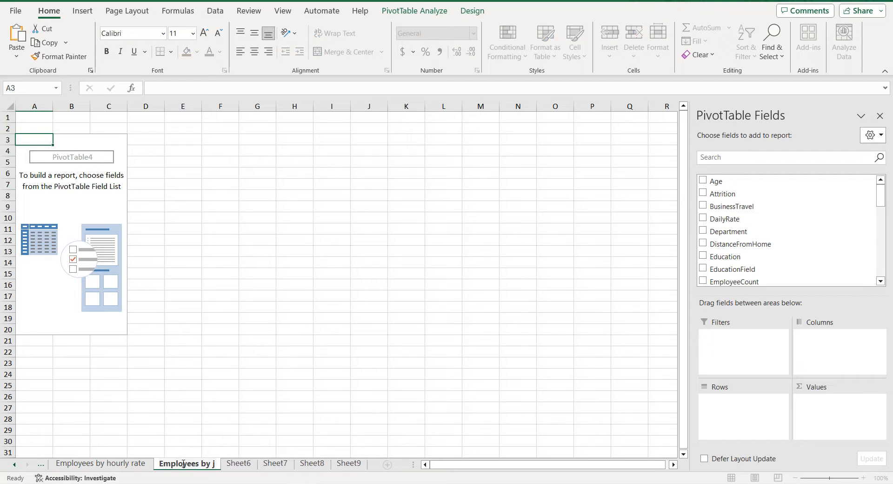
type("ob role")
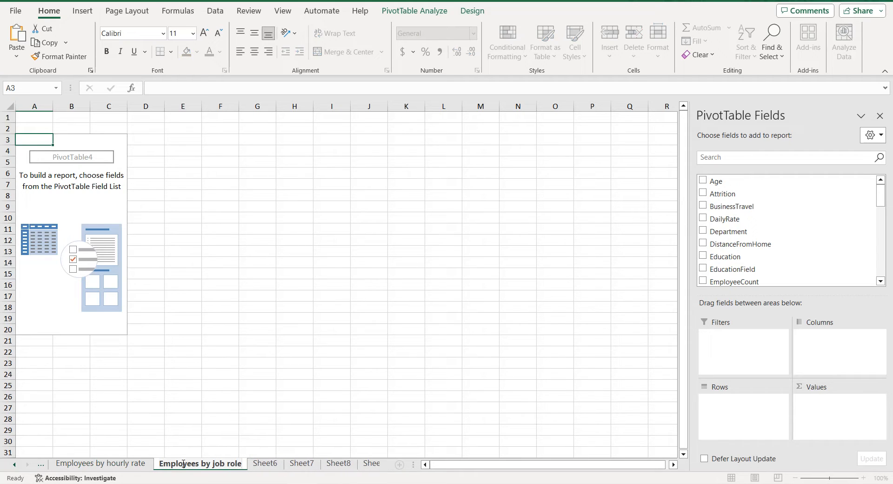
Step: Rename Sheet6 as "Employees by education field", reusing the copied sheet name
left_click(261, 465)
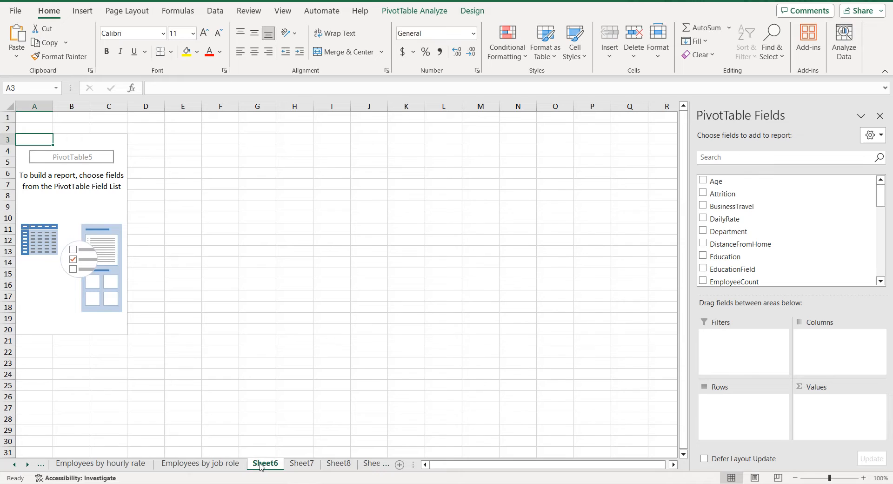
double_click(264, 463)
key("ctrl+v")
key("BackSpace")
key("BackSpace")
key("BackSpace")
type("education field")
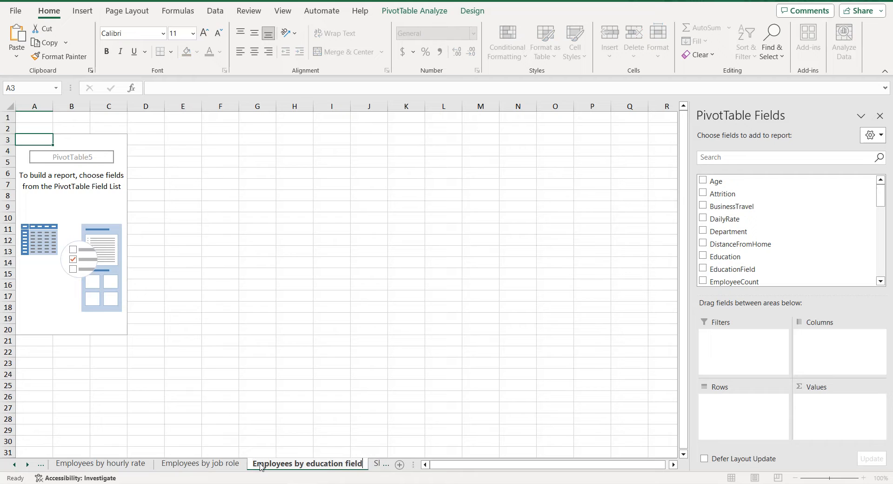
key("Return")
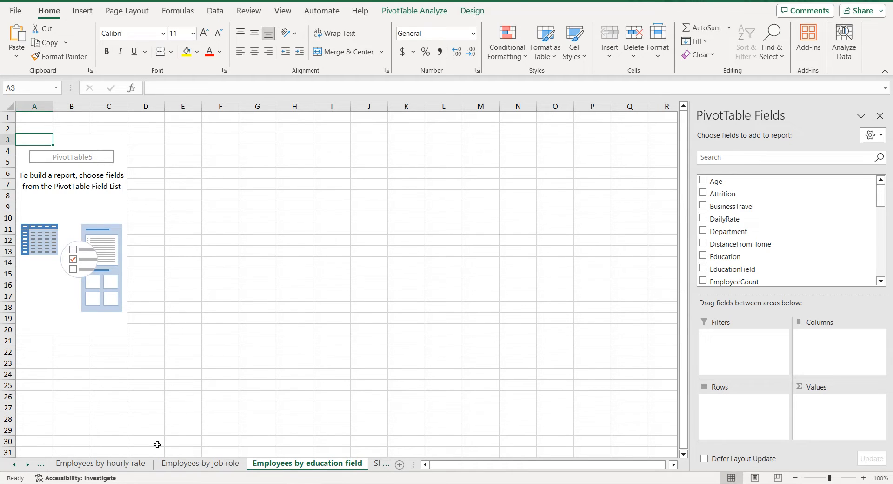
Step: Rename Sheet7 as "Employees by department", reusing the copied sheet name
left_click(27, 464)
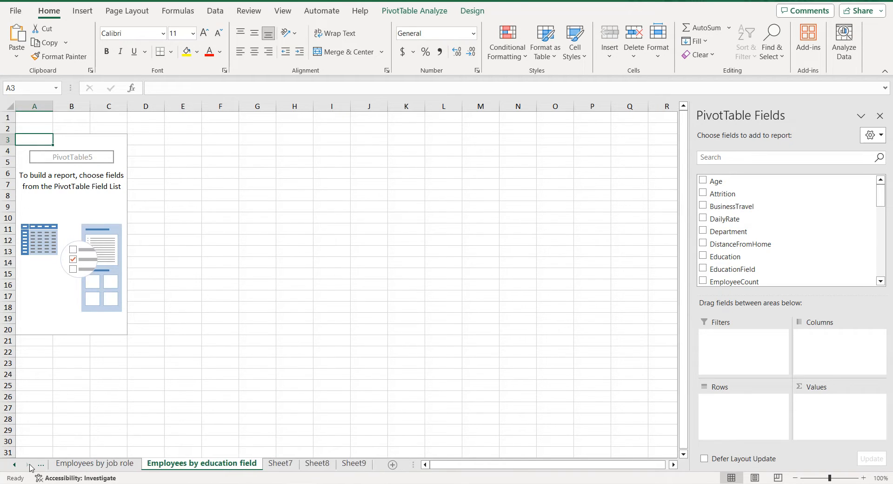
left_click(282, 464)
double_click(281, 463)
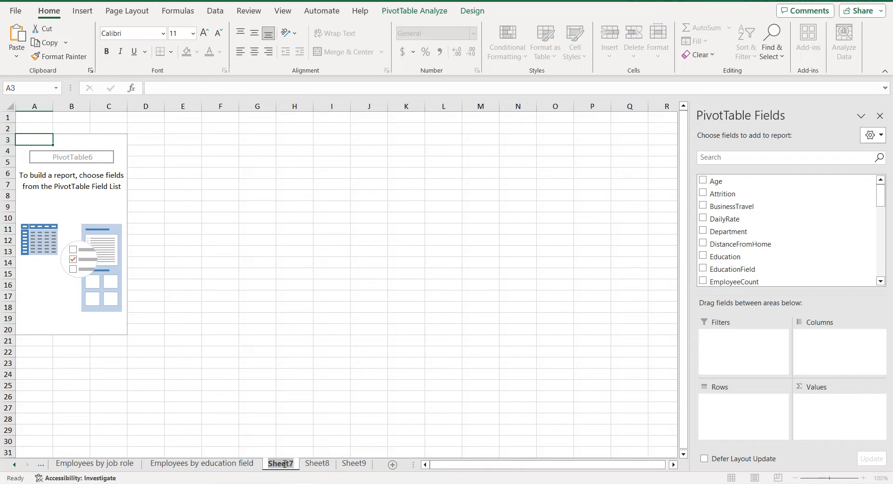
type("Employees by age")
key("BackSpace")
key("BackSpace")
key("BackSpace")
type("department")
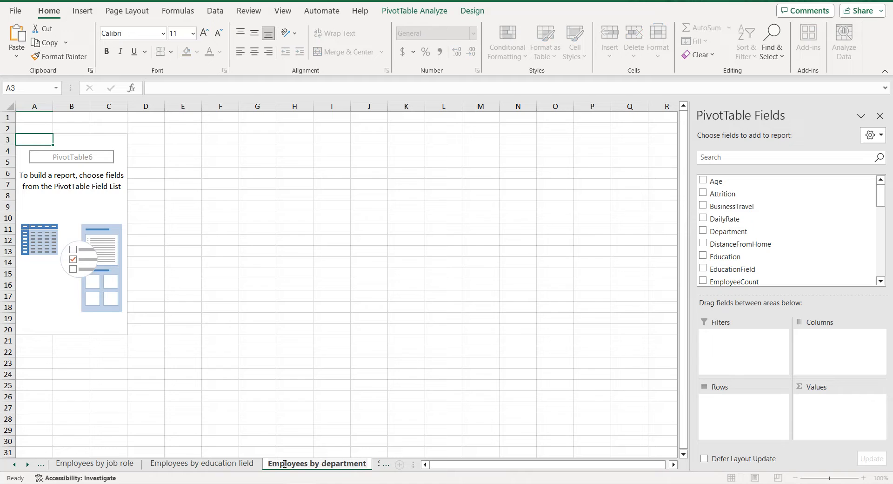
key("Return")
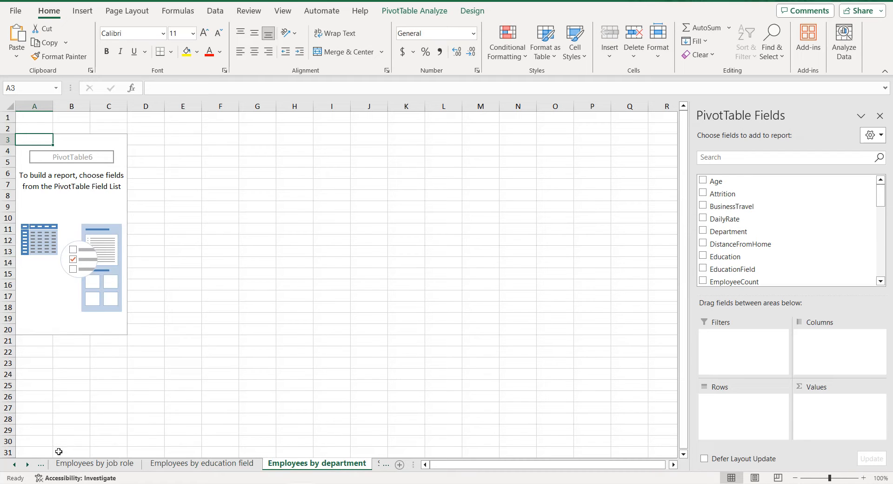
Step: Rename Sheet8 as "Employees by marital status", reusing the copied sheet name
left_click(27, 465)
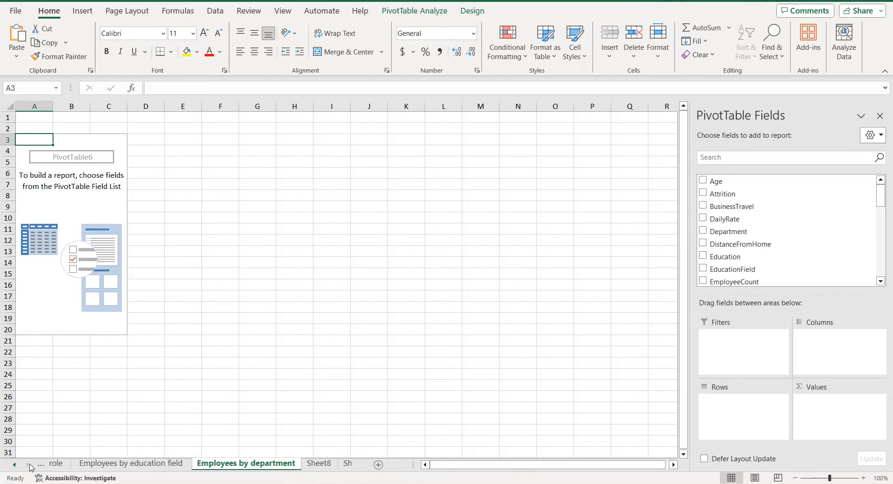
left_click(306, 464)
type("Employees by age")
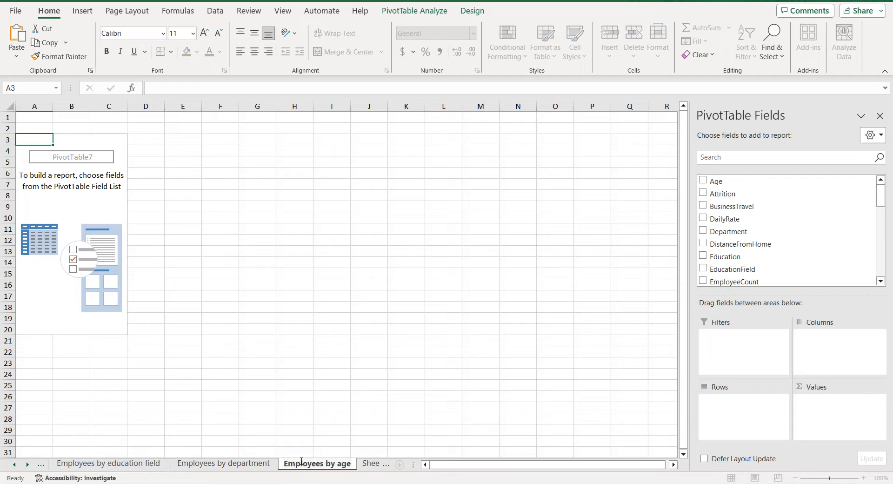
key("BackSpace")
key("BackSpace")
key("BackSpace")
type("marital status")
key("Return")
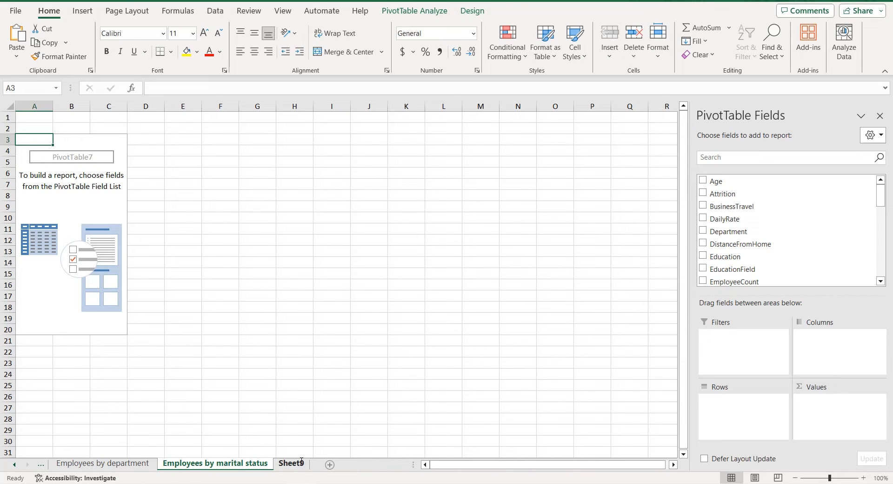
Step: Rename Sheet9 as "Employees by business travel", reusing the copied sheet name
left_click(302, 461)
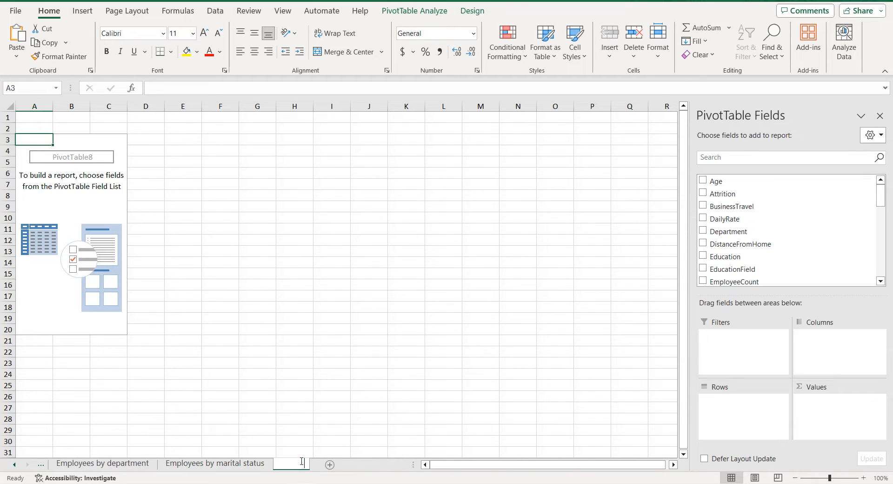
double_click(301, 461)
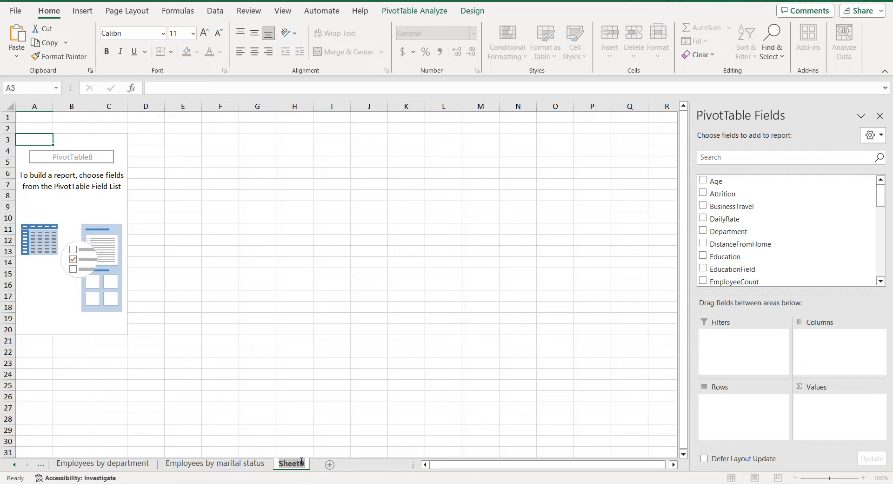
type("Employees by age")
key("BackSpace")
key("BackSpace")
key("BackSpace")
type("b")
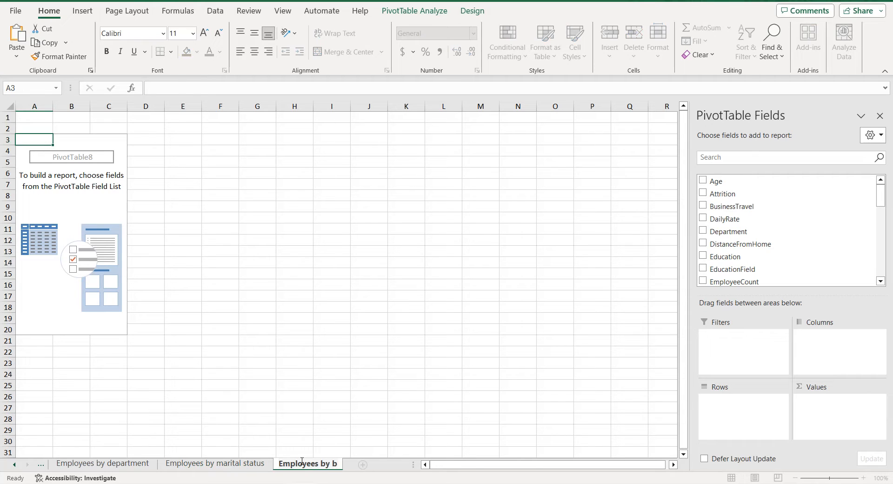
type("usiness travel")
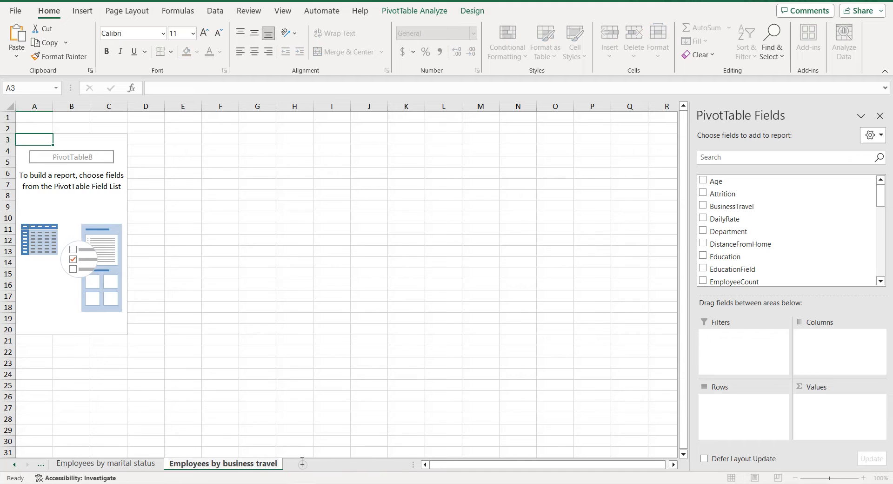
key("Return")
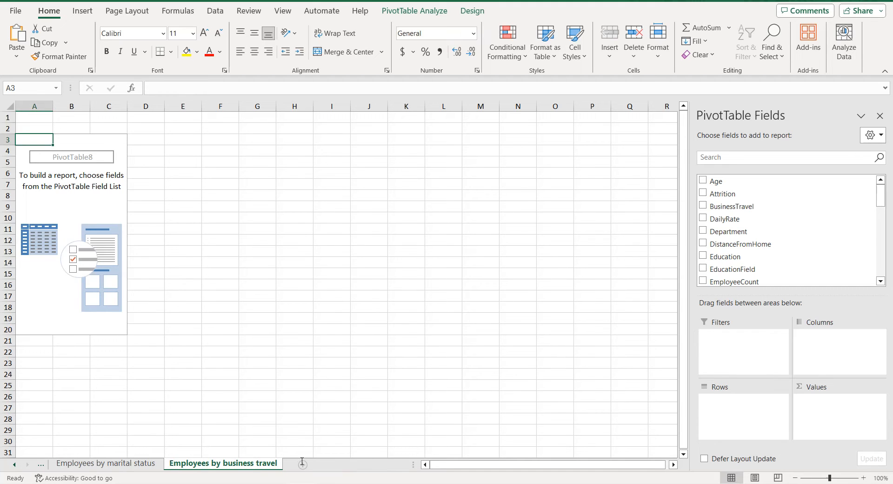
Step: On the "Employees by age" sheet, build the PivotTable with Age as rows and Sum of EmployeeCount as values
left_click(15, 465)
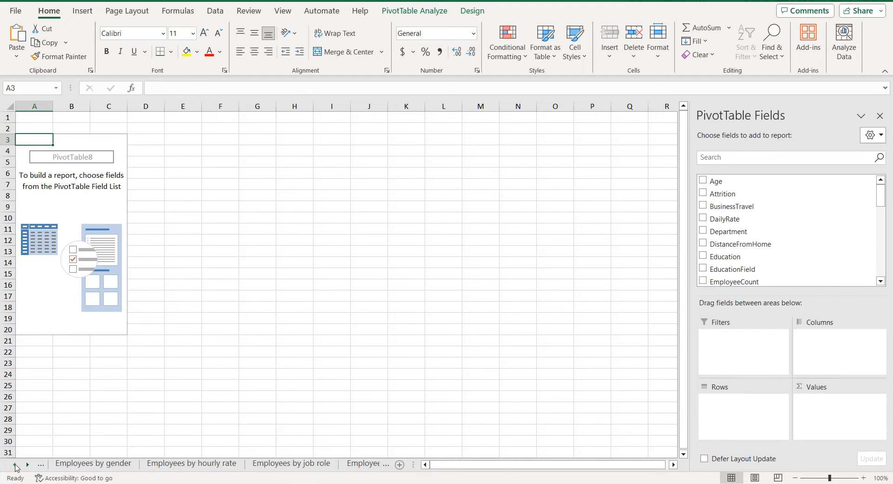
left_click(15, 465)
left_click(182, 465)
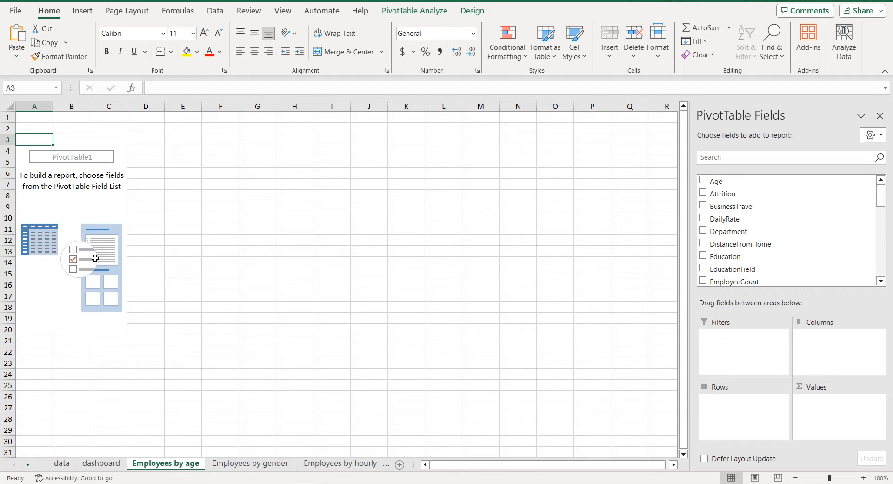
left_click(703, 181)
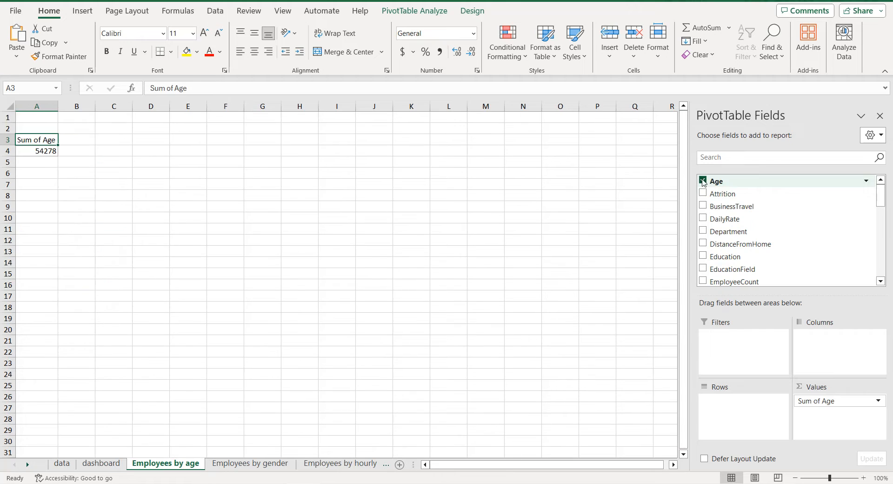
left_click_drag(832, 403, 763, 401)
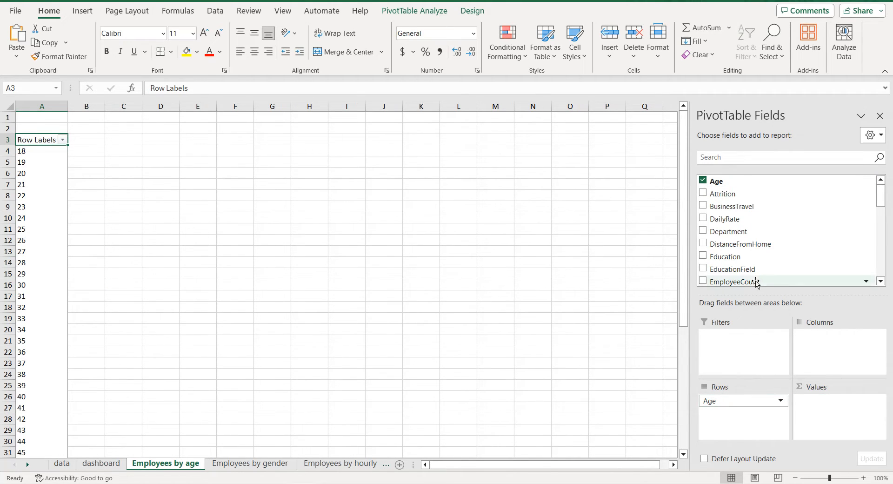
left_click_drag(747, 279, 830, 405)
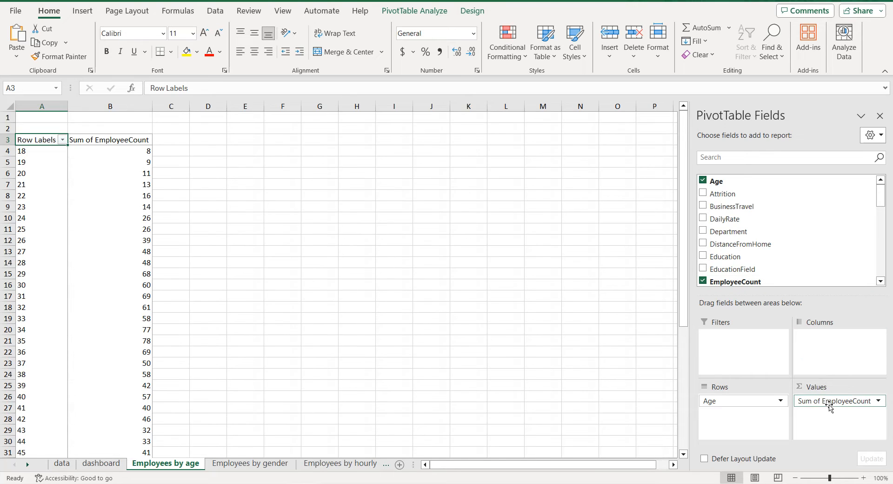
Step: Remove the Grand Total row from the age PivotTable
left_click(50, 151)
key("ctrl+a")
scroll(52, 164, "down", 12)
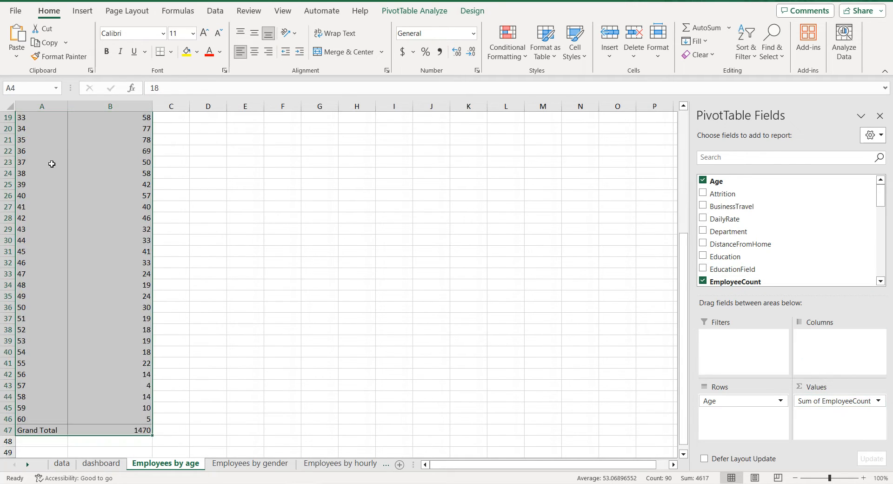
left_click(50, 232)
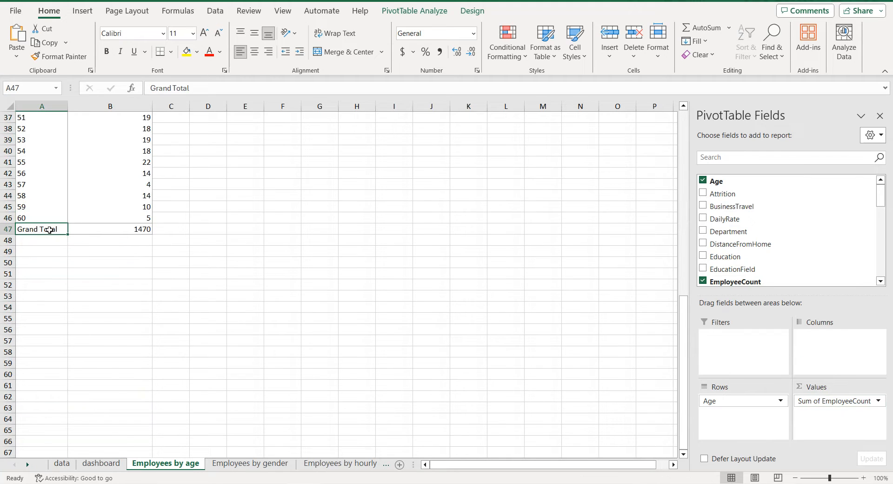
right_click(49, 232)
left_click(115, 334)
Step: Copy the whole age PivotTable and paste it as static values starting at cell E3
left_click(50, 207)
key("ctrl+a")
key("ctrl+c")
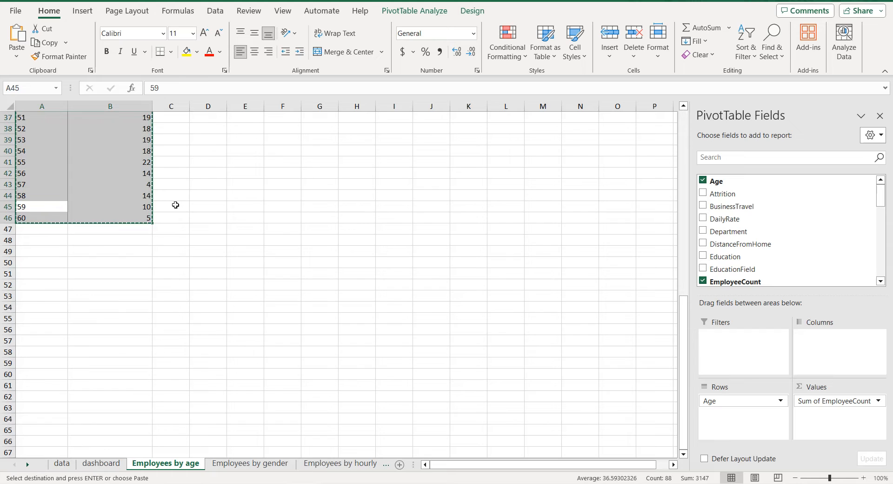
scroll(291, 205, "up", 8)
scroll(291, 178, "up", 4)
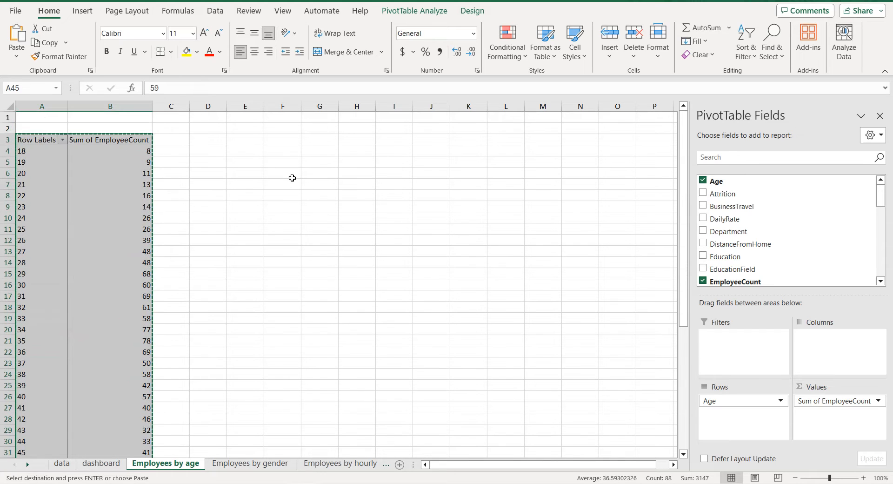
left_click(256, 142)
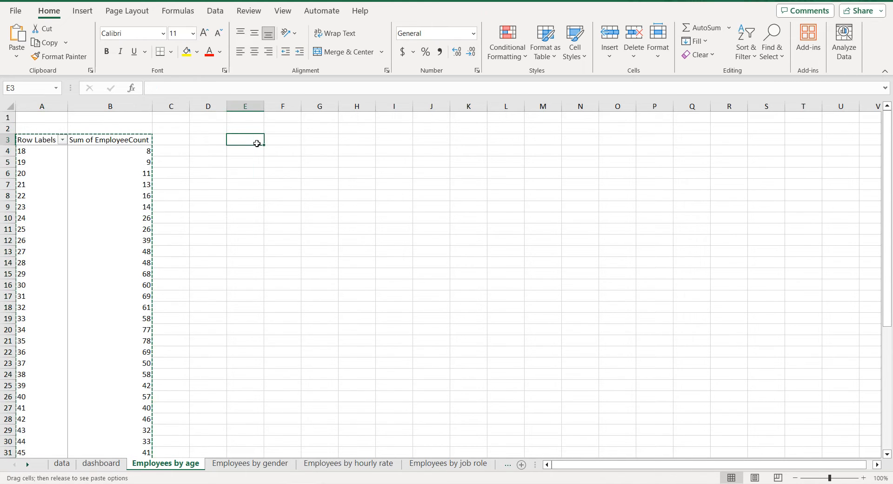
right_click(257, 143)
left_click(307, 176)
Step: Rename the pasted table's headers to "Age" in E3 and "Total" in F3
left_click(256, 143)
triple_click(218, 92)
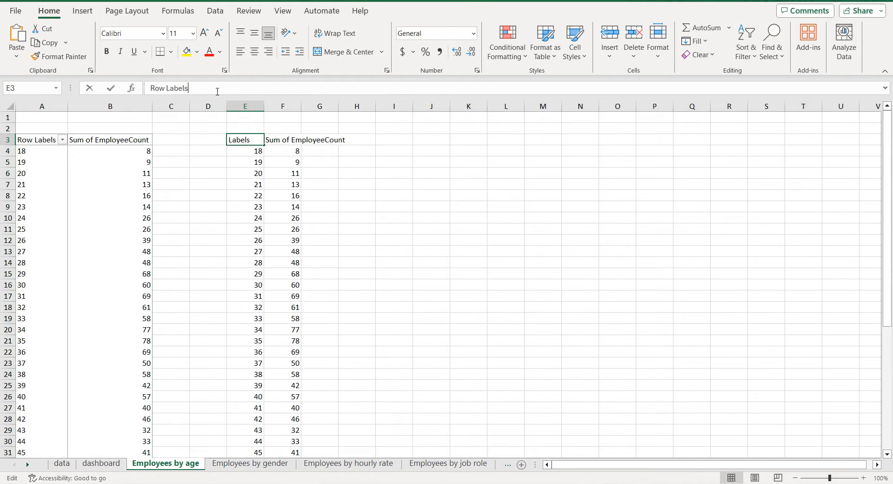
type("Age")
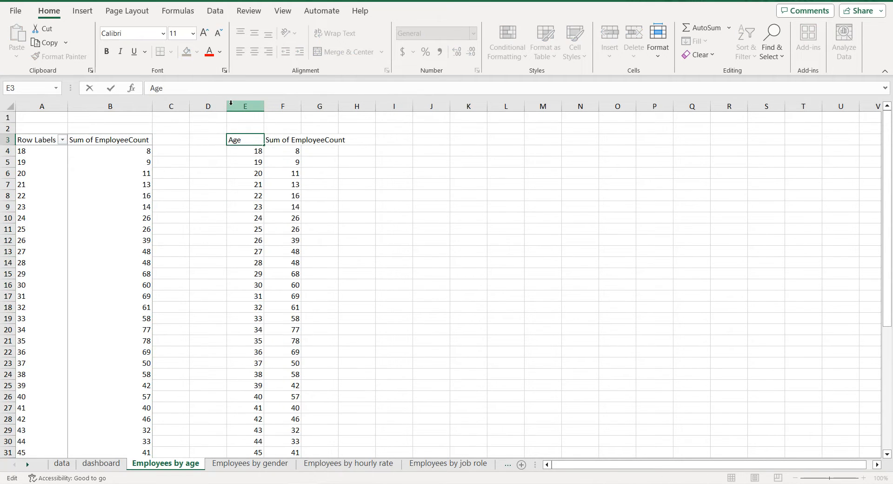
left_click(279, 139)
left_click(179, 88)
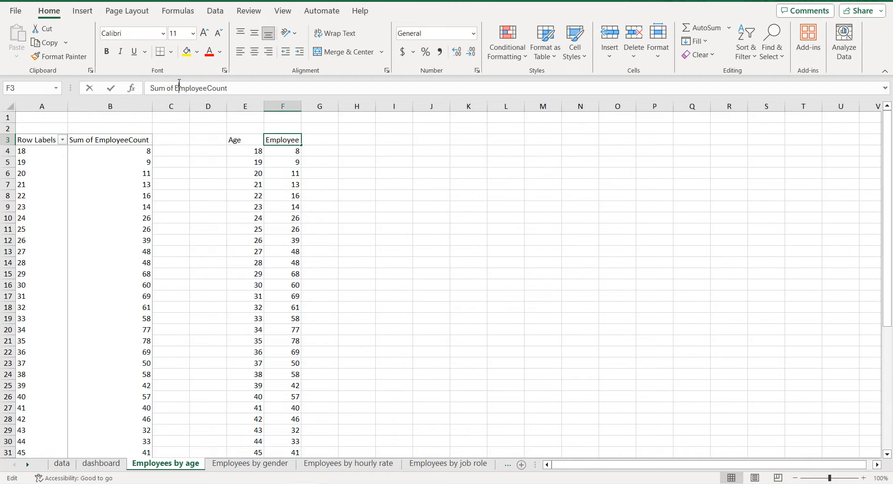
triple_click(179, 88)
type("Total")
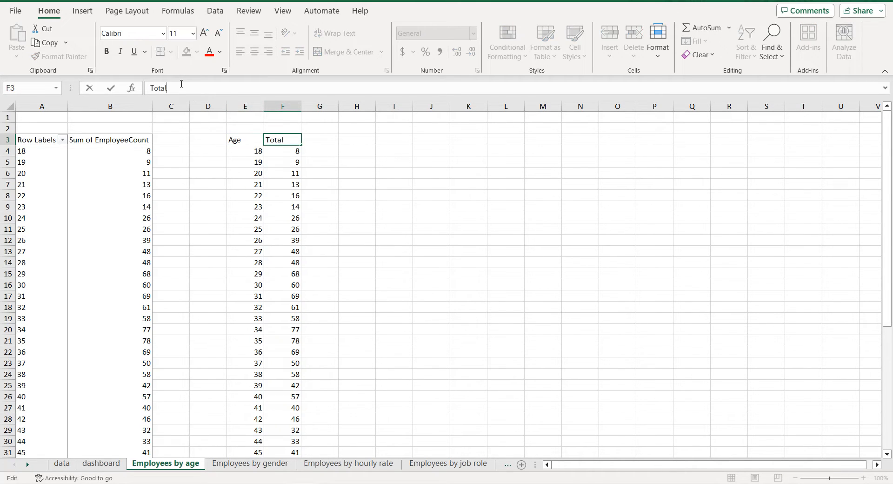
key("Return")
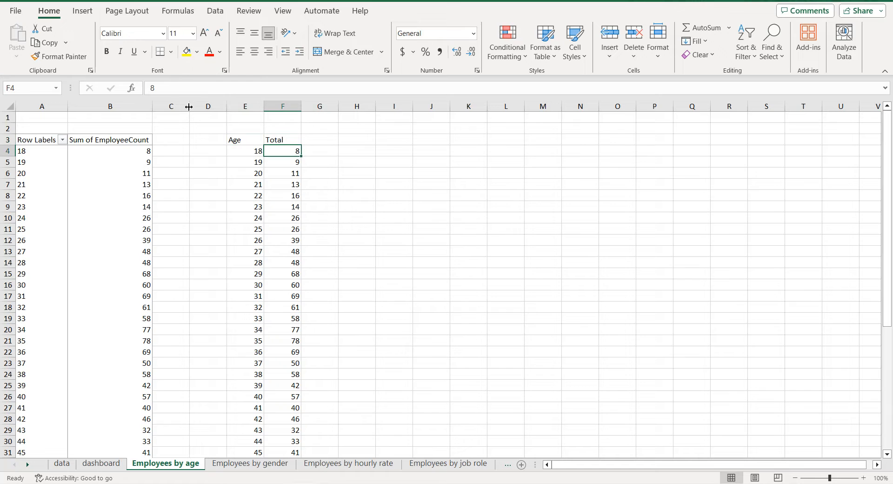
Step: Insert a recommended Clustered Column chart from the Age and Total table and place it beside the table, starting around row 3
left_click(247, 142)
key("ctrl+a")
key("ctrl+q")
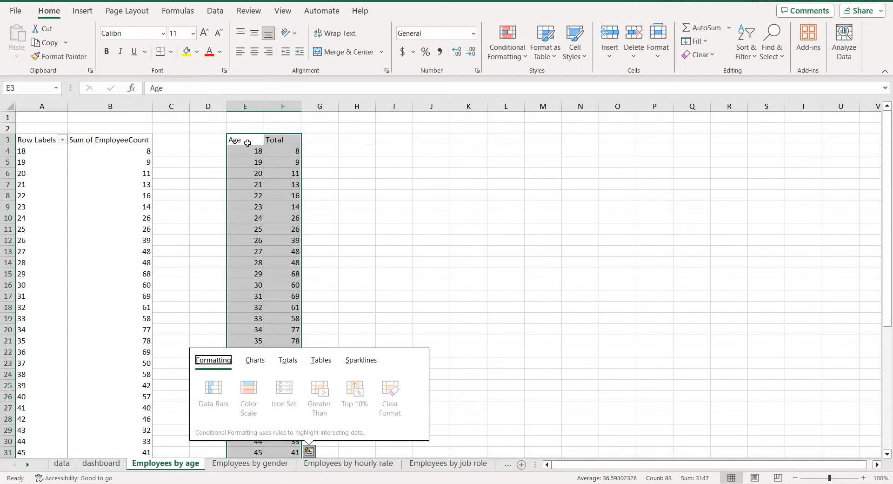
left_click(81, 10)
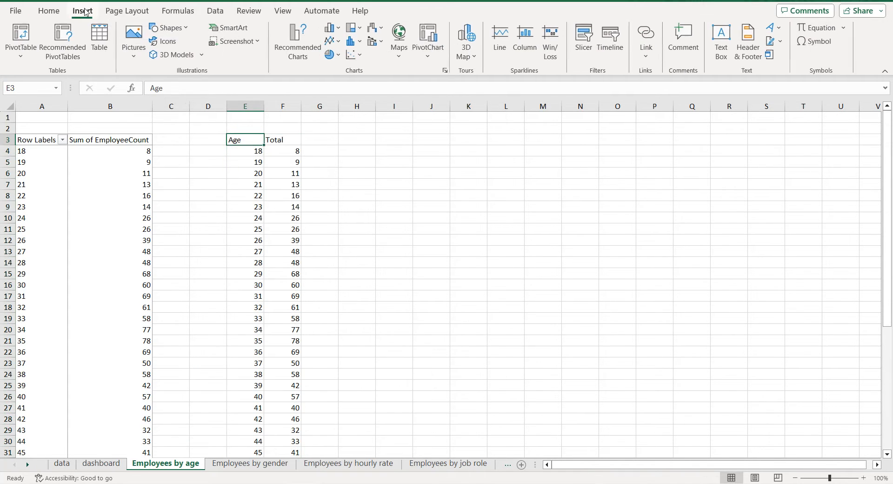
left_click(292, 43)
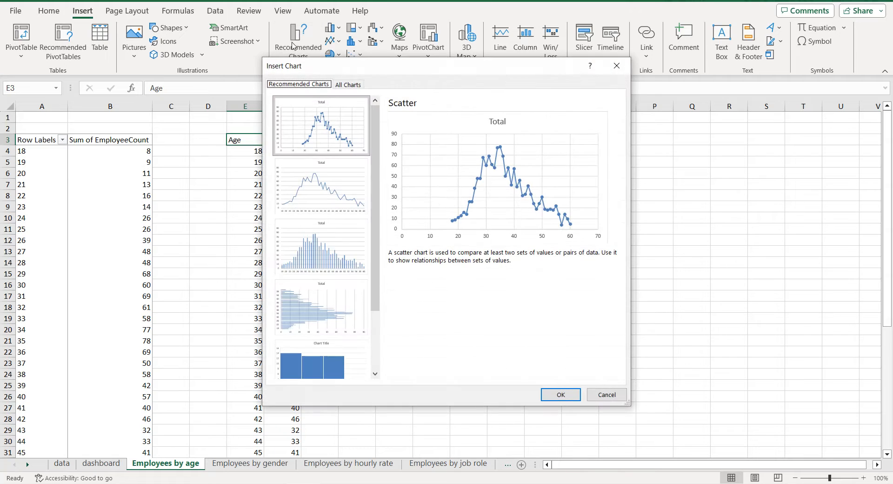
left_click(338, 248)
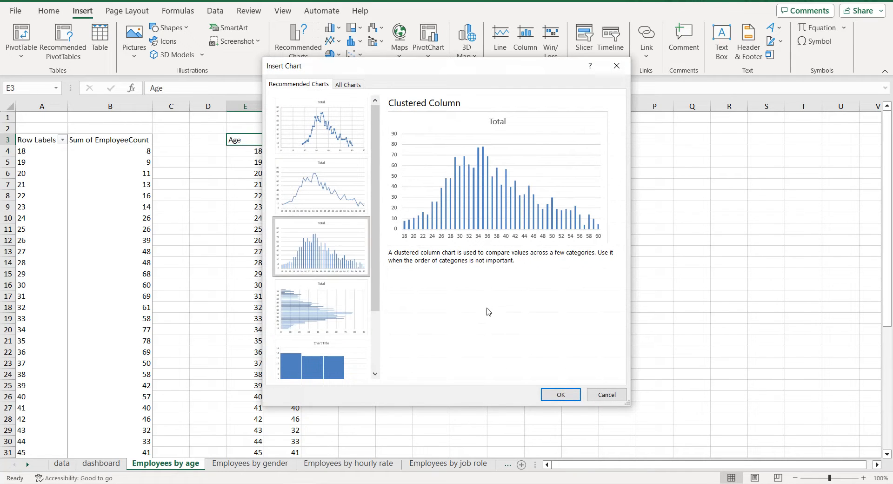
left_click(561, 394)
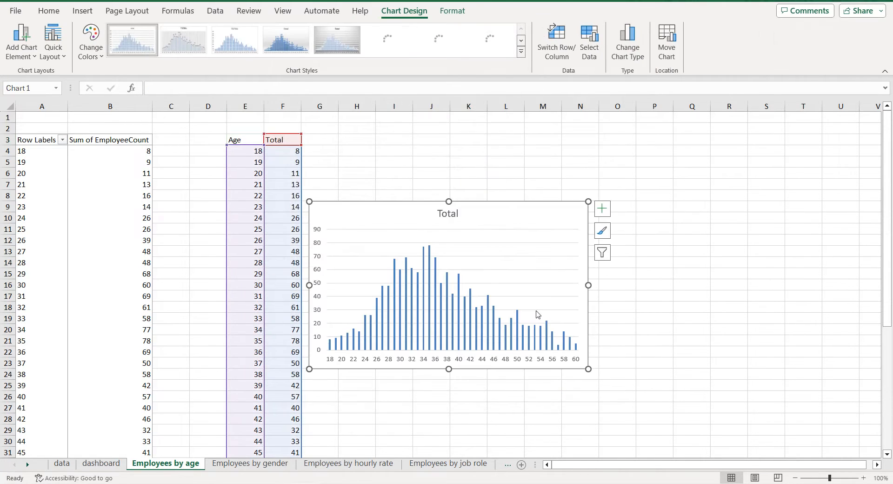
left_click_drag(492, 213, 589, 146)
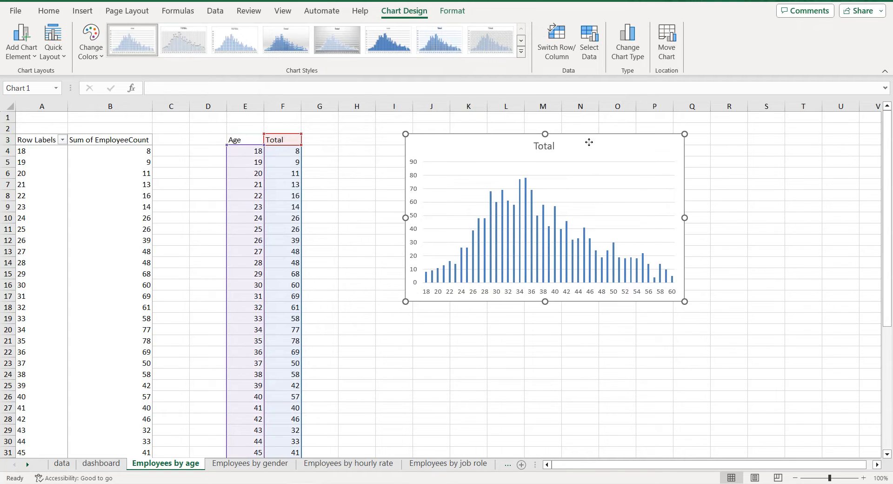
Step: Replace the chart title with the sheet name "Employees by age"
double_click(177, 467)
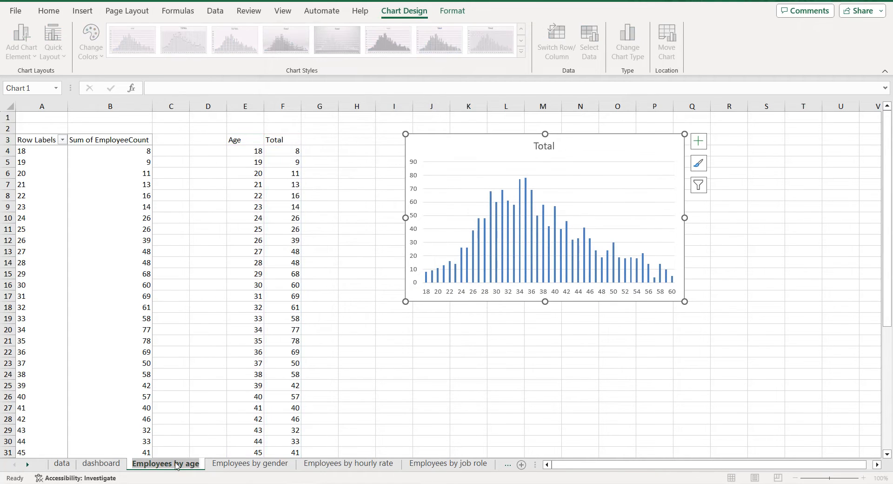
left_click(551, 149)
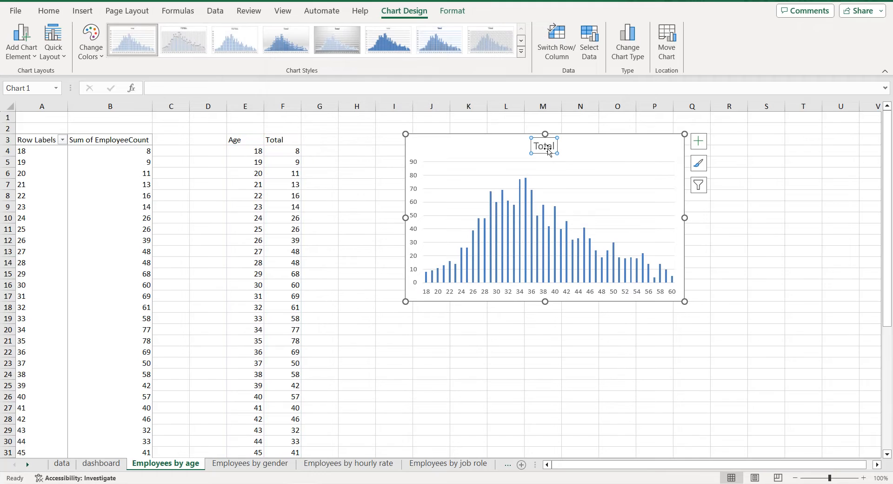
double_click(550, 148)
type("Employees by age")
left_click(614, 150)
Step: Remove the gridlines from the "Employees by age" chart
left_click(389, 141)
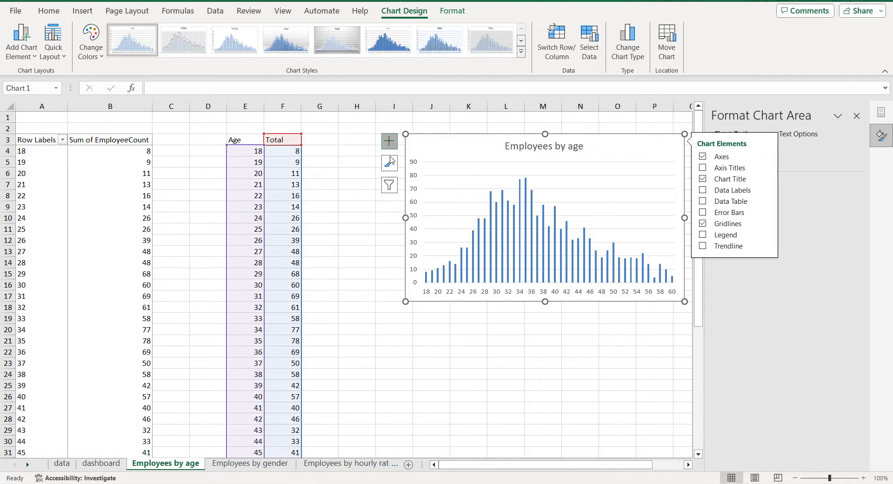
left_click(704, 224)
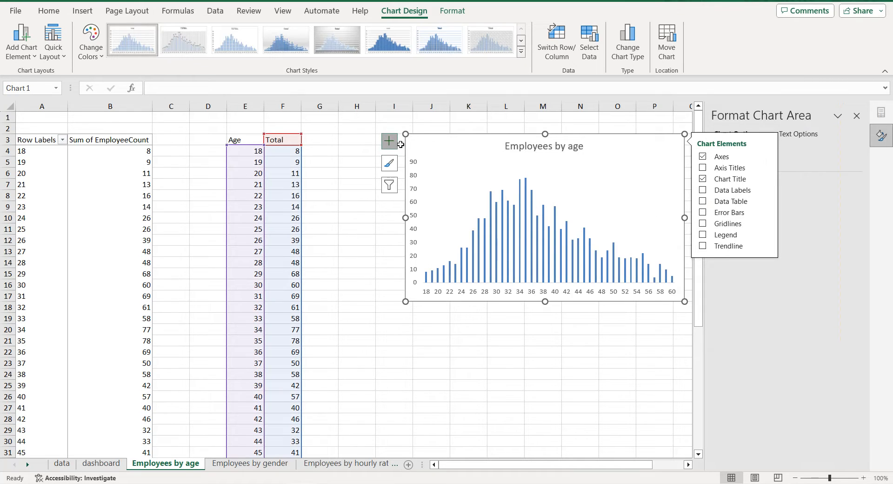
left_click(389, 143)
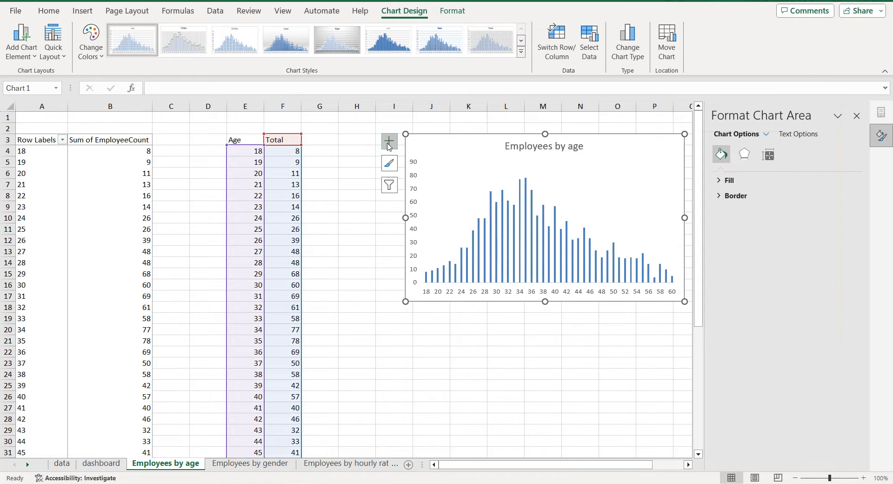
Step: Recolor the columns of the "Employees by age" chart with a custom bright blue fill
left_click(522, 225)
left_click(729, 180)
left_click(846, 316)
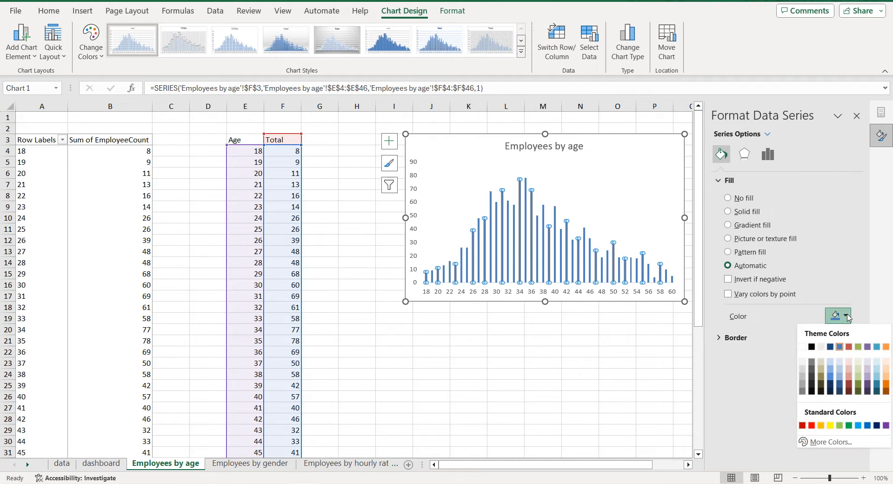
left_click(824, 443)
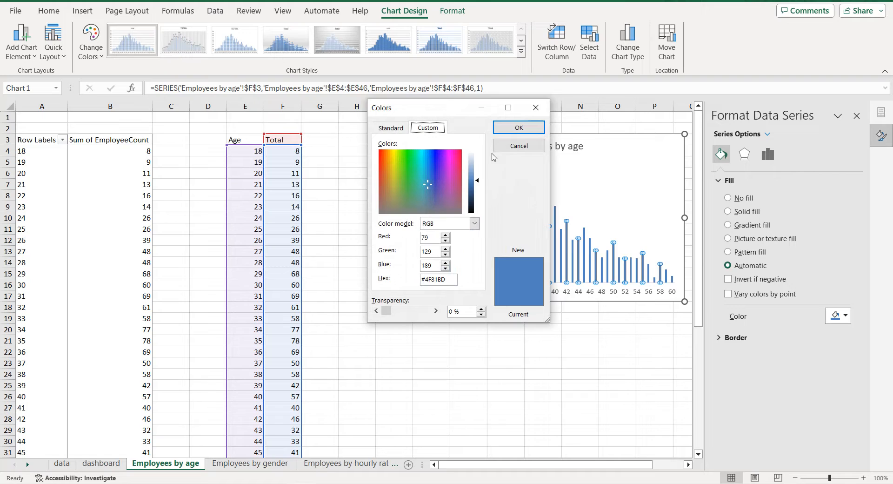
double_click(448, 280)
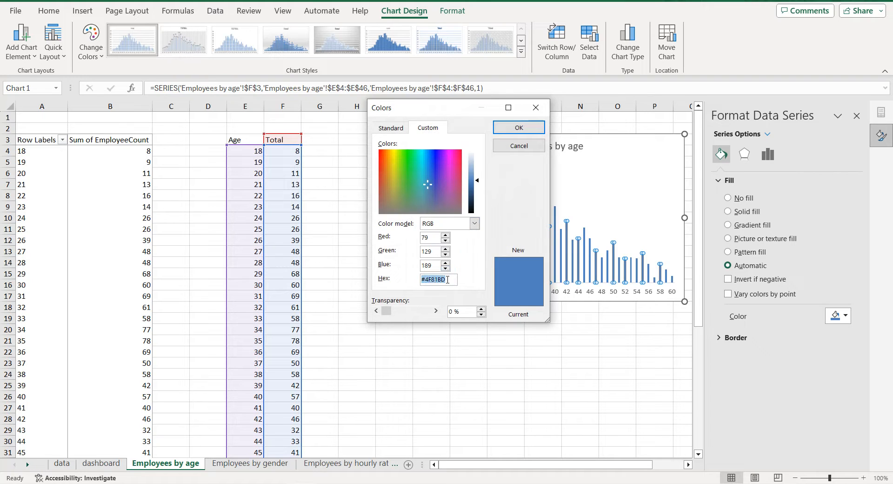
left_click(450, 279)
key("BackSpace")
key("BackSpace")
key("BackSpace")
left_click(519, 127)
Step: Give the chart area a solid border in the same bright blue, with rounded corners
left_click(605, 148)
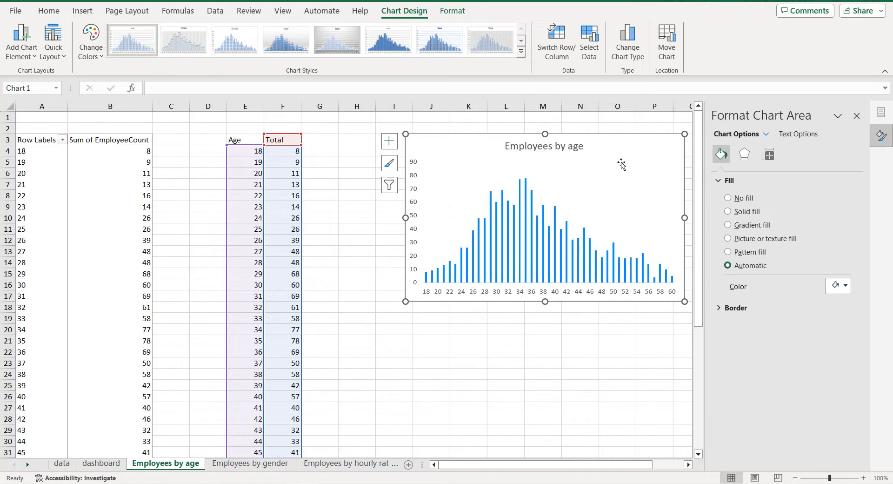
left_click(719, 307)
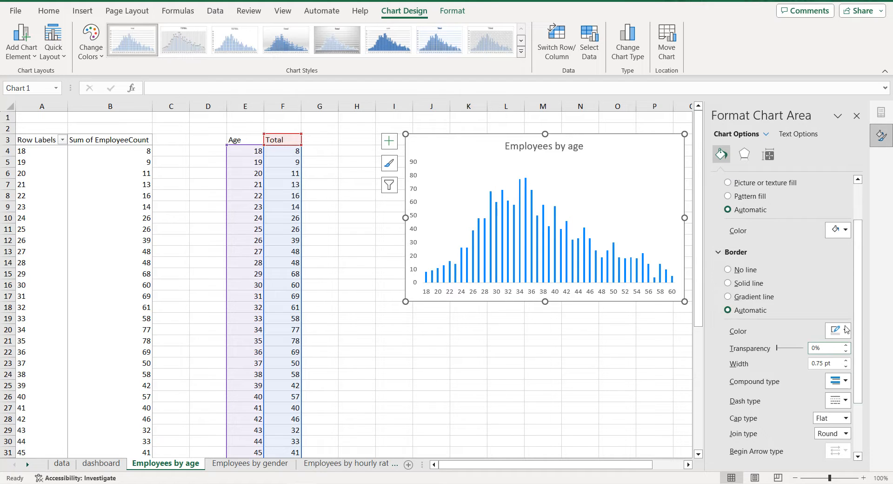
left_click(844, 331)
left_click(803, 301)
scroll(786, 346, "down", 2)
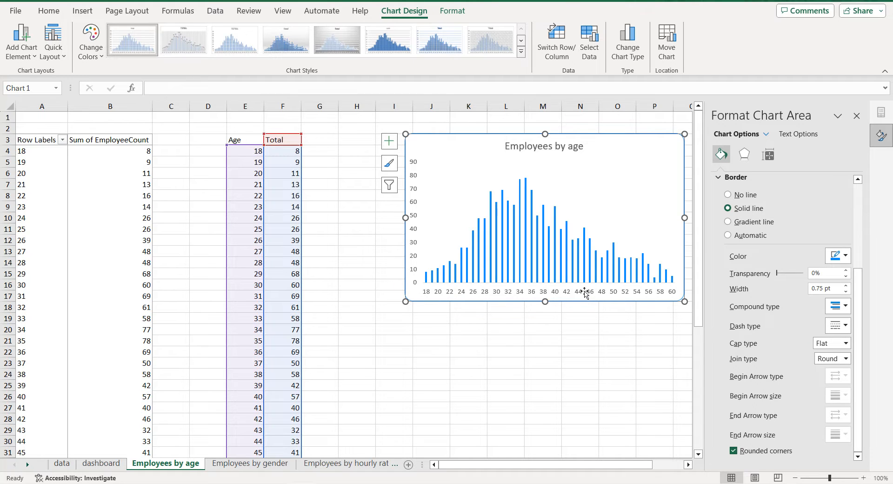
Step: Set the text color of the "Employees by age" chart title to black
left_click(571, 146)
left_click(793, 134)
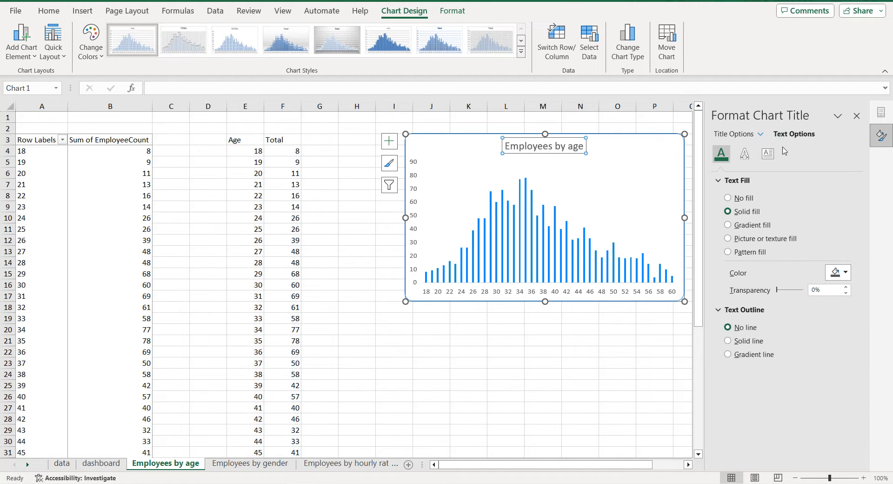
left_click(839, 270)
left_click(812, 307)
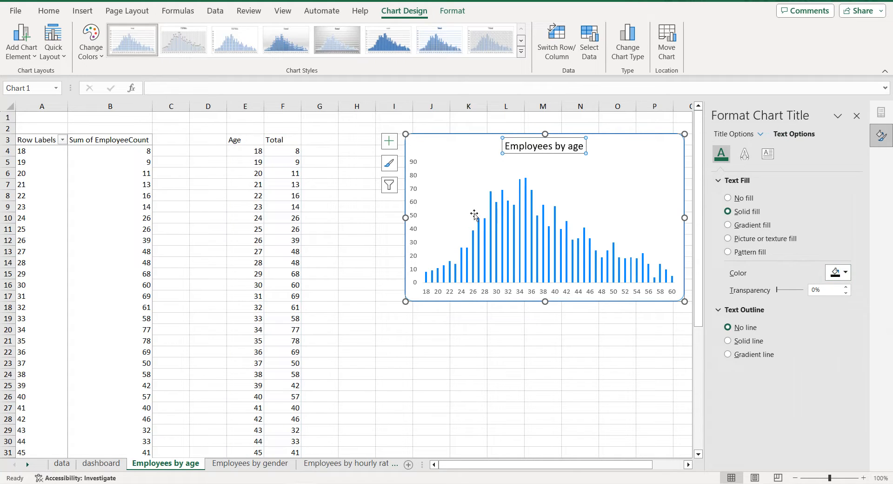
Step: Set the label text of the chart's horizontal and vertical axes to black
left_click(517, 294)
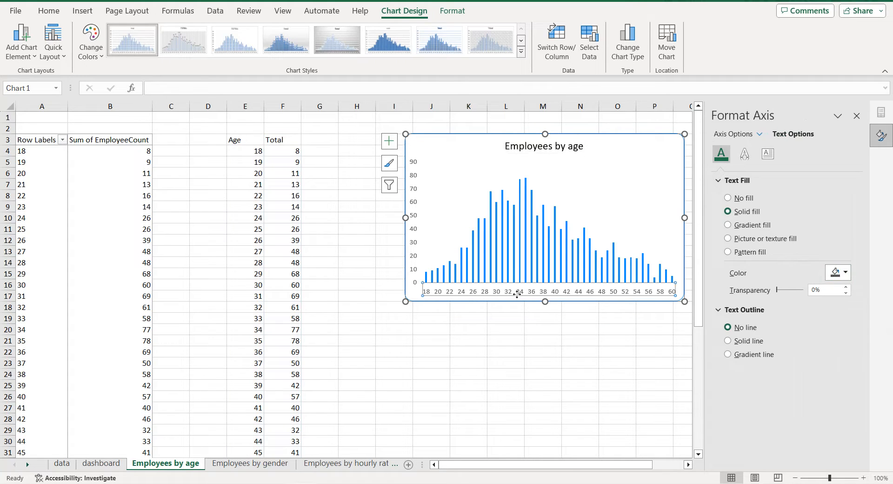
left_click(831, 273)
left_click(812, 304)
left_click(414, 209)
left_click(832, 275)
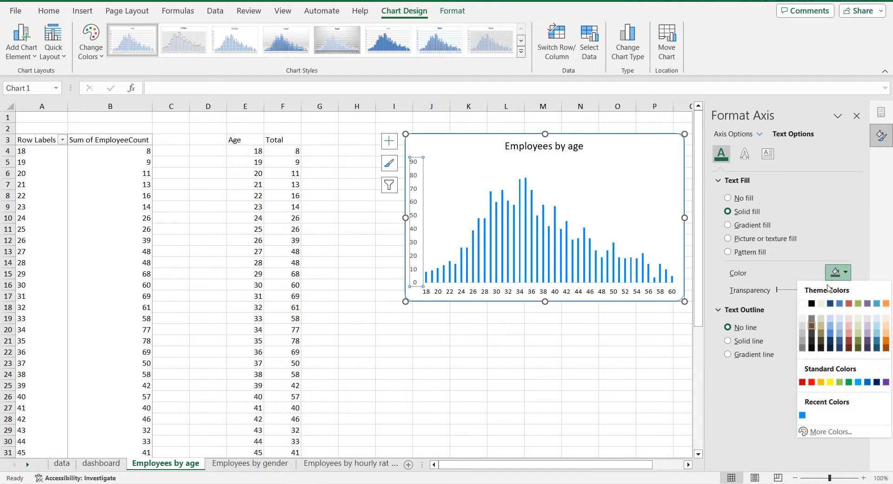
left_click(811, 304)
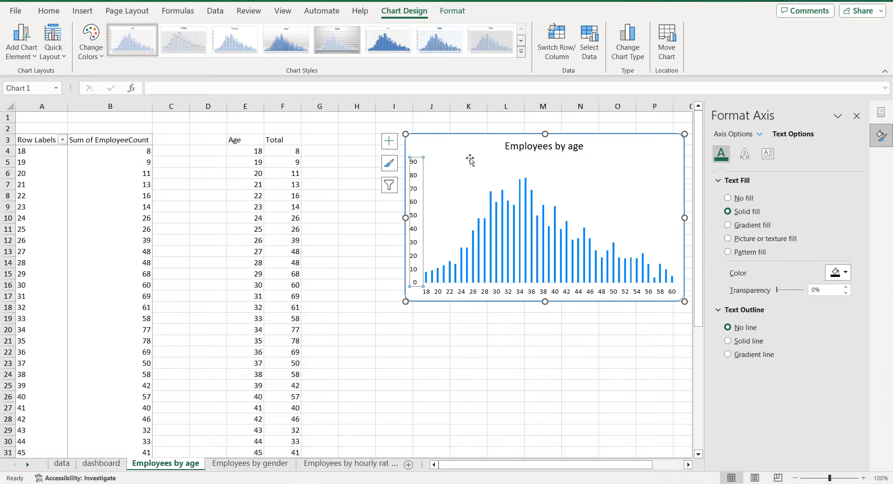
Step: Copy the formatted "Employees by age" chart to cell A2 of the dashboard sheet
left_click(470, 160)
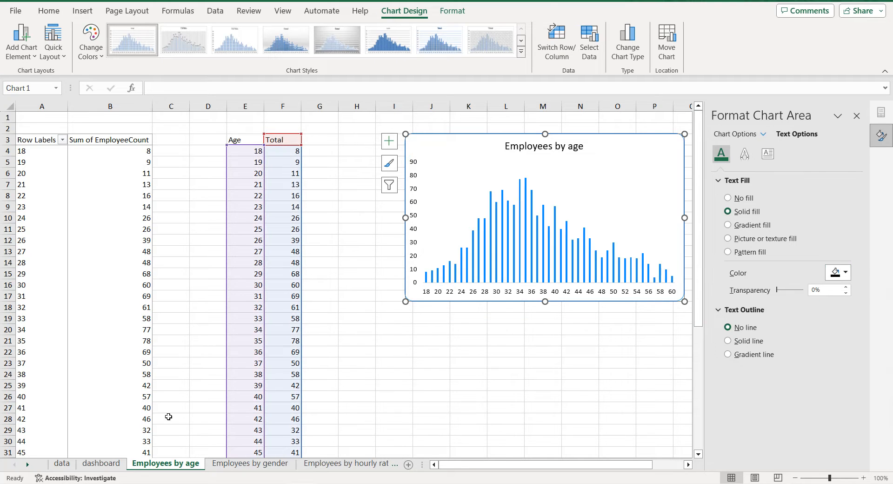
left_click(101, 463)
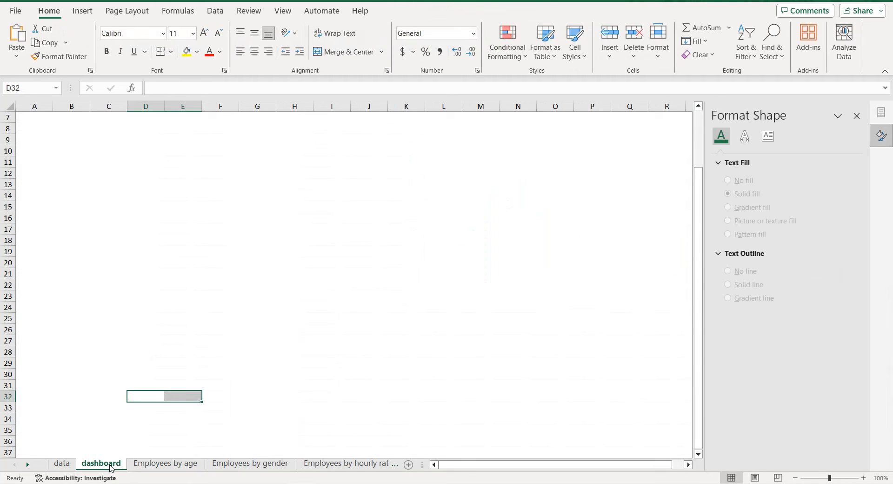
left_click(69, 134)
left_click(35, 118)
scroll(36, 118, "up", 2)
left_click(35, 119)
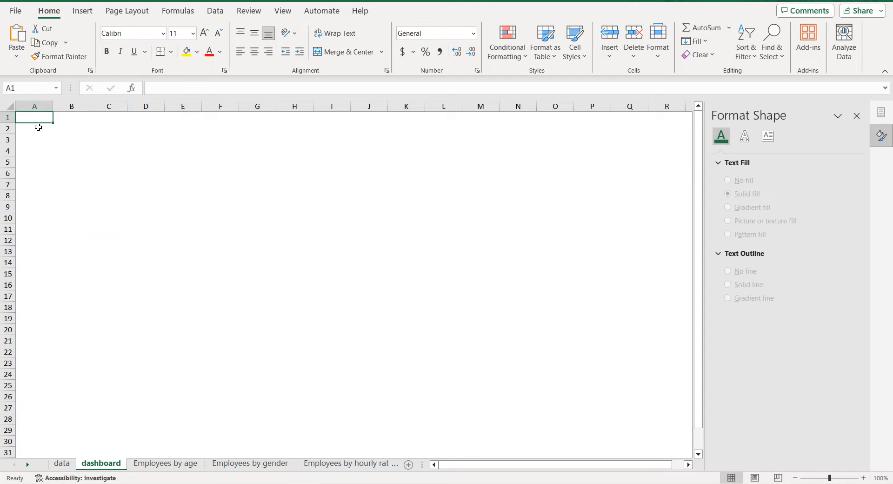
left_click(38, 129)
key("ctrl+v")
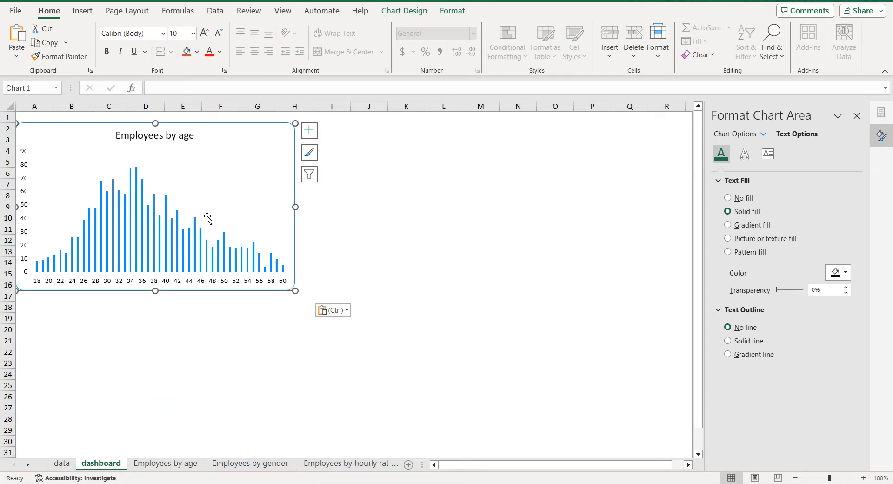
Step: Shrink the dashboard's age chart and reposition it to span about columns A to G and rows 1 to 12
left_click_drag(295, 291, 227, 246)
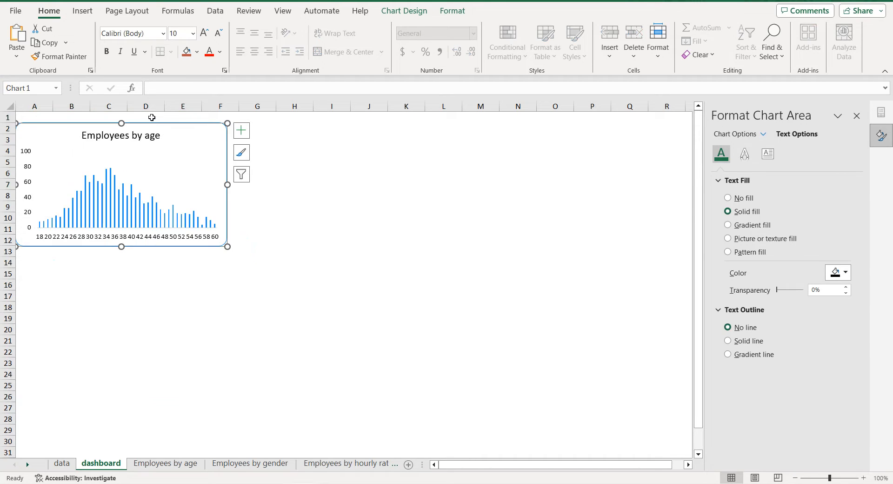
left_click_drag(152, 125, 157, 118)
left_click_drag(233, 241, 250, 245)
left_click(293, 211)
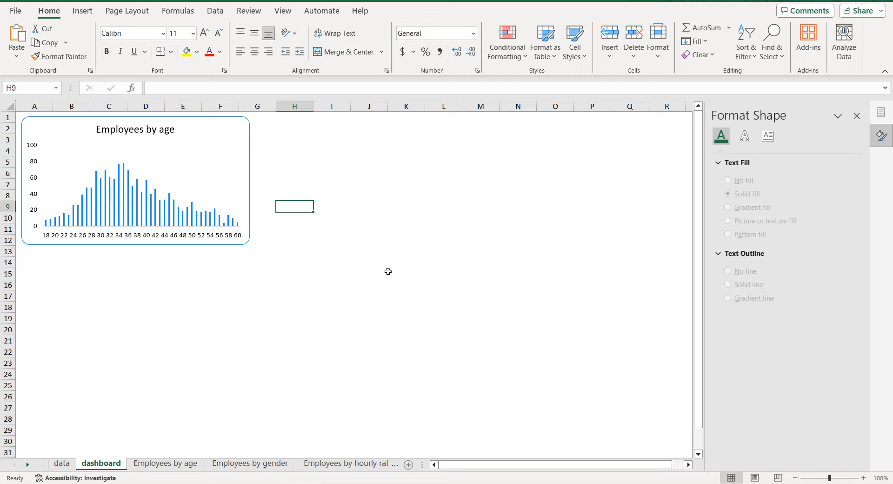
Step: Build the PivotTable on the "Employees by hourly rate" sheet with HourlyRate as rows and the sum of EmployeeCount as values
left_click(329, 463)
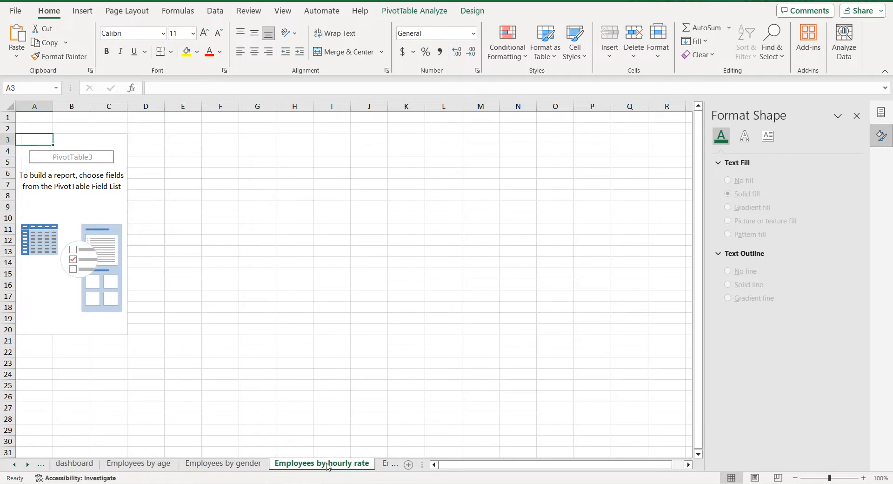
left_click(89, 237)
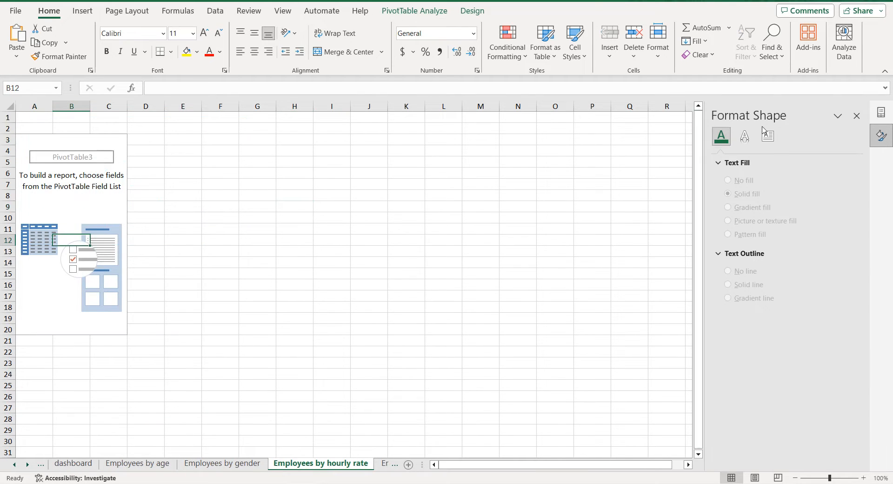
left_click(856, 115)
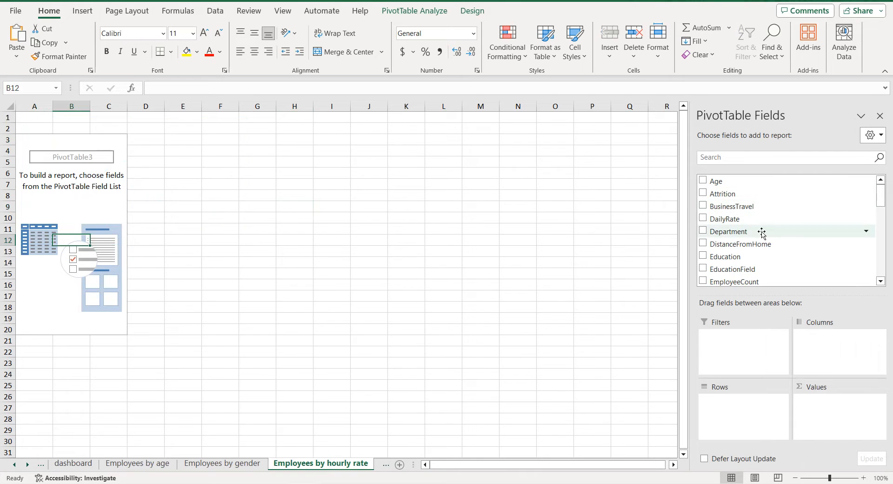
scroll(762, 234, "down", 3)
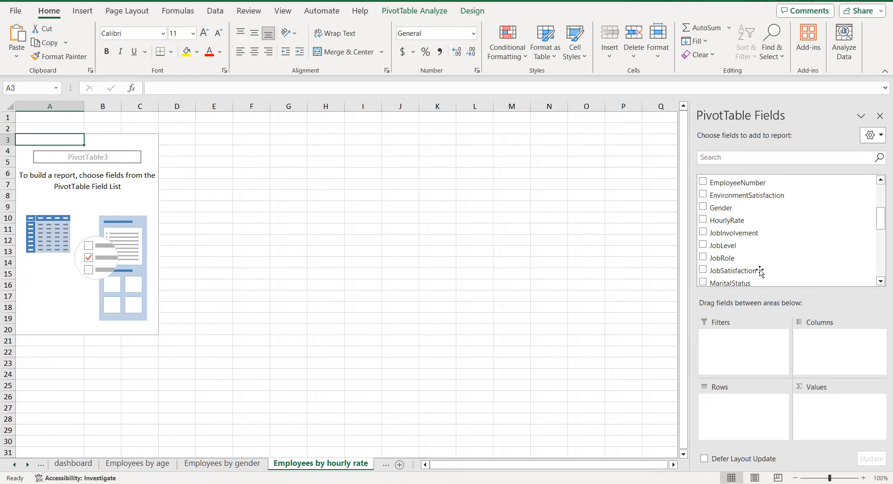
left_click(703, 221)
left_click_drag(826, 400, 744, 404)
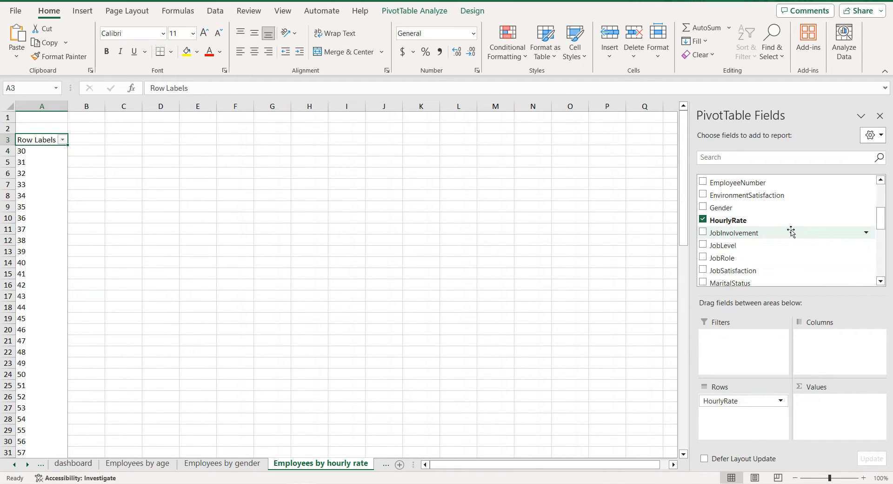
scroll(786, 228, "up", 2)
left_click_drag(765, 198, 865, 409)
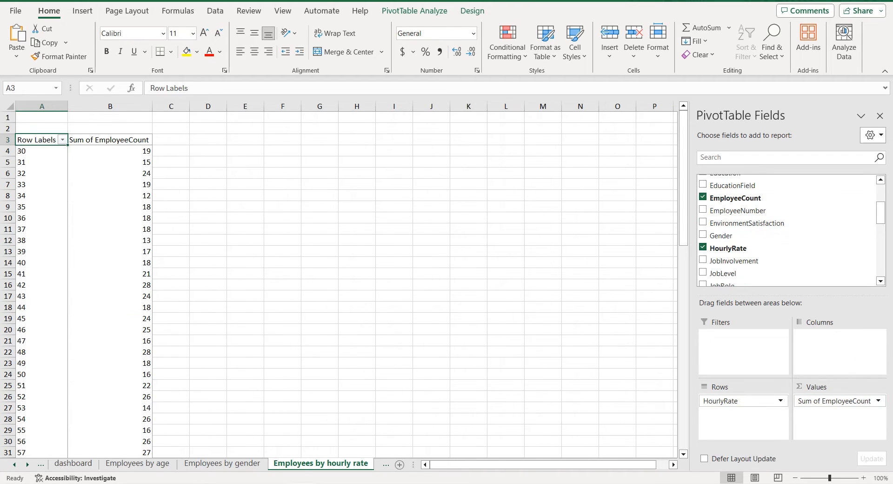
Step: Remove the Grand Total row from the end of the hourly rate PivotTable
key("ctrl+shift+End")
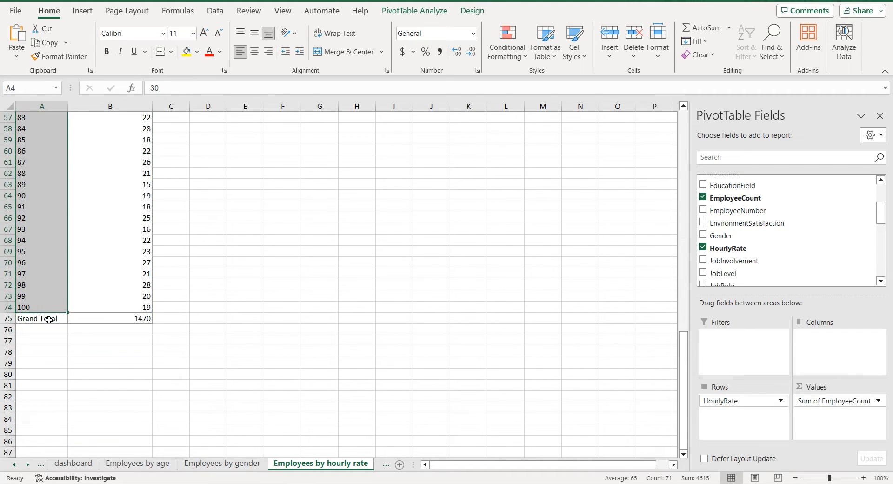
left_click(47, 318)
right_click(48, 319)
left_click(103, 241)
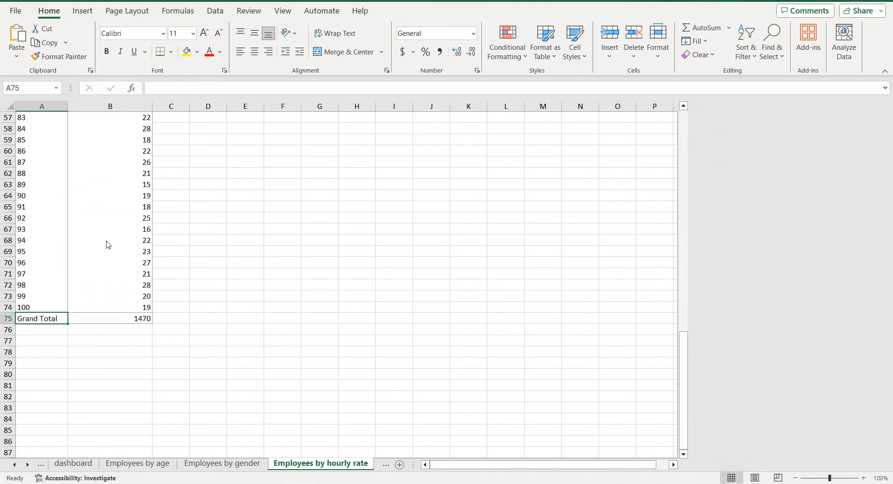
Step: Copy the entire hourly rate PivotTable and paste it as values starting at cell E3
left_click(43, 243)
key("ctrl+a")
scroll(44, 245, "up", 19)
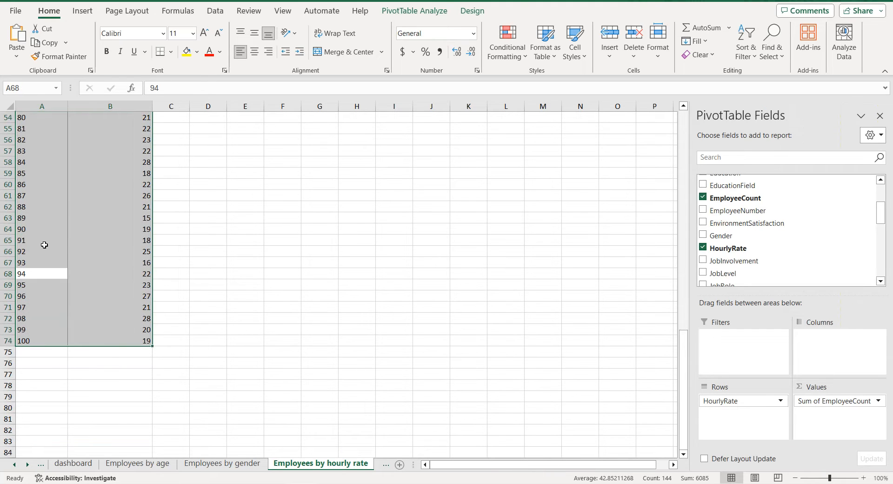
key("ctrl+c")
left_click(253, 140)
right_click(253, 140)
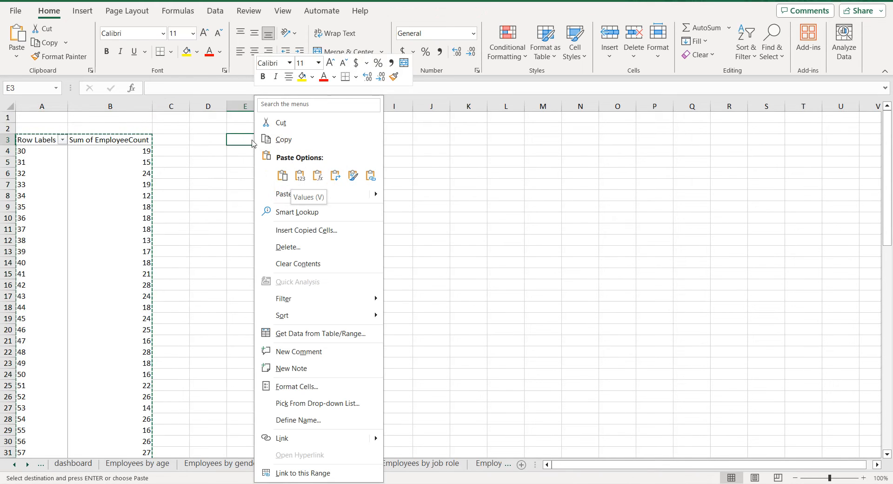
left_click(295, 173)
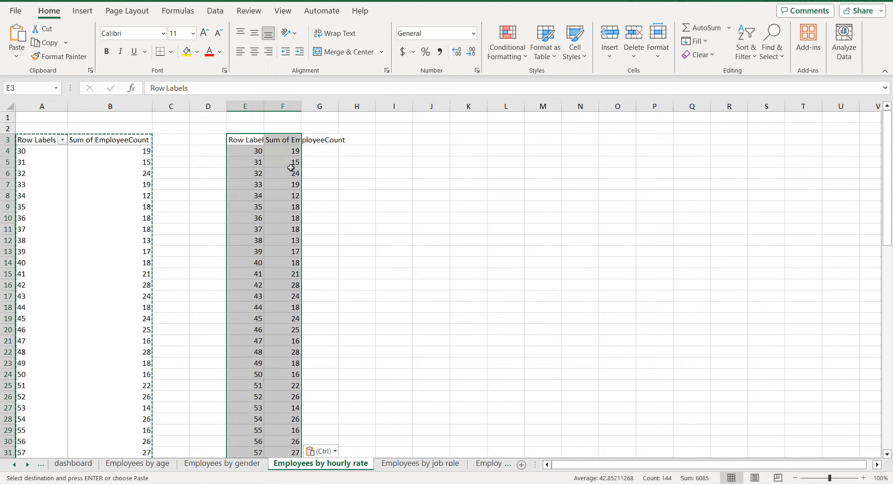
Step: Rename the pasted table's headers to "Hourly rate" in E3 and "Total" in F3
left_click(255, 140)
left_click(202, 92)
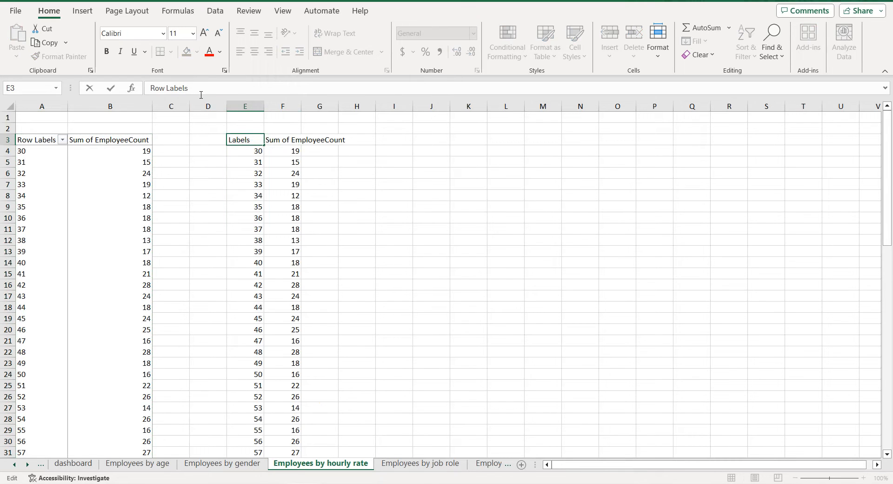
triple_click(201, 95)
type("Hourly rate")
left_click(282, 140)
triple_click(223, 93)
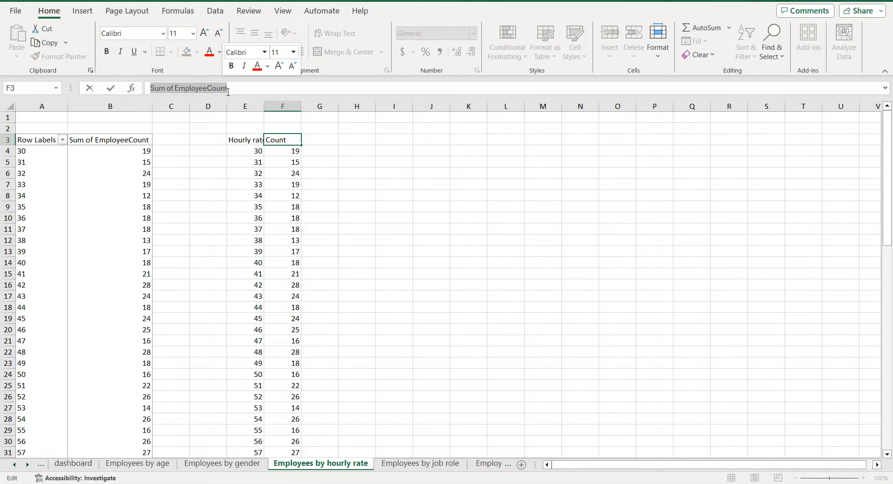
type("Total")
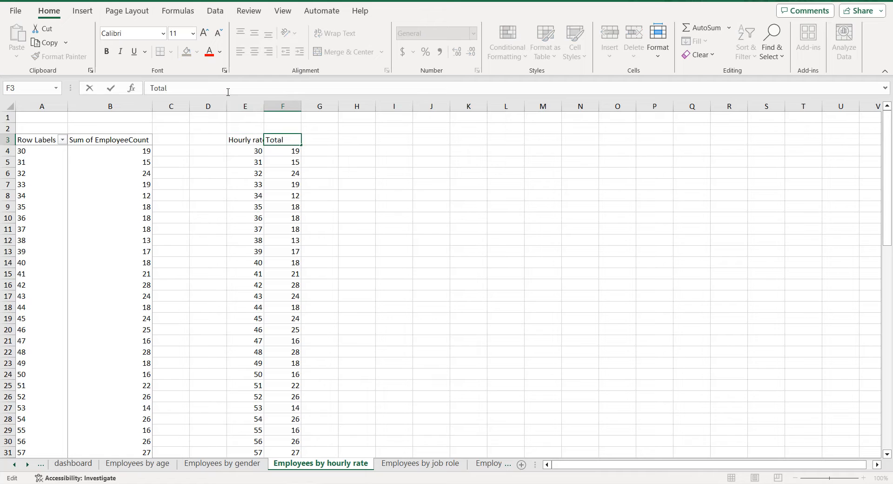
Step: Insert a clustered column chart from the pasted hourly rate table, E3:F74
left_click(232, 140)
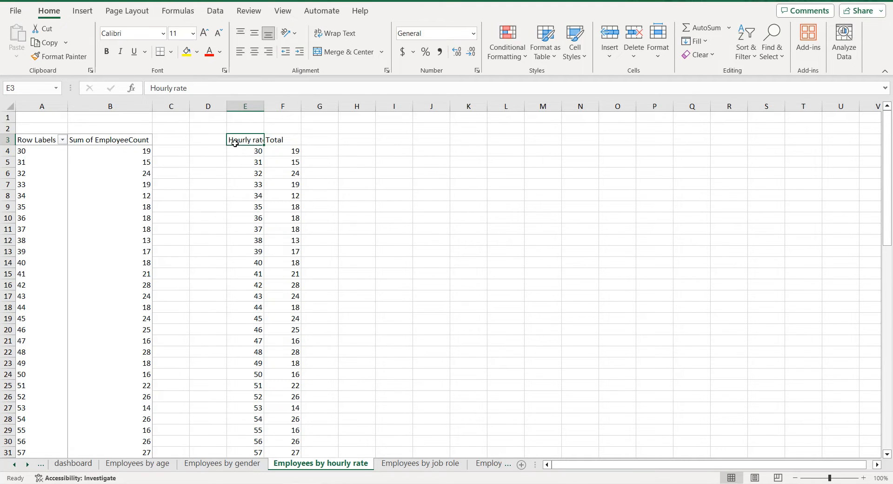
key("ctrl+shift+Right")
key("ctrl+shift+Down")
left_click(84, 12)
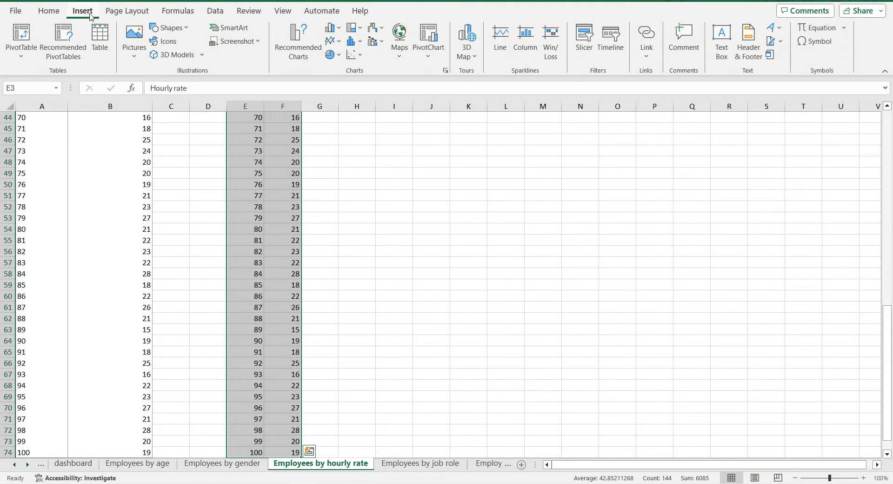
left_click(295, 42)
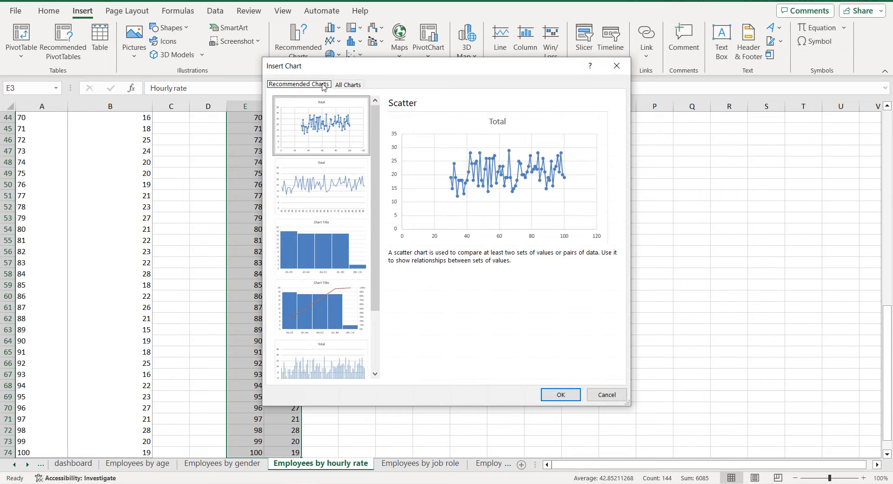
left_click(341, 352)
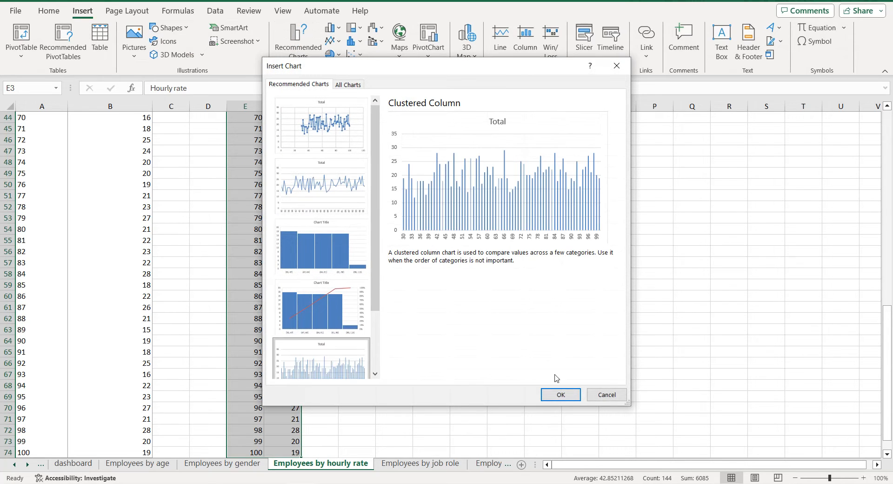
left_click(565, 395)
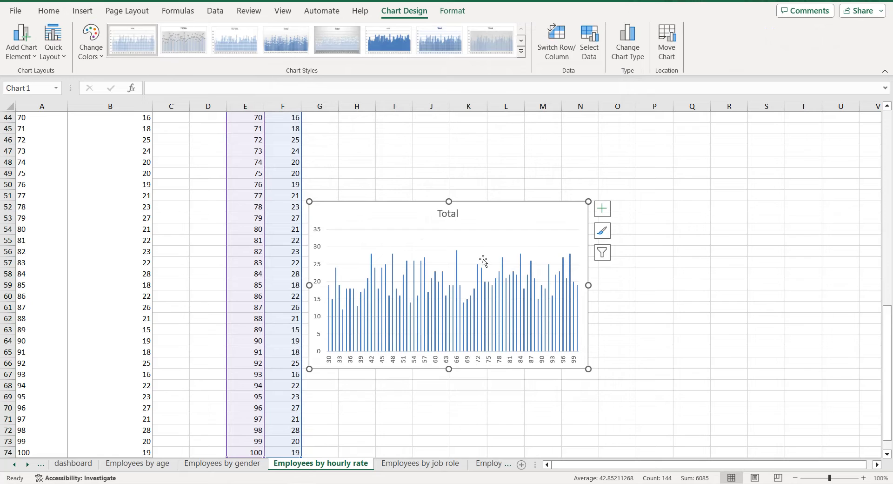
Step: Fill the hourly rate chart's columns with the recently used bright blue
left_click(486, 297)
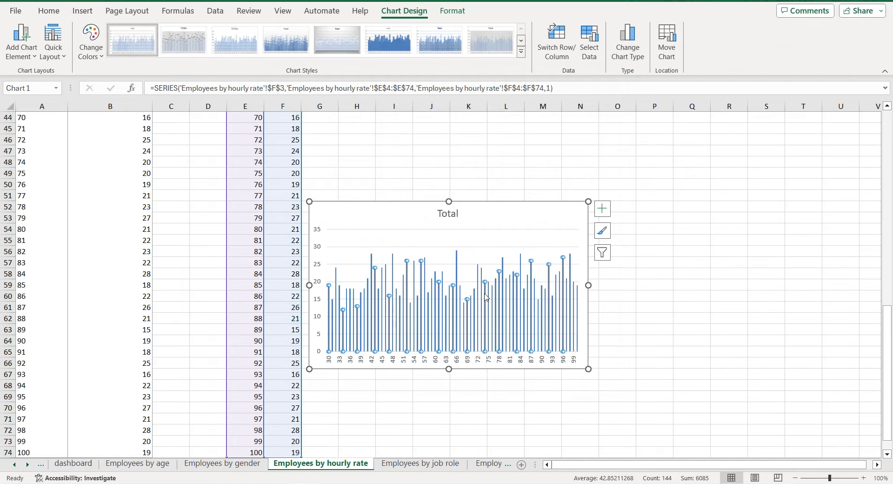
right_click(485, 297)
left_click(542, 425)
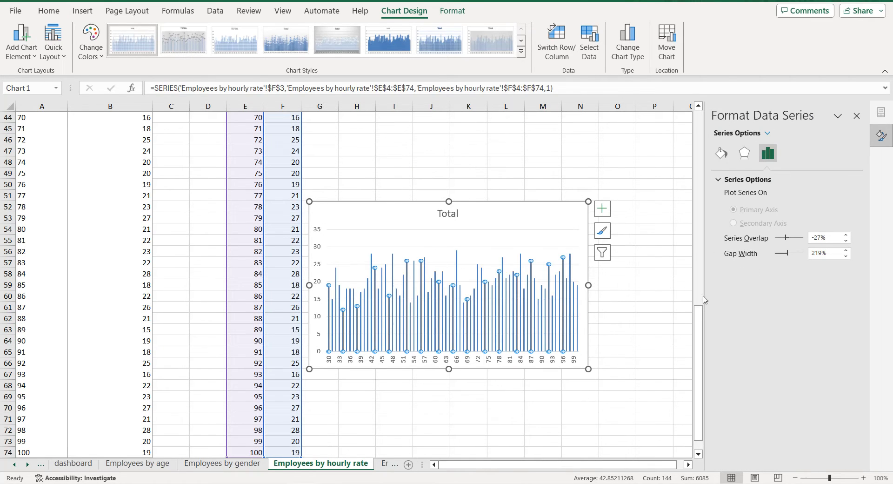
left_click(722, 153)
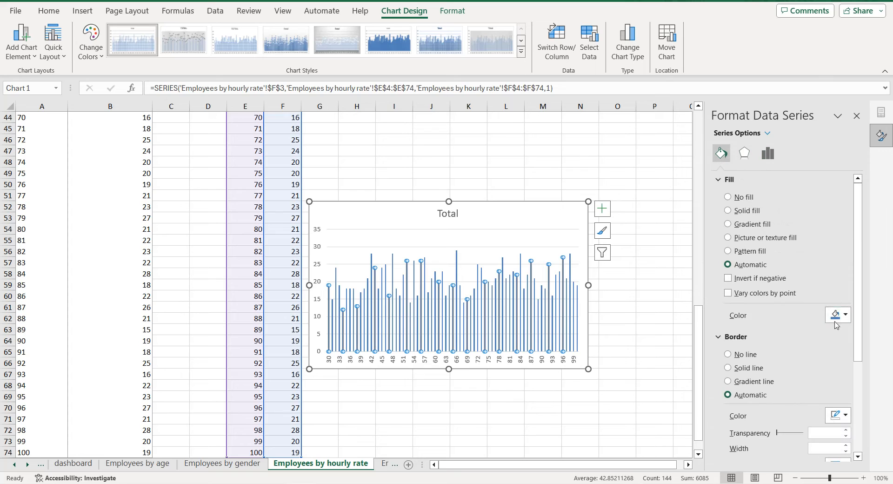
left_click(836, 319)
left_click(801, 459)
Step: Remove the chart's gridlines and replace its title with the sheet name, "Employees by hourly rate"
left_click(603, 209)
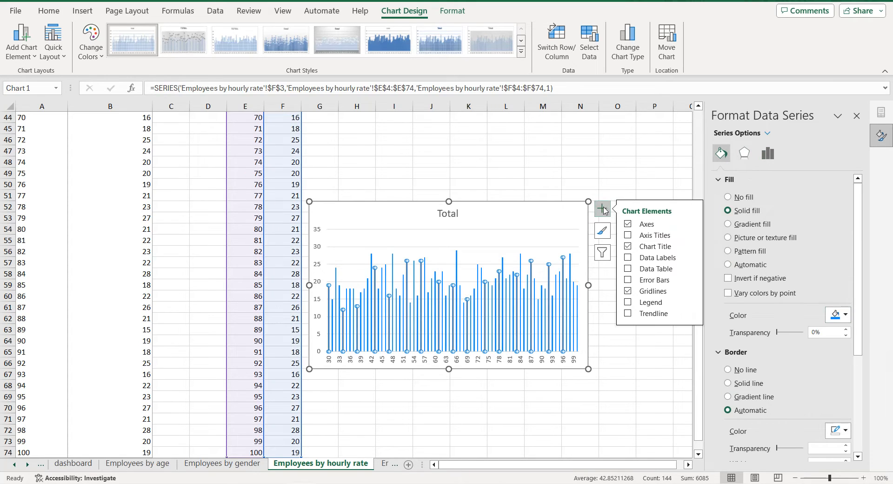
left_click(628, 291)
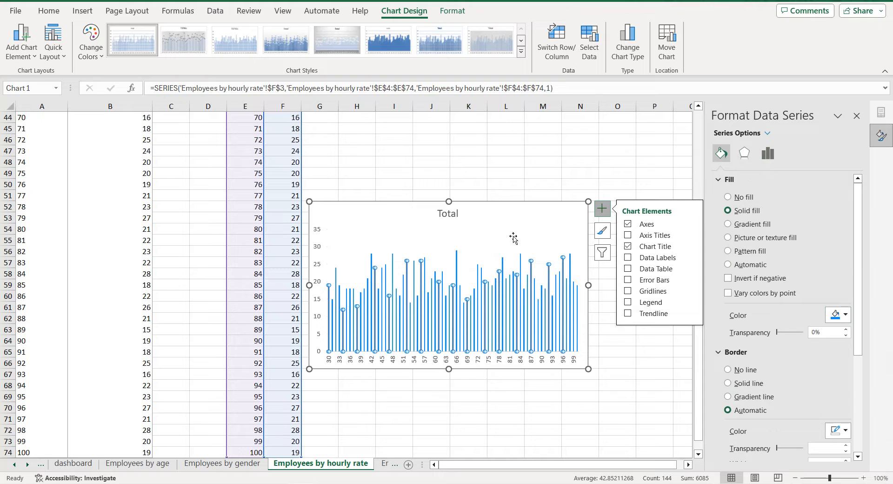
double_click(321, 463)
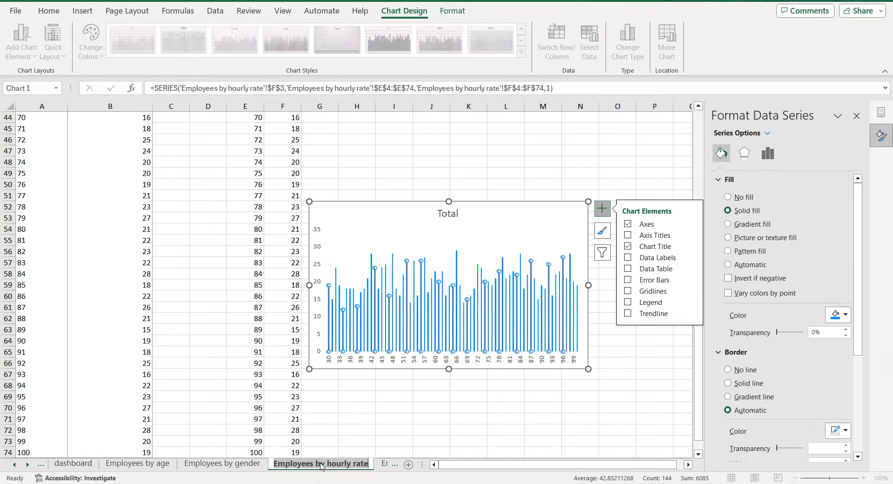
left_click(450, 217)
key("ctrl+v")
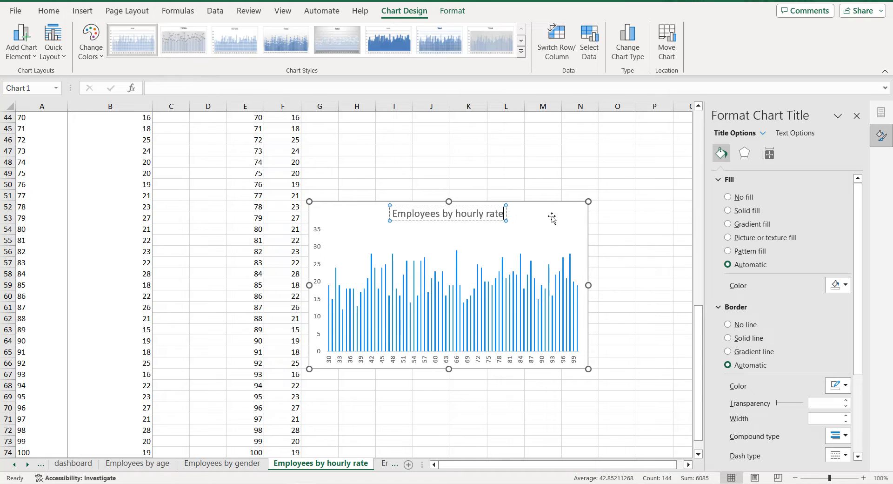
left_click(551, 217)
Step: Set the hourly rate chart title's text fill to black
left_click(461, 219)
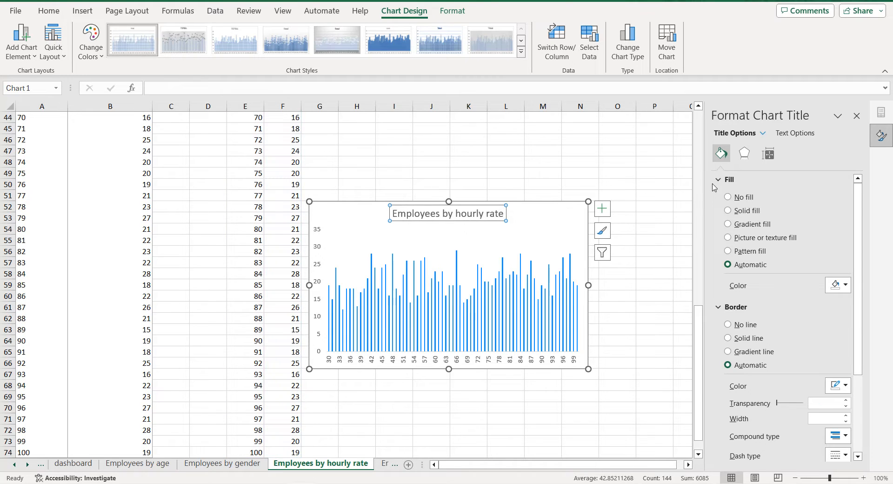
left_click(805, 134)
left_click(831, 274)
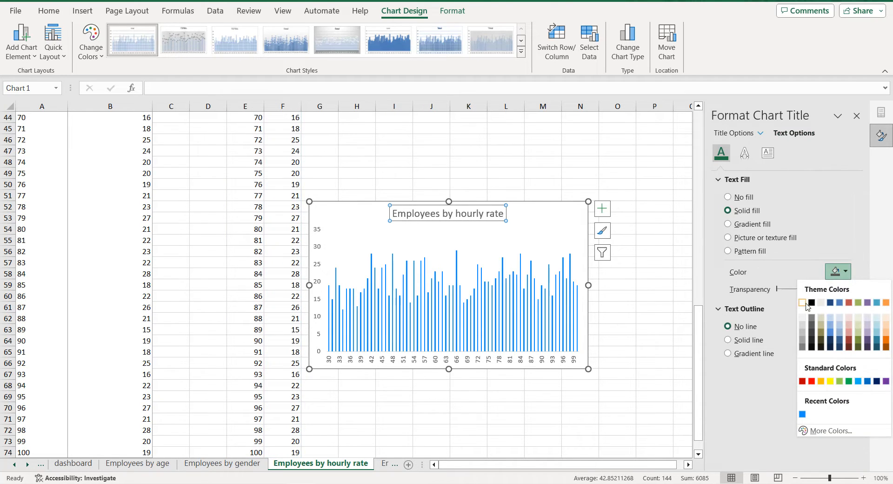
left_click(812, 303)
Step: Make the labels of both the horizontal and vertical axes black
left_click(519, 361)
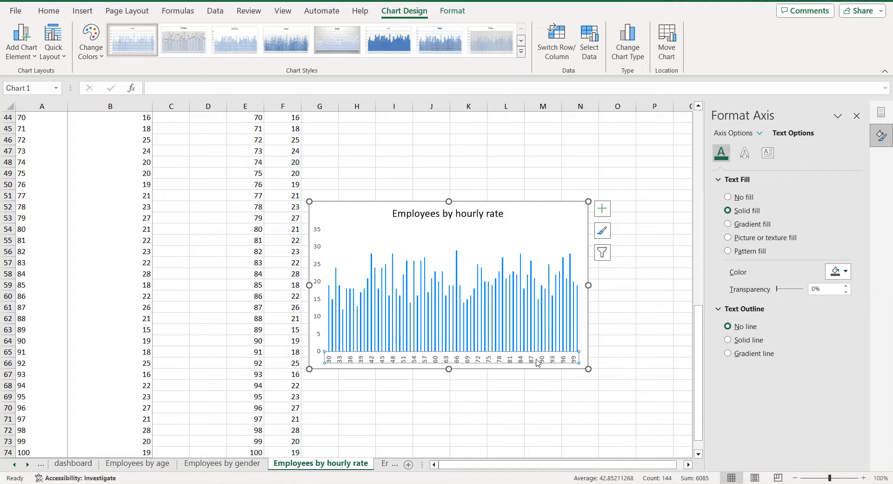
left_click(833, 274)
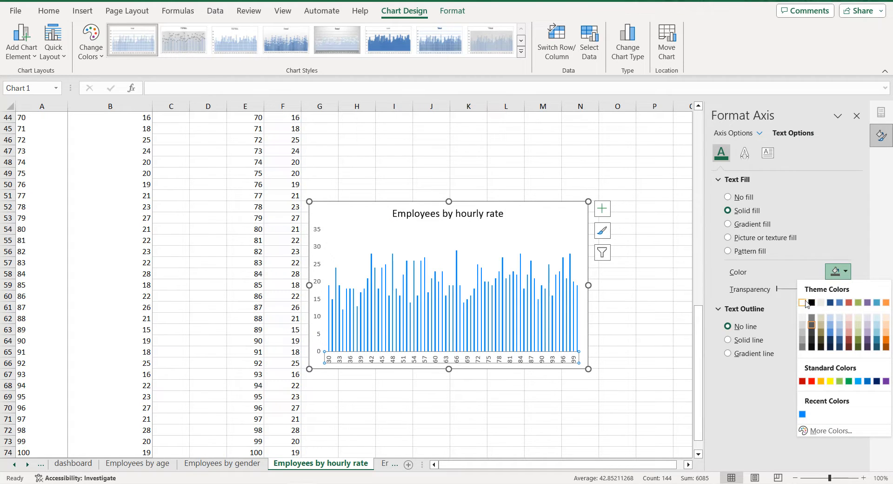
left_click(812, 302)
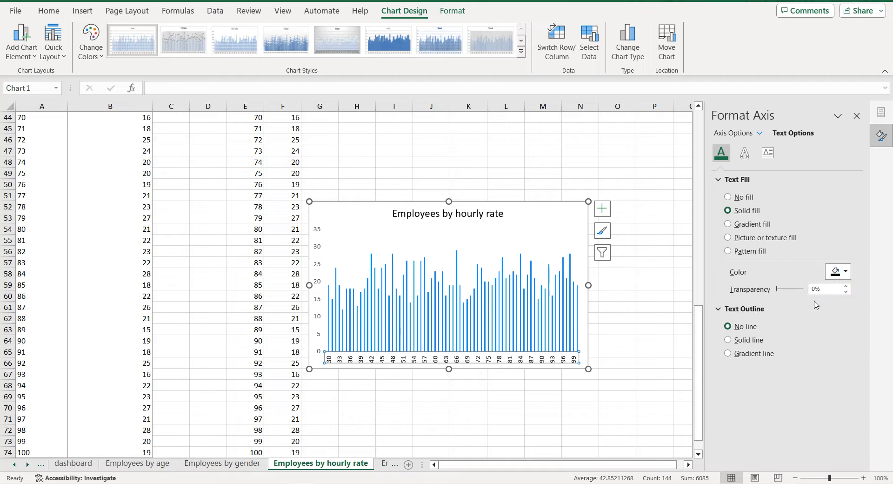
left_click(320, 251)
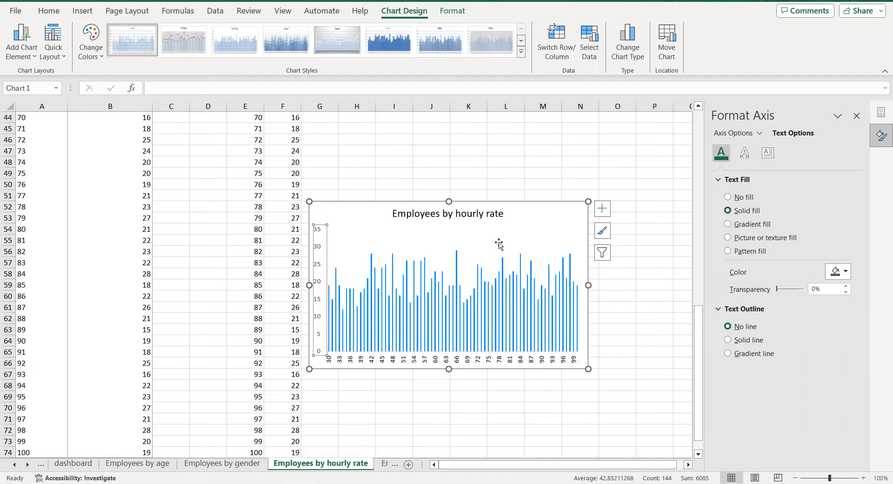
left_click(838, 275)
left_click(812, 302)
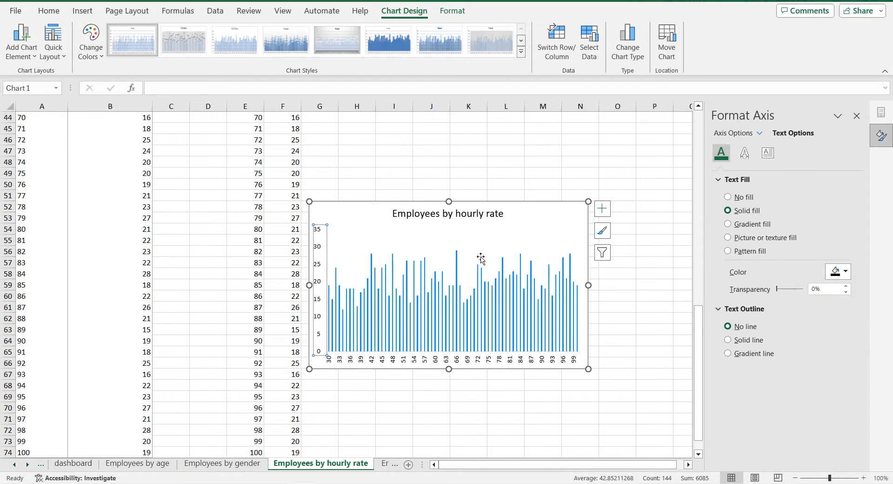
Step: Give the chart area a solid border in the recent bright blue with rounded corners
left_click(524, 228)
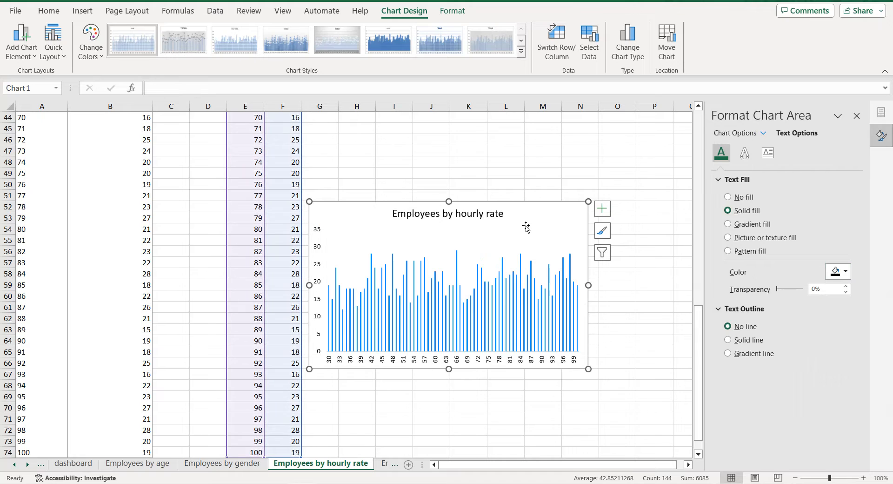
left_click(750, 133)
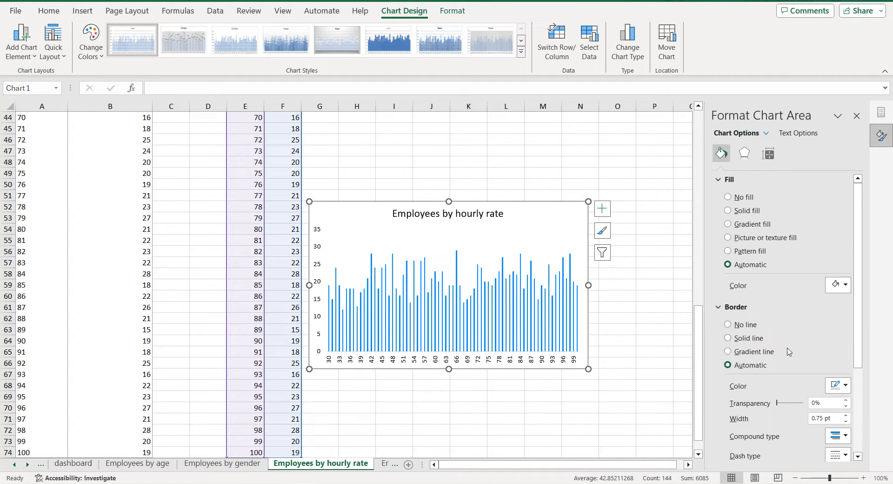
scroll(789, 352, "down", 1)
left_click(838, 357)
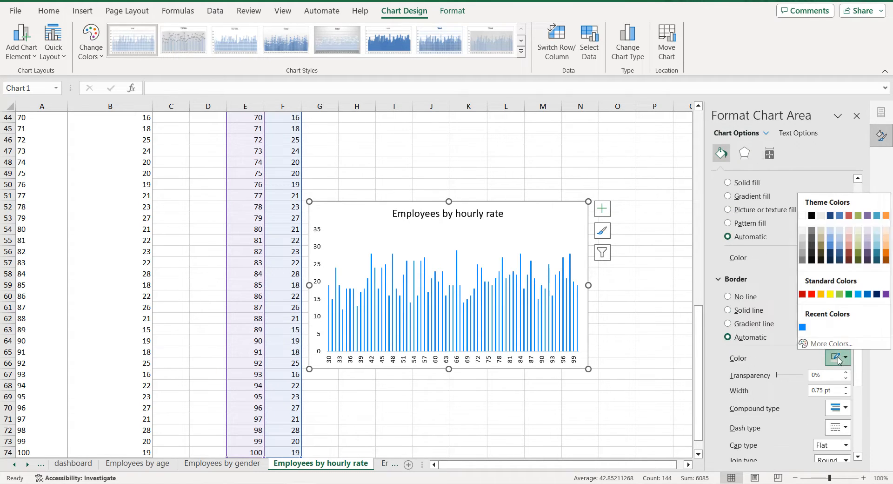
left_click(803, 328)
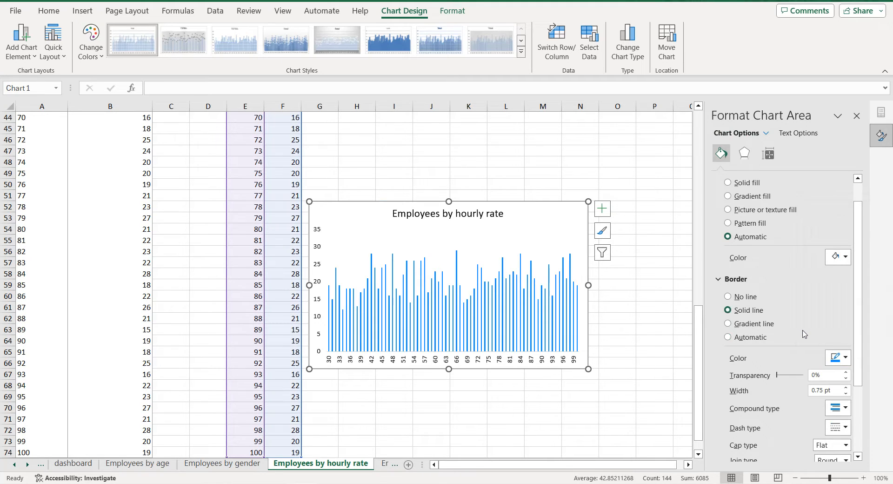
scroll(805, 332, "down", 3)
left_click(738, 452)
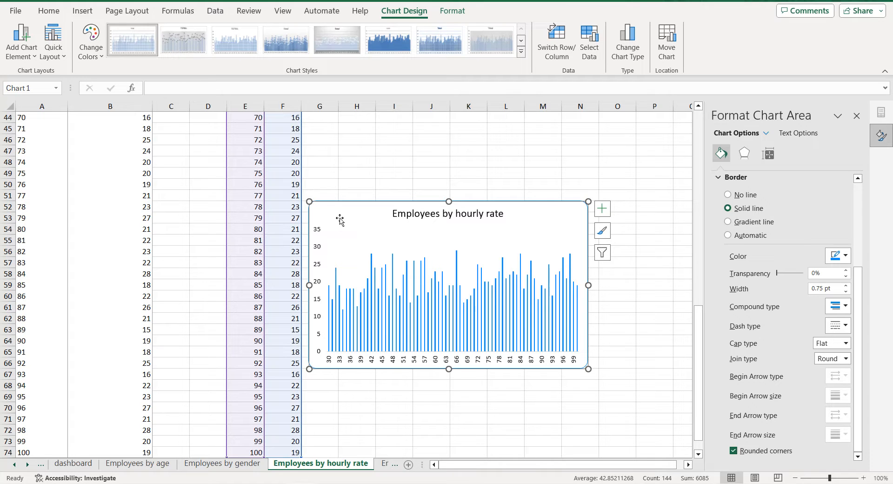
Step: Paste the hourly rate chart onto the dashboard sheet and fit it across columns M to T, rows 1 to 11
left_click(76, 463)
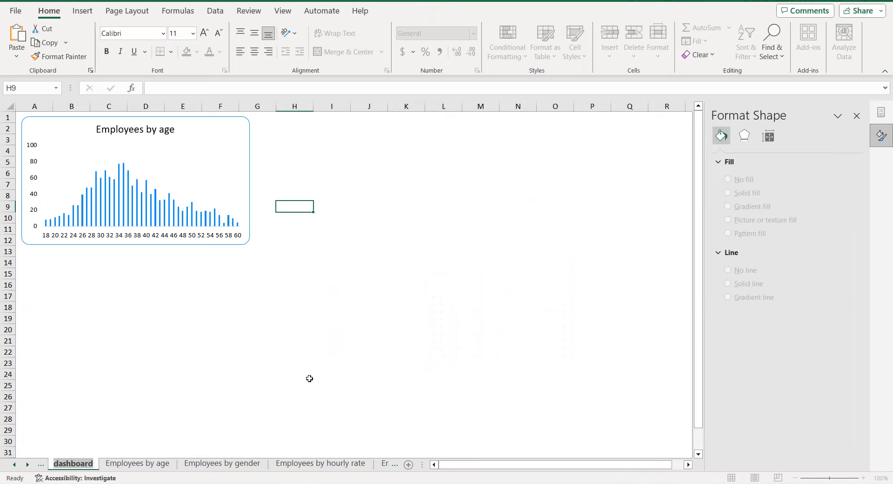
key("ctrl+v")
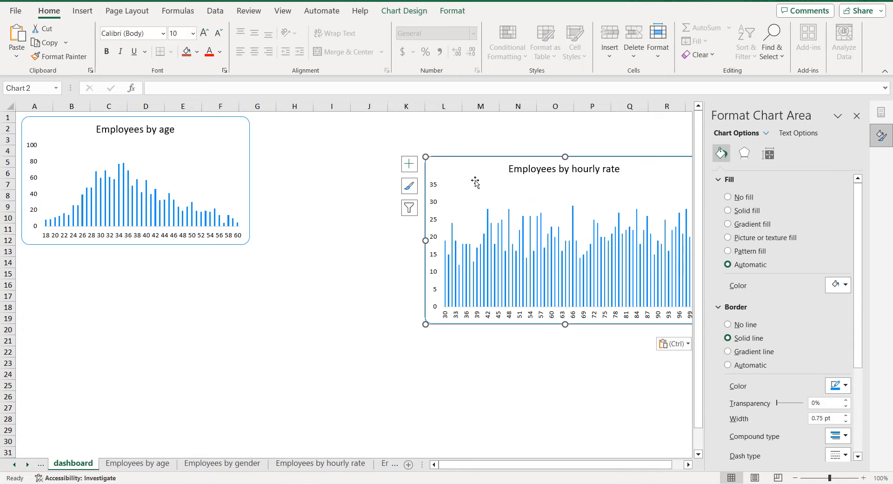
left_click(856, 115)
left_click_drag(705, 324, 747, 233)
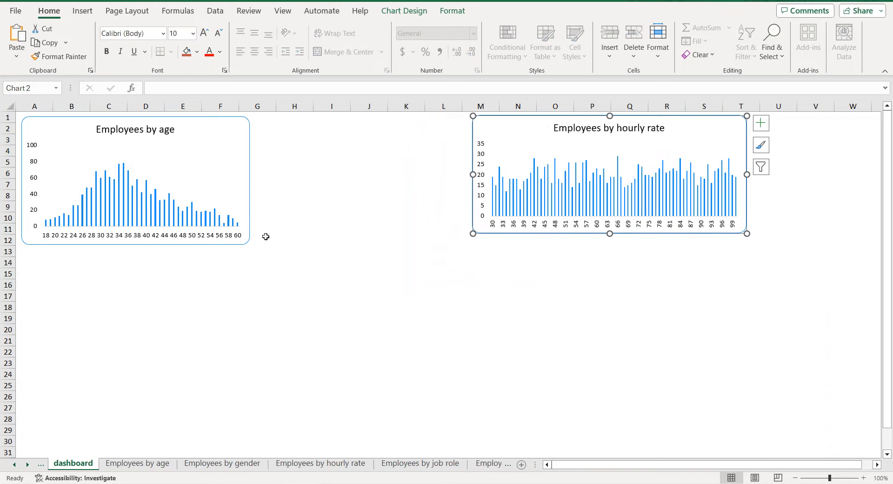
Step: Shorten the "Employees by age" chart so it ends in row 11, about level with the hourly rate chart
left_click(251, 236)
left_click(170, 241)
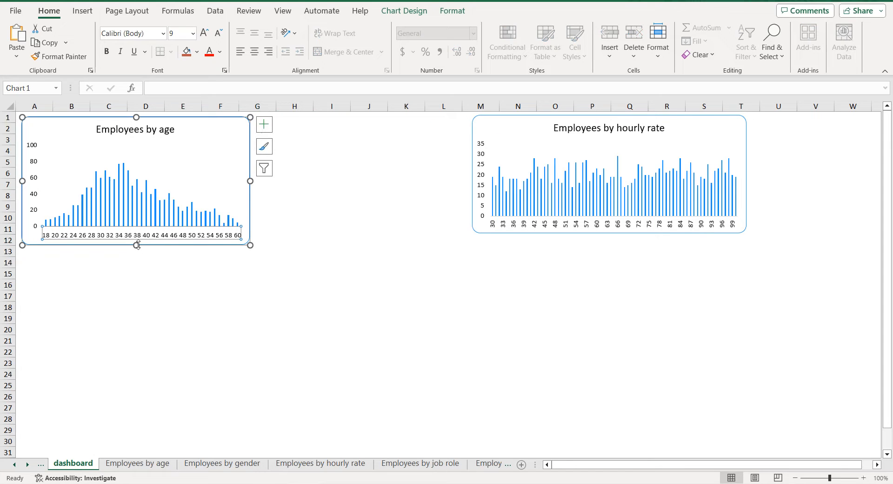
left_click_drag(136, 236, 136, 233)
left_click(384, 212)
Step: Narrow the "Employees by hourly rate" chart so its right edge falls in column S
left_click(646, 155)
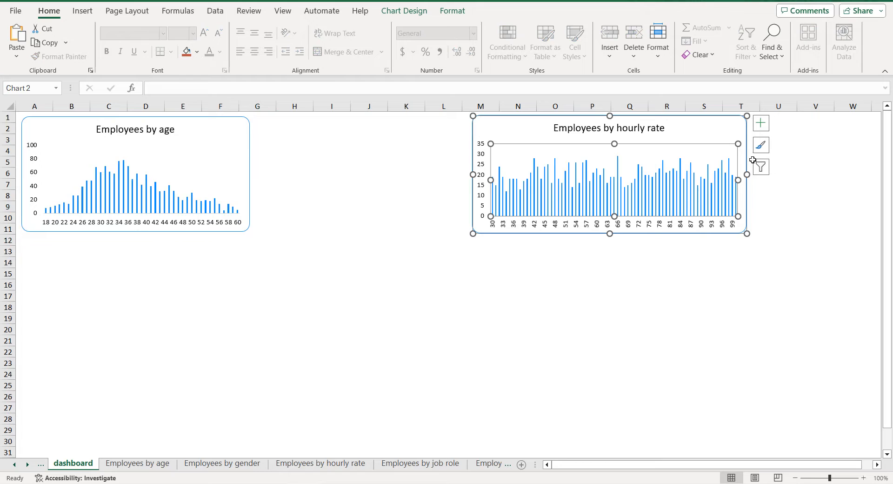
left_click_drag(747, 175, 709, 175)
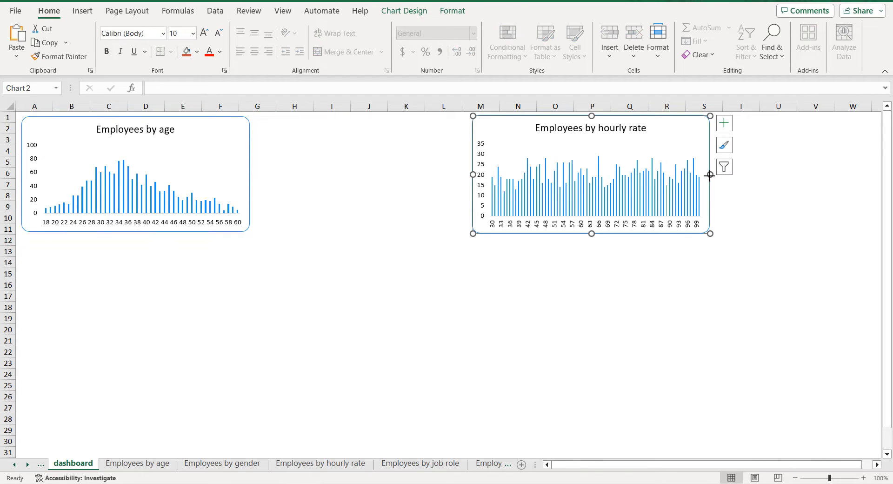
left_click(746, 187)
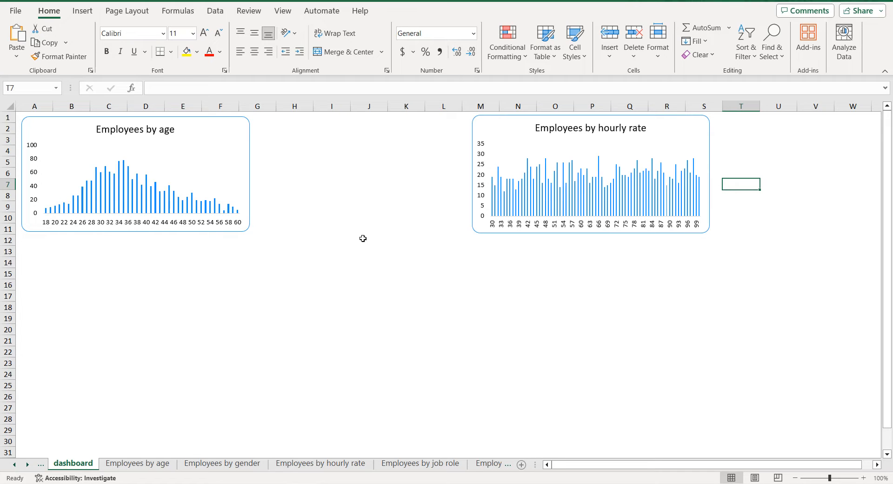
Step: Build the PivotTable on the "Employees by gender" sheet with Gender as rows and the sum of EmployeeCount as values
left_click(223, 464)
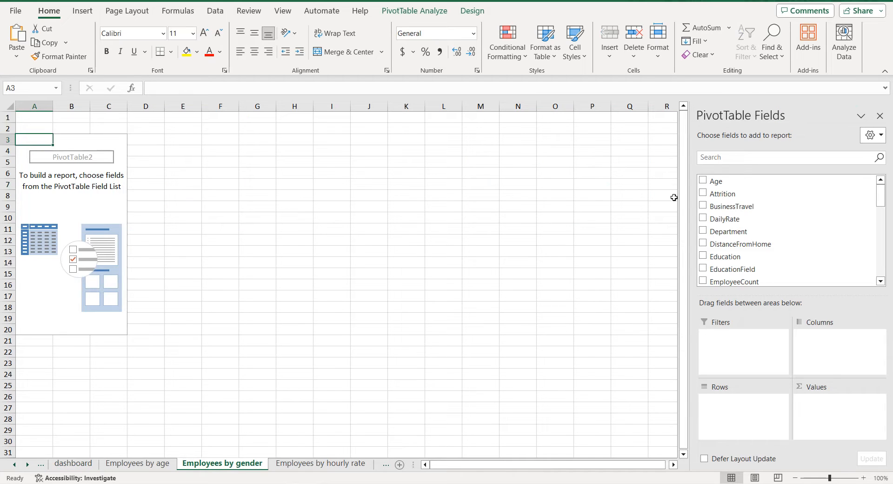
scroll(703, 204, "down", 3)
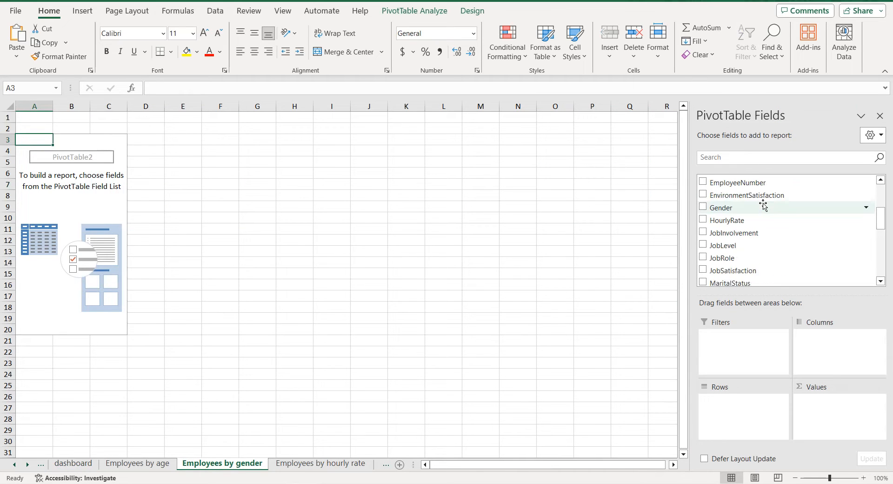
left_click(703, 207)
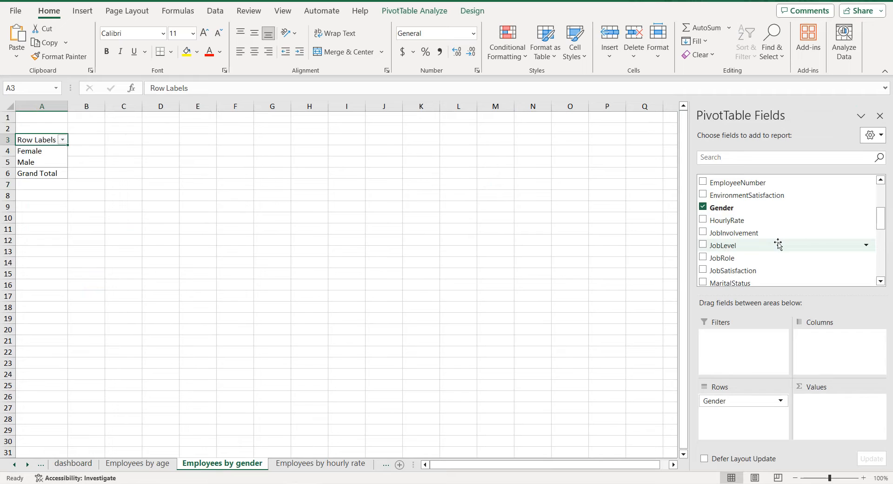
scroll(778, 242, "up", 1)
left_click(702, 198)
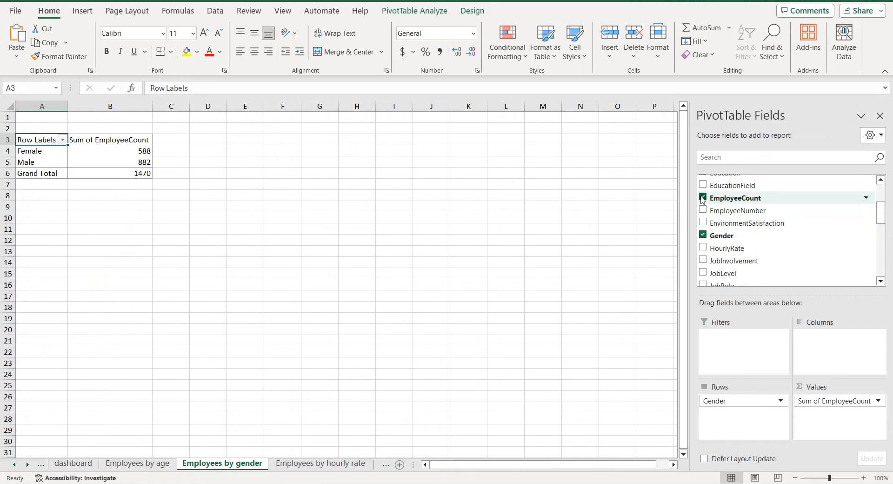
Step: Copy the Female and Male PivotTable rows with their headers, without the grand total, and paste them as values at E3
left_click_drag(59, 145, 124, 162)
key("ctrl+c")
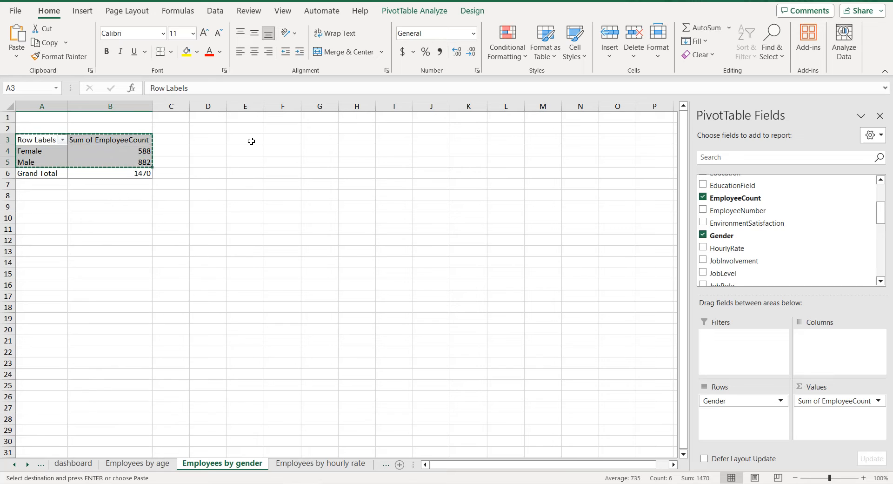
left_click(252, 141)
right_click(251, 141)
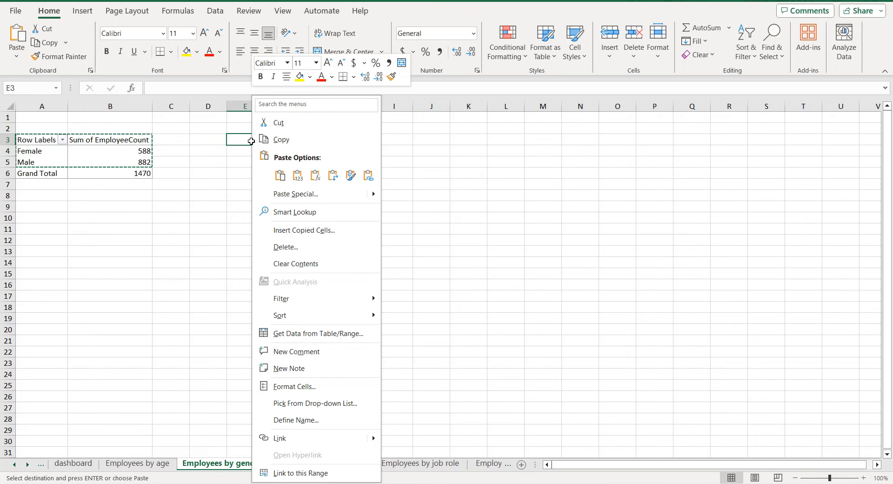
left_click(306, 172)
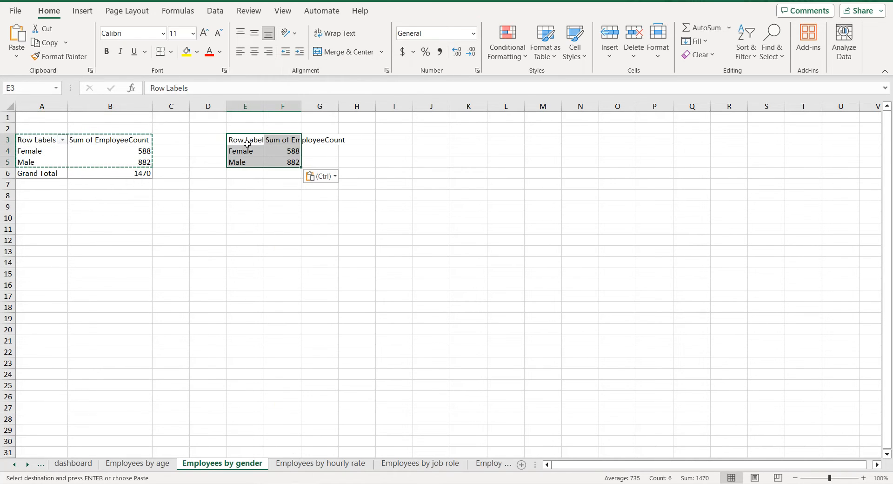
Step: Rename the pasted table's headers to "Gender" in E3 and "Total" in F3
left_click(247, 142)
double_click(175, 88)
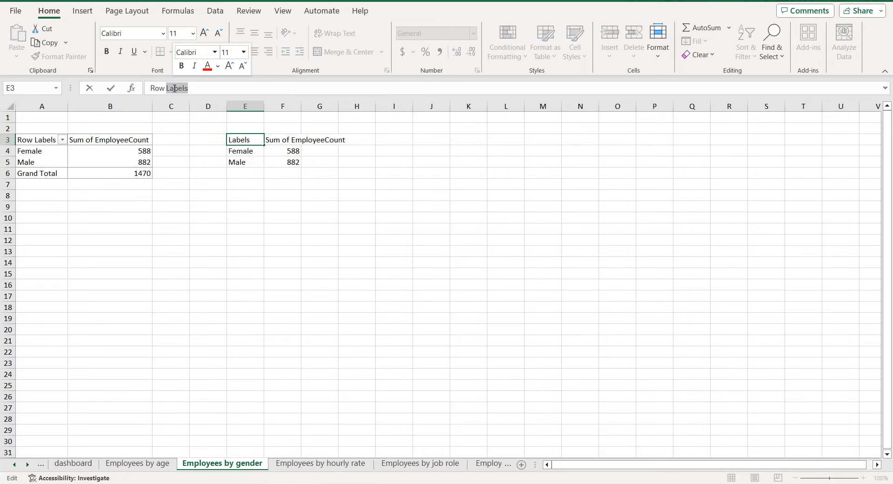
triple_click(175, 88)
type("Ge")
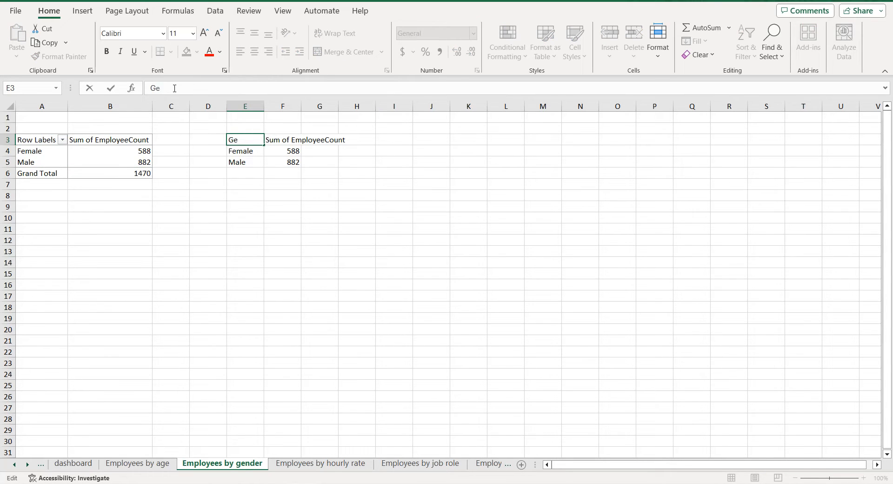
type("nder")
left_click(283, 142)
double_click(200, 88)
triple_click(200, 87)
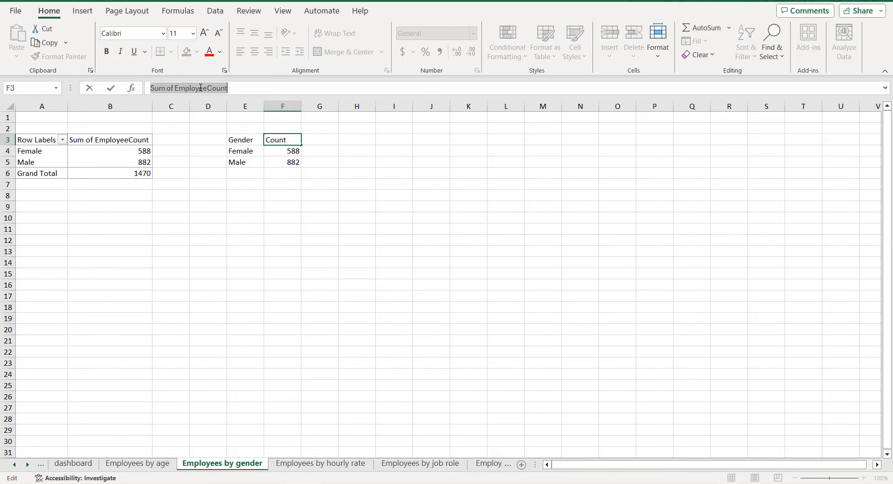
type("Total")
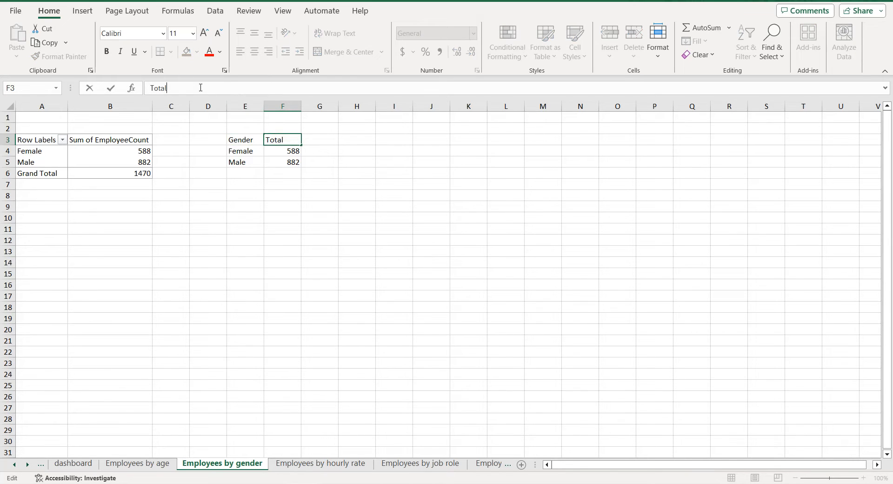
Step: Insert a doughnut chart based on the Gender and Total table in E3:F5
left_click(235, 140)
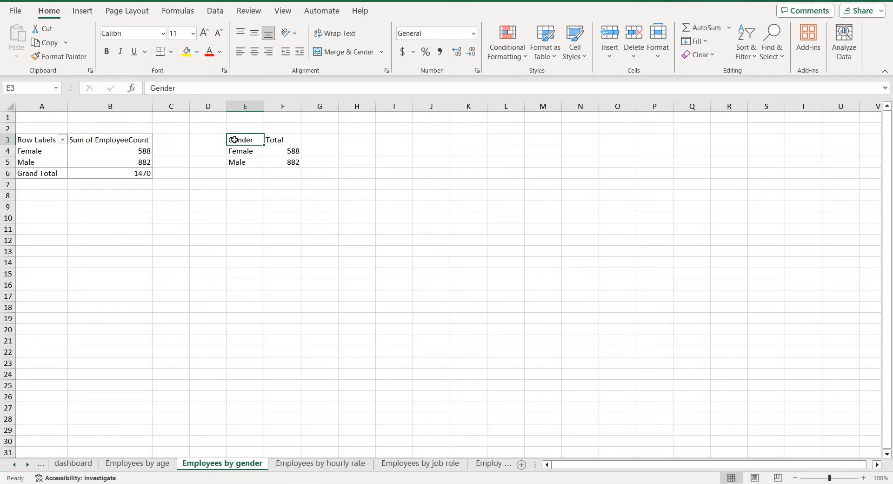
key("ctrl+a")
left_click(86, 10)
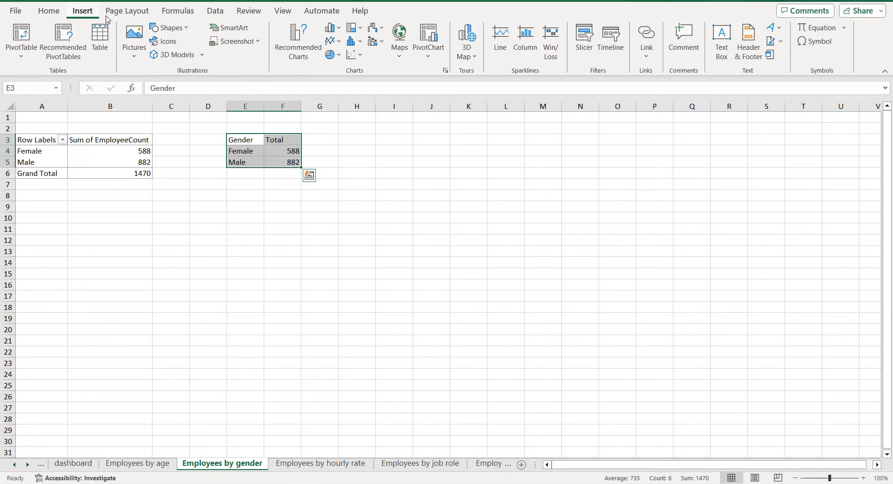
left_click(299, 41)
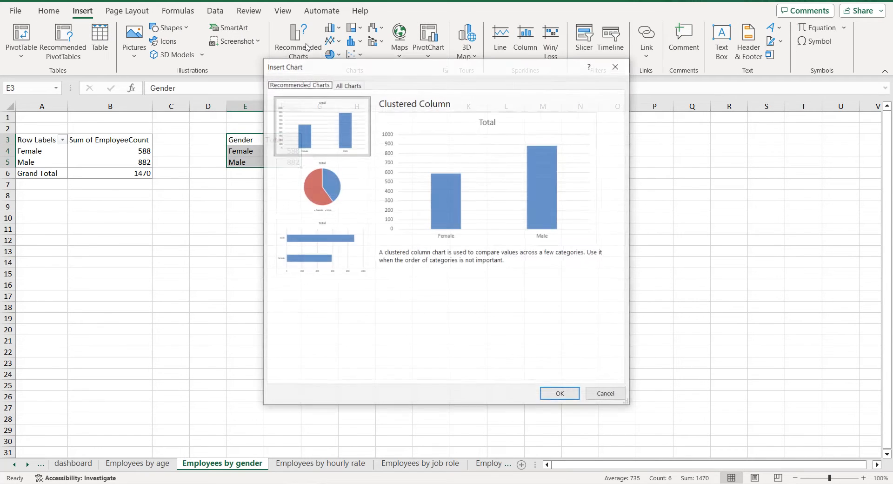
left_click(349, 85)
left_click(308, 156)
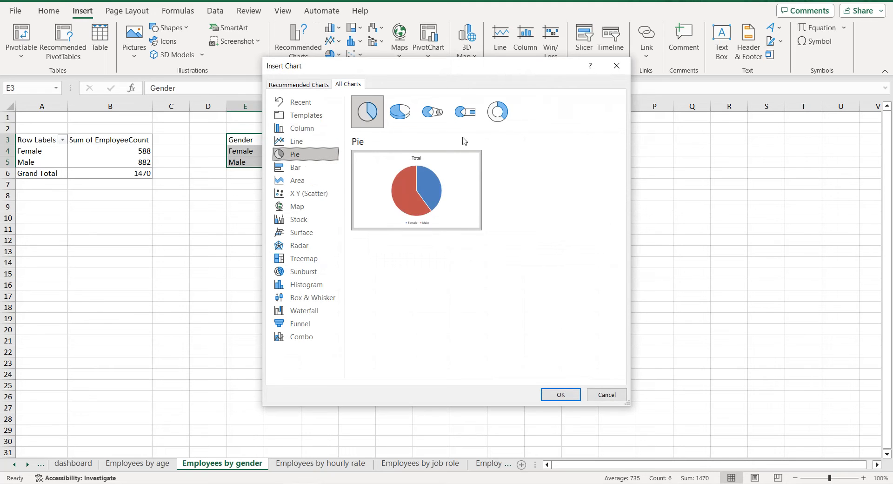
left_click(498, 111)
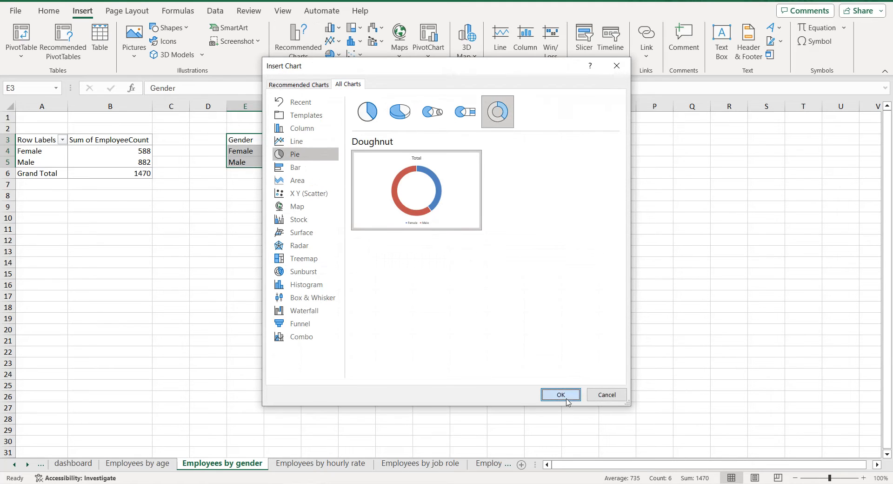
left_click(567, 399)
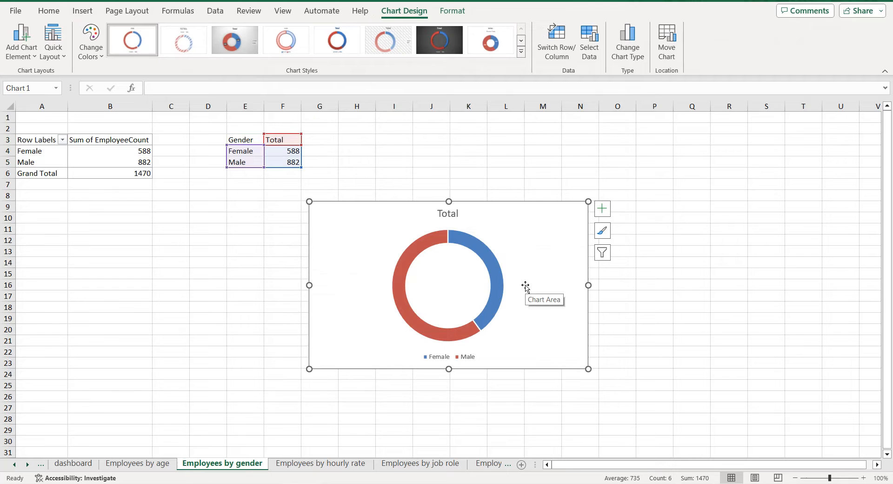
Step: Title the doughnut chart "Employees by gender", reusing the sheet name, and delete its legend
left_click(234, 463)
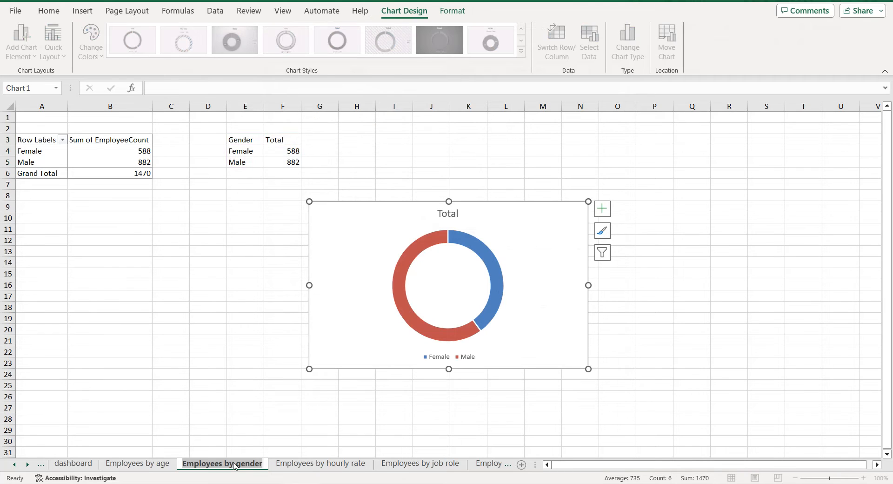
double_click(448, 213)
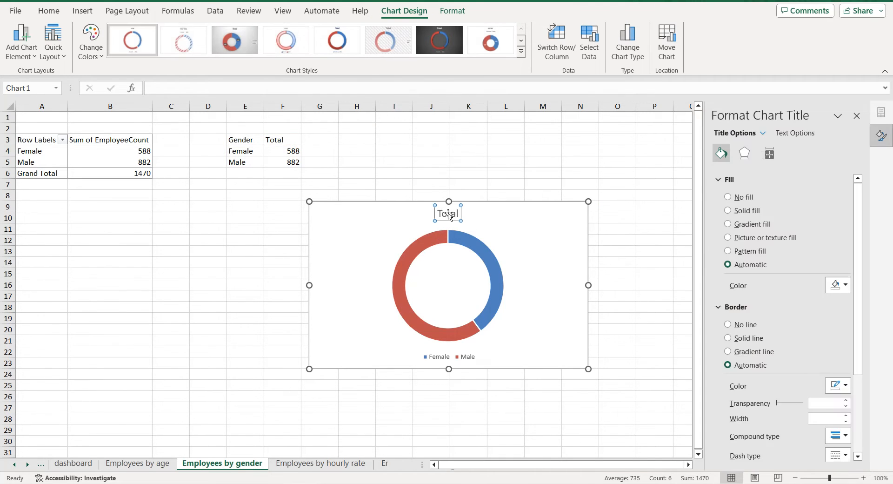
key("ctrl+v")
left_click(537, 218)
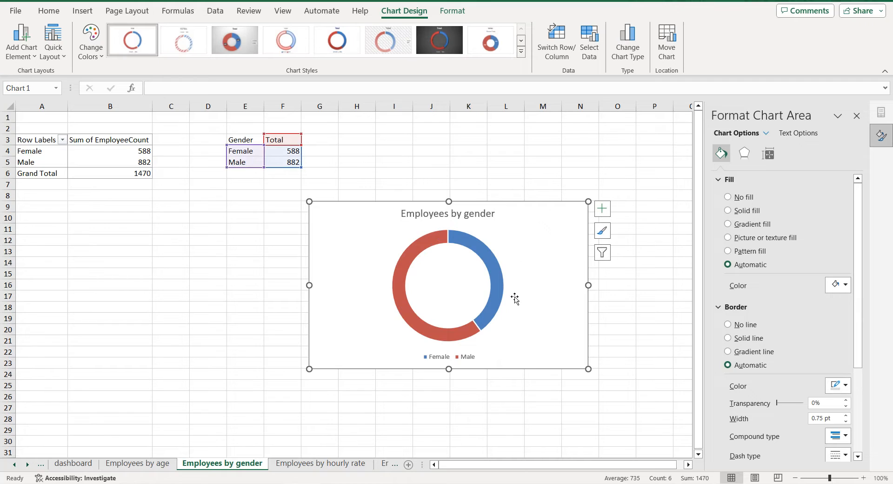
left_click(460, 357)
key("Delete")
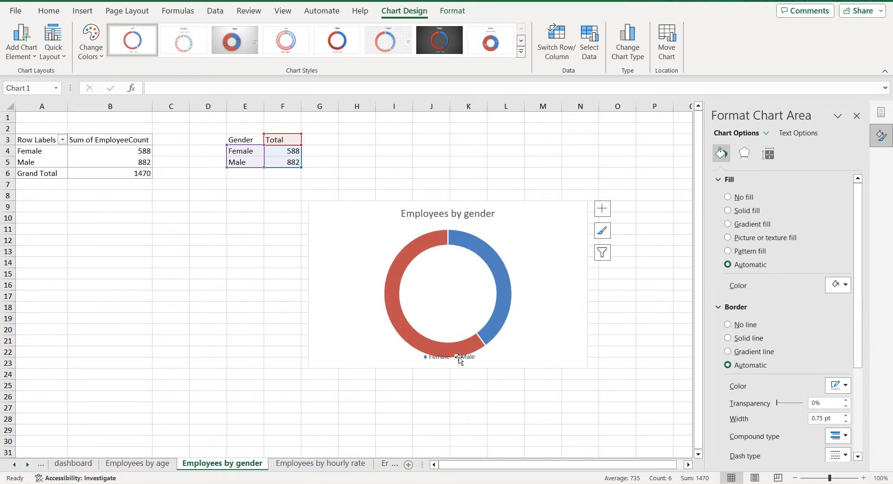
Step: Set the gender chart's doughnut hole size to 60%
left_click(501, 281)
left_click(503, 291)
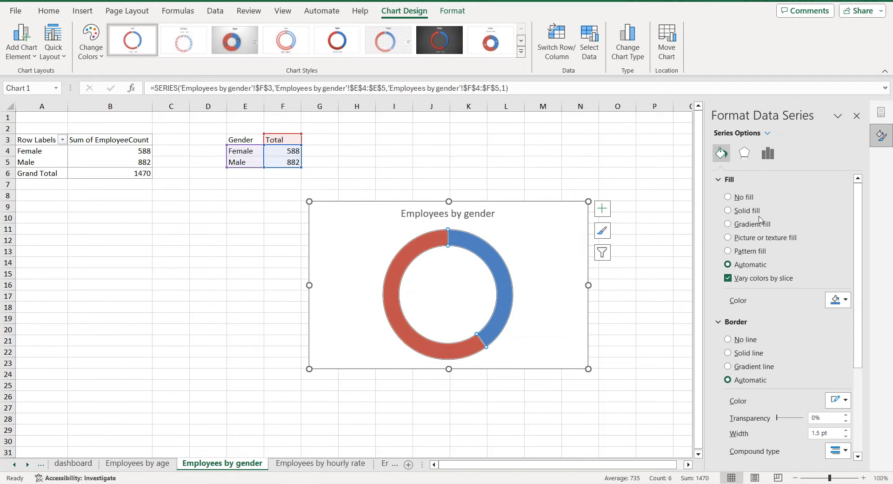
left_click(767, 154)
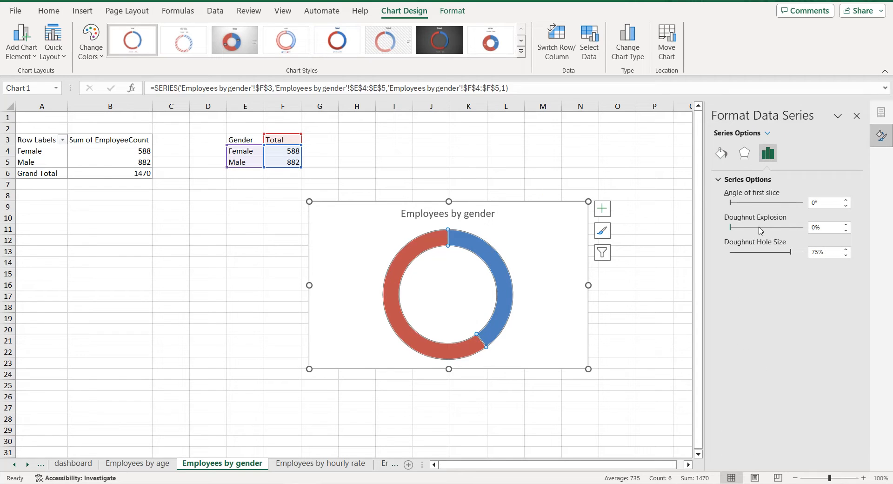
left_click(816, 253)
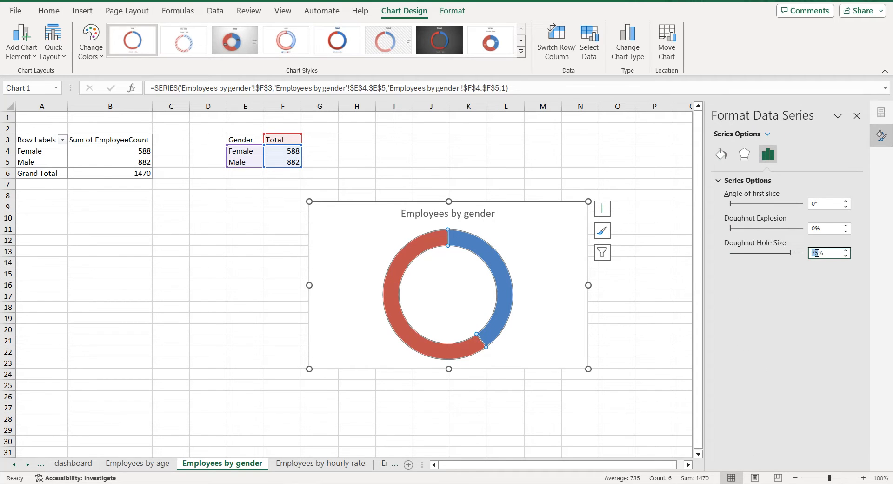
key("Return")
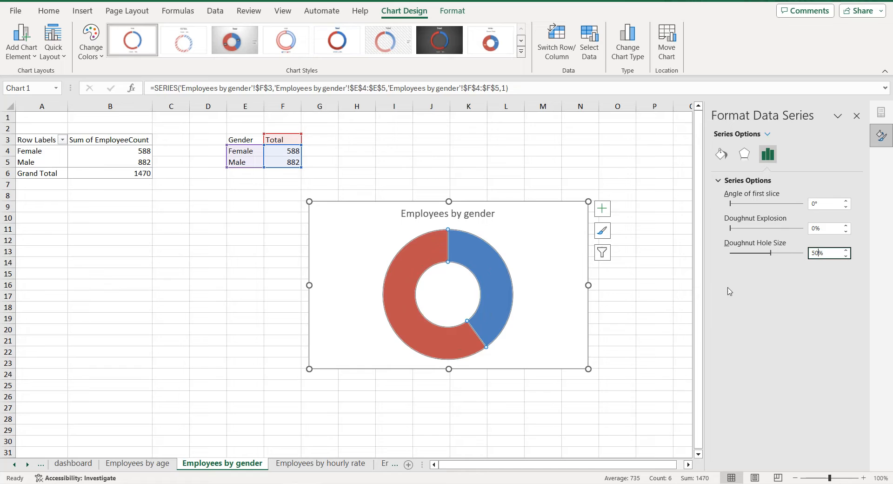
double_click(817, 253)
key("Return")
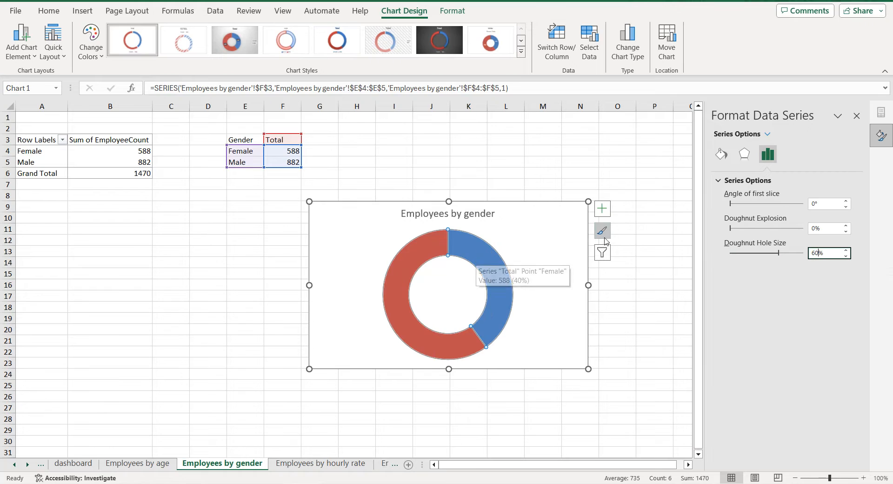
Step: Add data labels to the doughnut showing category name, value and percentage, without leader lines
left_click(602, 208)
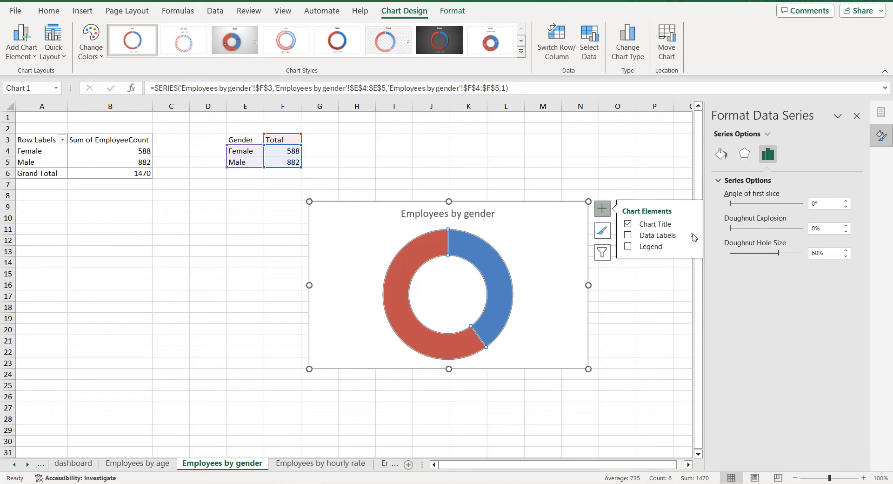
mouse_move(694, 237)
left_click(714, 267)
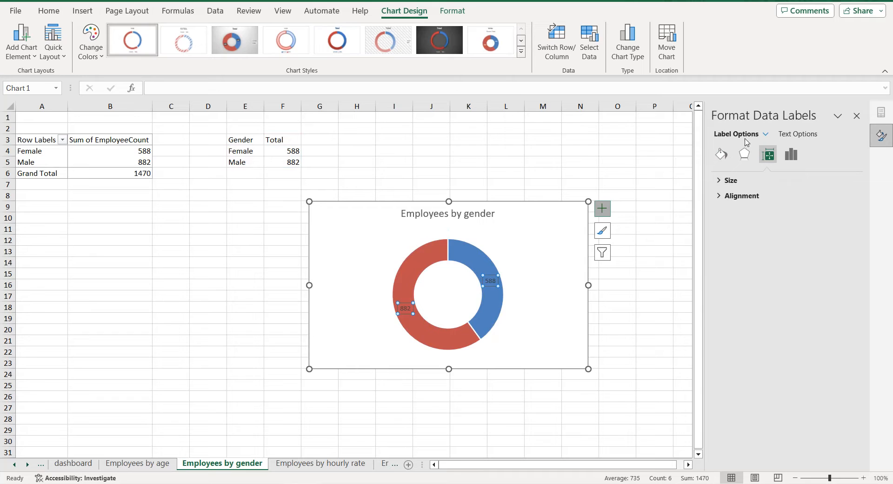
left_click(791, 154)
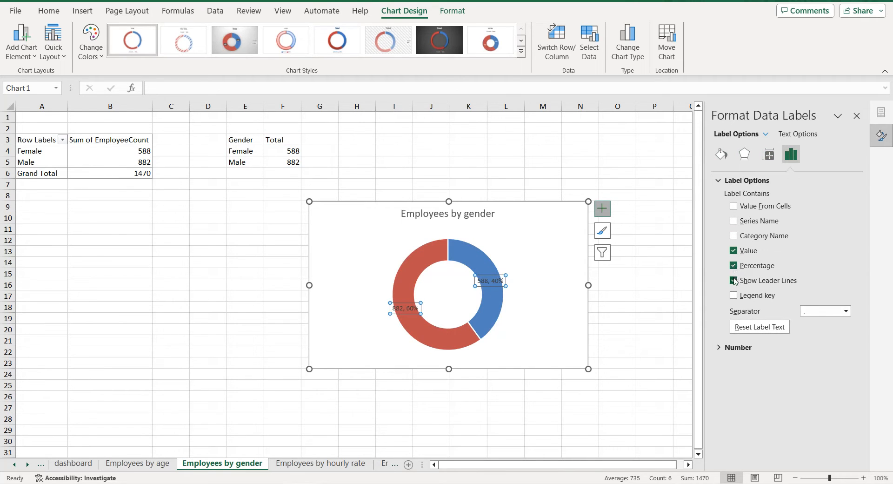
left_click(734, 236)
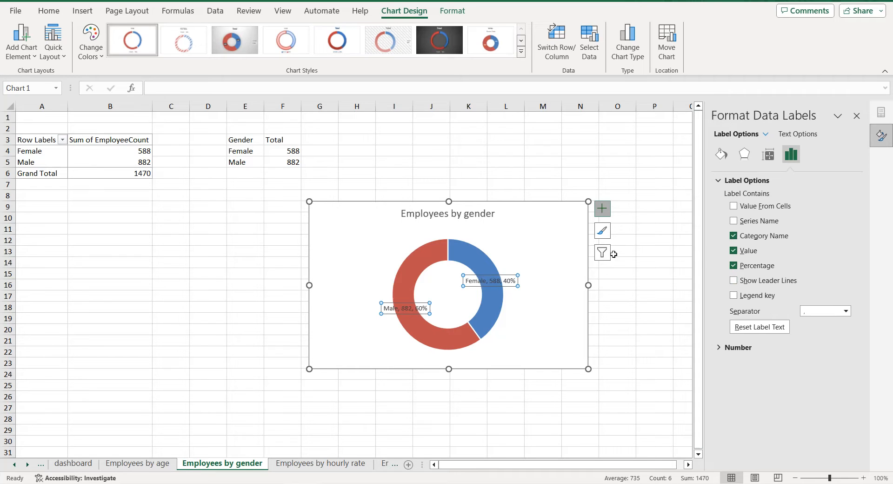
Step: Move the Female label outside the ring at its upper right and the Male label outside at its left
left_click_drag(504, 285, 534, 258)
left_click_drag(398, 311, 351, 314)
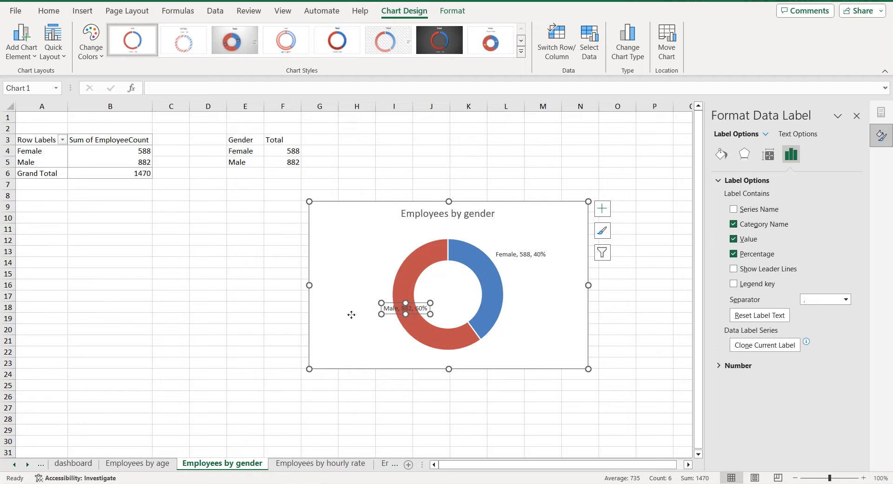
left_click(354, 276)
Step: Set the text colour of the gender chart's data labels and title to black
left_click(369, 304)
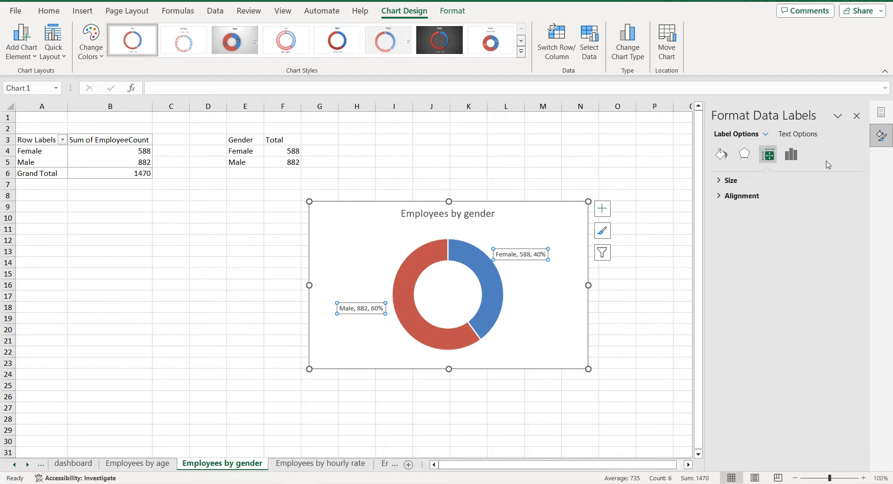
left_click(804, 136)
left_click(845, 272)
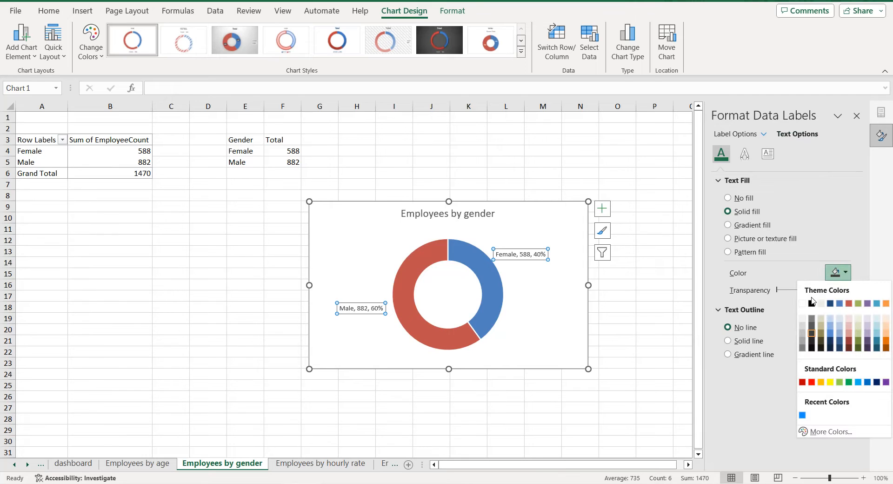
left_click(814, 299)
left_click(475, 216)
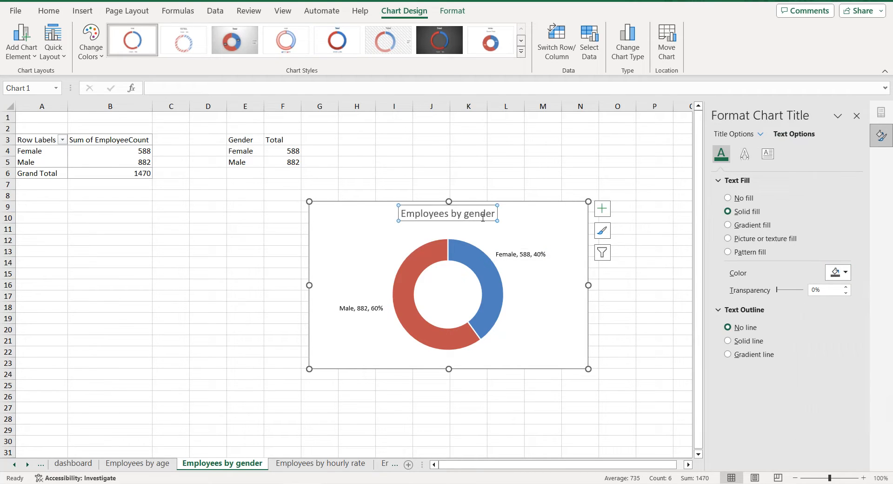
left_click(836, 273)
left_click(812, 305)
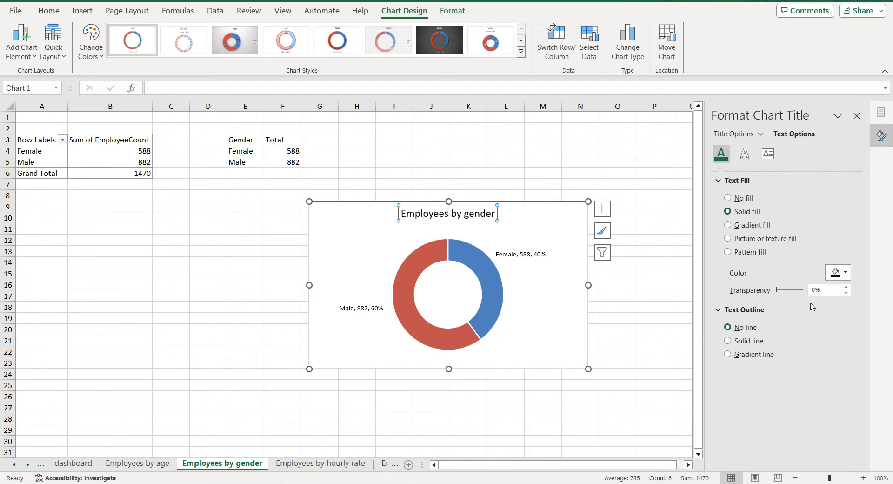
Step: Fill the doughnut's Male slice with the recently used bright blue
left_click(487, 281)
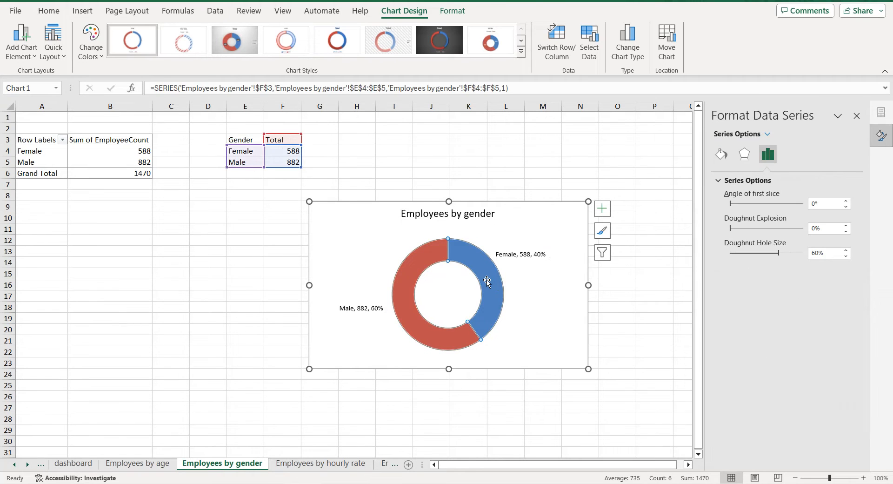
left_click(424, 255)
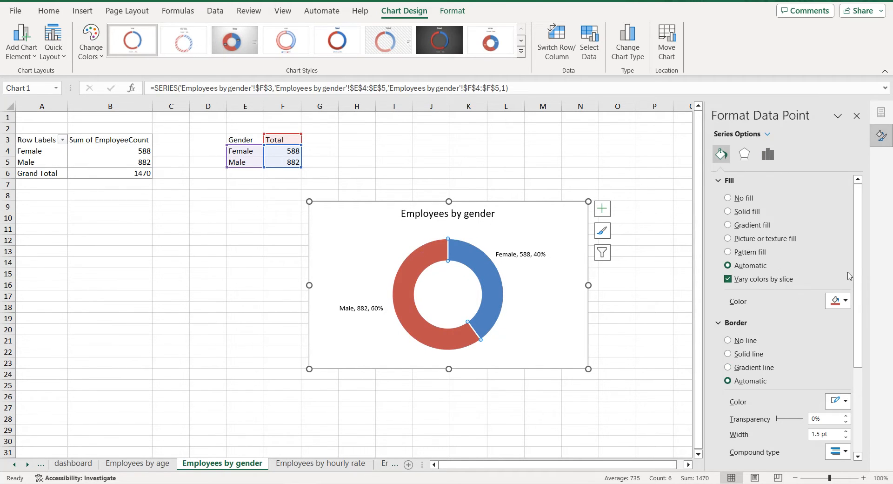
left_click(836, 302)
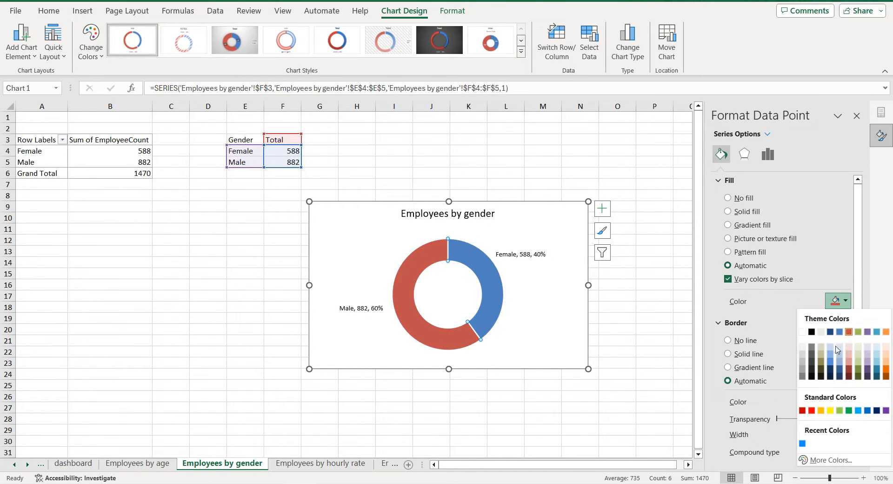
left_click(803, 444)
Step: Fill the doughnut's Female slice with a light grey theme colour
left_click(489, 282)
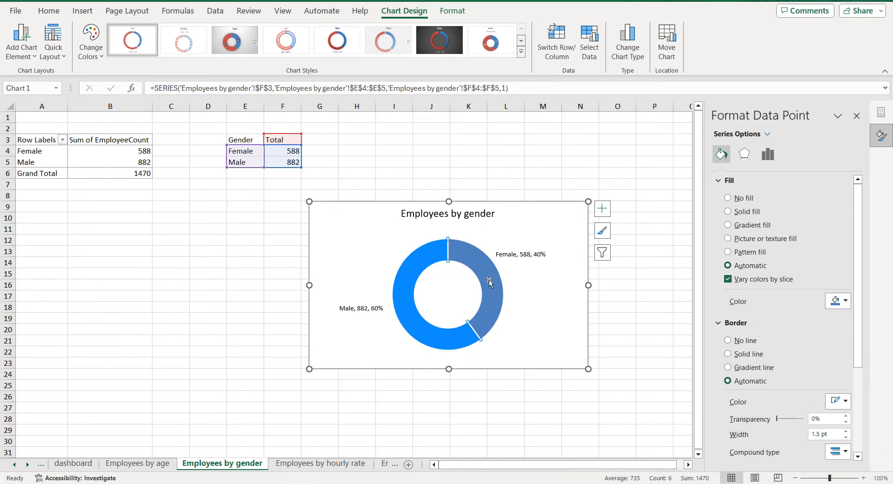
left_click(836, 301)
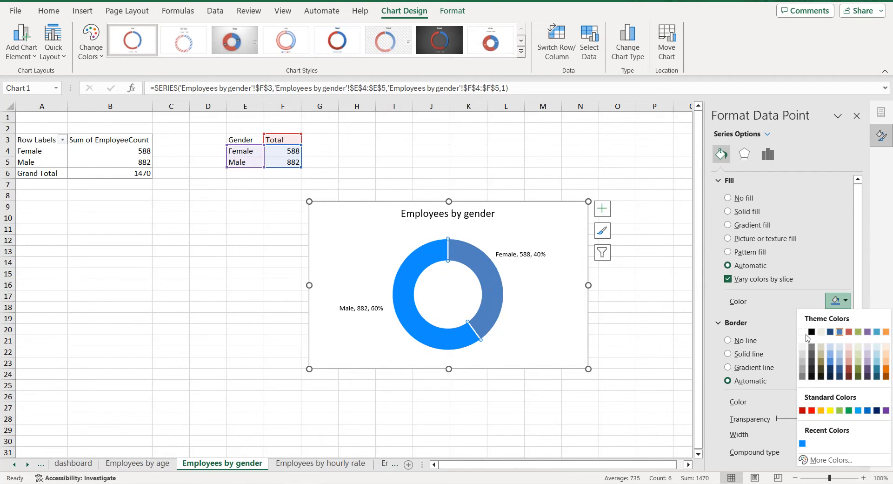
left_click(804, 360)
Step: Give the gender chart area a solid border in the recently used bright blue, with rounded corners
left_click(357, 251)
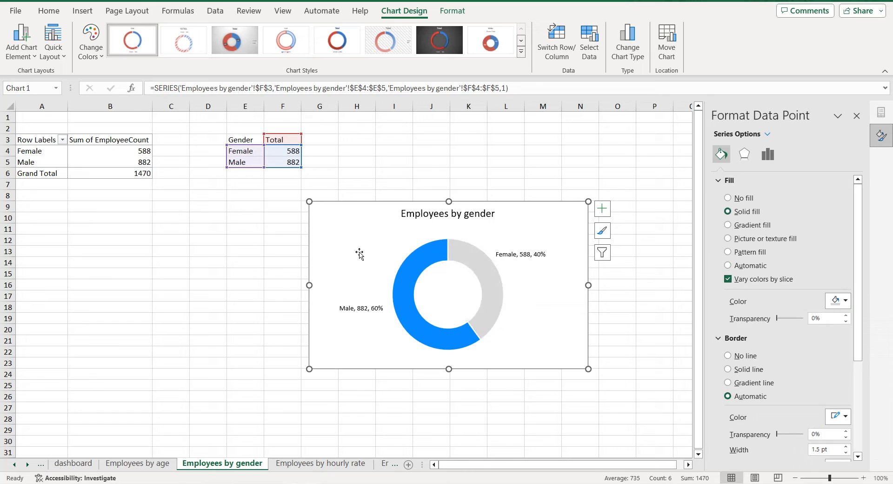
scroll(785, 262, "down", 3)
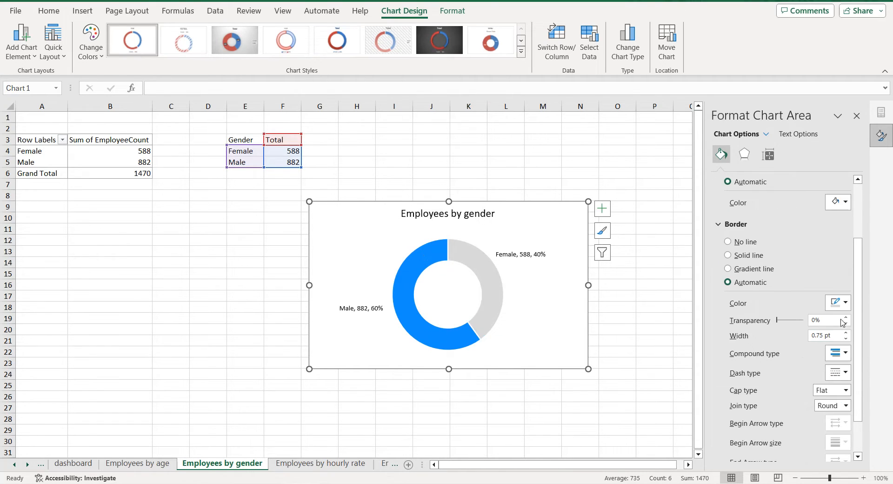
left_click(839, 302)
left_click(802, 446)
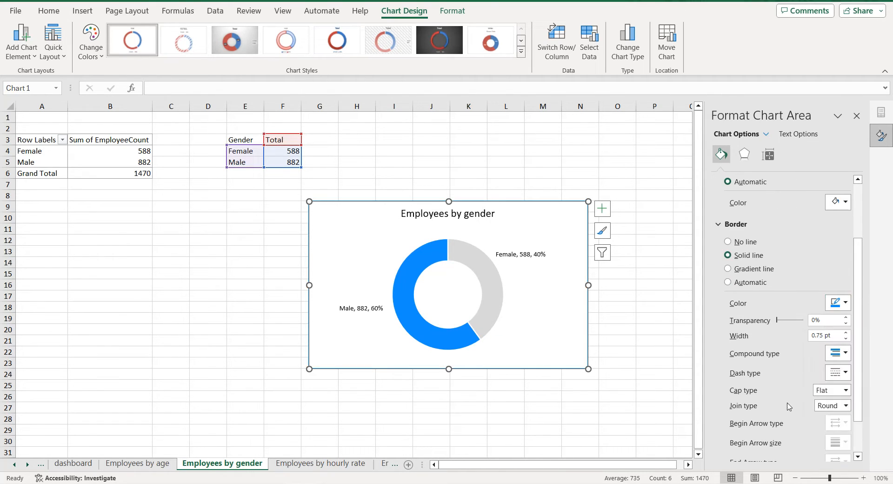
scroll(802, 445, "down", 2)
left_click(733, 450)
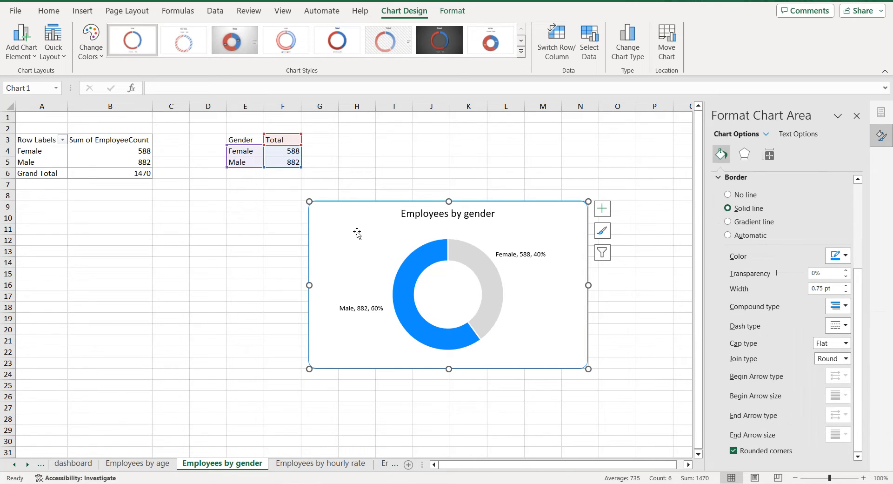
Step: Paste the gender chart onto the dashboard sheet and fit it between the age and hourly rate charts at their height
left_click(73, 463)
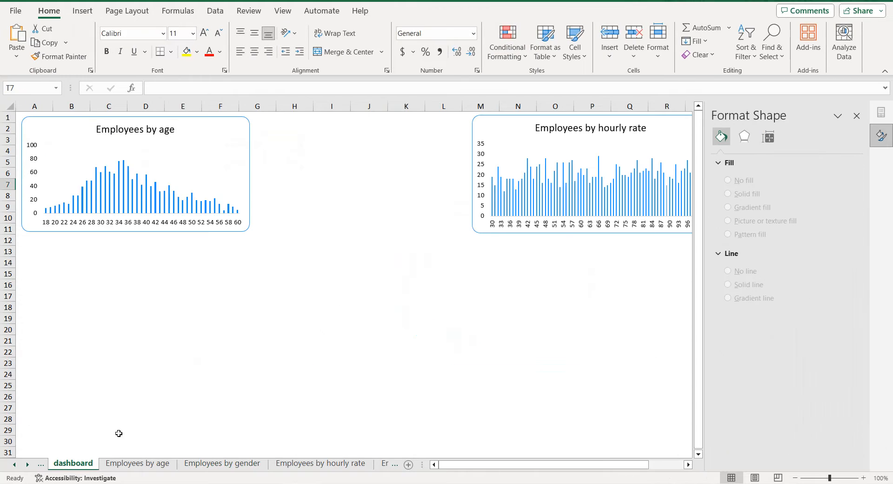
key("ctrl+v")
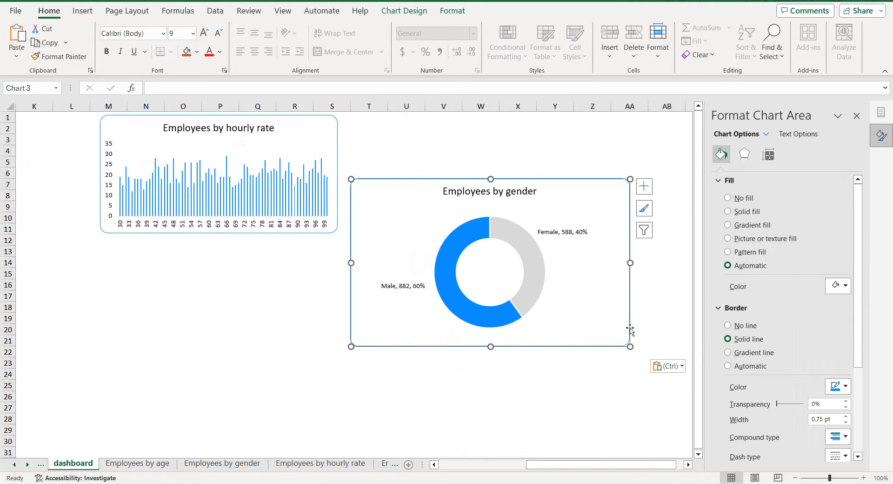
left_click_drag(591, 350, 301, 320)
scroll(469, 447, "left", 5)
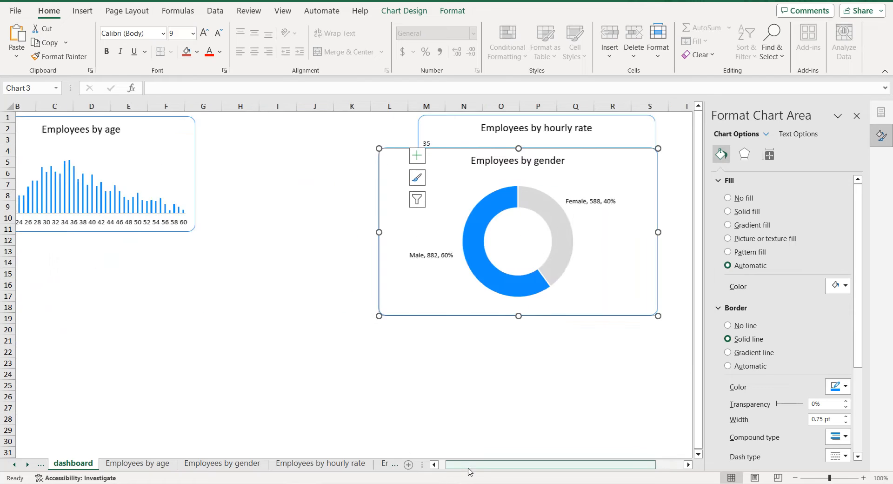
left_click_drag(517, 158, 342, 127)
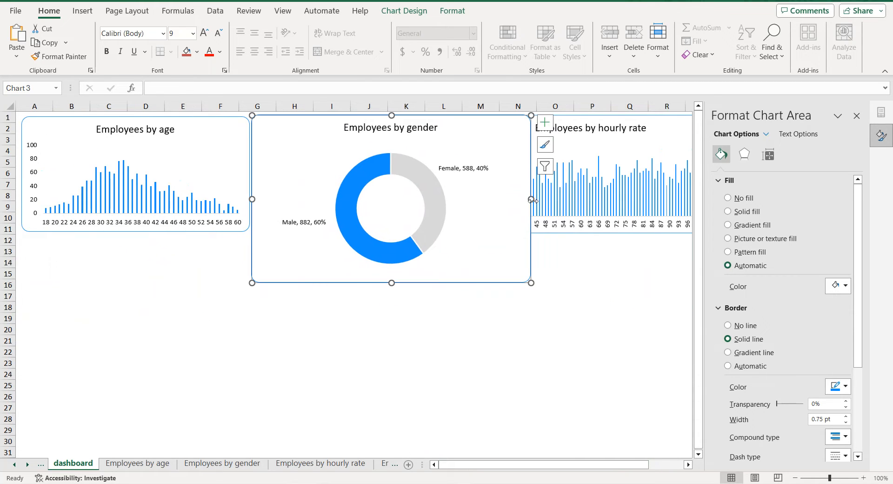
left_click_drag(531, 200, 469, 199)
left_click_drag(360, 281, 362, 234)
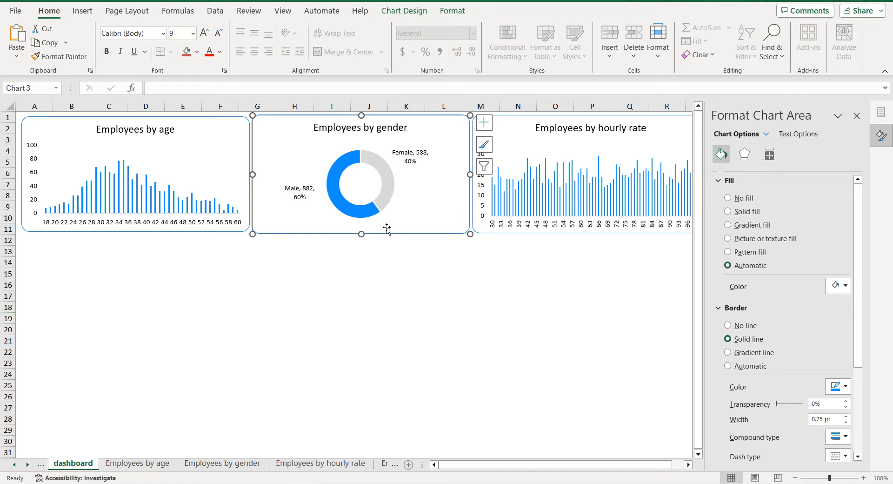
Step: On the Employees by job role sheet, fill the PivotTable with JobRole as rows and the sum of EmployeeCount as values
left_click(27, 464)
left_click(27, 464)
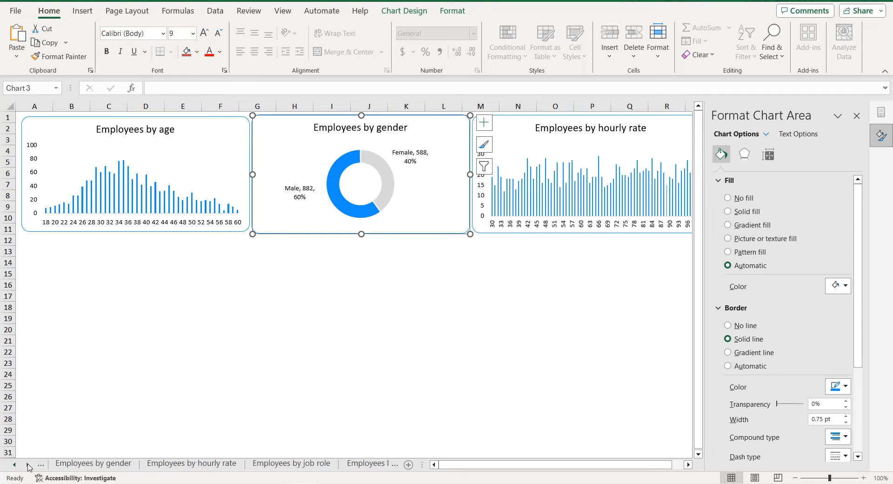
left_click(277, 463)
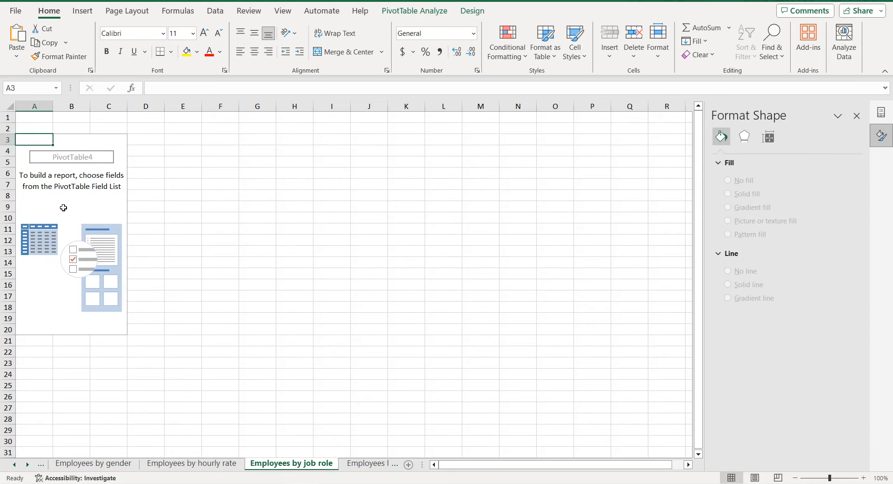
left_click(63, 207)
left_click(857, 116)
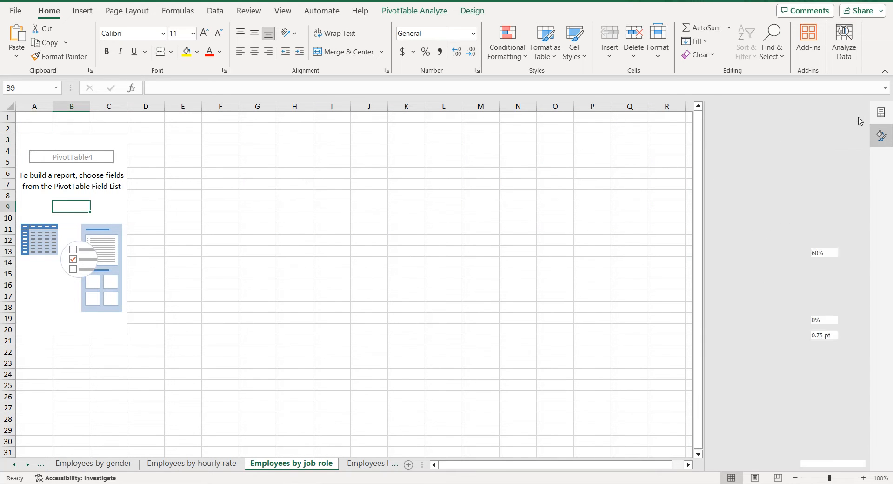
scroll(763, 232, "down", 3)
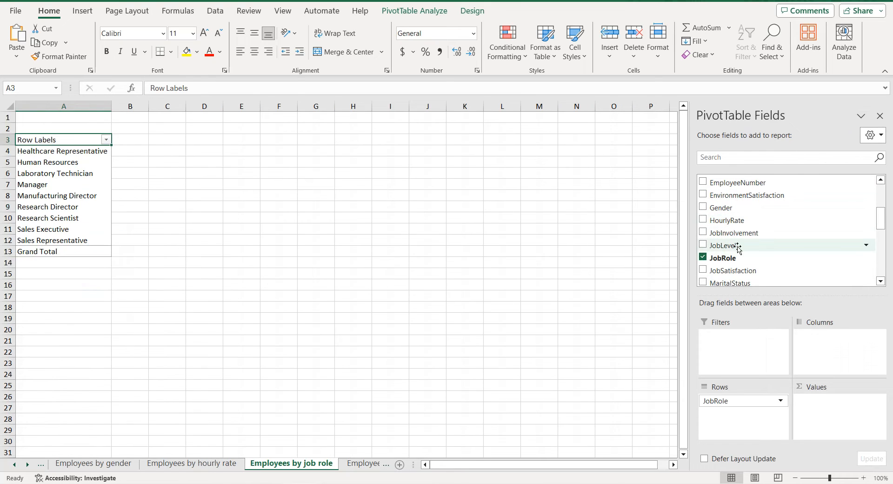
scroll(738, 247, "up", 1)
left_click(704, 198)
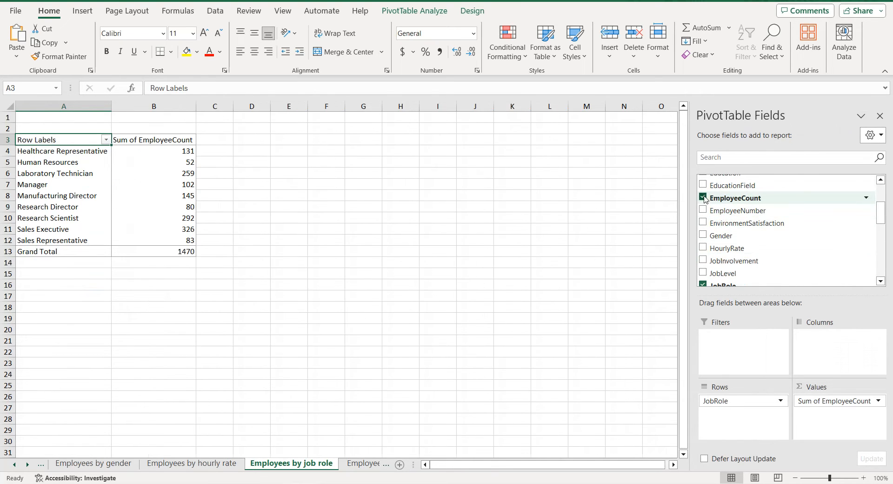
Step: Copy the job role PivotTable without its grand total and paste it as values starting at cell E3
left_click_drag(44, 141, 165, 245)
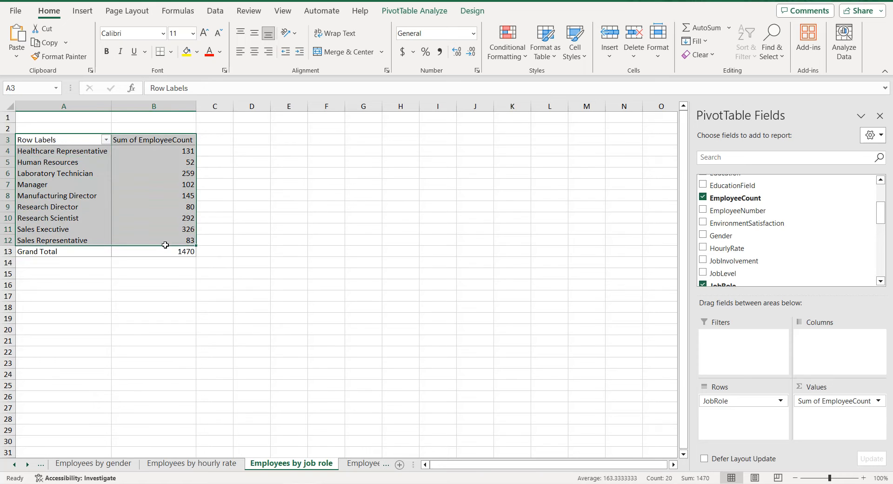
key("ctrl+c")
left_click(297, 140)
right_click(299, 140)
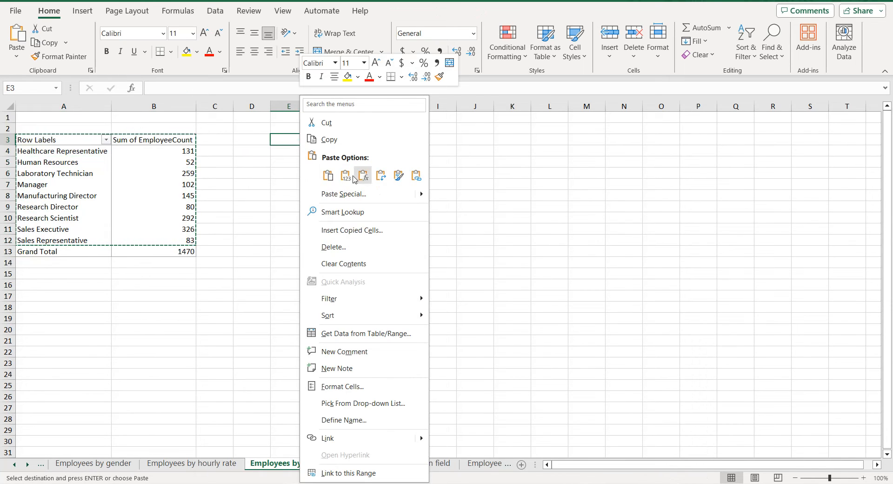
left_click(351, 177)
Step: Rename the pasted column headers in E3 and F3 to Job role and Total
left_click(296, 140)
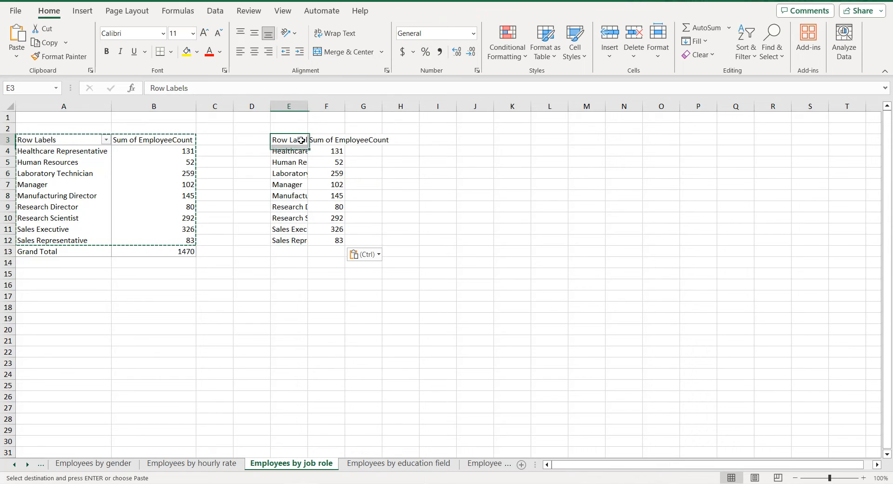
triple_click(189, 88)
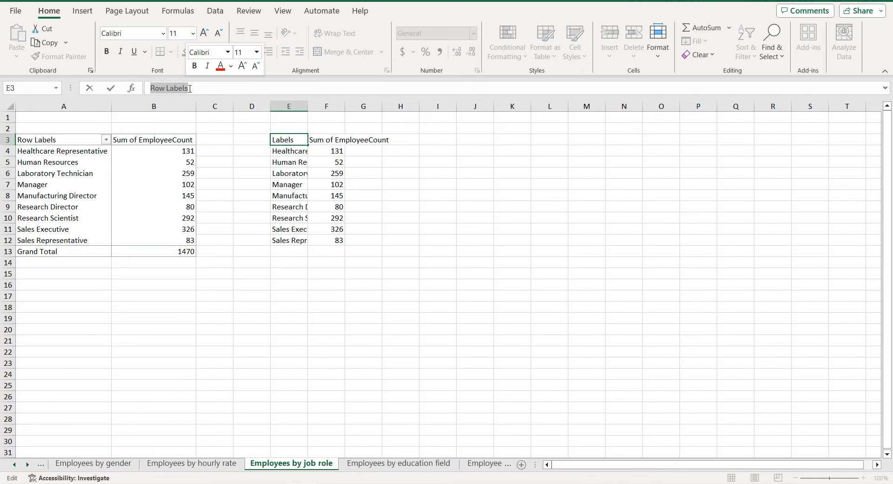
type("Job role")
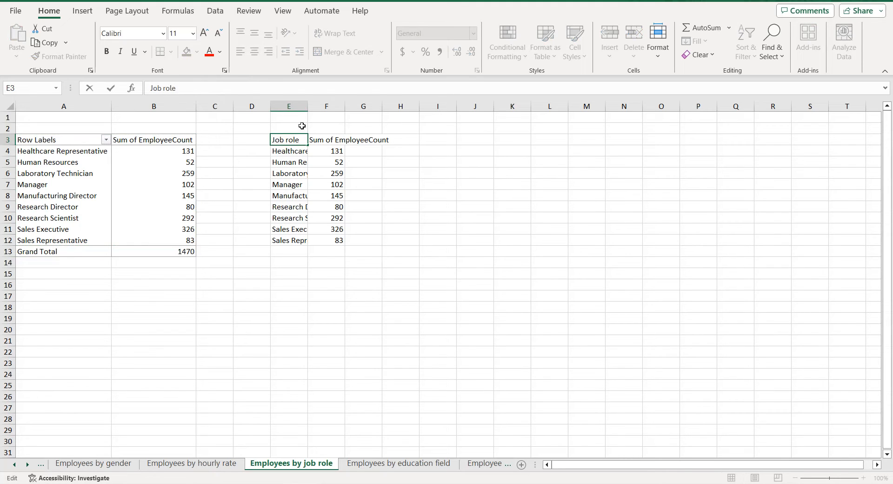
left_click(325, 141)
left_click(213, 89)
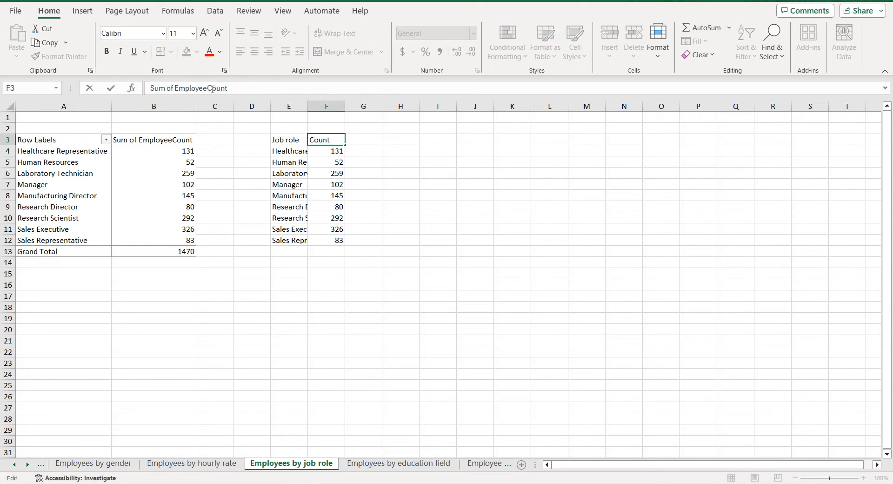
triple_click(213, 90)
type("Total")
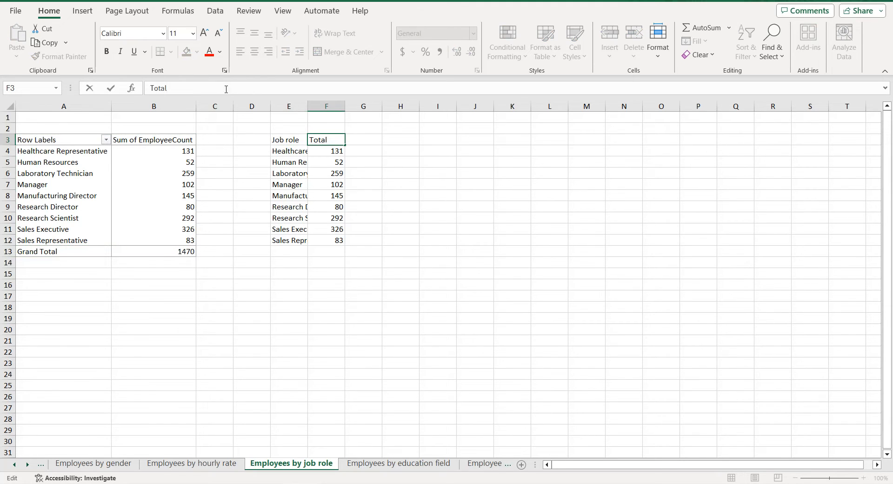
Step: Convert the range E3:F12 into a table with headers and sort it by Total from smallest to largest
left_click(291, 143)
key("ctrl+a")
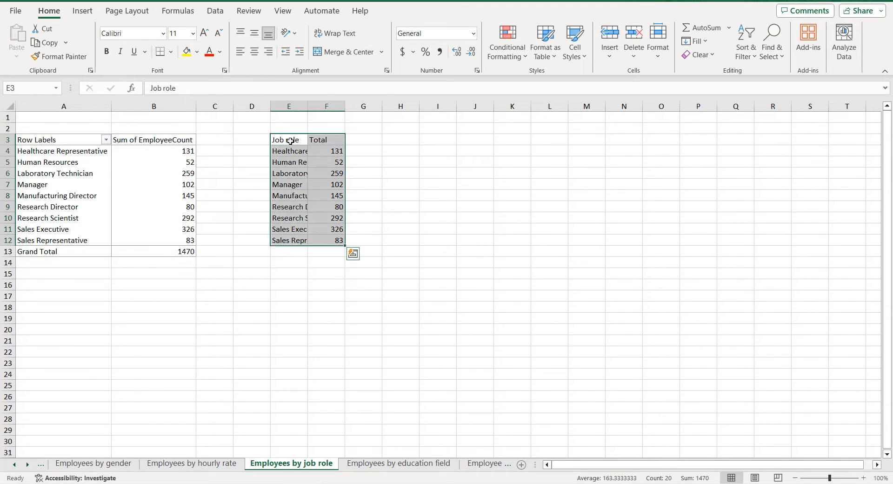
left_click(83, 11)
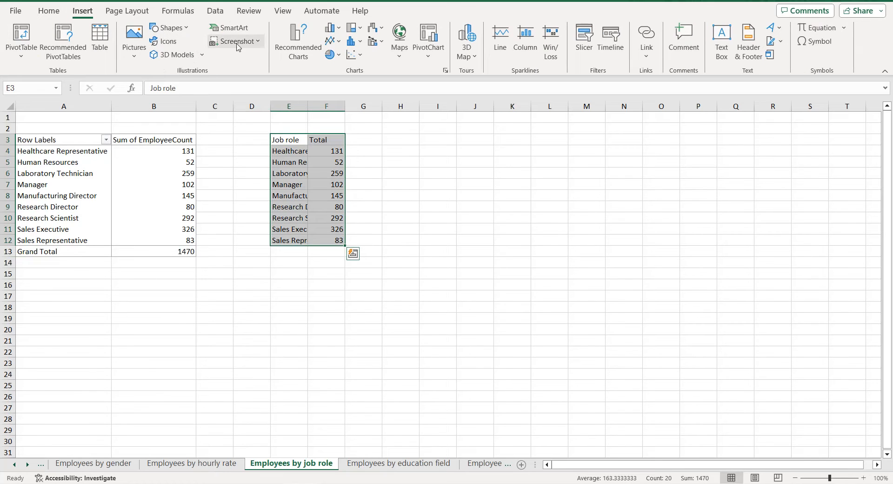
left_click(99, 38)
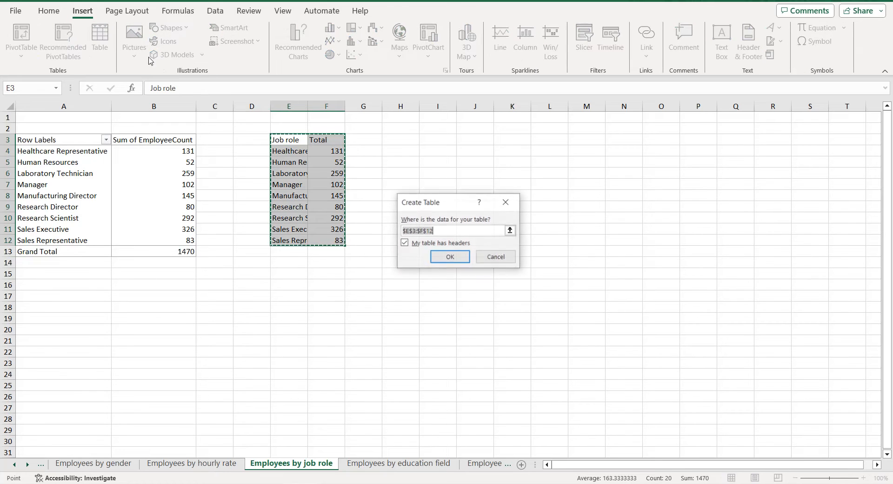
left_click(467, 257)
left_click(342, 140)
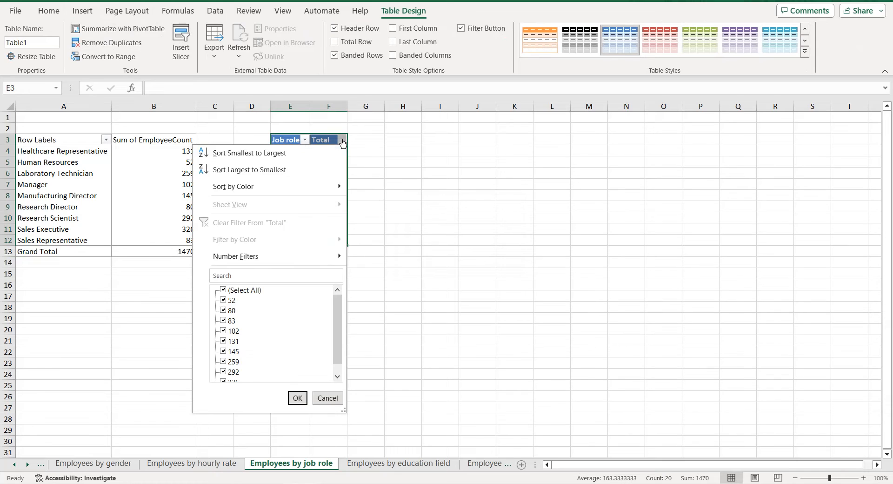
left_click(295, 156)
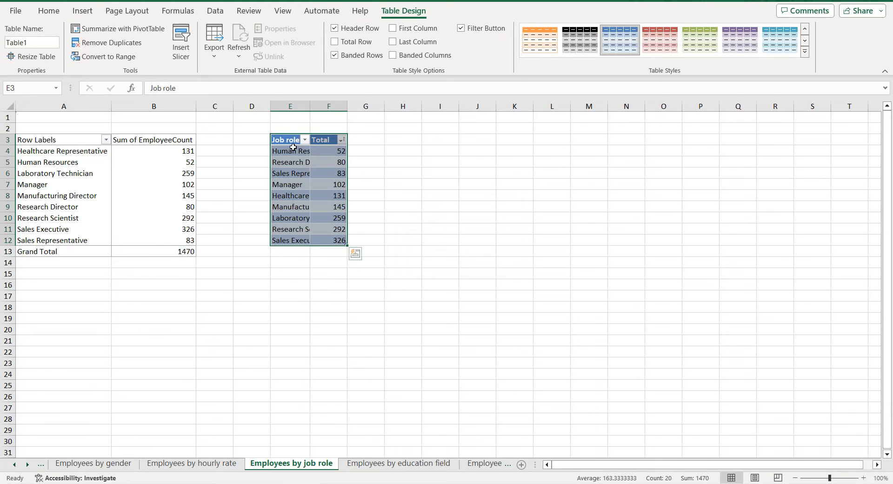
Step: Insert a chart based on the sorted job role table
left_click(82, 11)
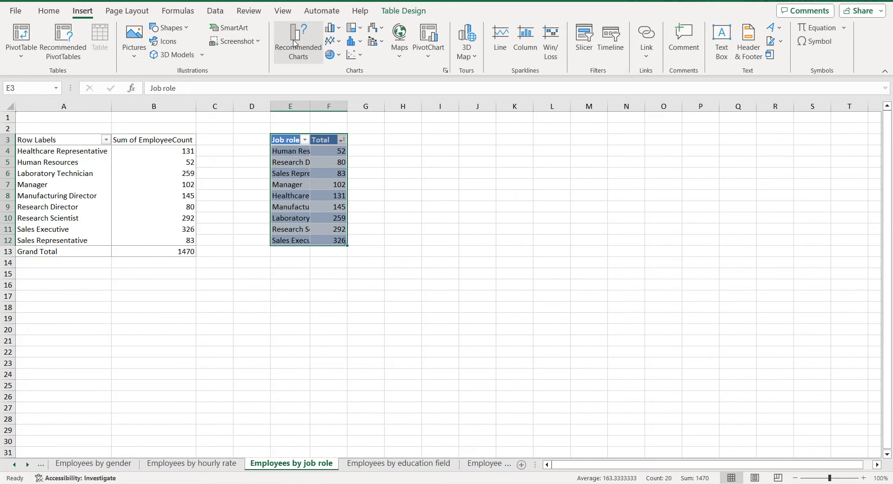
Step: Insert the recommended bar chart for the job role table and remove its gridlines
left_click(295, 43)
left_click(561, 394)
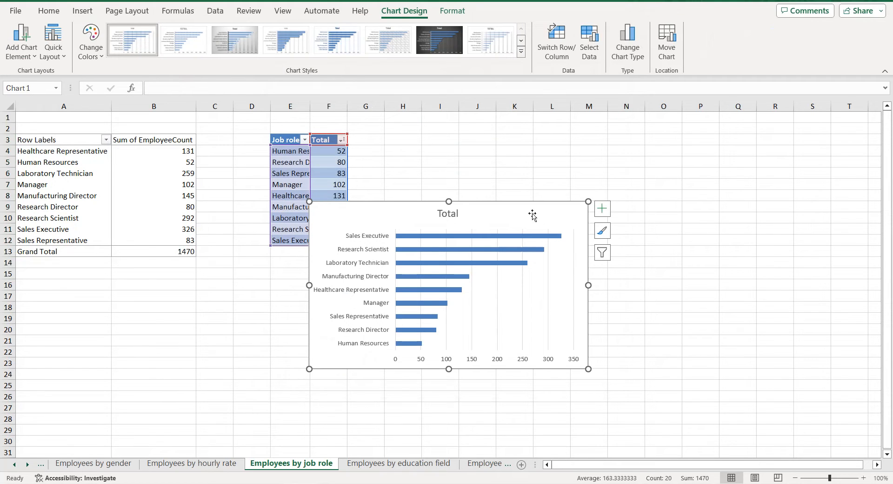
left_click(602, 209)
left_click(629, 291)
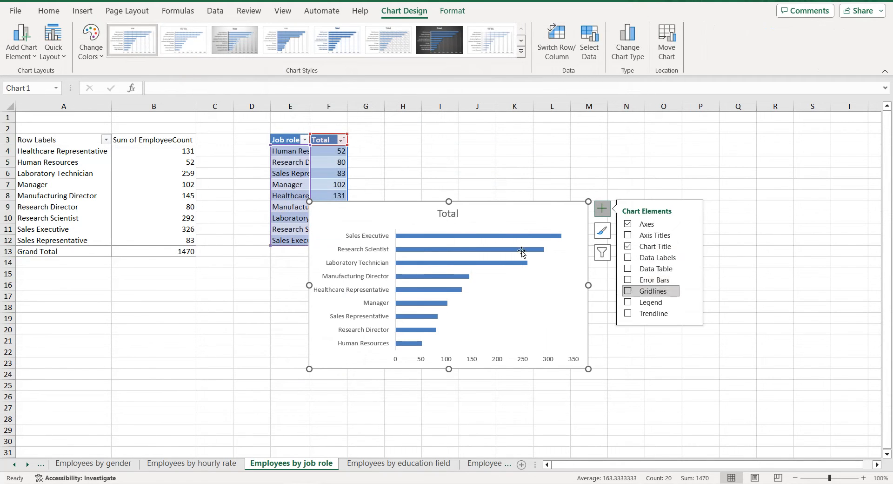
Step: Copy the sheet name into the chart title so it reads "Employees by job role"
double_click(275, 464)
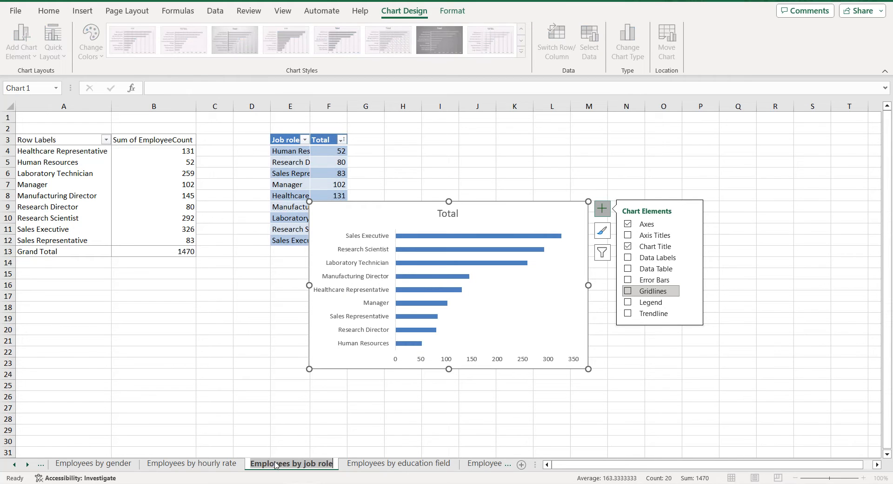
double_click(443, 216)
double_click(443, 214)
key("ctrl+v")
left_click(544, 219)
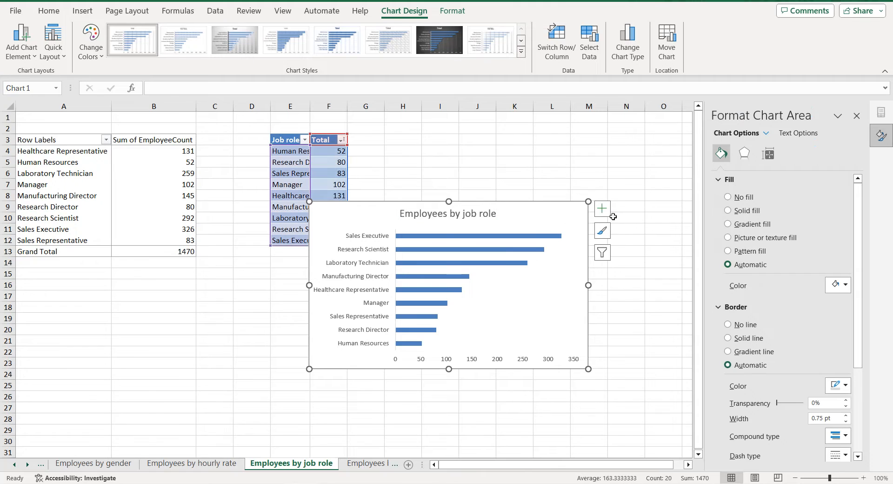
Step: Add data labels to the job role chart and delete its horizontal value axis
left_click(602, 209)
left_click(629, 259)
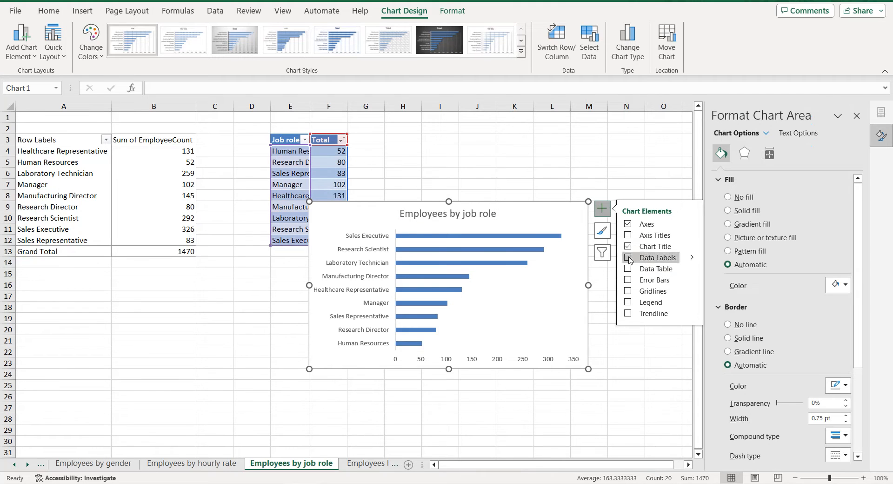
left_click(504, 361)
key("Delete")
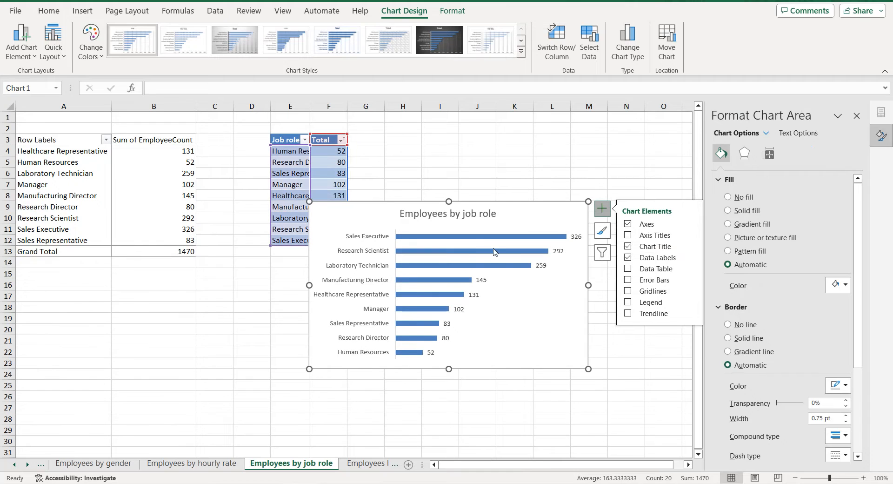
Step: Set the gap width of the job role chart's bars to 50%
left_click(494, 237)
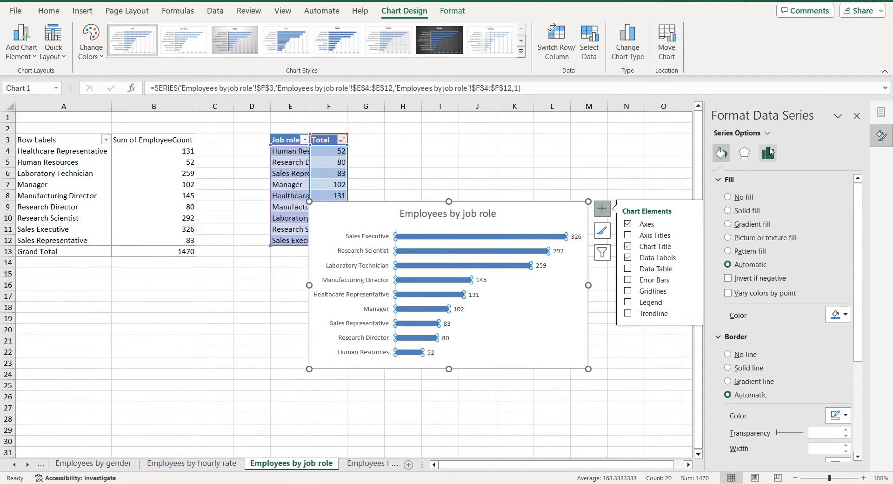
left_click(768, 153)
left_click(819, 254)
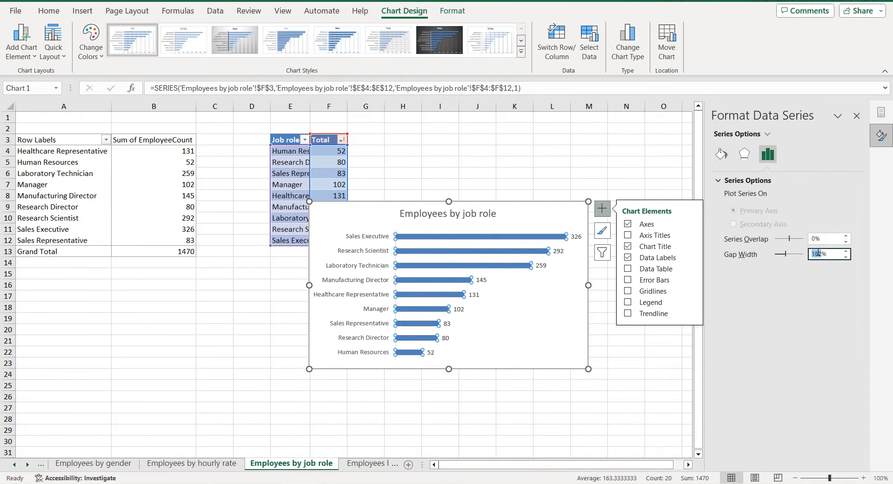
type("50%")
key("Return")
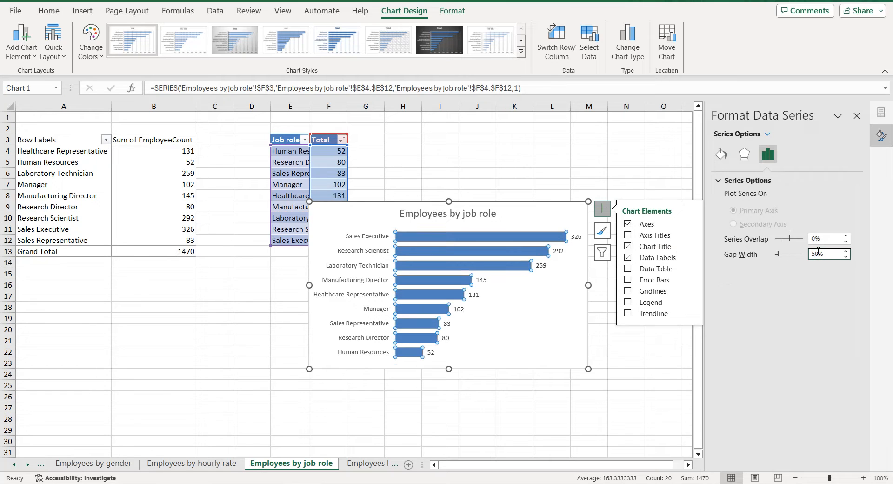
Step: Fill the chart's bars with the recently used bright blue
left_click(722, 153)
left_click(834, 316)
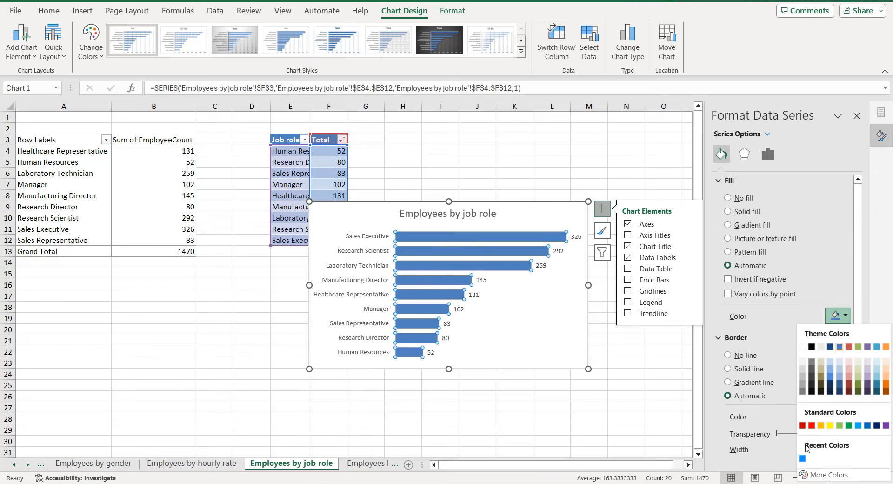
left_click(802, 459)
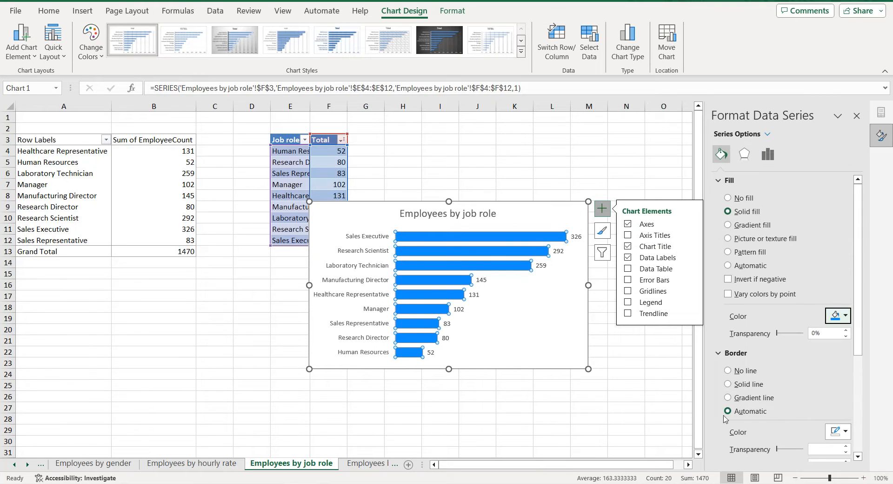
Step: Set the text color of the job role axis labels, the data labels and the chart title to black
left_click(351, 252)
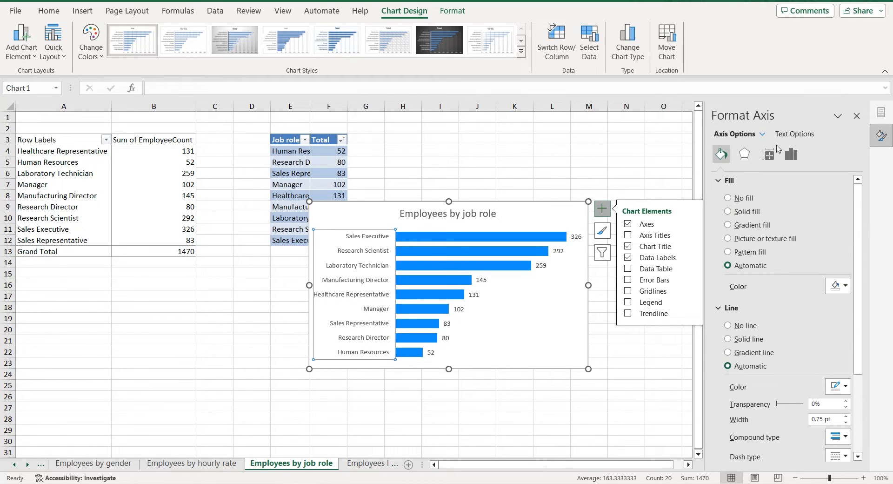
left_click(794, 134)
left_click(837, 273)
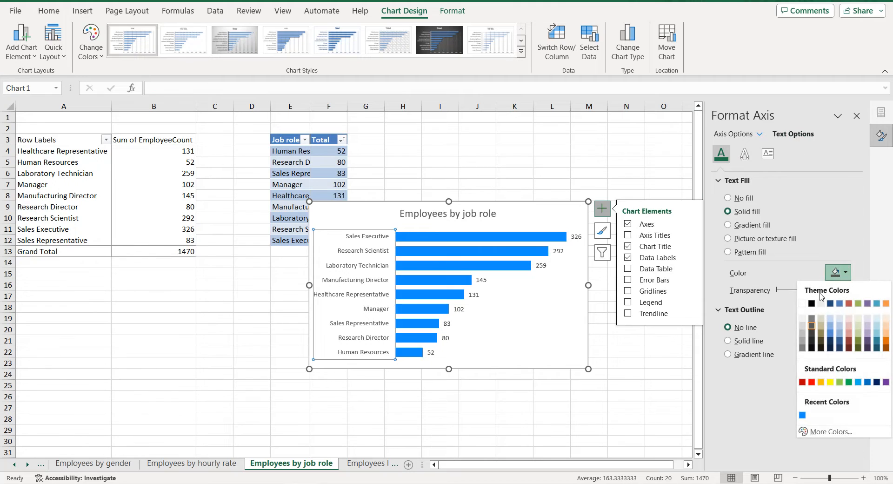
left_click(813, 303)
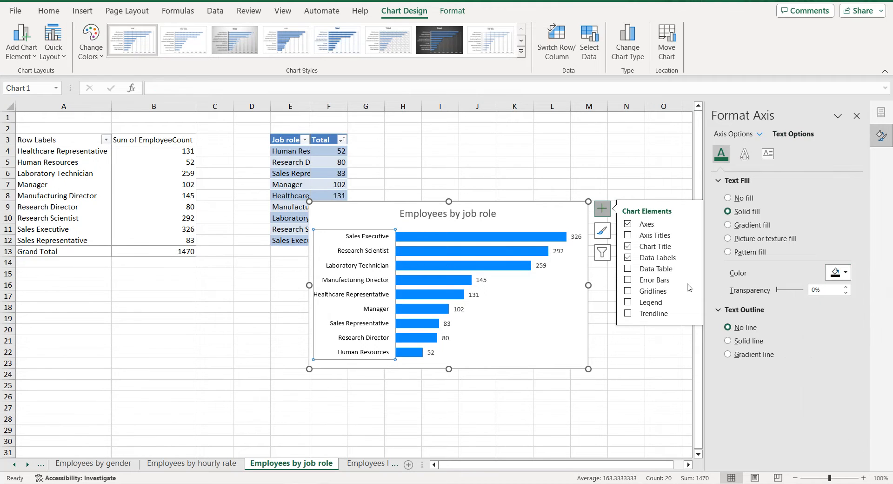
left_click(577, 236)
left_click(837, 272)
left_click(811, 305)
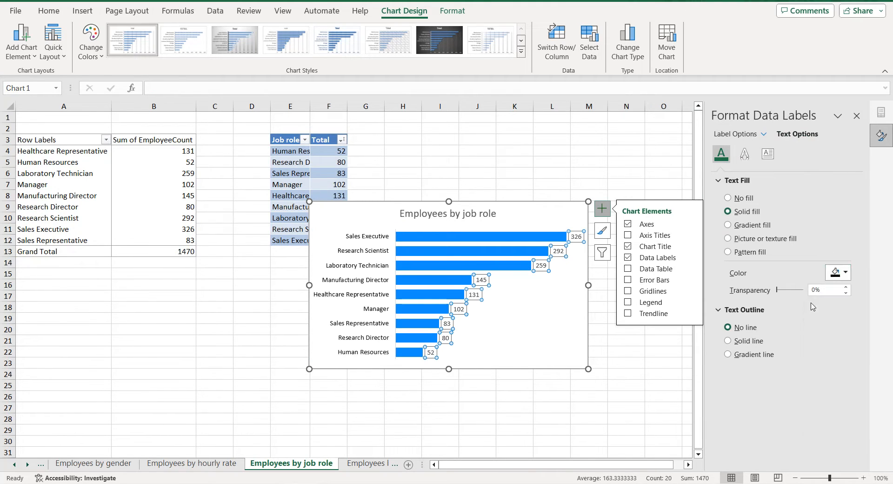
left_click(473, 213)
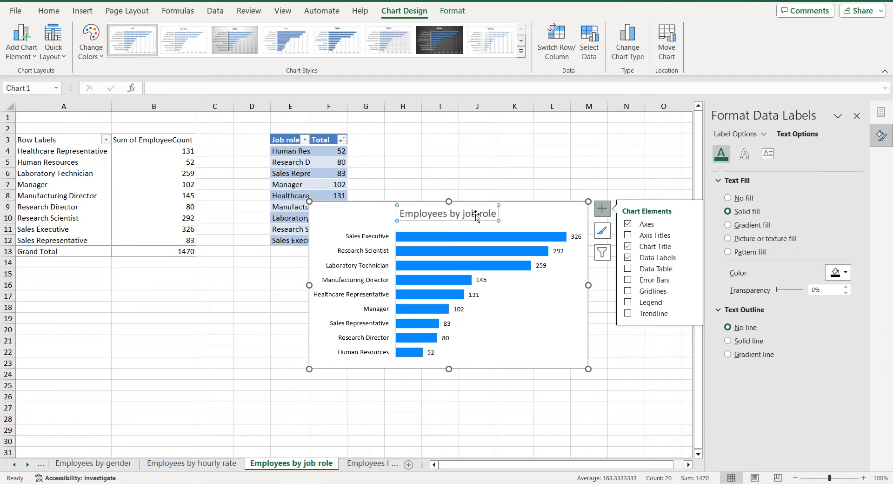
left_click(836, 274)
left_click(811, 303)
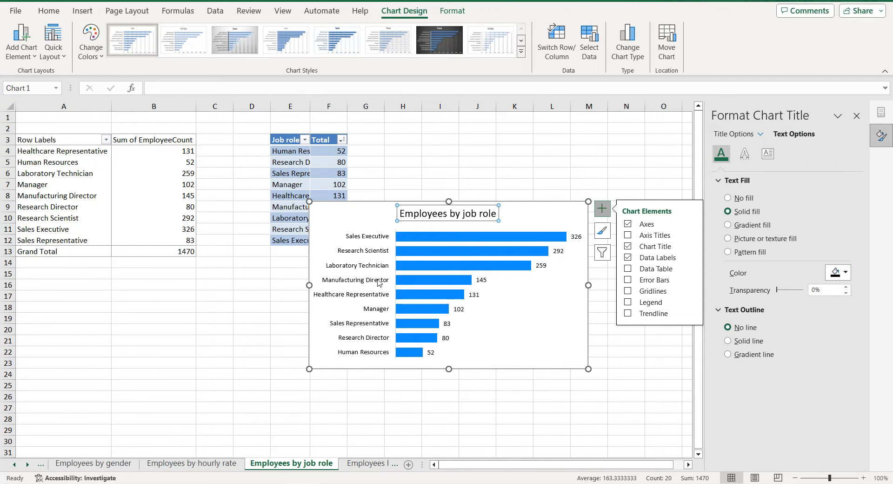
Step: Give the job role chart area a solid border in the recently used blue with rounded corners
left_click(336, 229)
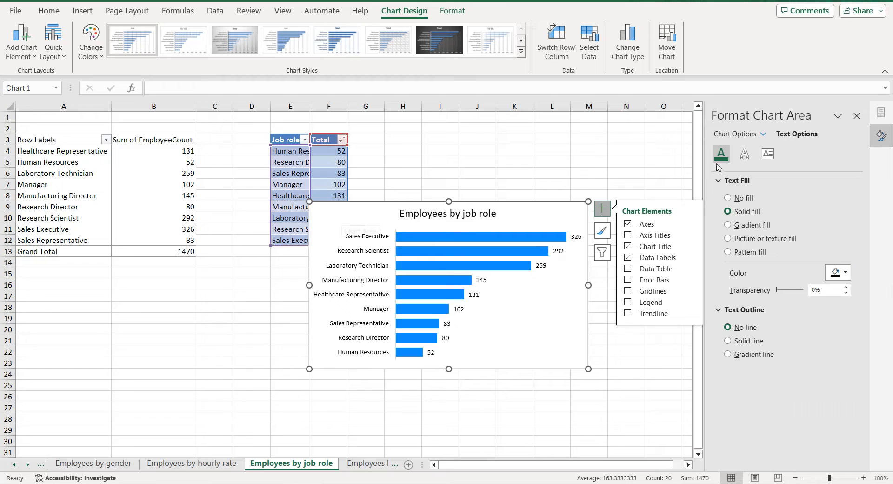
left_click(736, 134)
scroll(829, 304, "down", 3)
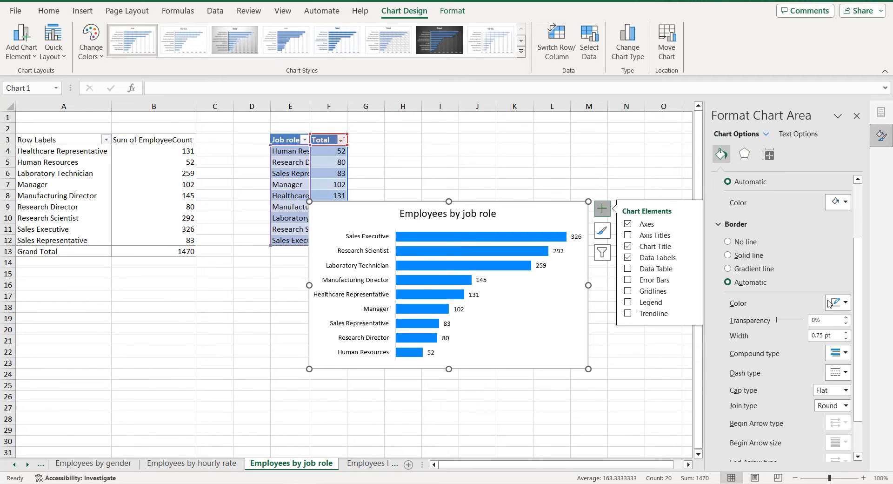
left_click(830, 304)
left_click(802, 445)
scroll(798, 427, "down", 2)
left_click(733, 451)
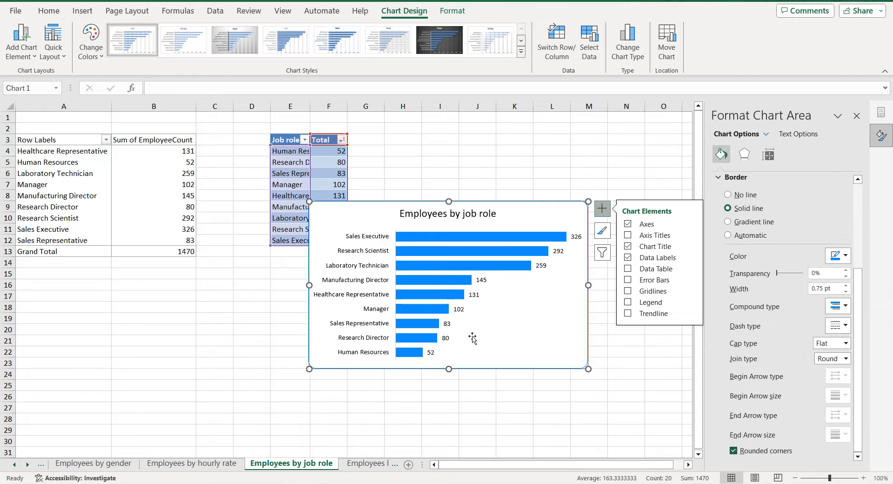
left_click(605, 211)
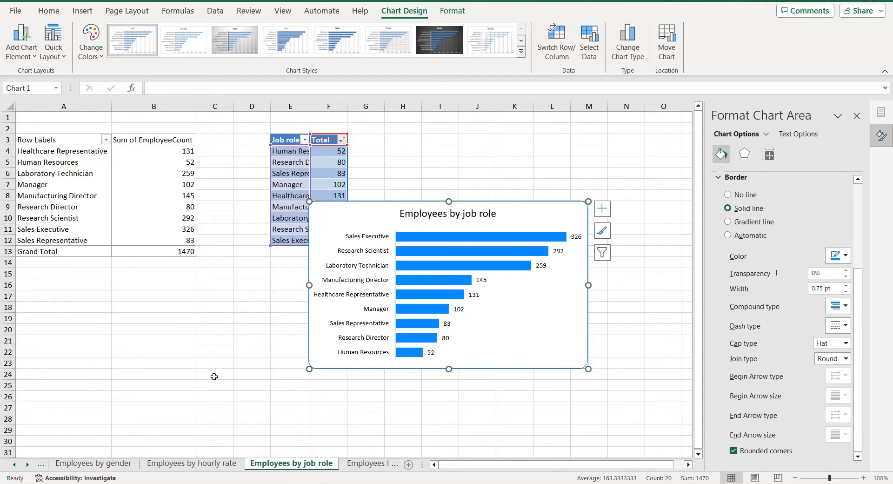
Step: Paste the job role chart into the dashboard sheet, placing it directly below the Employees by age chart and shrinking it to that chart's size
triple_click(12, 466)
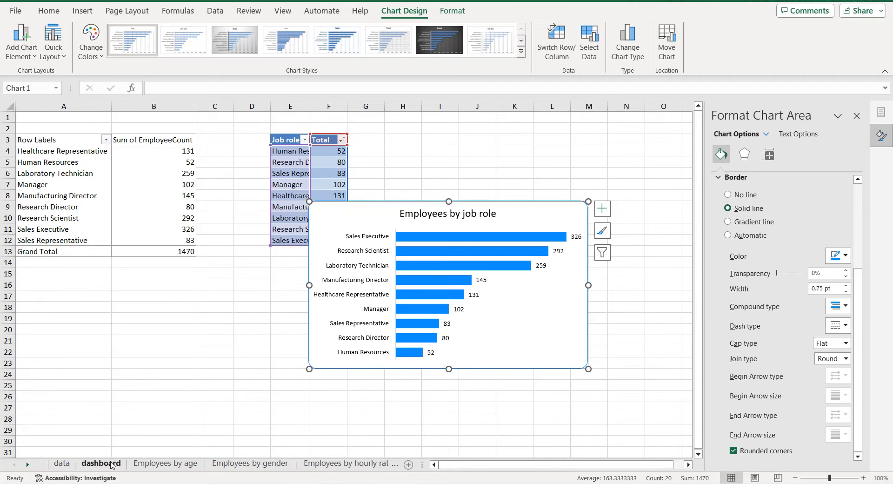
left_click(101, 463)
left_click(102, 298)
key("ctrl+v")
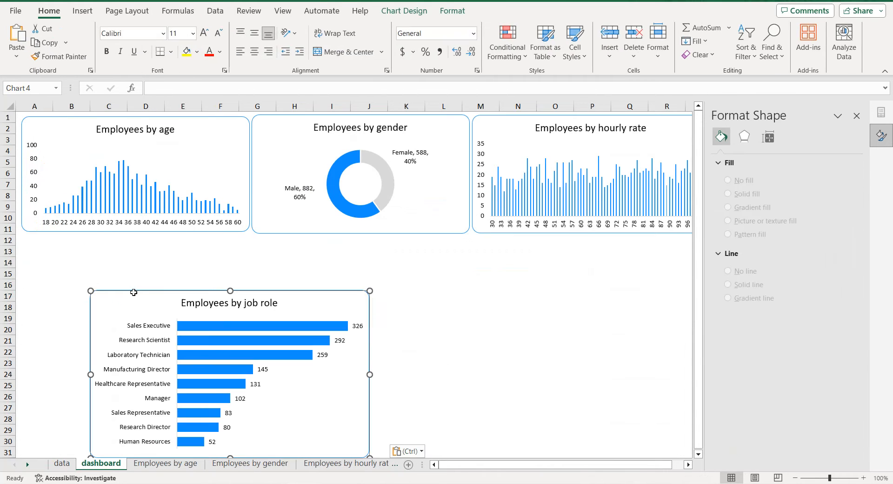
left_click_drag(304, 293, 232, 237)
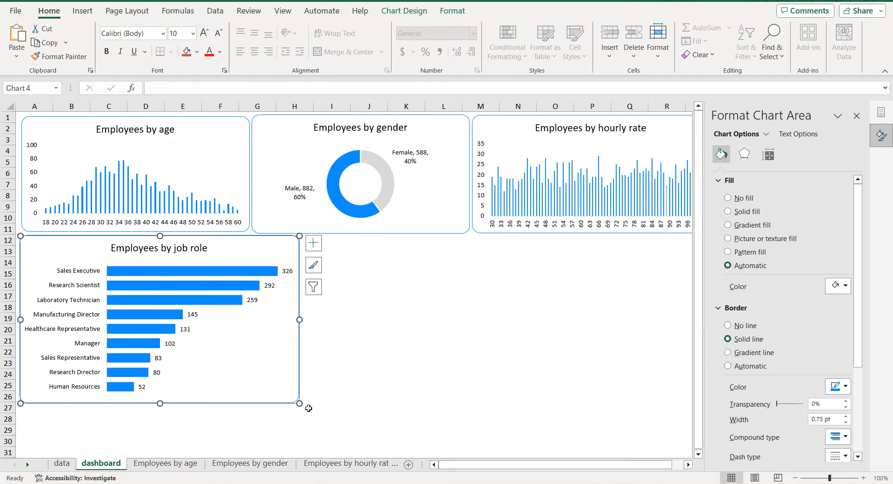
left_click_drag(299, 403, 248, 348)
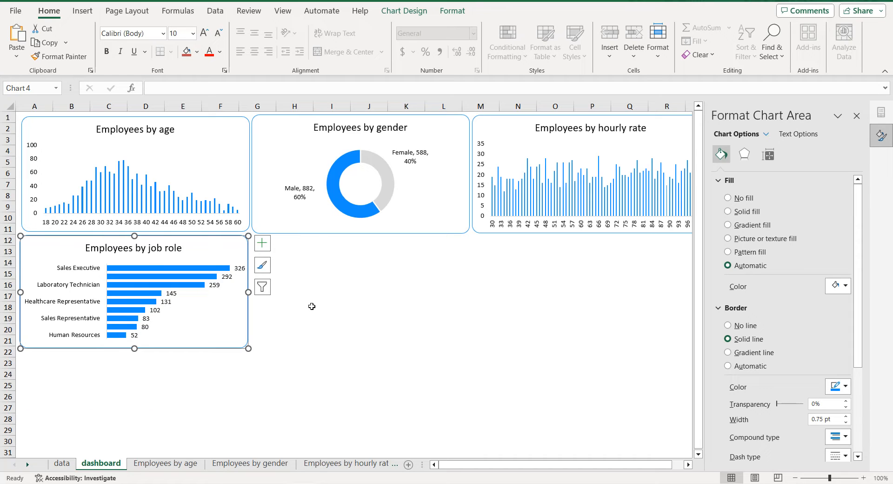
Step: On the Employees by education field sheet, build the PivotTable with EducationField as rows and the sum of EmployeeCount as values
scroll(27, 465, "down", 5)
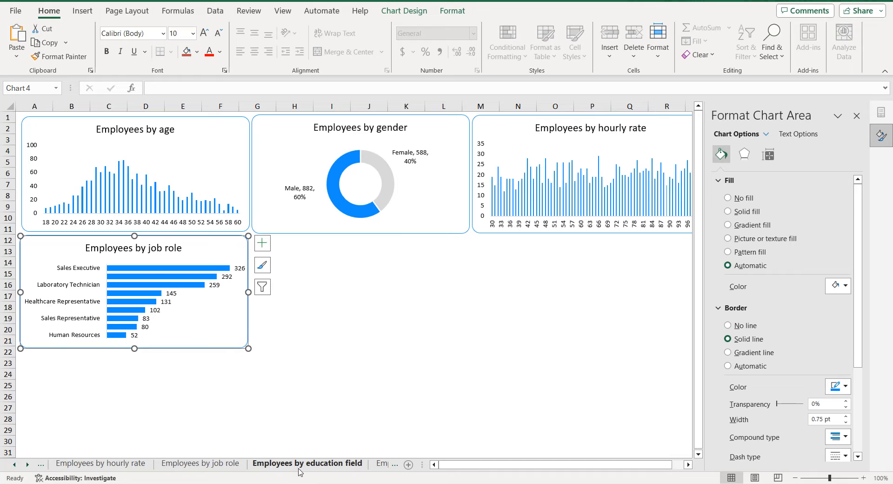
left_click(299, 469)
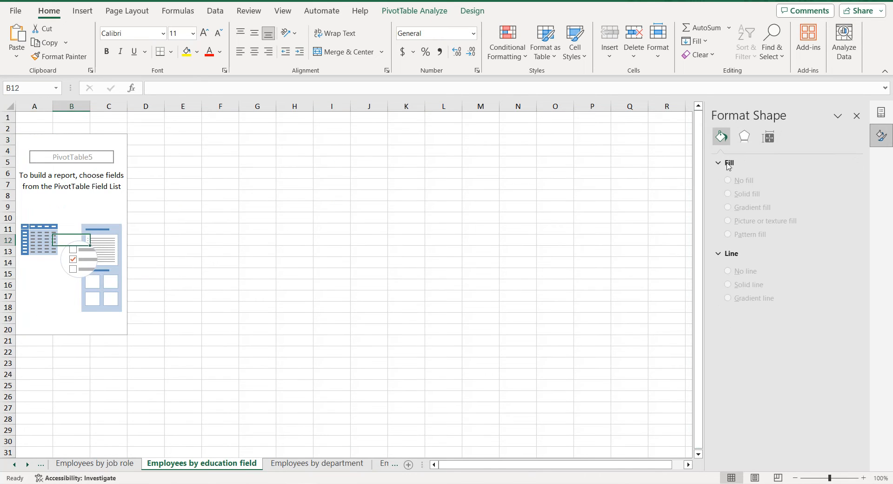
left_click(857, 116)
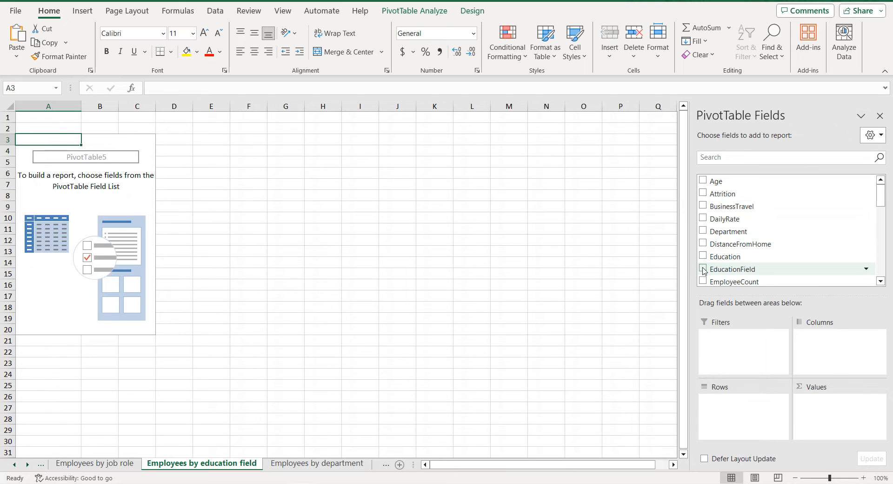
left_click(703, 270)
left_click(703, 281)
Step: Copy the PivotTable range A3:B9, without the grand total, and paste it as values starting at E3
left_click_drag(53, 138, 146, 209)
key("ctrl+c")
left_click(269, 140)
right_click(270, 140)
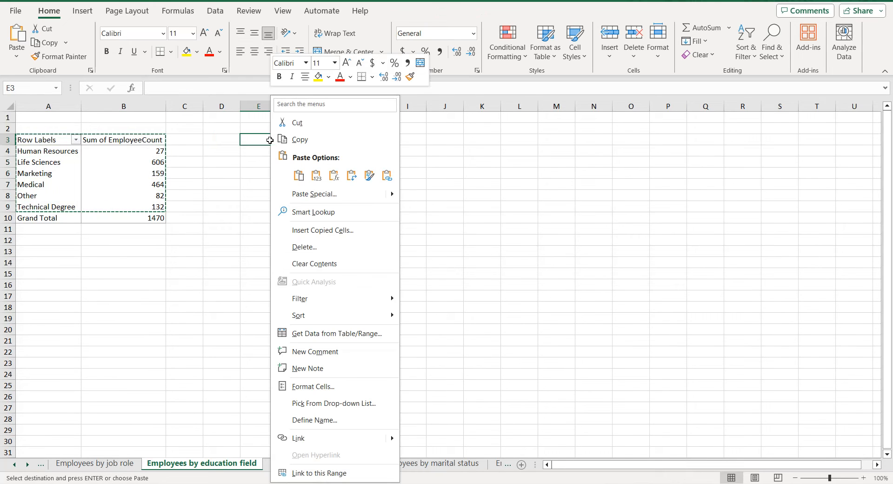
left_click(316, 175)
Step: Rename the pasted headers to "Education field" in E3 and "Total" in F3
triple_click(168, 88)
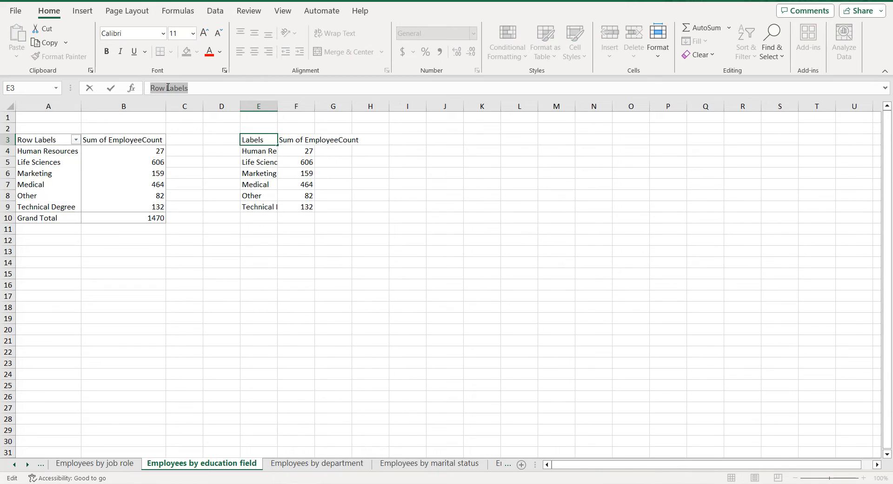
type("Education field")
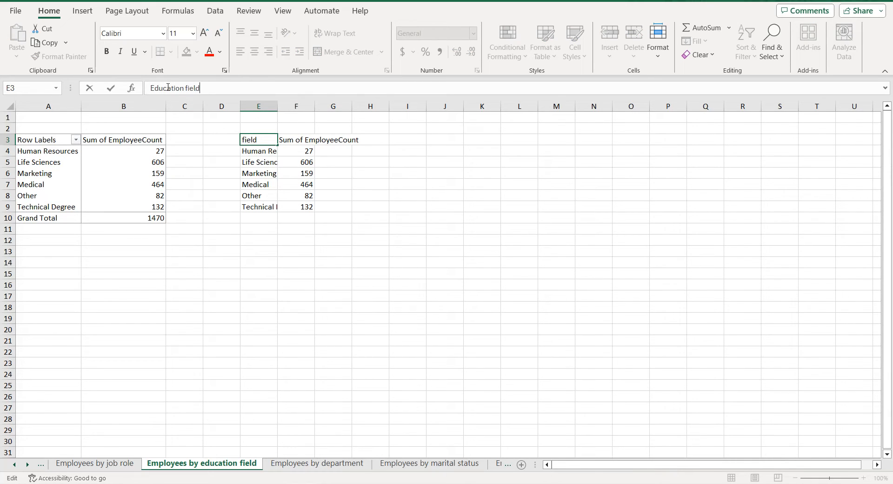
key("Return")
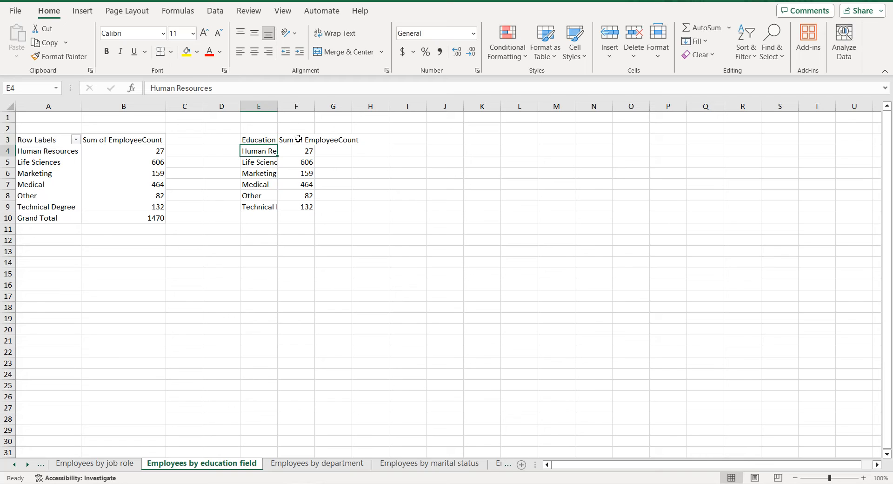
left_click(299, 138)
triple_click(225, 88)
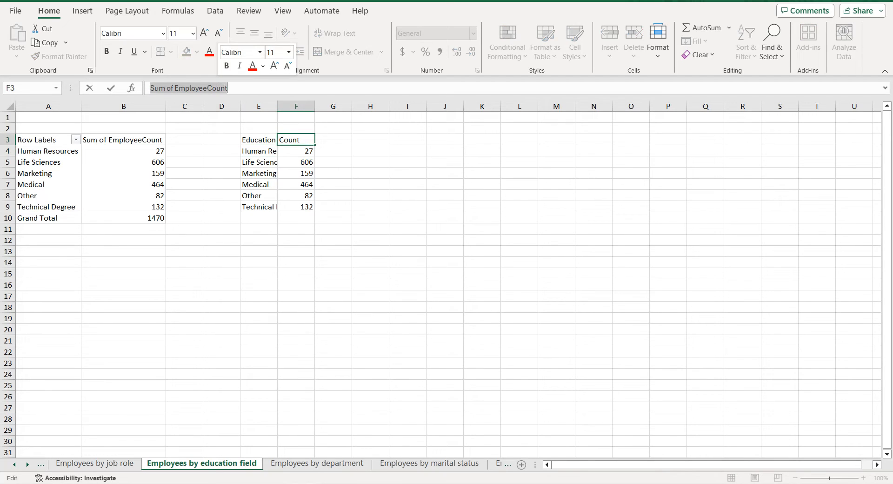
type("Total")
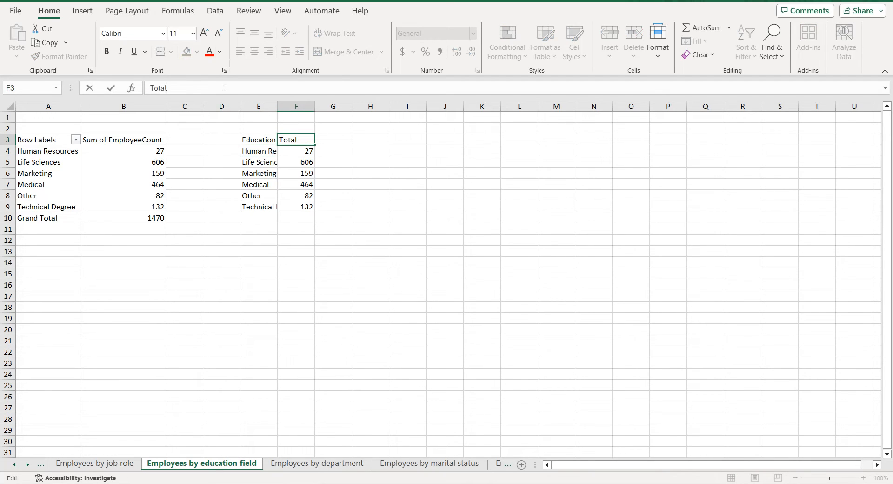
key("Return")
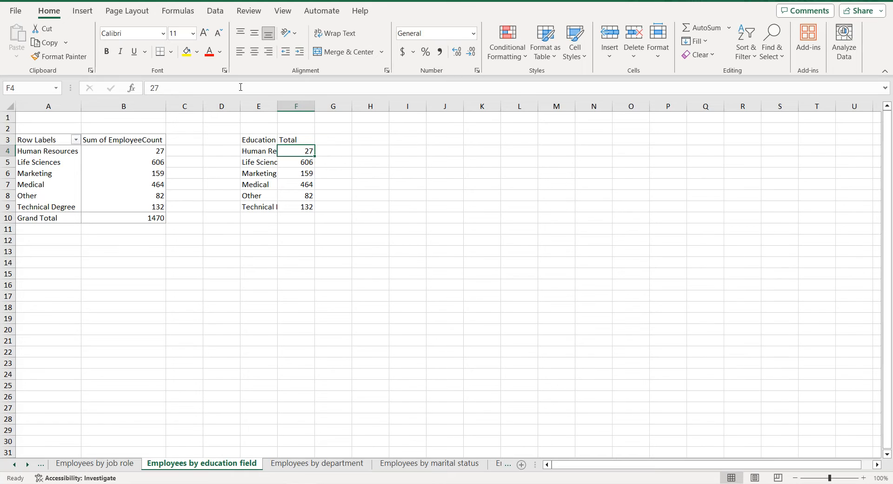
Step: Convert the range E3:F9 into a table with headers and sort it by Total from smallest to largest
left_click(251, 140)
key("ctrl+a")
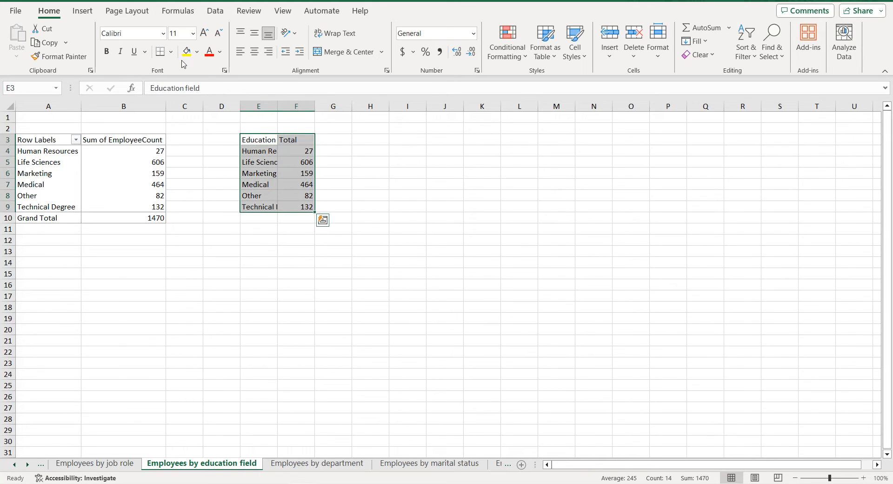
left_click(82, 11)
left_click(101, 35)
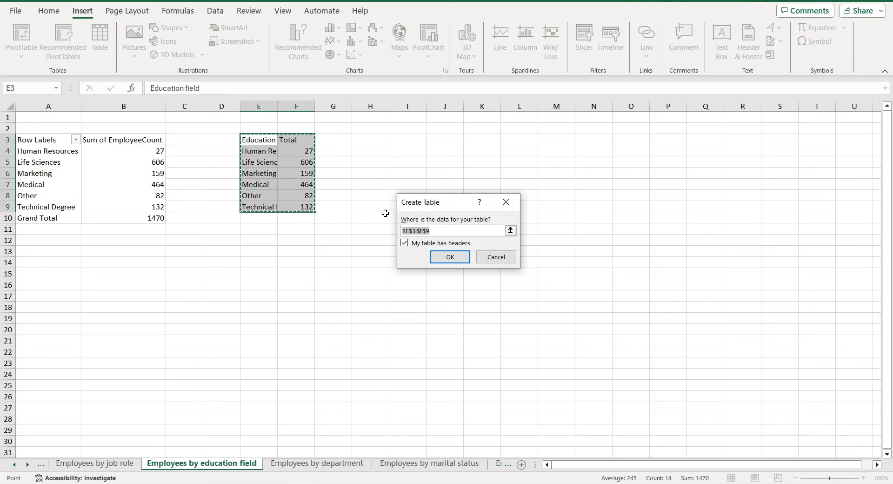
left_click(451, 256)
left_click(336, 140)
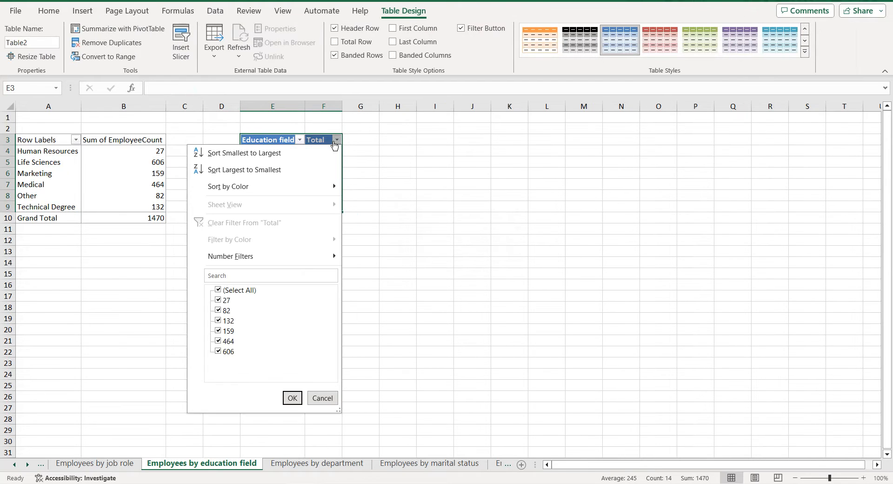
left_click(281, 154)
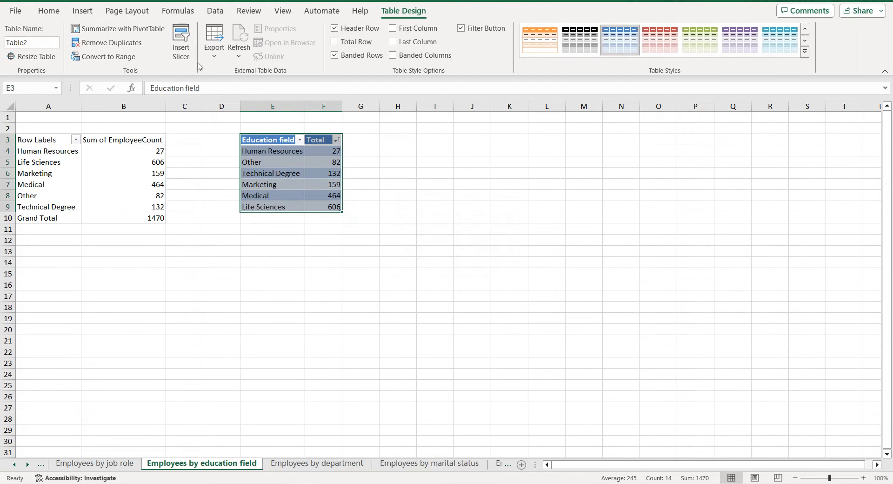
Step: Insert the recommended clustered bar chart from the sorted education field table and remove its gridlines
left_click(82, 11)
left_click(298, 39)
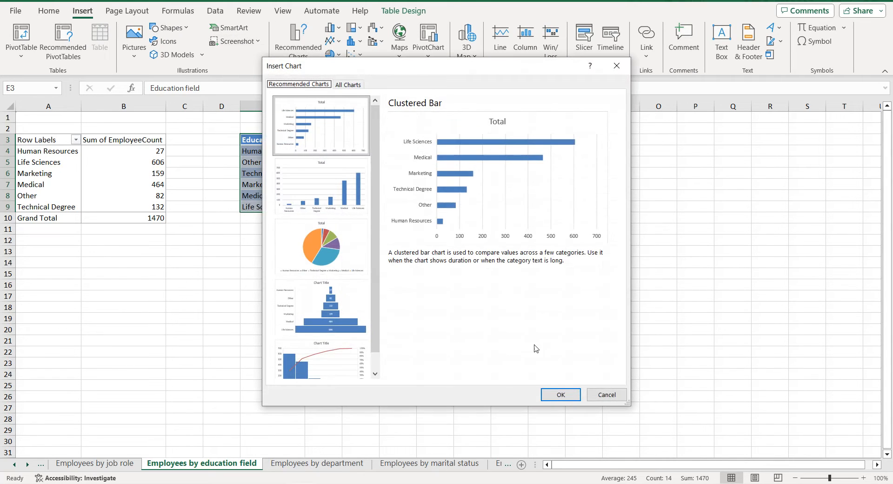
left_click(561, 394)
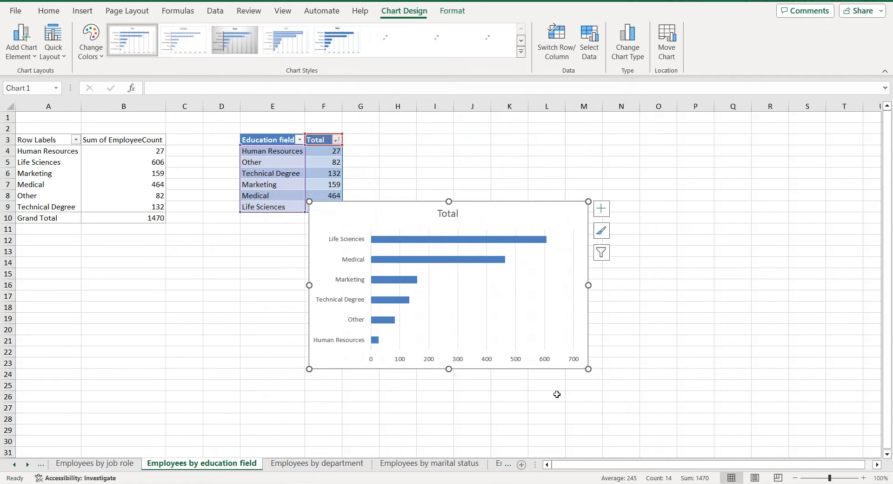
left_click(602, 209)
left_click(628, 291)
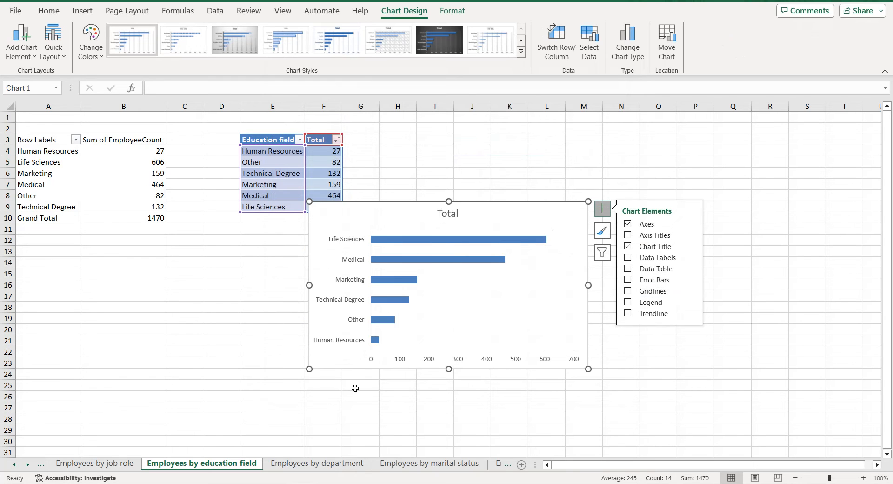
Step: Replace the chart title with the sheet's name, "Employees by education field"
double_click(217, 462)
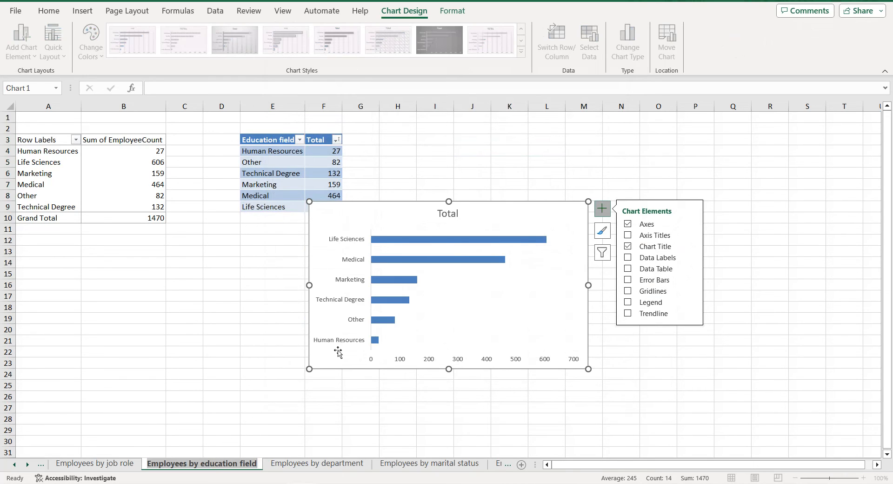
double_click(450, 214)
double_click(450, 214)
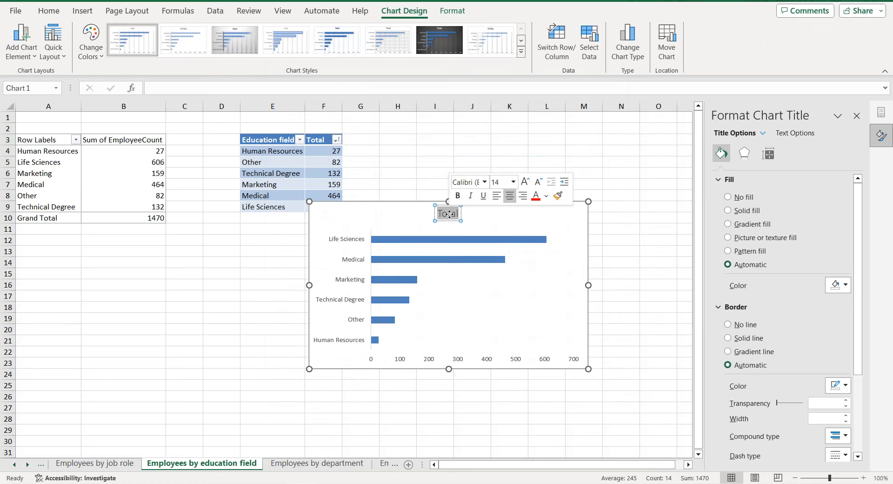
key("ctrl+v")
left_click(543, 208)
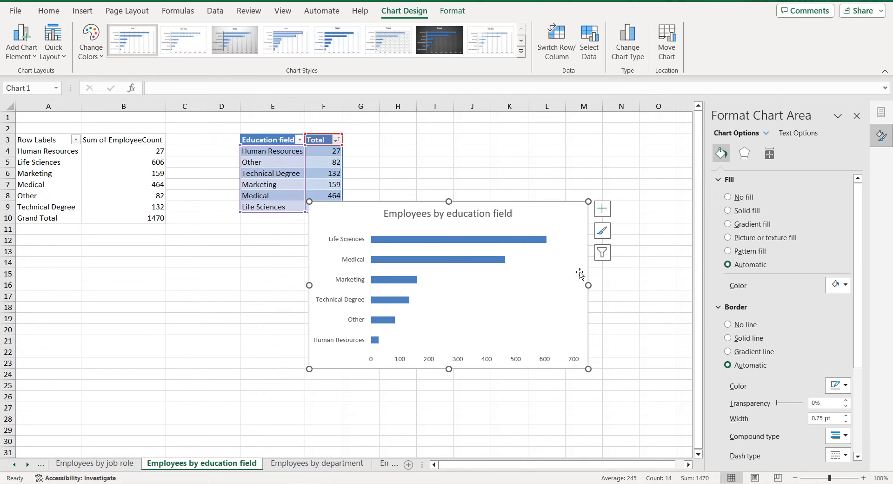
Step: Delete the chart's horizontal value axis and add data labels to the bars
left_click(544, 360)
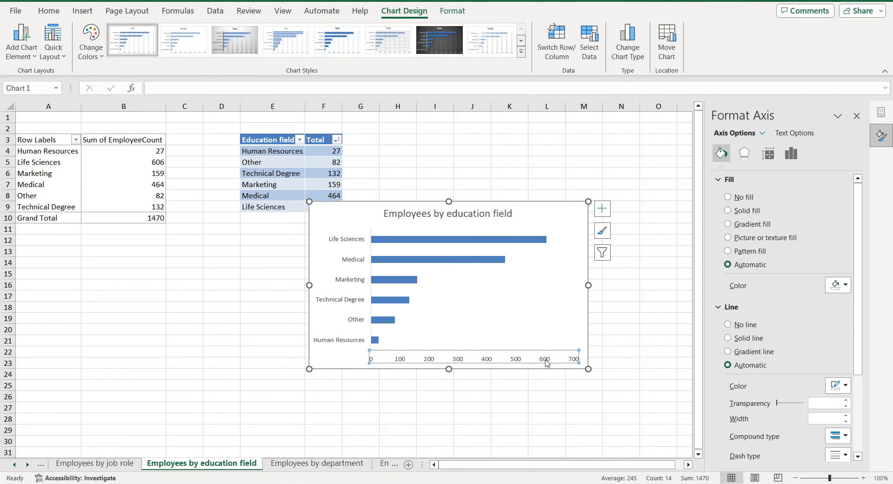
key("Delete")
left_click(602, 210)
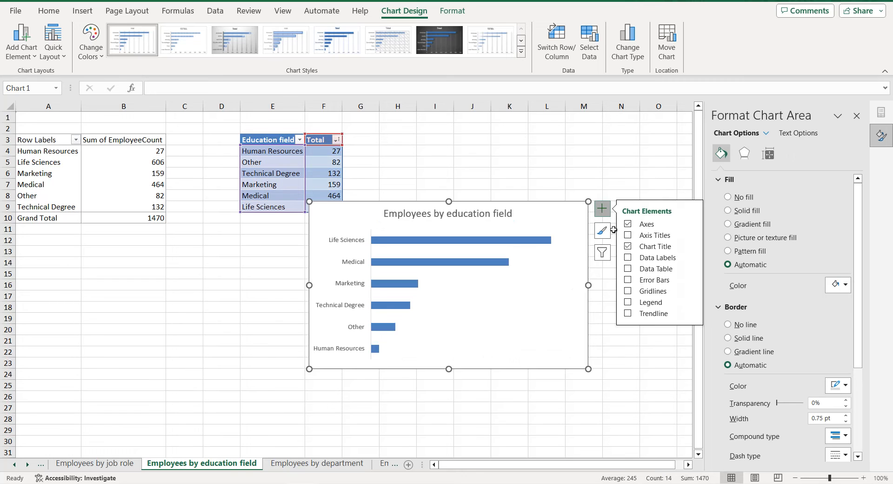
left_click(627, 257)
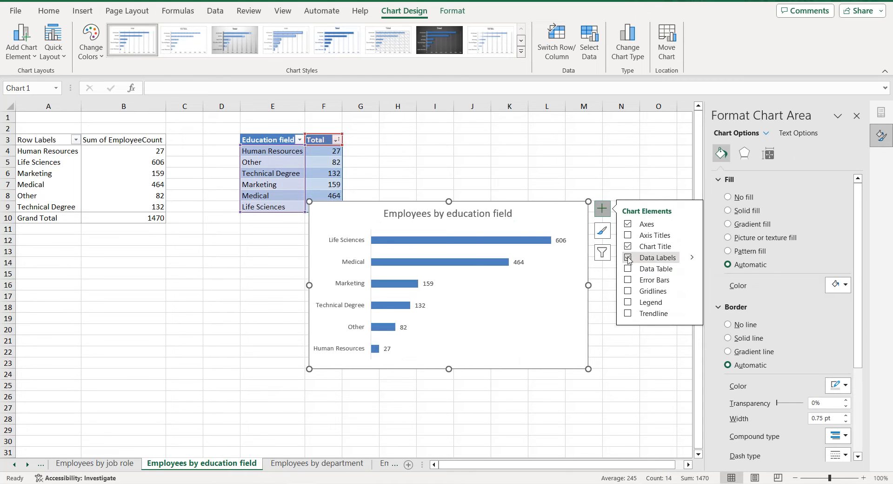
Step: Set the gap width of the chart's bars to 50%
left_click(546, 242)
left_click(768, 153)
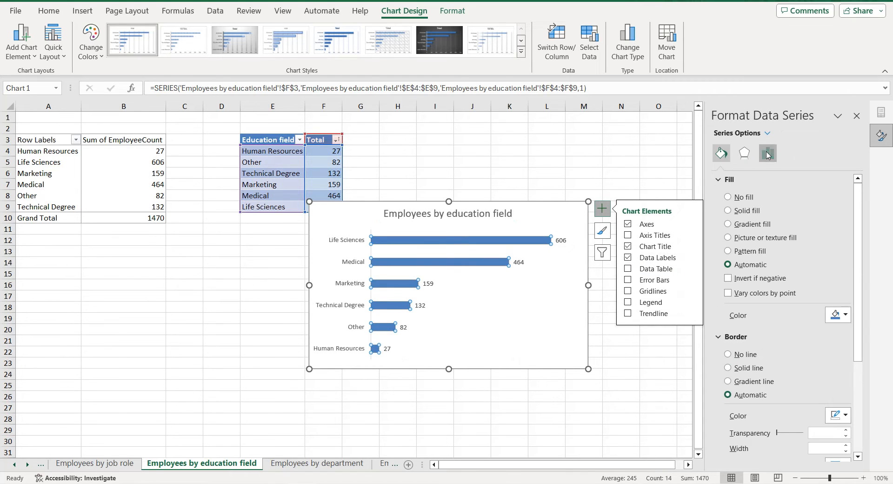
double_click(816, 254)
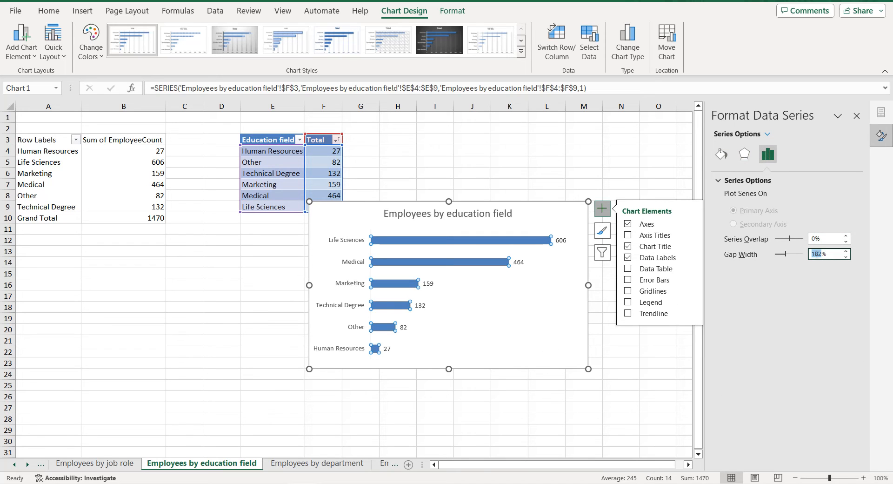
type("50")
key("Return")
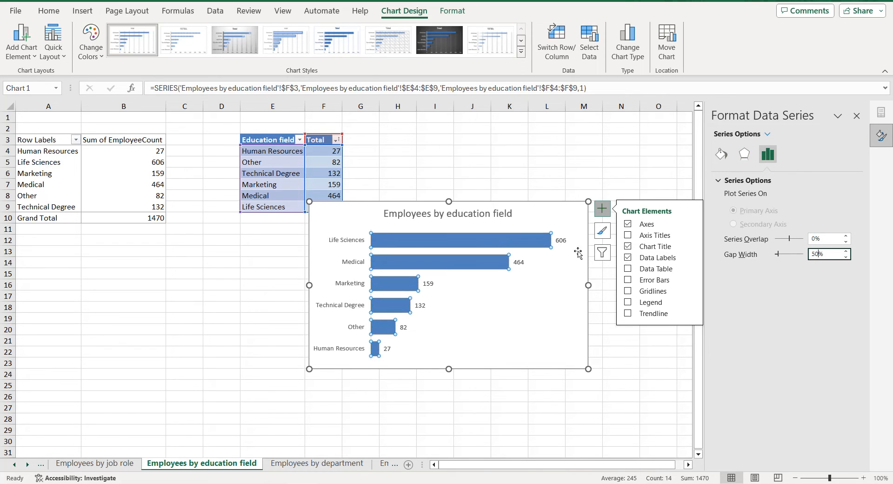
Step: Fill the chart's bars with the recently used bright blue
left_click(721, 154)
left_click(609, 213)
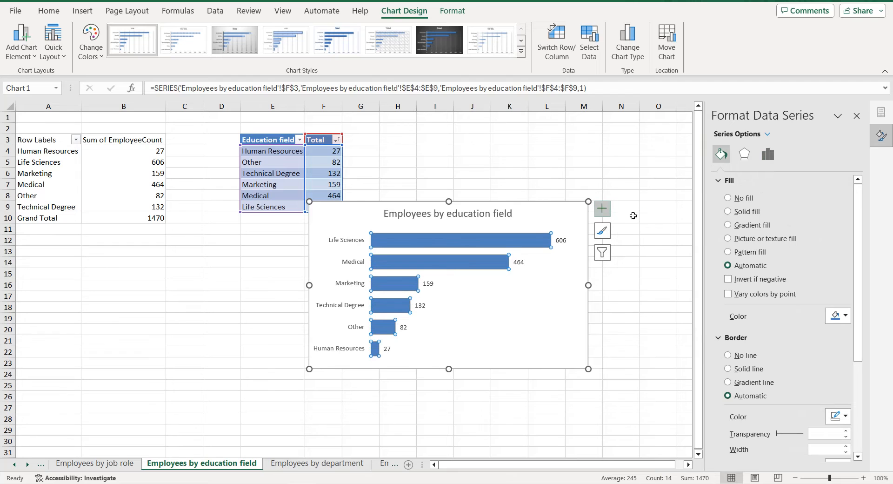
left_click(836, 316)
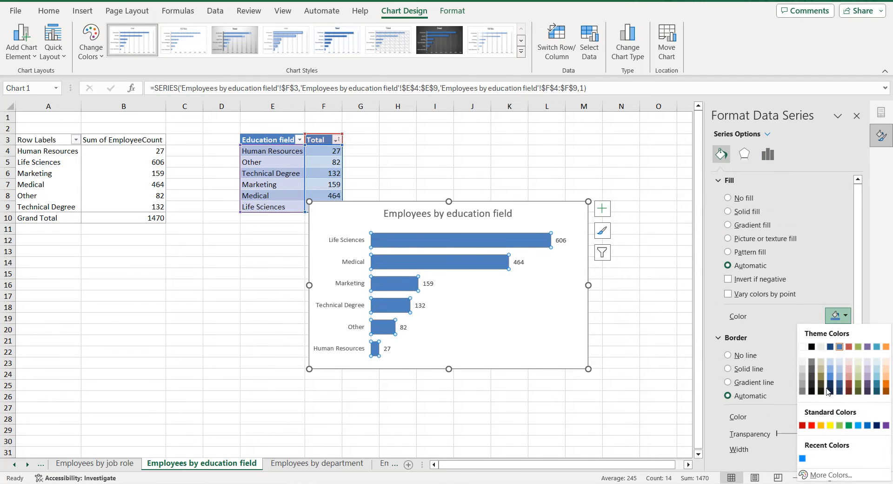
left_click(802, 458)
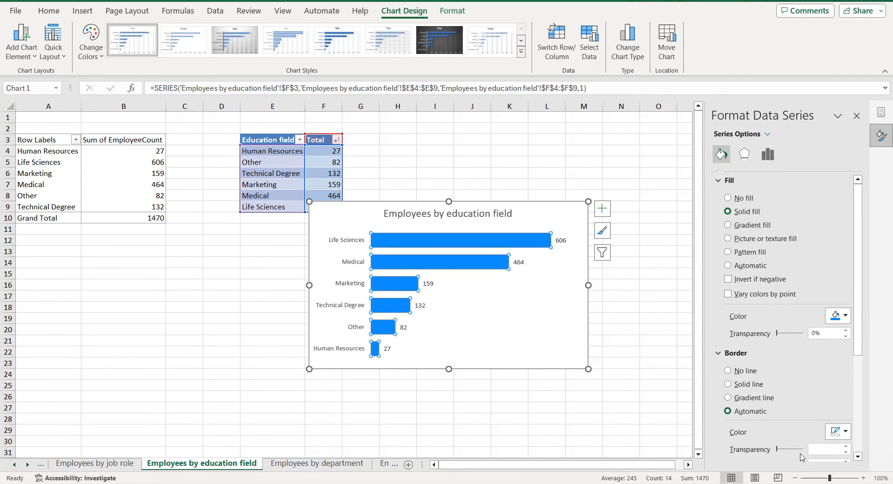
Step: Set the text color of the data labels, chart title and category axis labels to black
left_click(561, 240)
left_click(812, 134)
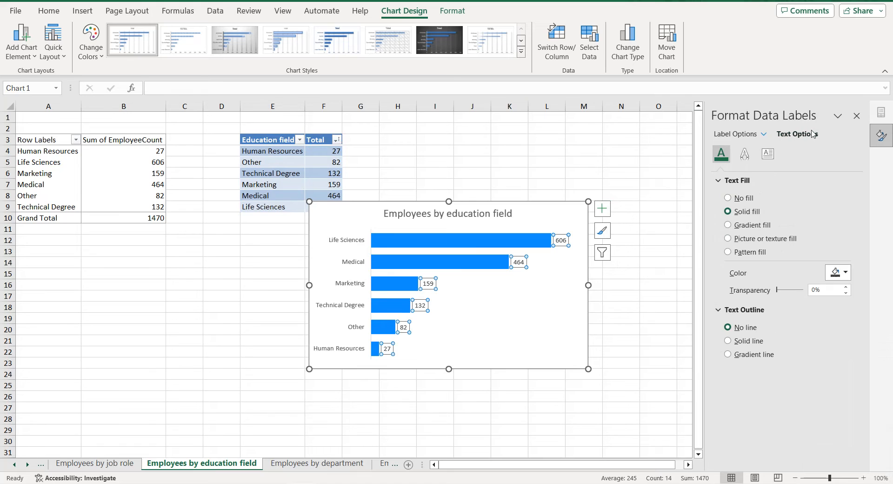
left_click(832, 267)
left_click(811, 305)
left_click(500, 222)
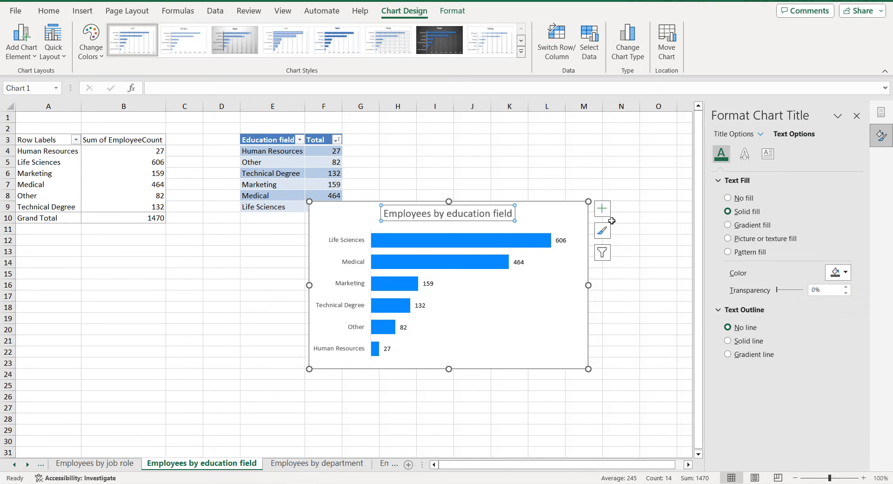
left_click(835, 273)
left_click(812, 306)
left_click(361, 241)
left_click(836, 273)
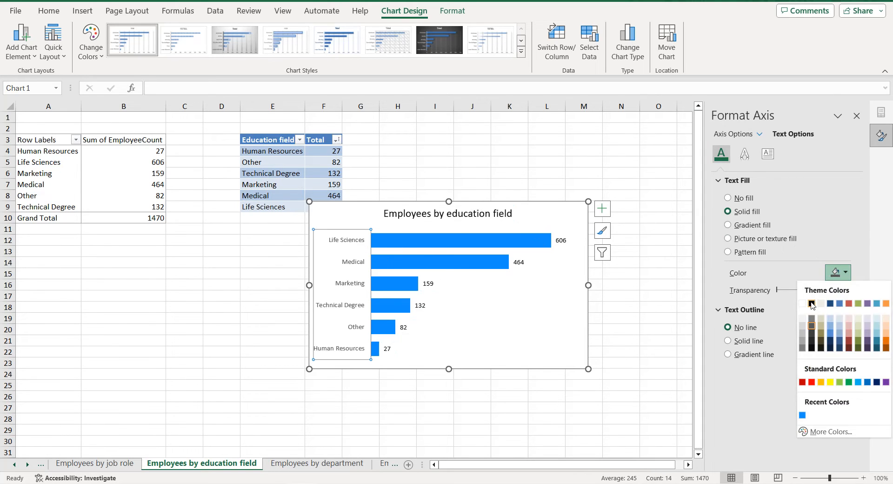
left_click(812, 306)
Step: Give the chart area a solid blue border with rounded corners
left_click(537, 303)
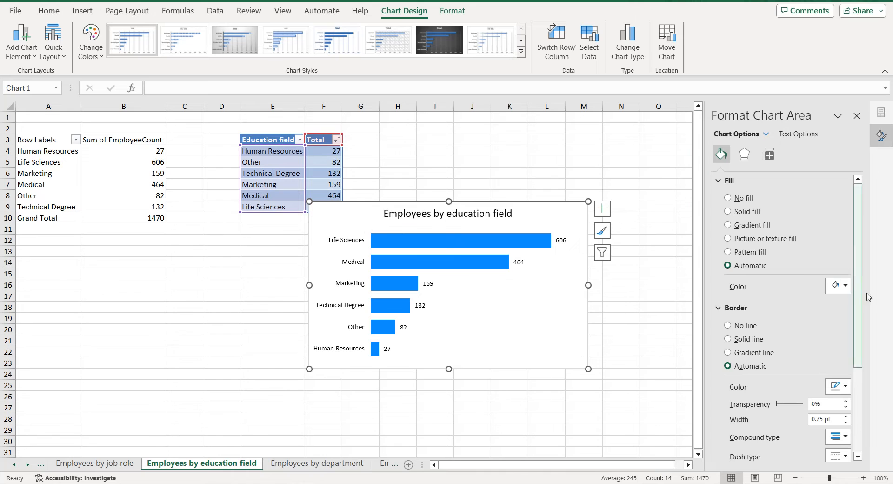
scroll(805, 298, "down", 2)
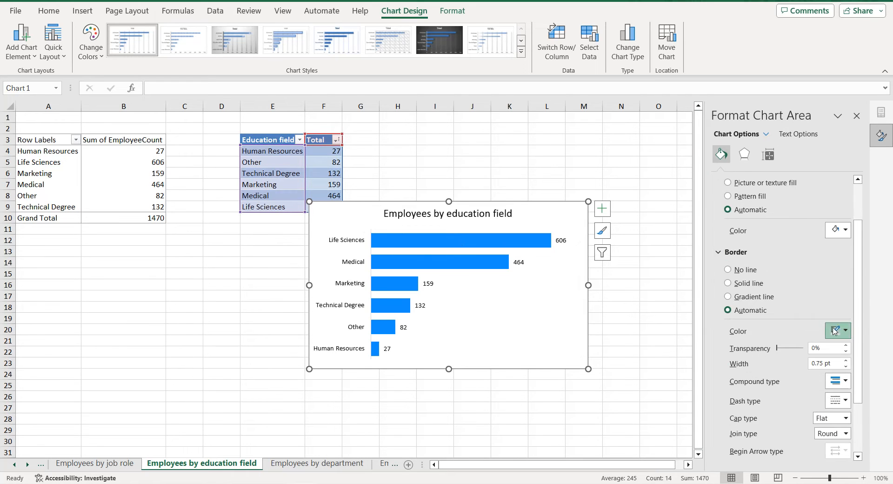
left_click(837, 330)
left_click(802, 300)
scroll(759, 410, "down", 3)
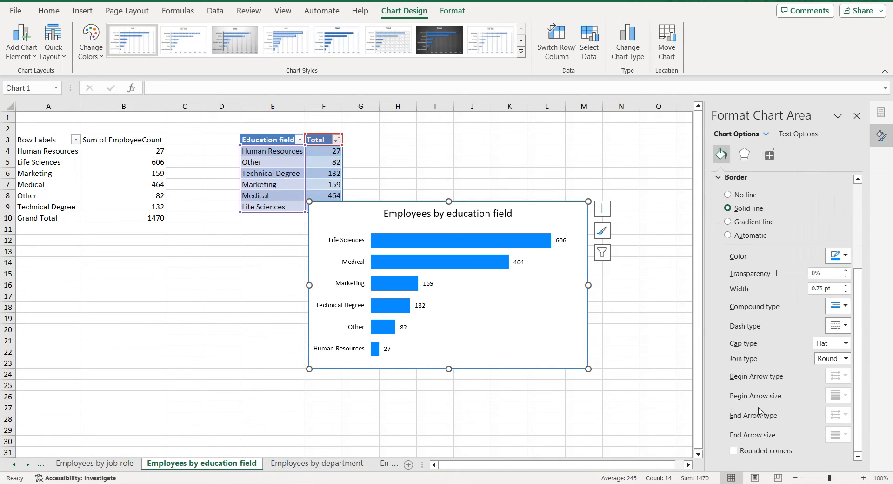
left_click(553, 321)
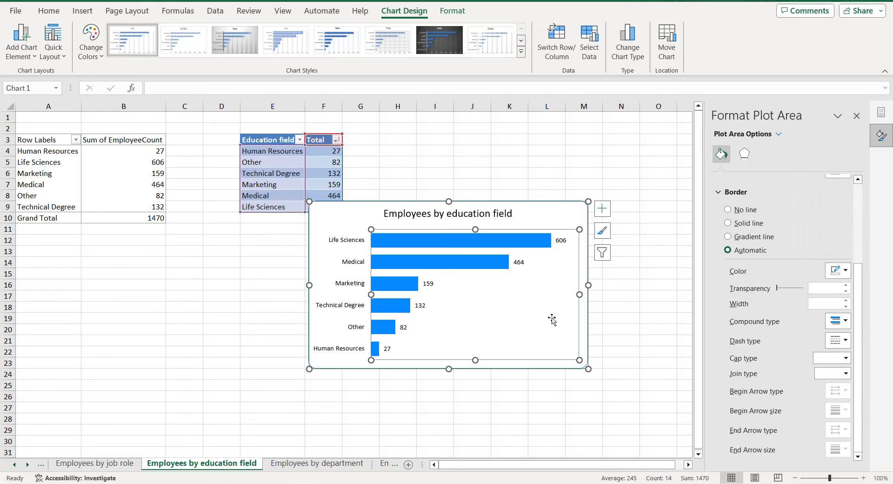
Step: Copy the education field chart into the dashboard sheet, placing it directly below the Employees by hourly rate chart and shrinking it to that chart's width
left_click(356, 212)
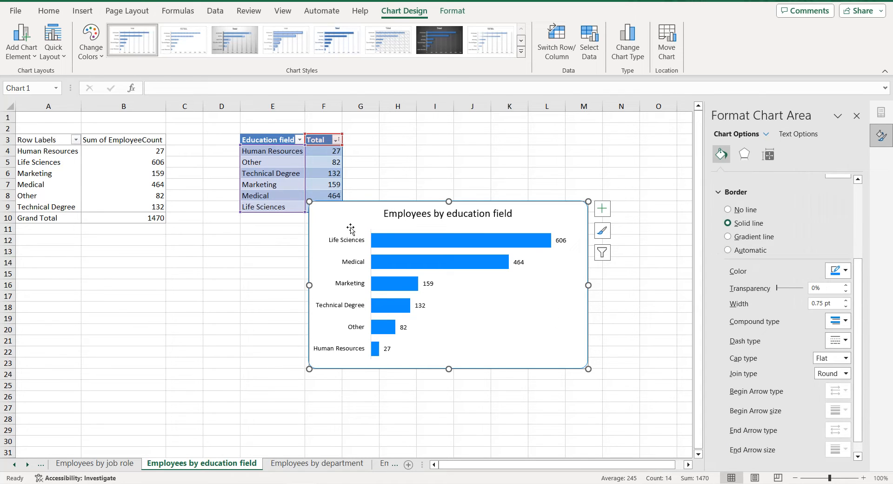
left_click(13, 464)
left_click(13, 464)
left_click(14, 464)
left_click(101, 463)
left_click(542, 260)
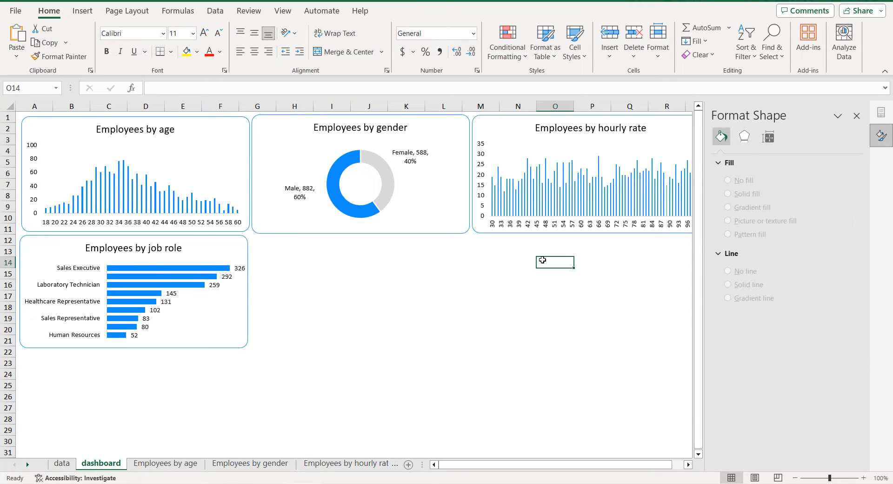
key("ctrl+v")
left_click(857, 116)
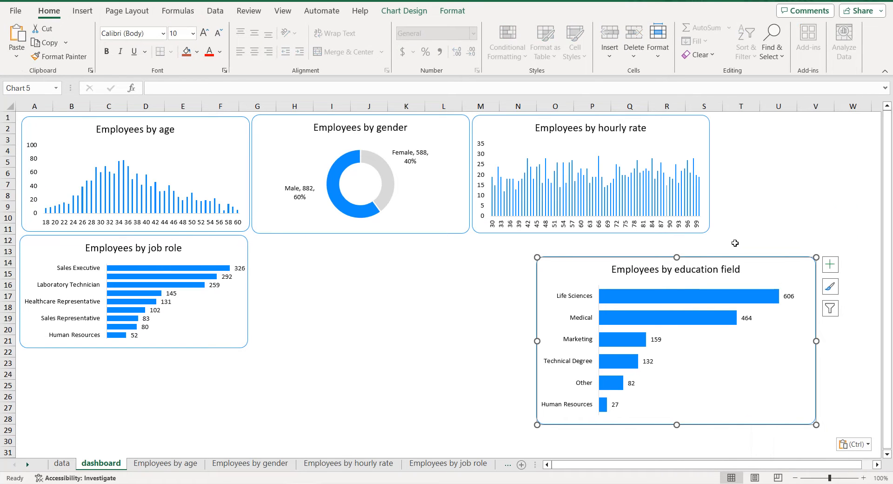
left_click_drag(721, 257, 666, 238)
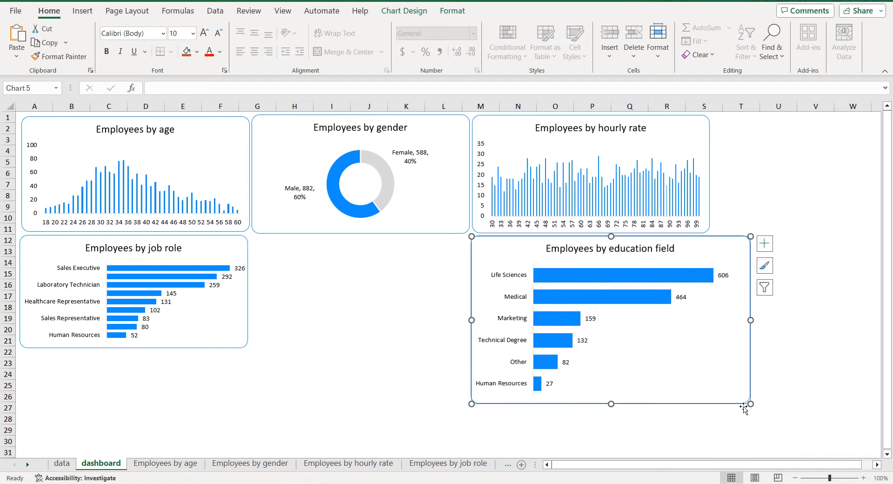
left_click_drag(750, 404, 709, 347)
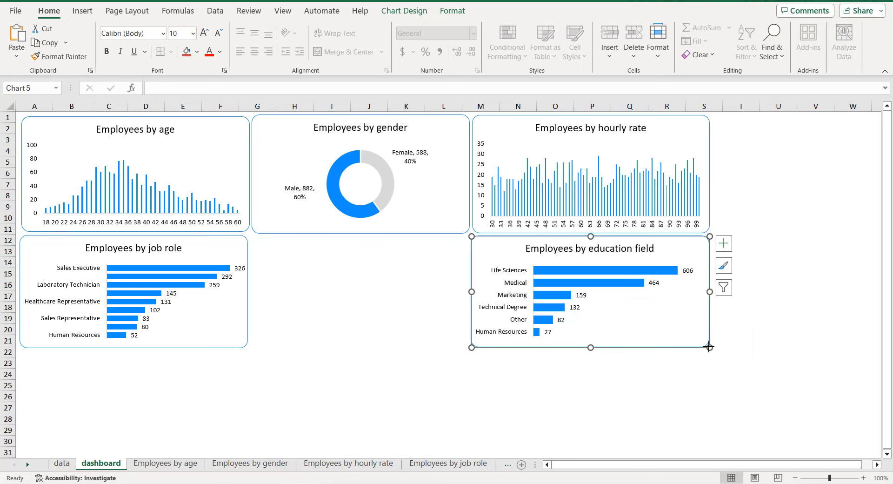
left_click(341, 343)
Step: On the Employees by marital status sheet, build the PivotTable with MaritalStatus as rows and the sum of EmployeeCount as values
left_click(29, 465)
left_click(29, 464)
left_click(29, 465)
left_click(29, 464)
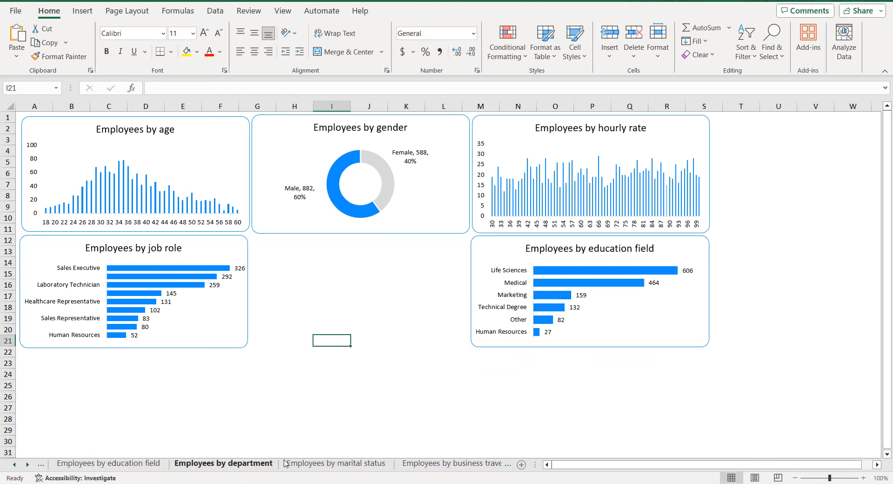
left_click(321, 463)
scroll(739, 228, "down", 4)
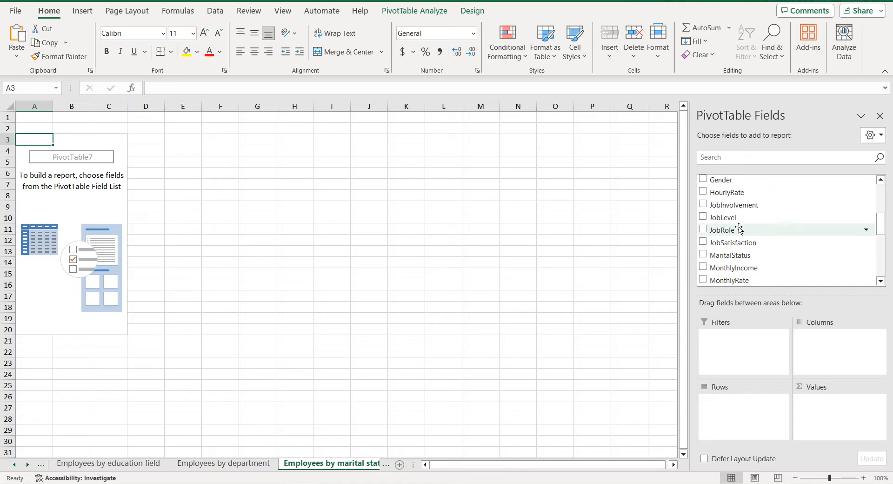
left_click(703, 254)
scroll(716, 247, "up", 2)
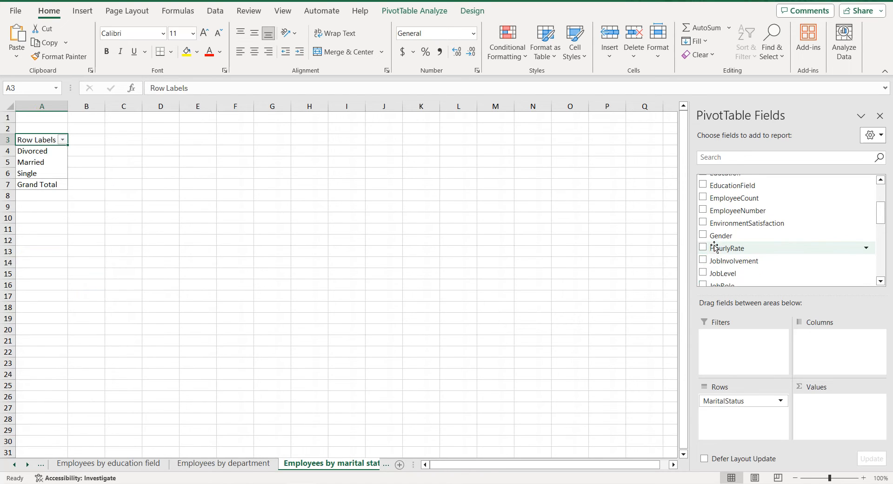
left_click(703, 198)
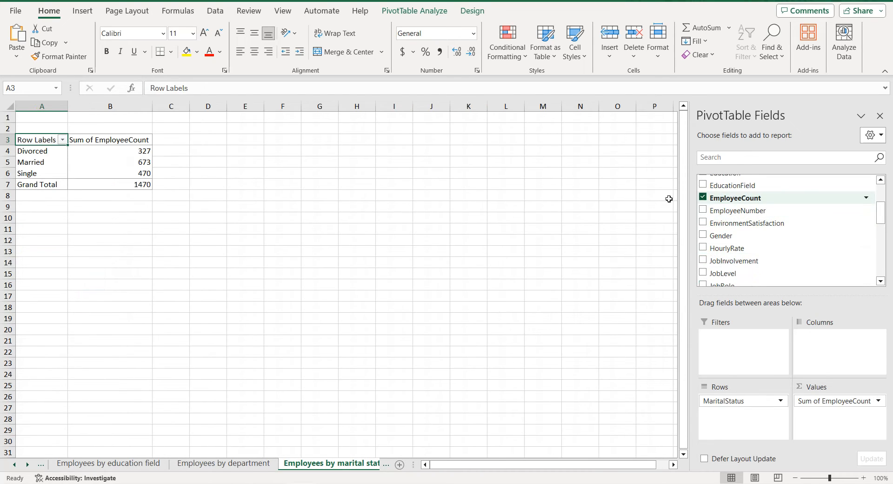
Step: Copy the PivotTable range A3:B6, without the Grand Total row, into a plain table starting at cell E3
left_click_drag(38, 140, 121, 177)
key("ctrl+c")
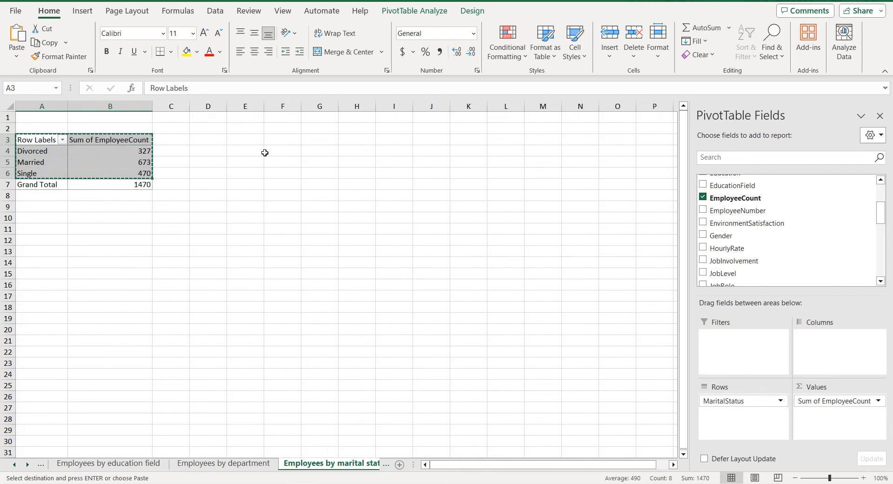
right_click(256, 140)
left_click(316, 180)
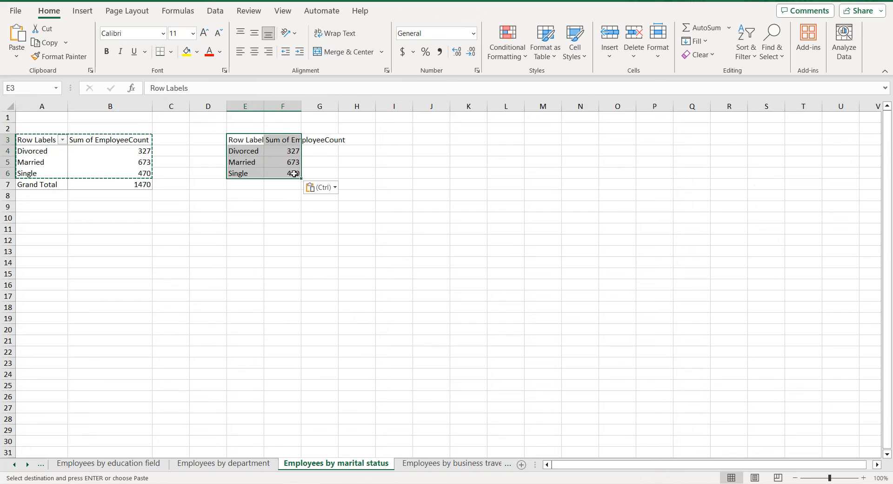
Step: Rename the headers of the copied table to Marital status in E3 and Total in F3
left_click(242, 141)
triple_click(152, 88)
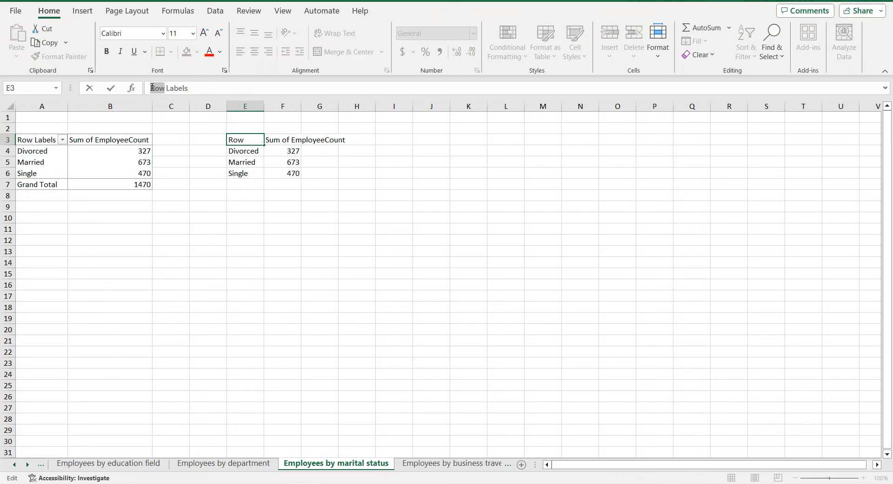
type("Ma")
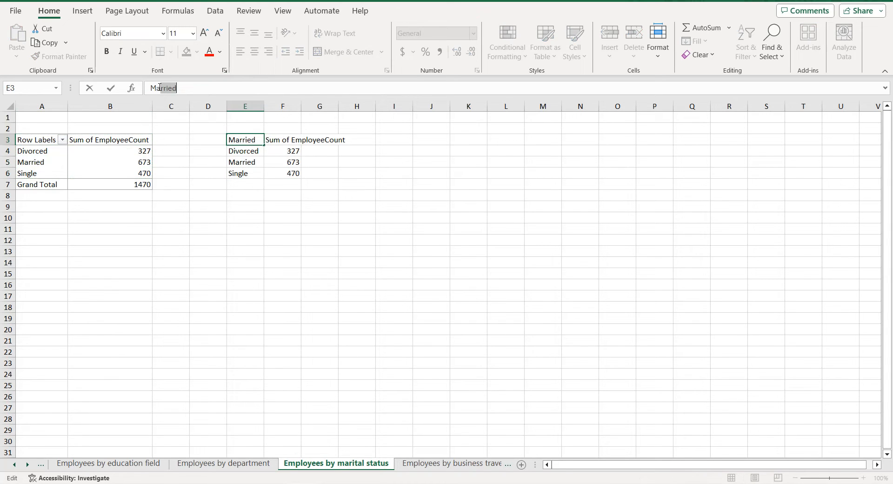
type("rital status")
key("Tab")
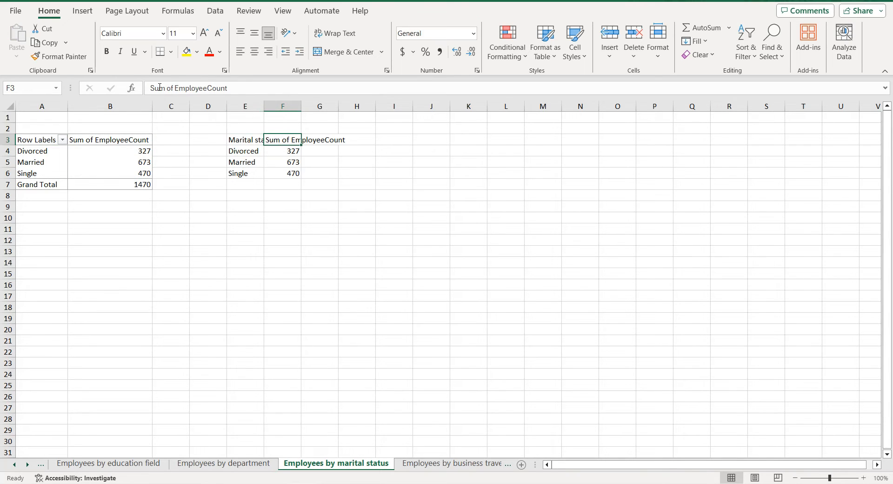
type("T")
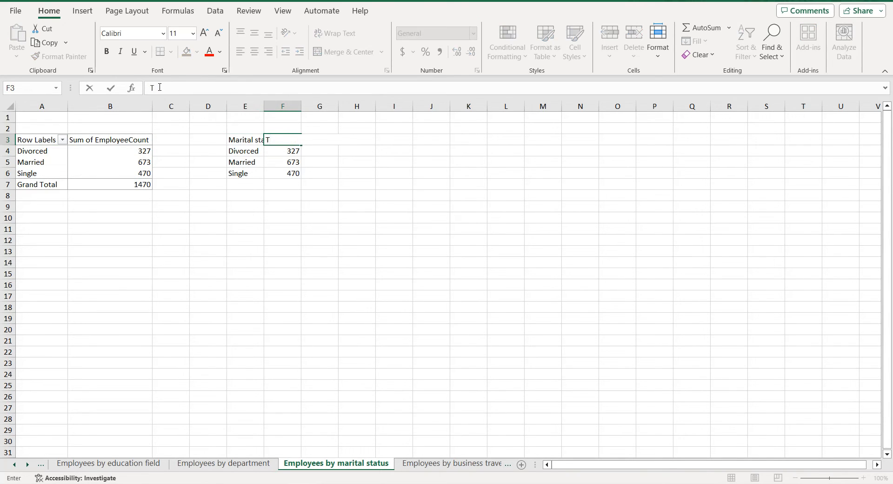
type("otal")
key("Return")
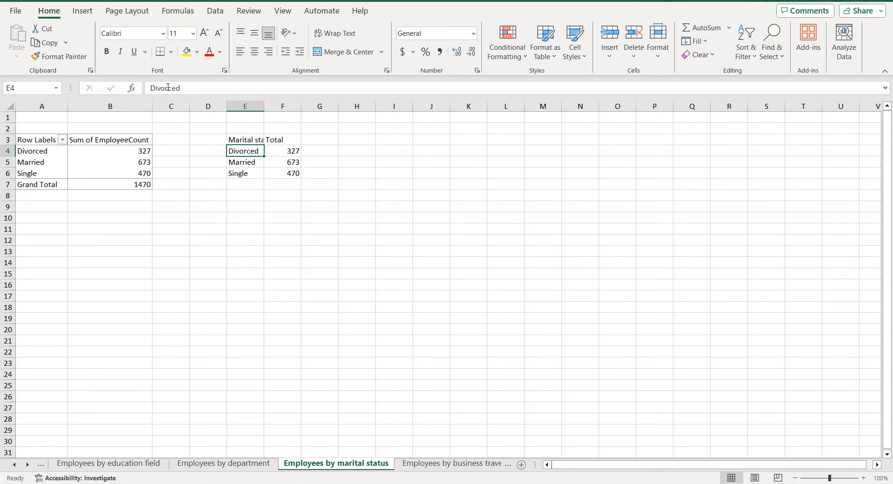
Step: Insert a doughnut chart based on the copied marital status table in E3:F6
left_click(240, 139)
key("ctrl+a")
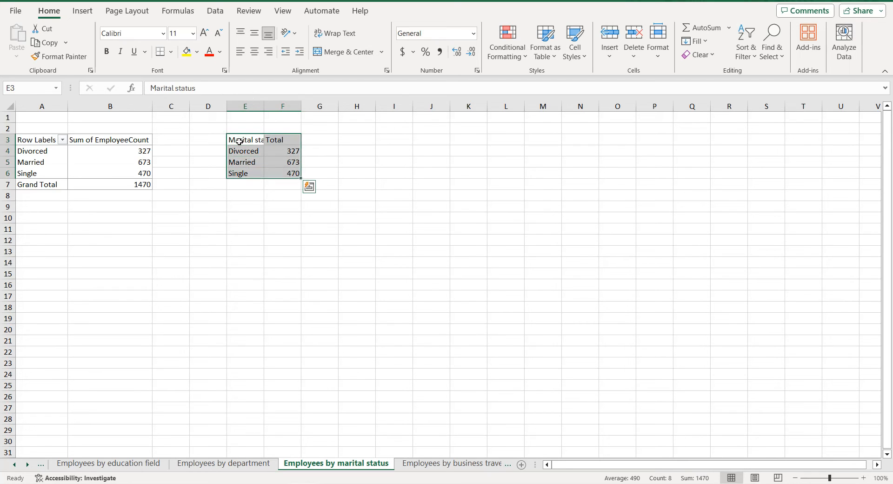
left_click(97, 14)
left_click(279, 51)
left_click(356, 85)
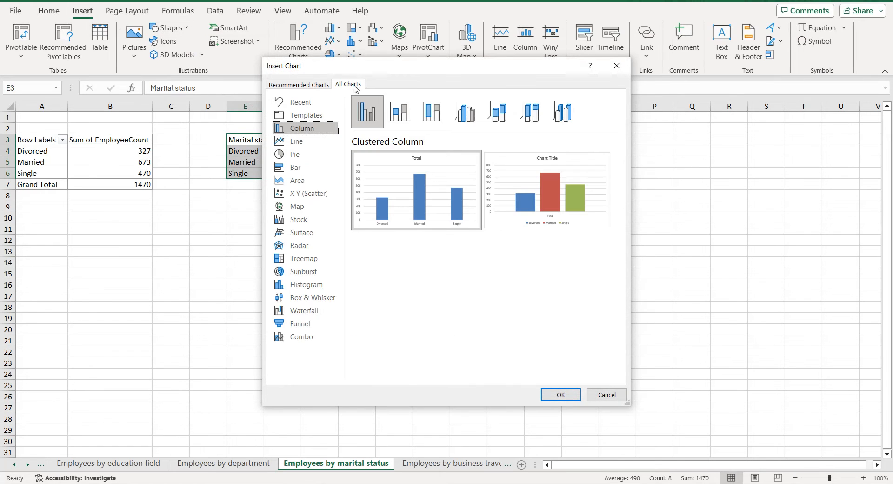
left_click(297, 154)
left_click(498, 112)
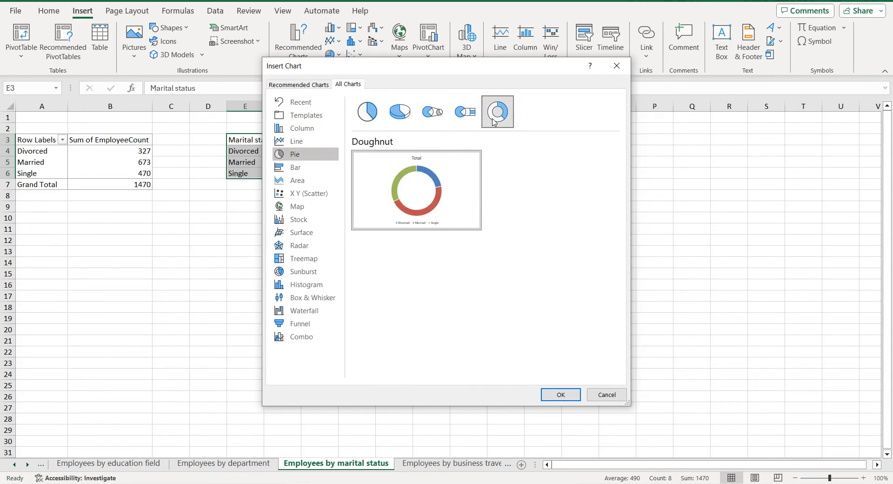
left_click(561, 395)
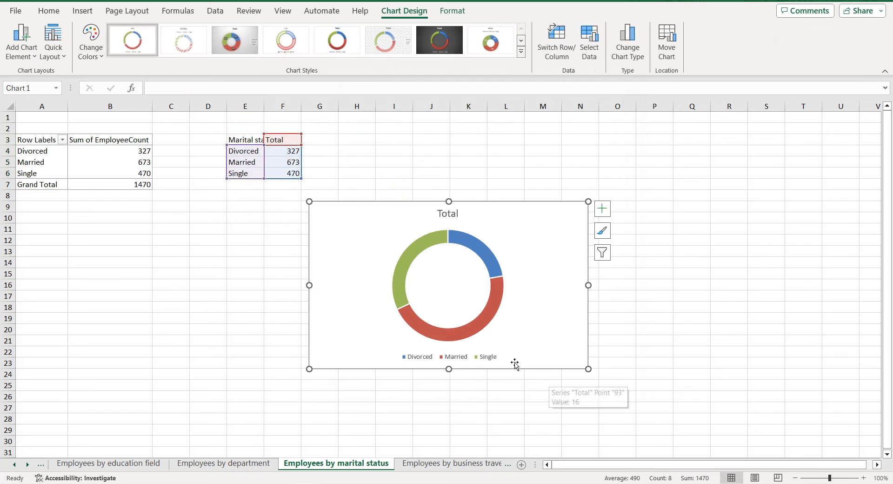
Step: Delete the doughnut chart's legend and replace its title with the sheet name, Employees by marital status
left_click(480, 362)
key("Delete")
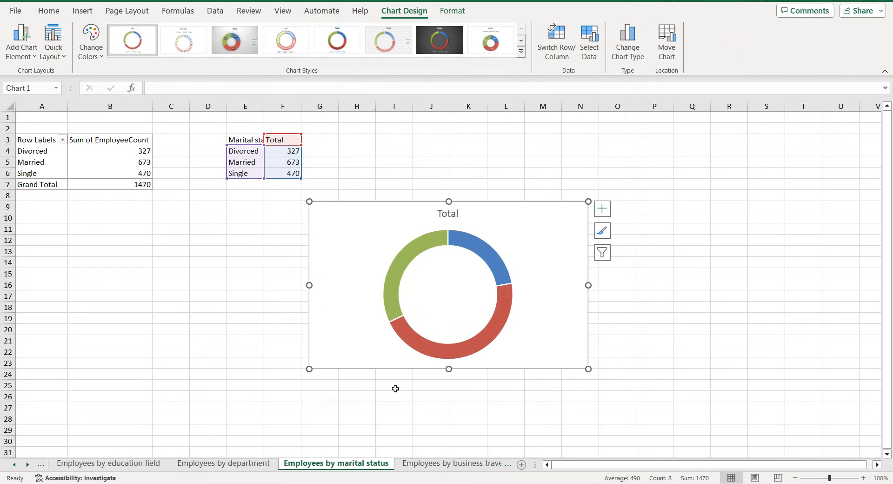
double_click(353, 462)
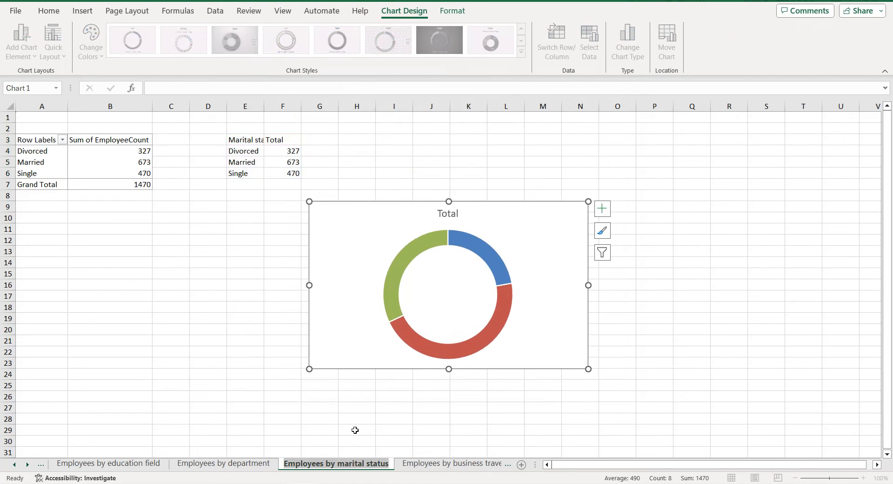
double_click(449, 214)
double_click(449, 213)
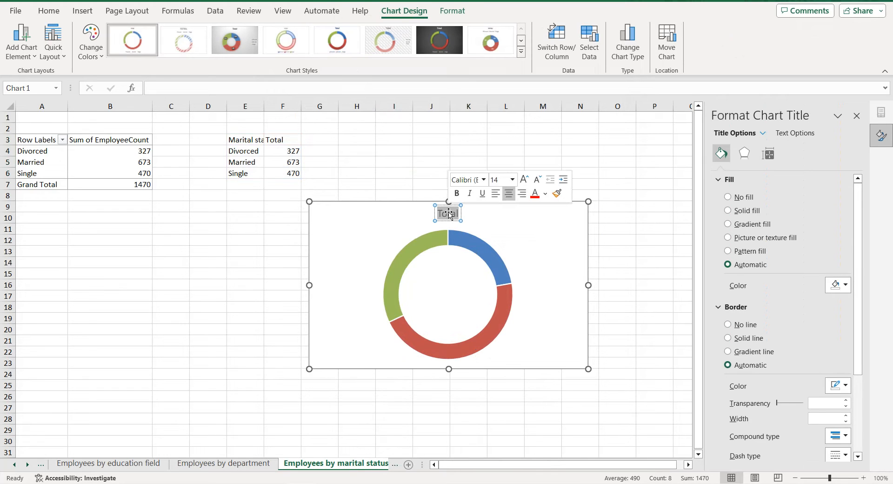
key("ctrl+v")
left_click(533, 214)
Step: Fill the Divorced slice of the doughnut with the recently used bright blue
left_click(485, 246)
left_click(485, 246)
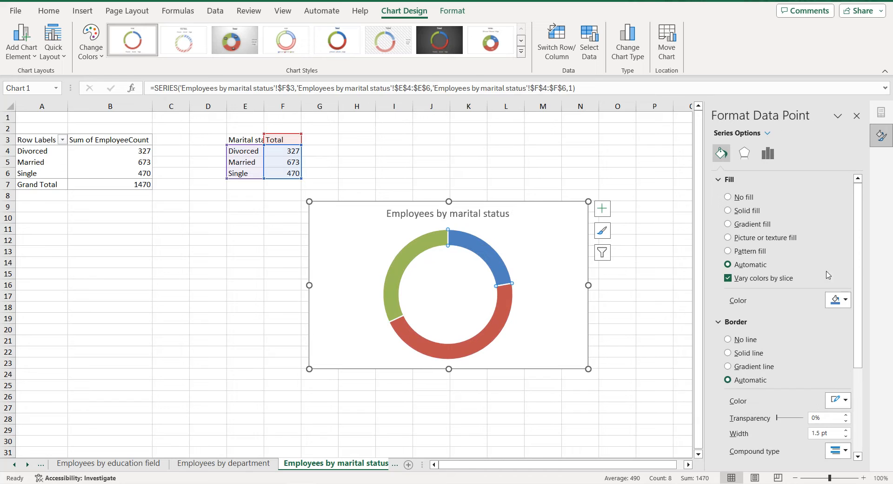
left_click(839, 299)
left_click(802, 443)
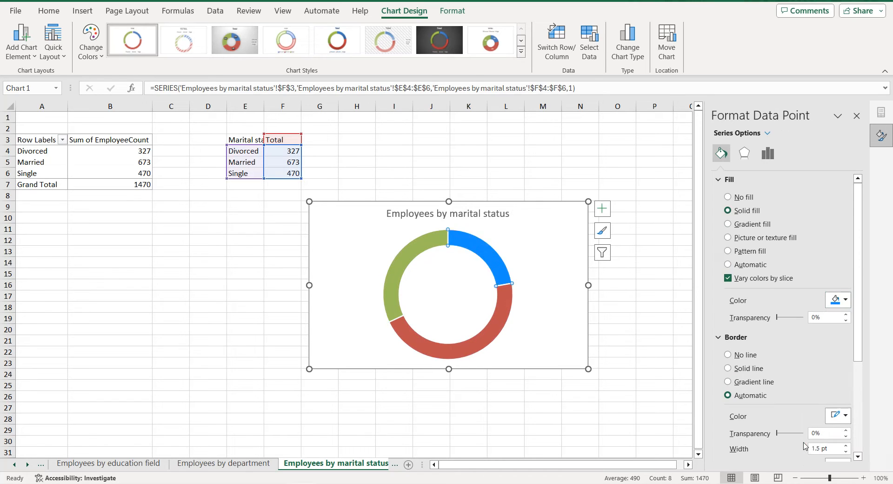
Step: Fill the Married slice with light gray and the Single slice with a darker gray
left_click(499, 326)
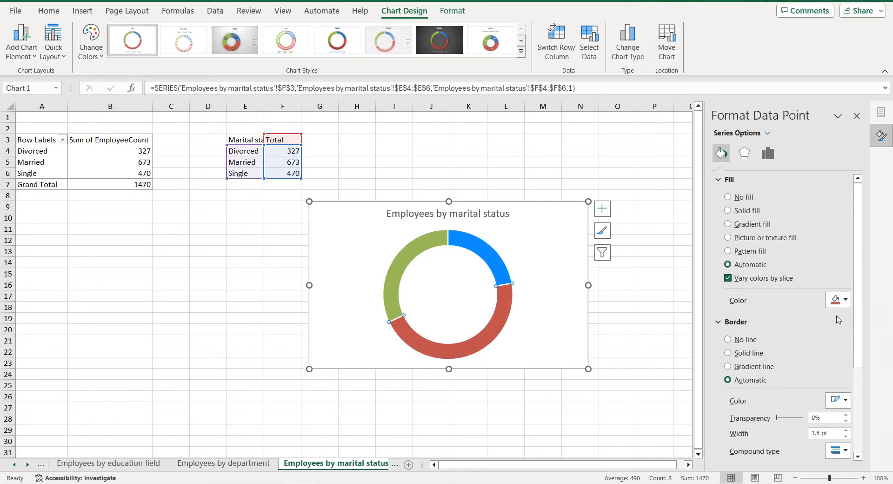
left_click(837, 300)
left_click(805, 349)
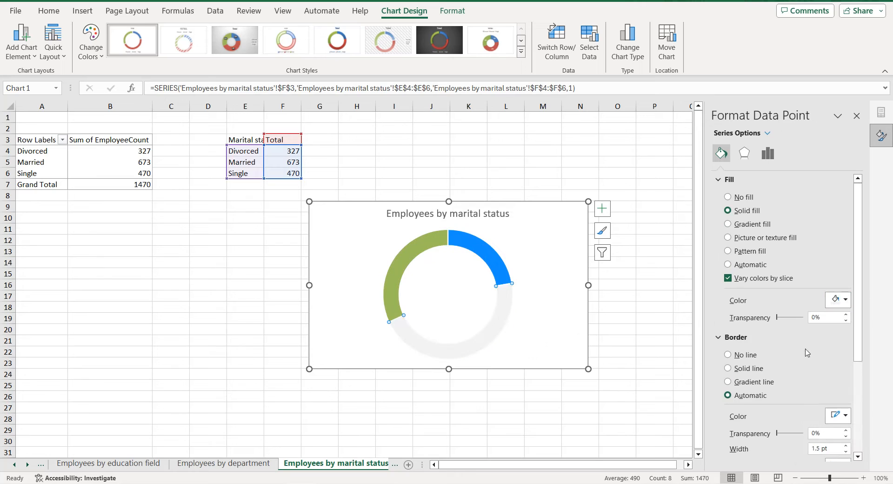
left_click(838, 300)
left_click(806, 355)
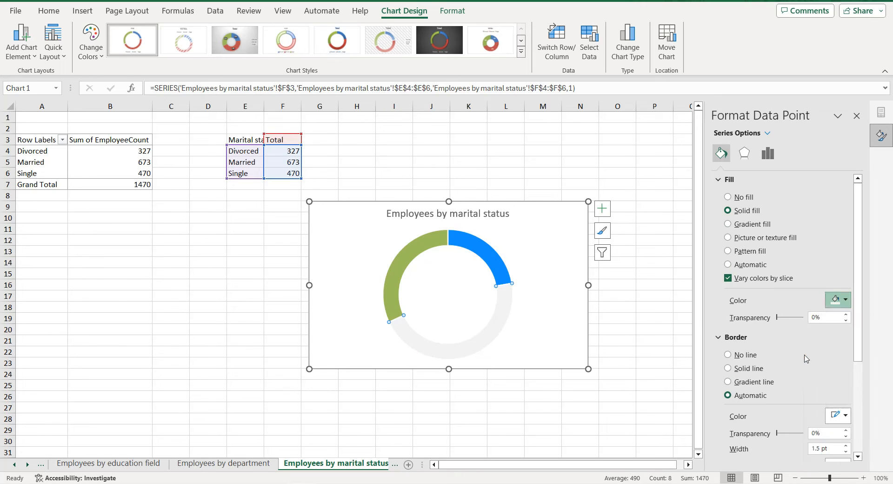
left_click(411, 255)
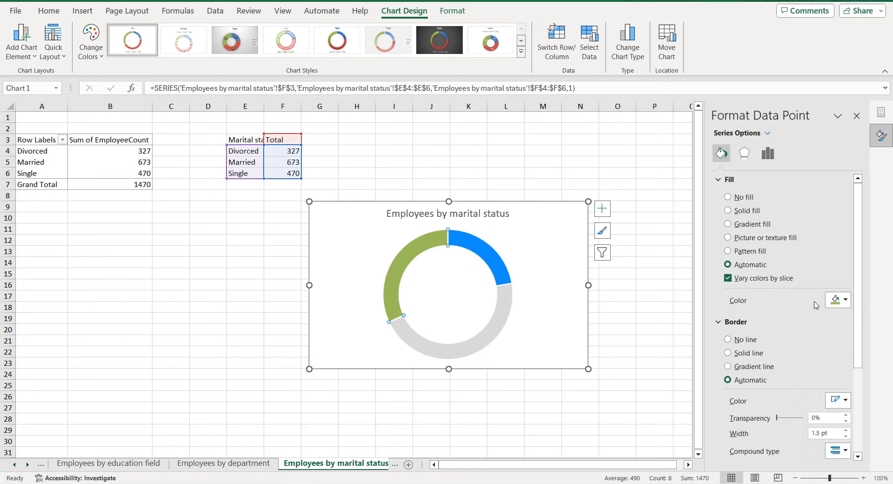
left_click(838, 300)
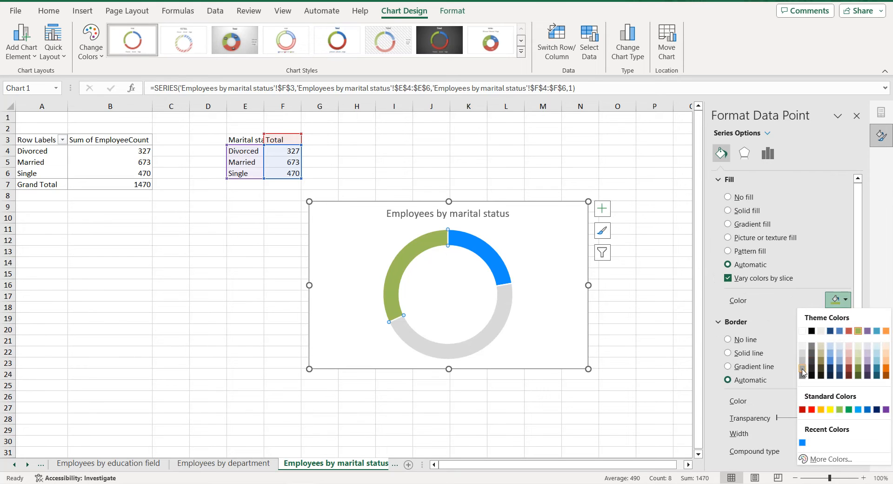
left_click(803, 368)
left_click(540, 254)
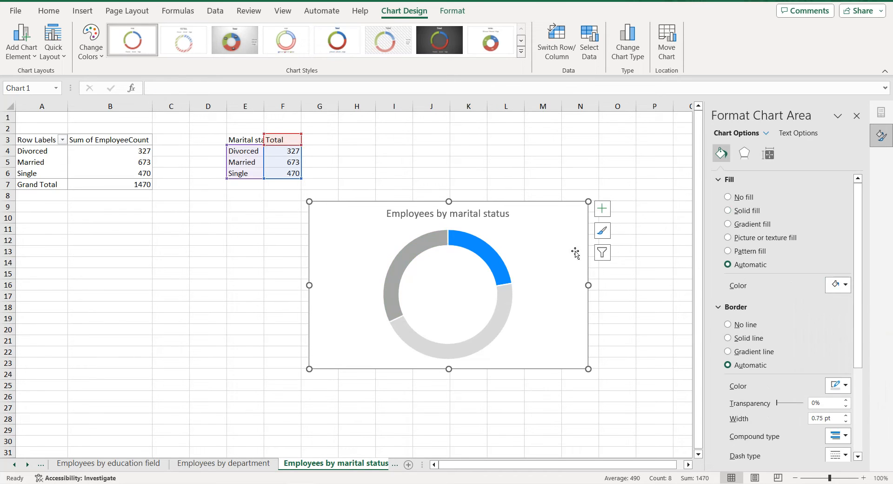
Step: Set the doughnut hole size of the data series to 60%
left_click(481, 255)
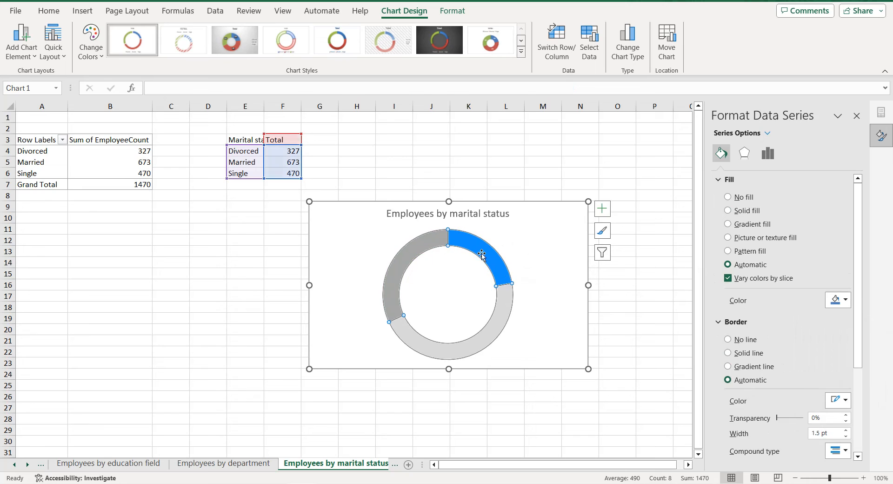
left_click(769, 153)
left_click(816, 251)
double_click(816, 252)
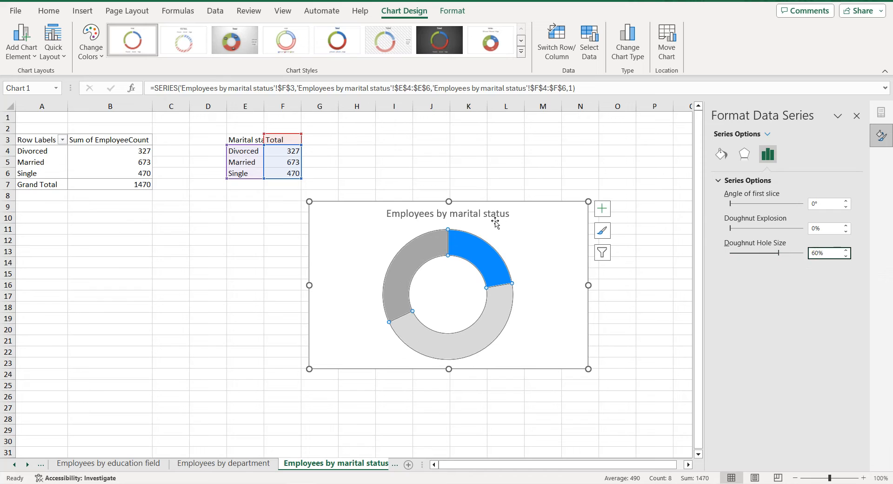
Step: Add data labels to the doughnut chart that show category name, value and percentage
left_click(570, 240)
left_click(602, 208)
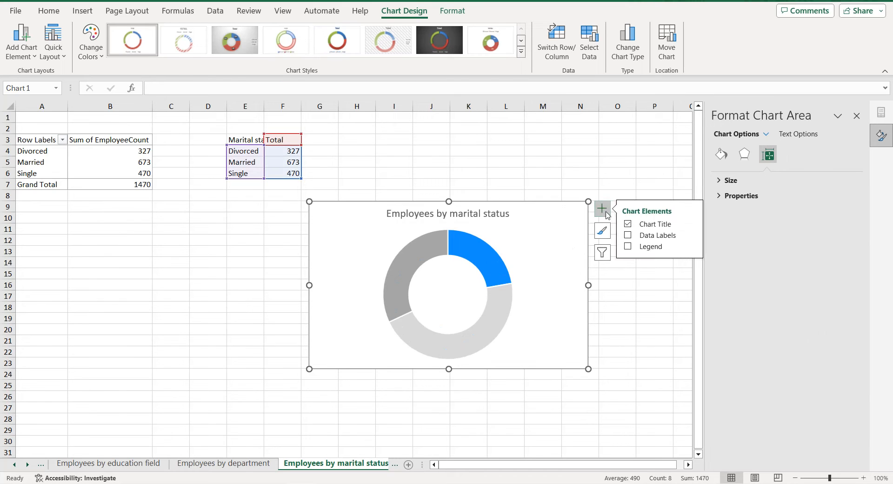
left_click(697, 238)
left_click(721, 268)
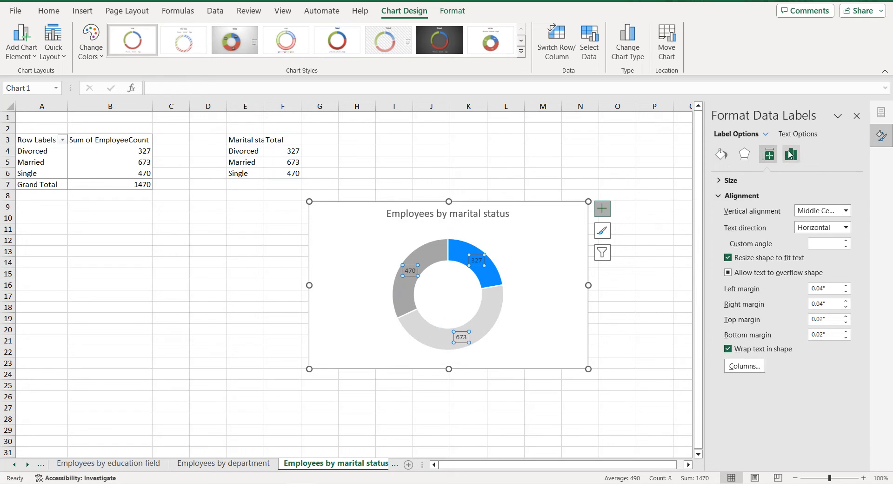
left_click(791, 154)
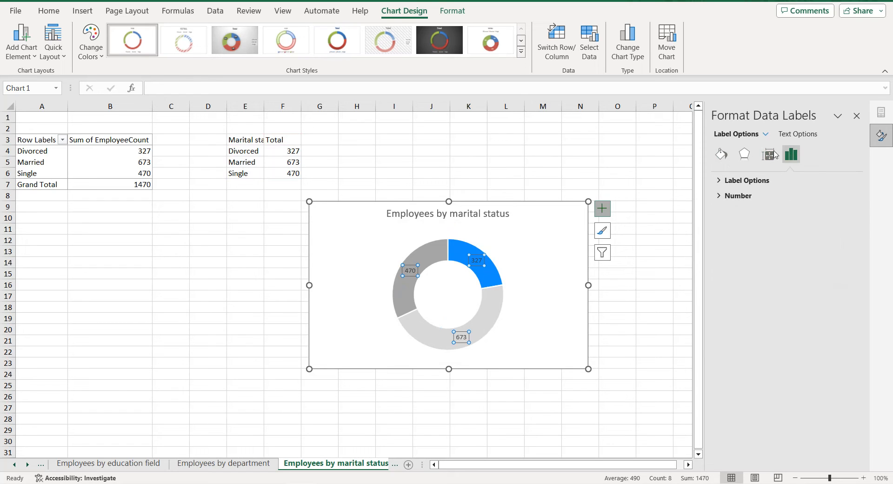
left_click(719, 180)
left_click(734, 266)
left_click(734, 236)
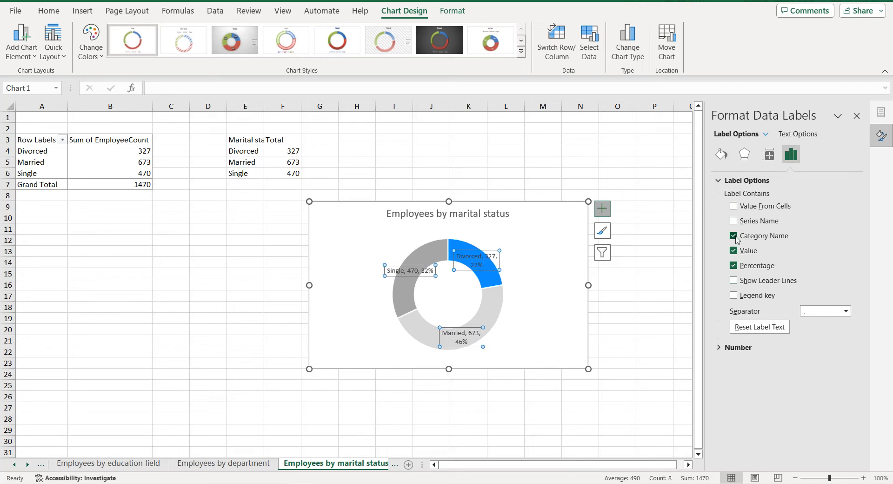
Step: Move the Divorced, Single and Married data labels outside the ring, each beside its own slice
left_click_drag(504, 265, 547, 253)
left_click(432, 269)
left_click_drag(426, 276, 383, 269)
left_click(464, 347)
left_click_drag(466, 347, 536, 350)
left_click(555, 308)
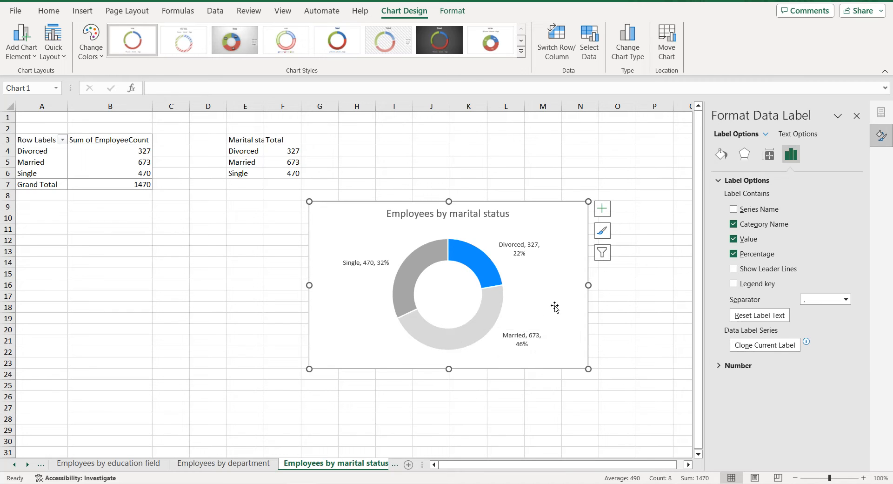
Step: Set the text color of the data labels and the chart title to black
left_click(530, 337)
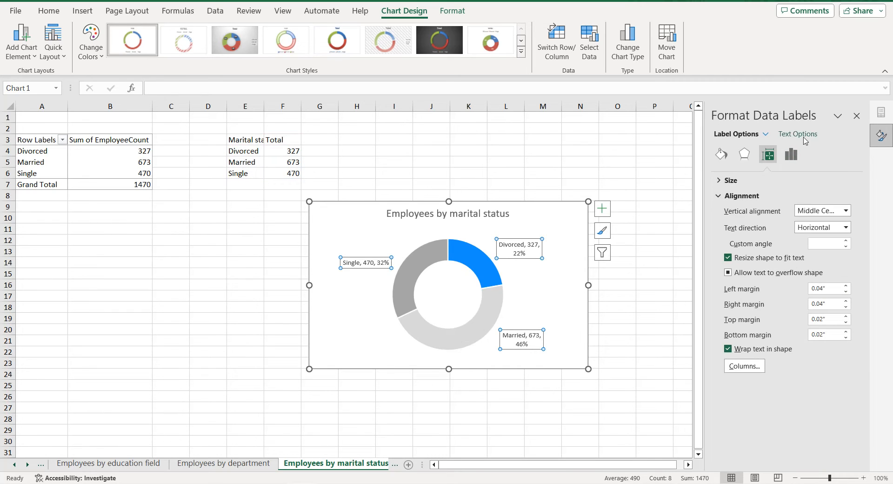
left_click(804, 136)
left_click(836, 271)
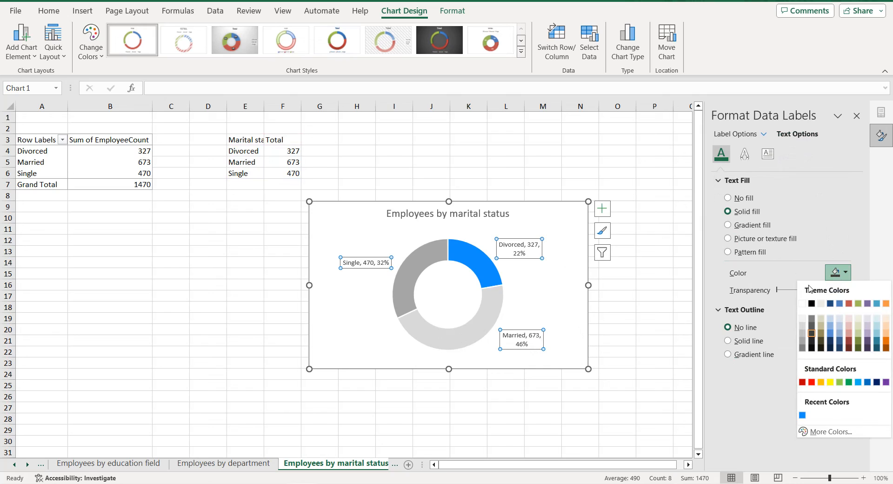
left_click(812, 304)
left_click(484, 214)
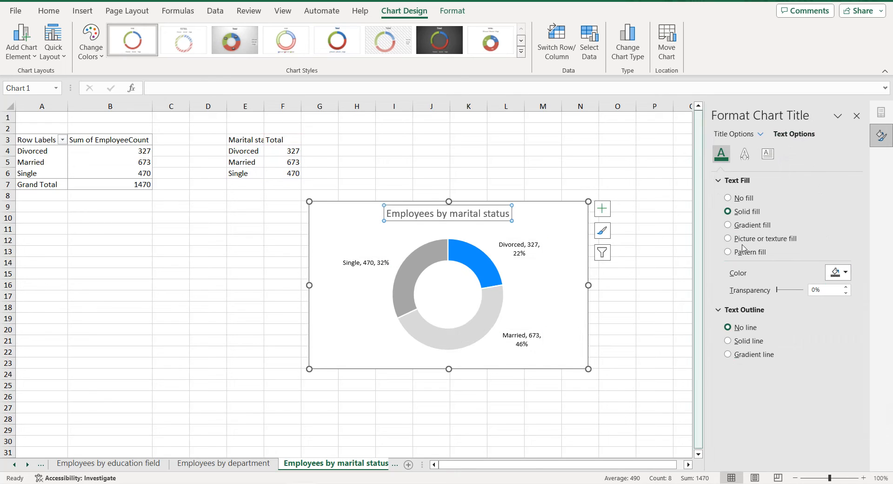
left_click(835, 275)
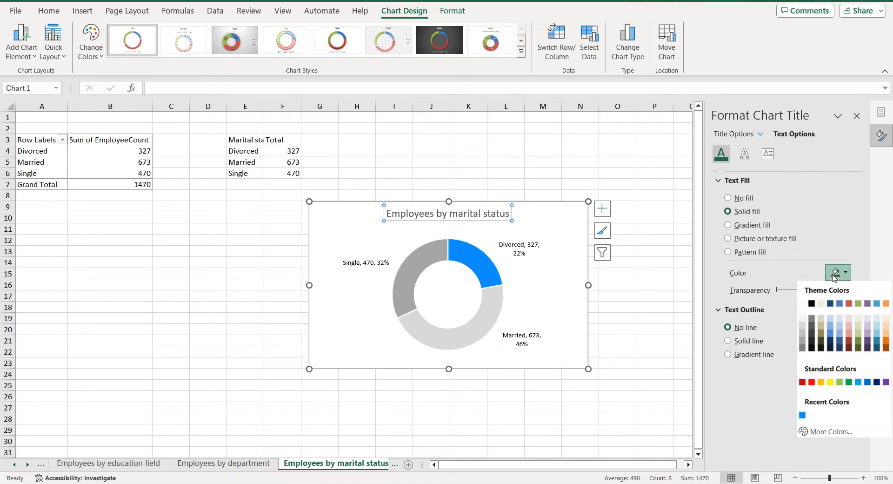
left_click(812, 304)
Step: Give the Employees by marital status chart area a border in the recently used bright blue and rounded corners
left_click(564, 225)
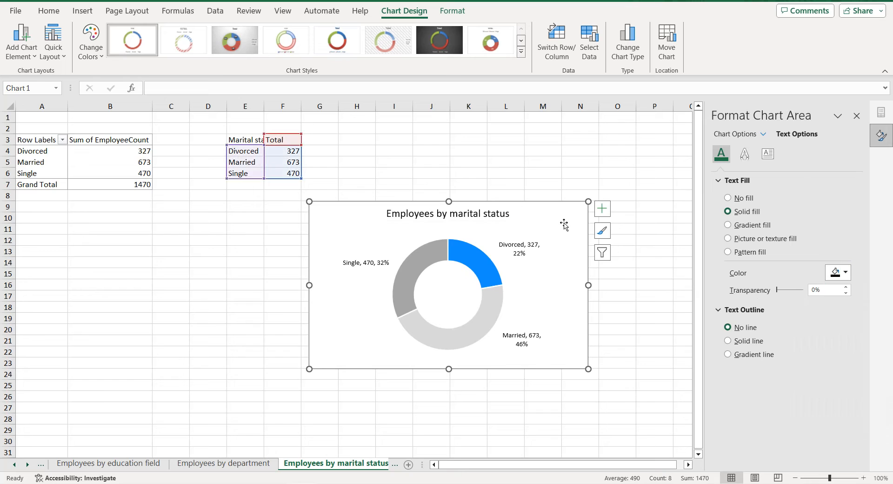
left_click(753, 134)
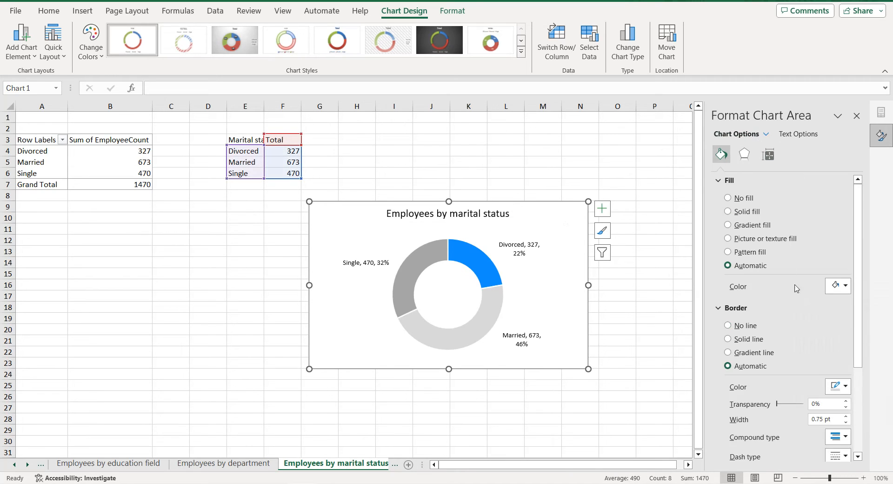
scroll(796, 289, "down", 3)
left_click(845, 303)
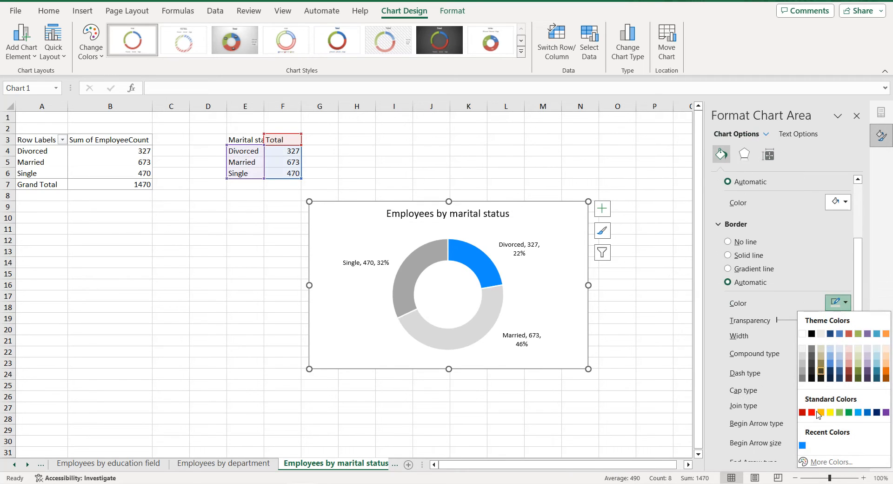
left_click(803, 446)
scroll(795, 400, "down", 2)
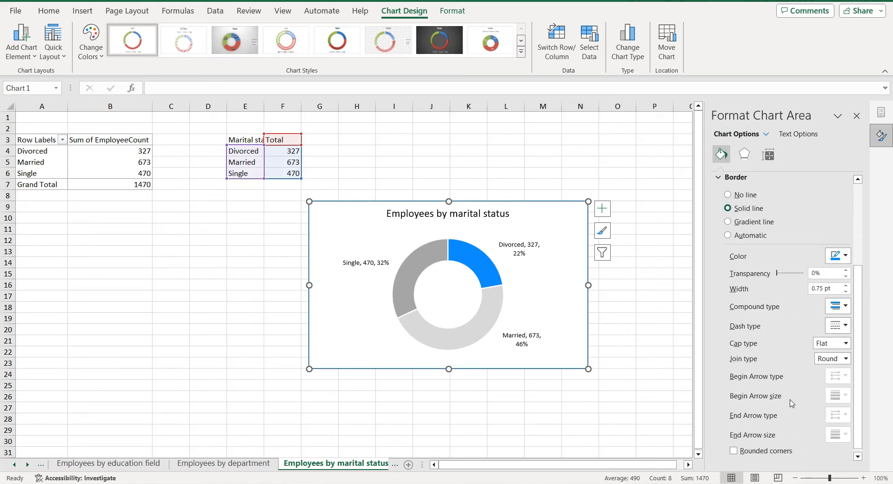
left_click(734, 451)
Step: Paste the Employees by marital status chart onto the dashboard sheet
left_click(18, 464)
left_click(17, 464)
left_click(17, 464)
left_click(15, 464)
left_click(14, 464)
left_click(15, 464)
left_click(102, 464)
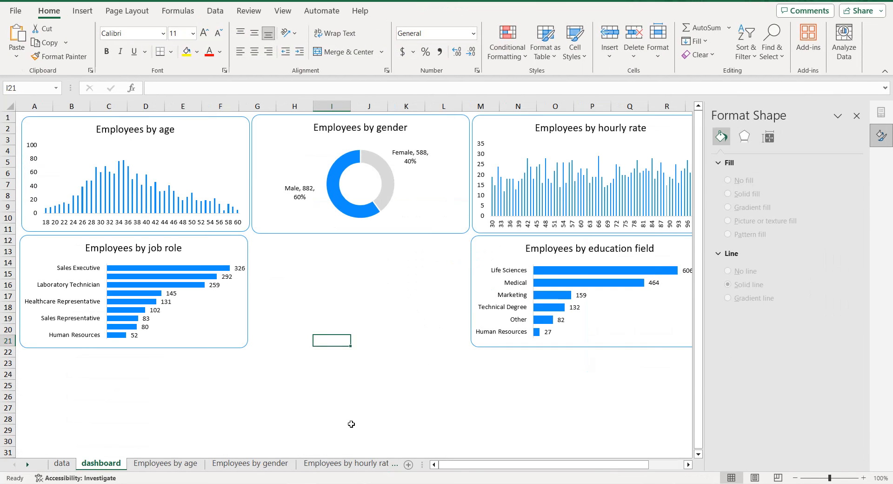
left_click(368, 408)
key("ctrl+v")
Step: Place the marital status chart in the middle column from row 22 and resize it to span about columns G to L and rows 22 to 32
left_click_drag(422, 406, 315, 351)
scroll(495, 379, "down", 1)
left_click_drag(526, 404, 469, 395)
scroll(469, 396, "down", 2)
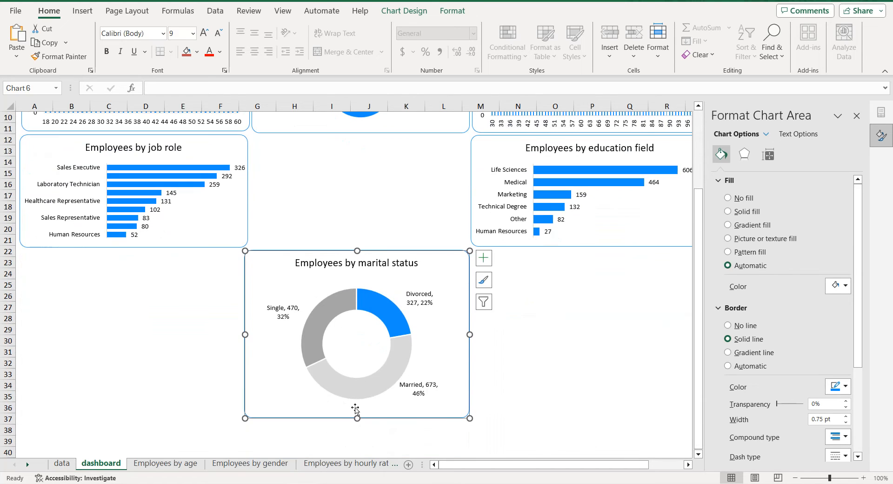
left_click_drag(357, 418, 357, 364)
scroll(571, 361, "up", 3)
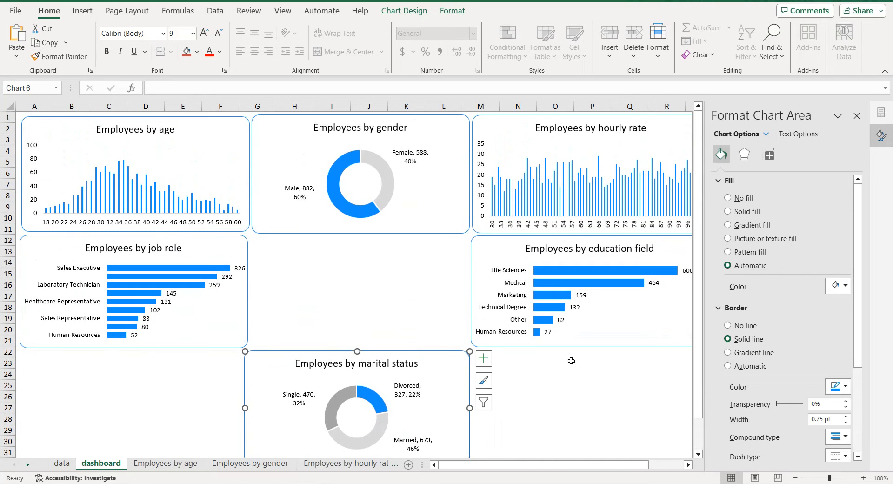
scroll(572, 361, "down", 1)
scroll(572, 361, "up", 1)
scroll(421, 385, "down", 1)
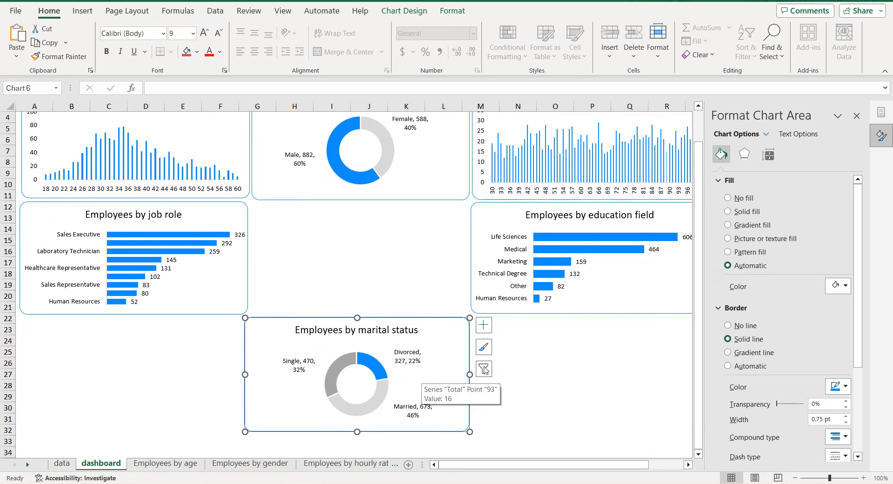
left_click(527, 351)
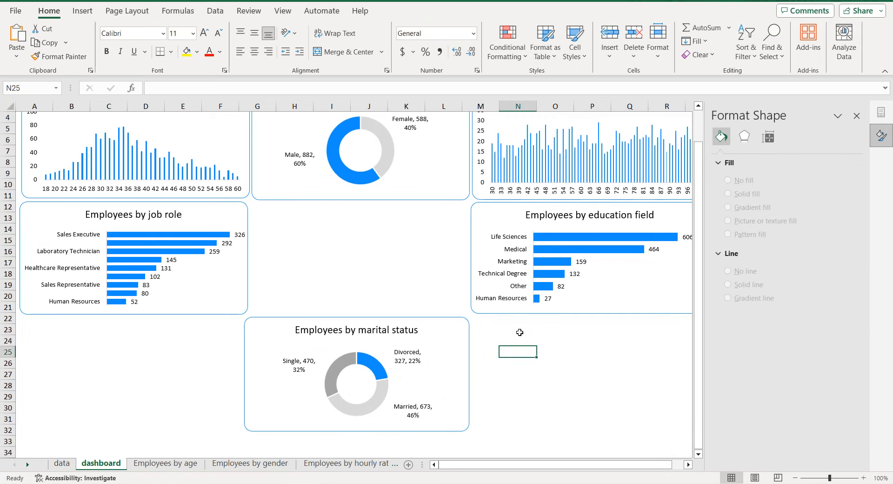
Step: On the Employees by department sheet, build the PivotTable with Department as rows and the sum of EmployeeCount as values
left_click(28, 463)
left_click(27, 463)
left_click(27, 464)
left_click(27, 464)
left_click(27, 464)
left_click(15, 464)
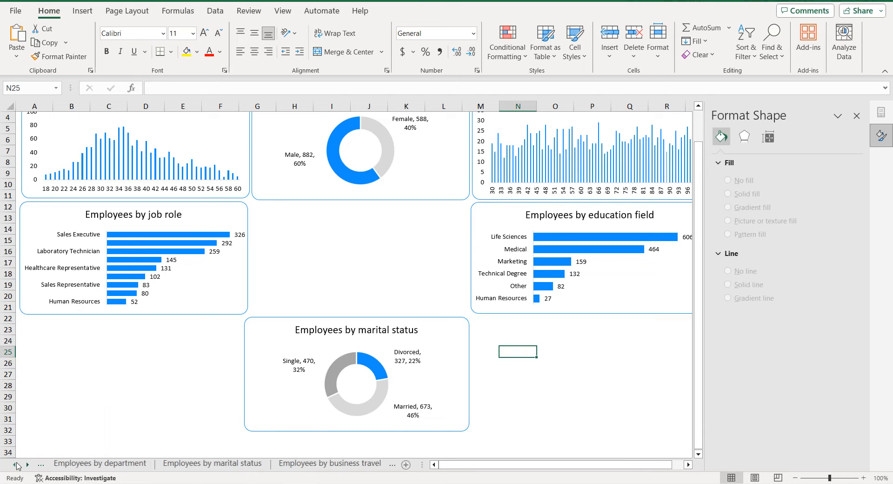
left_click(103, 464)
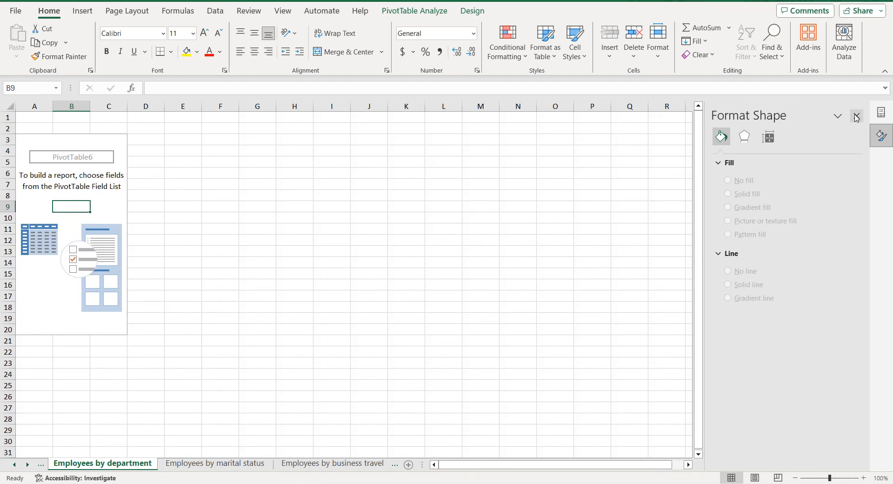
left_click(857, 115)
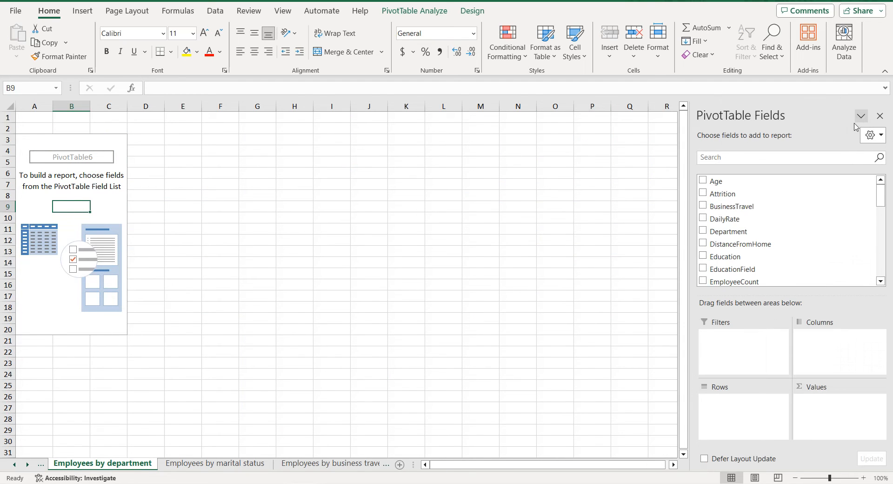
left_click(703, 231)
scroll(716, 244, "down", 1)
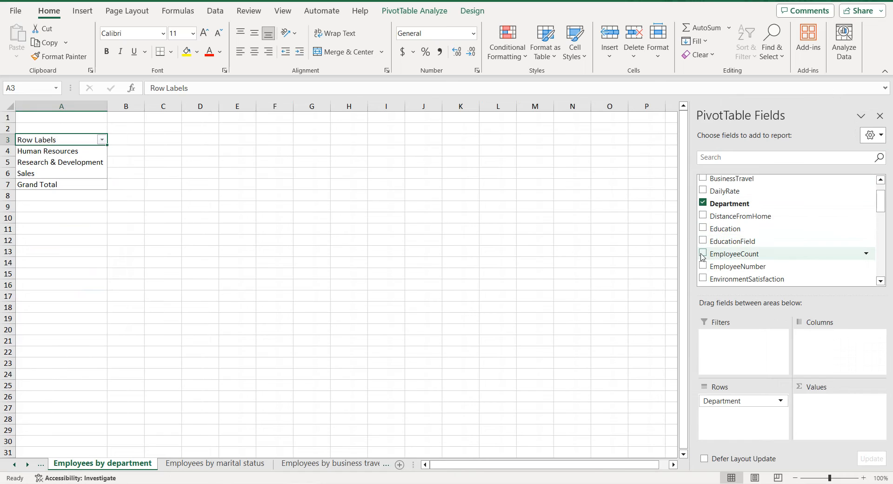
left_click(703, 253)
Step: Copy the PivotTable's header and department rows A3:B6, without the grand total, and paste them as values at E3
left_click_drag(70, 139, 152, 170)
key("ctrl+c")
left_click(283, 139)
right_click(282, 139)
left_click(331, 177)
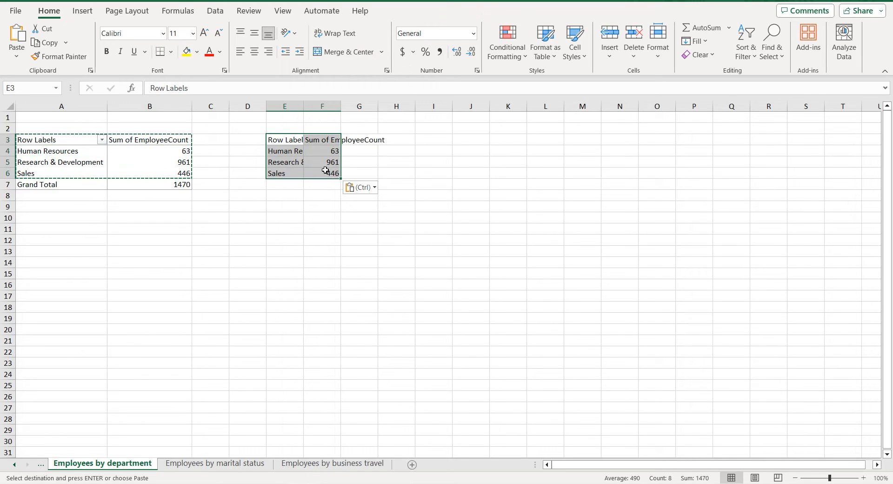
Step: Rename the copied range's headers to Department in E3 and Total in F3
left_click(293, 140)
left_click(168, 88)
double_click(168, 89)
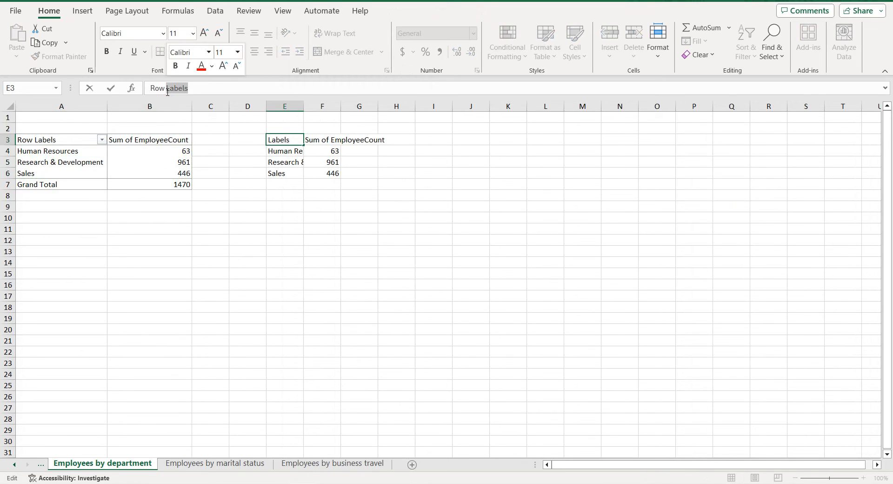
triple_click(168, 90)
type("D")
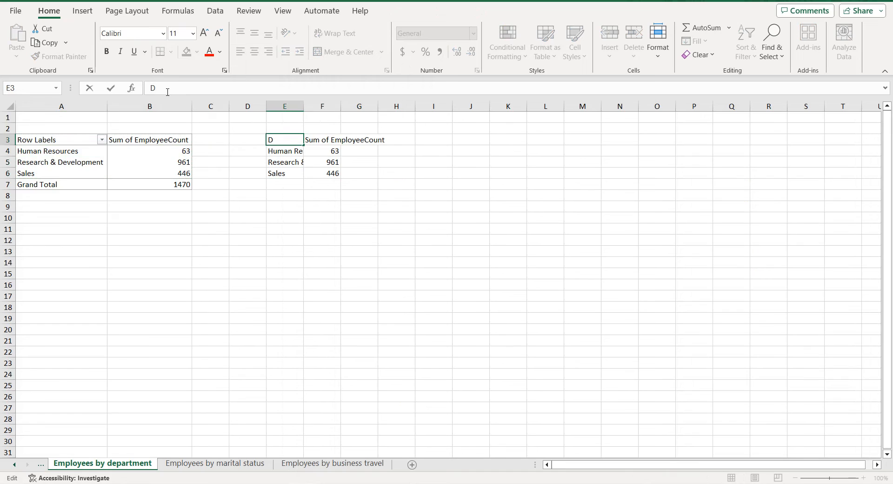
type("epart,me")
key("BackSpace")
type("me")
left_click(174, 88)
key("BackSpace")
key("Tab")
triple_click(216, 87)
type("T")
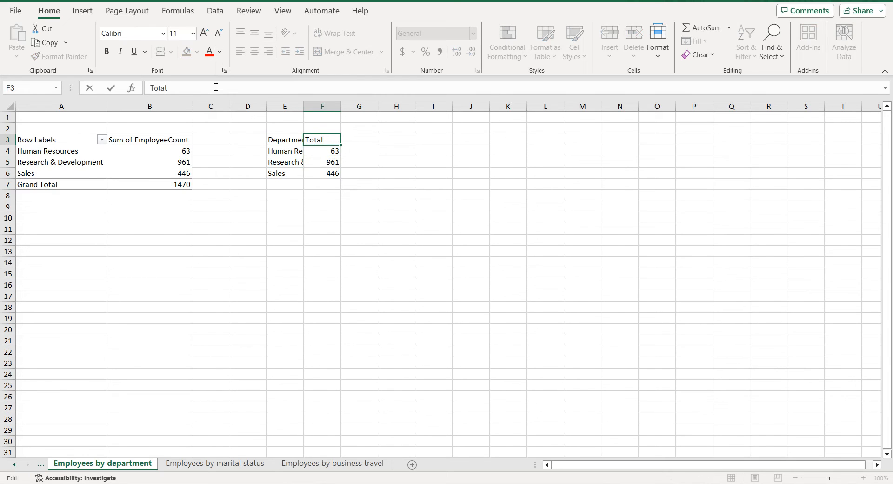
type("otal")
Step: Convert E3:F6 into a table with headers and sort its Total column from largest to smallest
left_click_drag(286, 140, 338, 174)
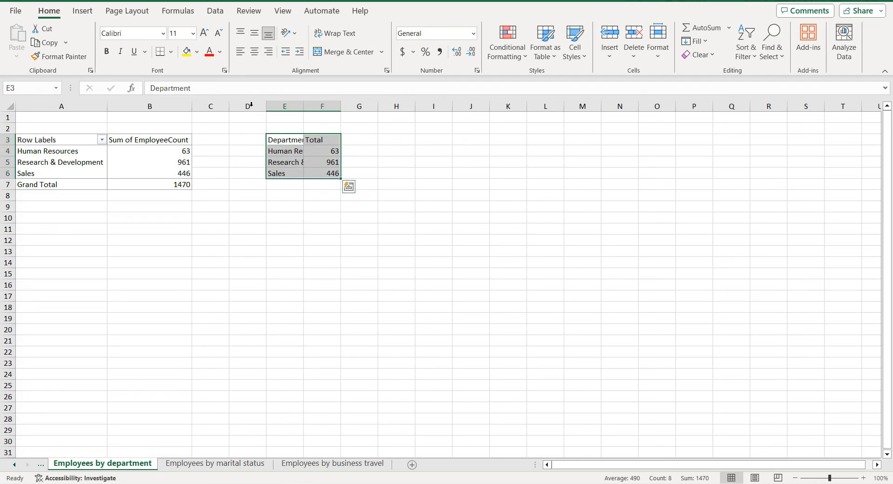
left_click(84, 10)
left_click(99, 37)
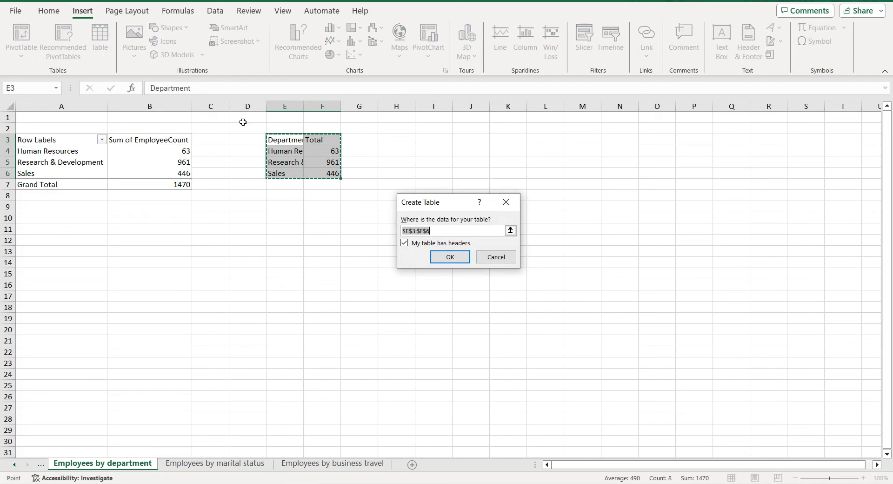
left_click(450, 262)
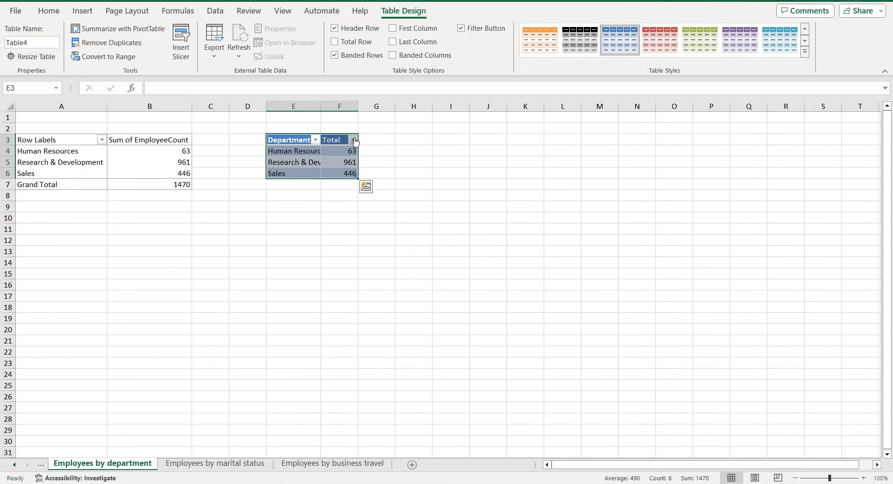
left_click(354, 140)
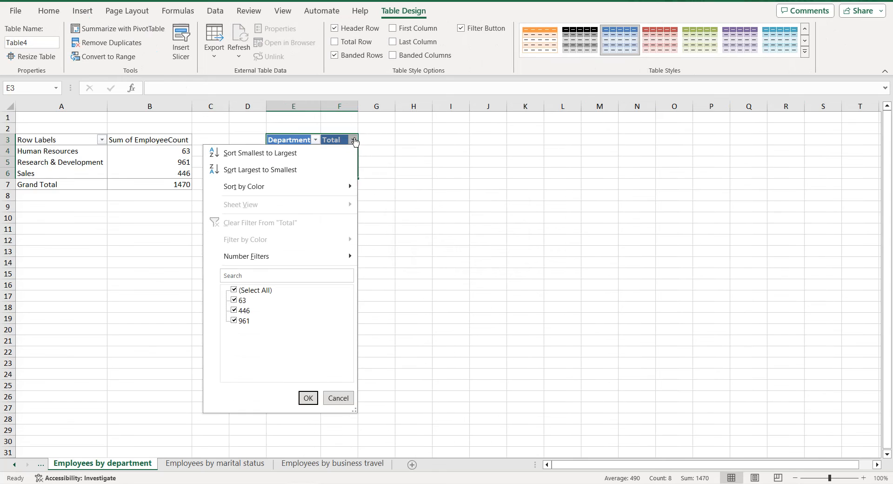
left_click(289, 170)
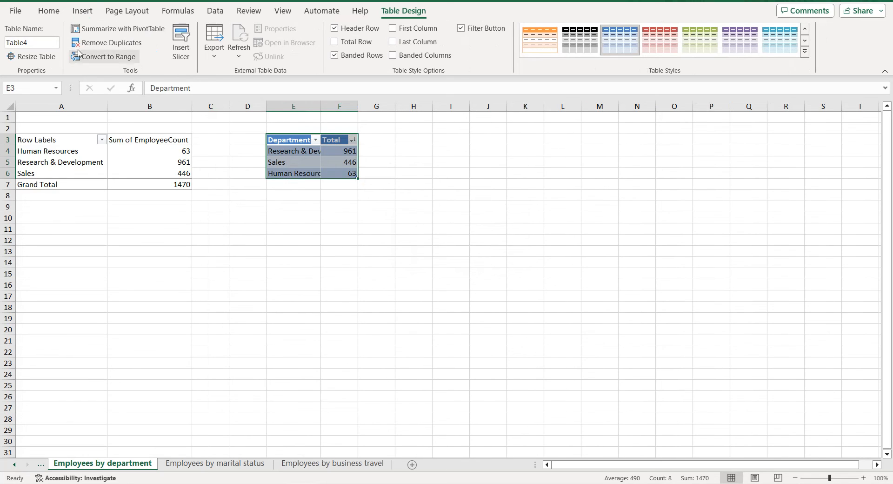
Step: Insert the recommended clustered column chart for the department table
left_click(86, 14)
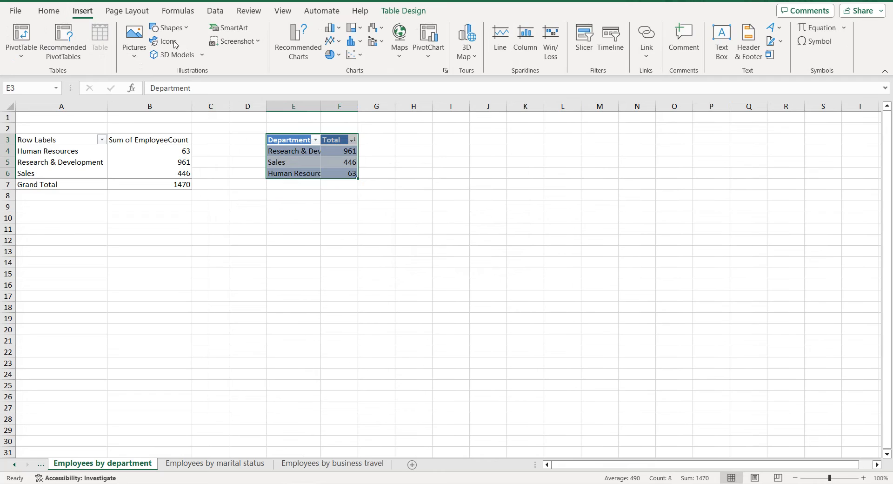
left_click(298, 39)
left_click(346, 222)
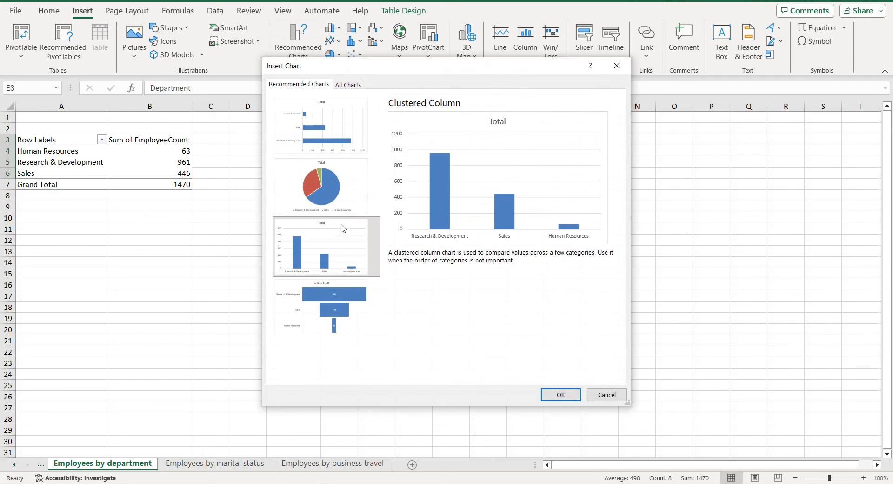
left_click(561, 394)
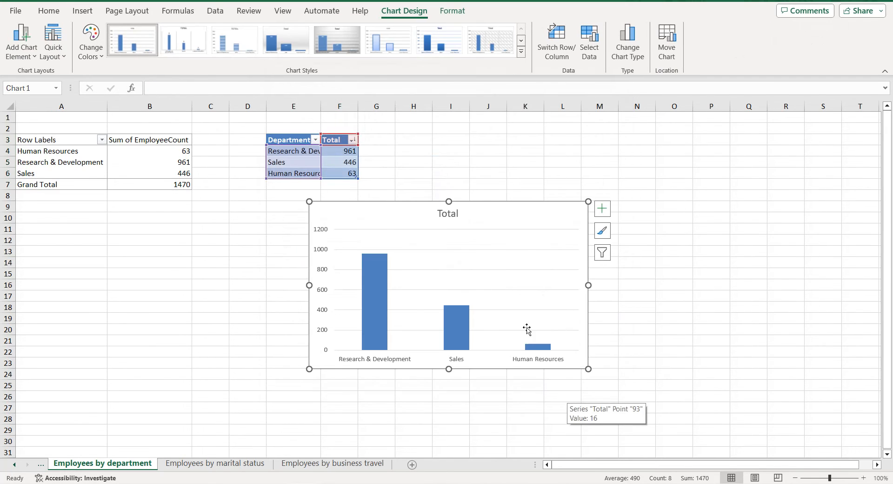
Step: Copy the sheet name and use it as the chart title, Employees by department
double_click(123, 464)
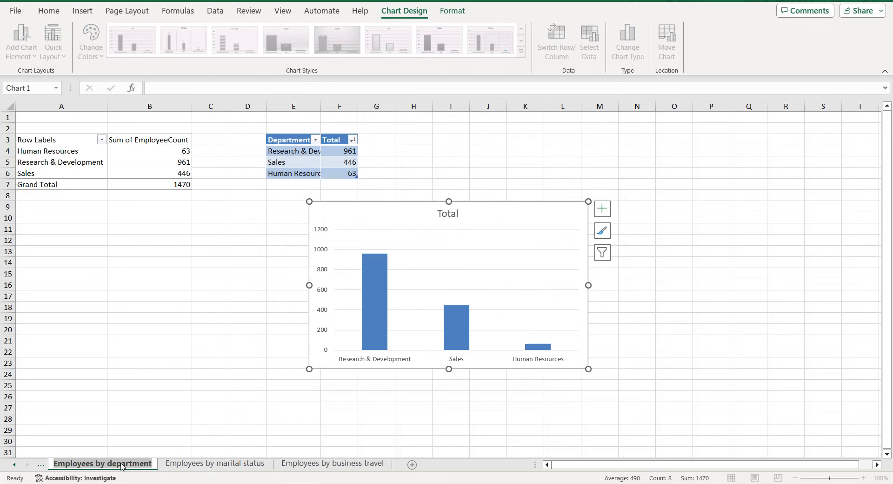
double_click(447, 214)
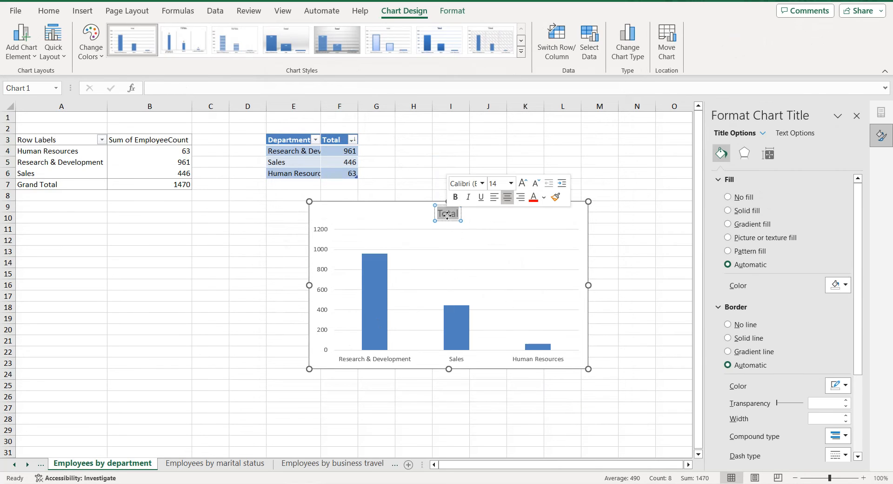
key("ctrl+v")
left_click(548, 219)
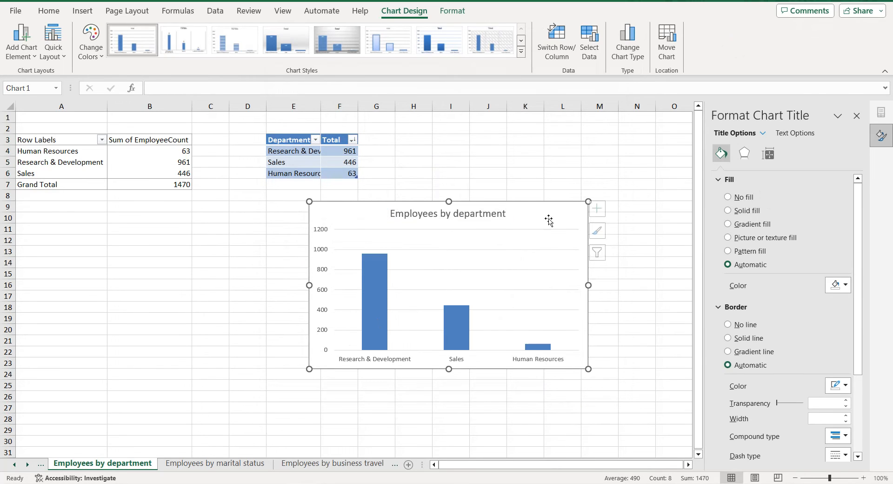
Step: Remove the gridlines and the vertical axis from the department chart and add data labels
left_click(602, 208)
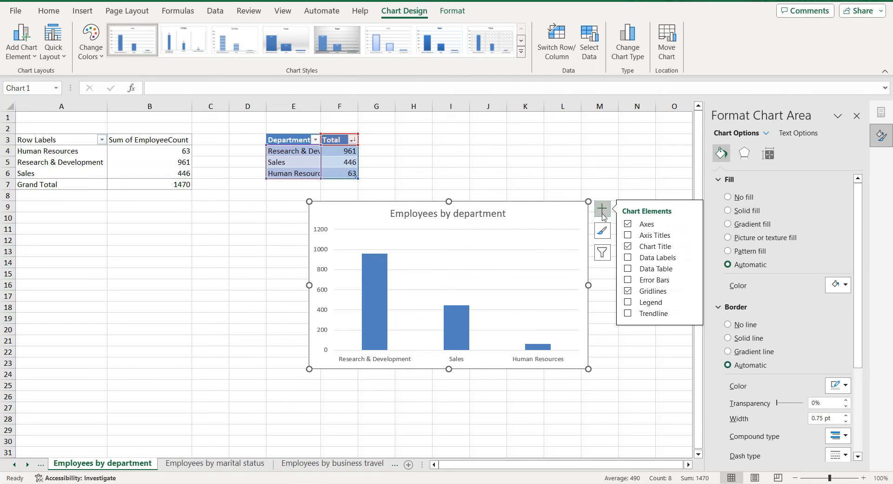
left_click(629, 292)
left_click(629, 258)
left_click(334, 251)
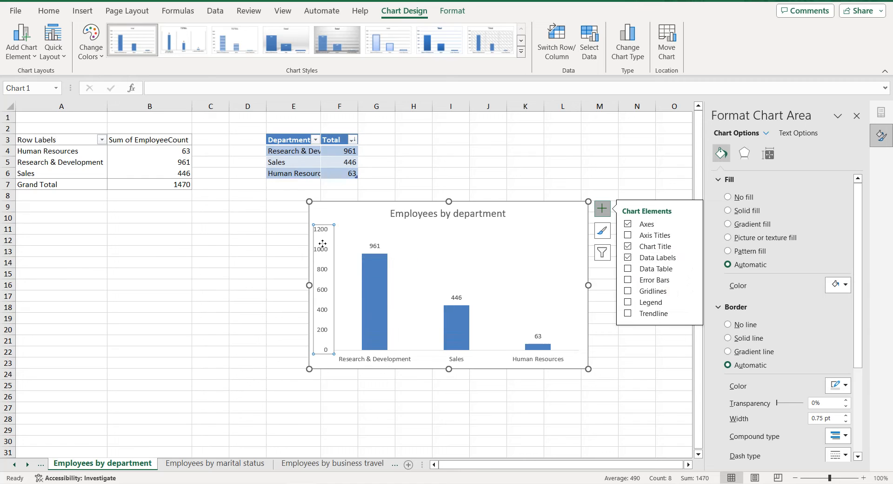
key("Delete")
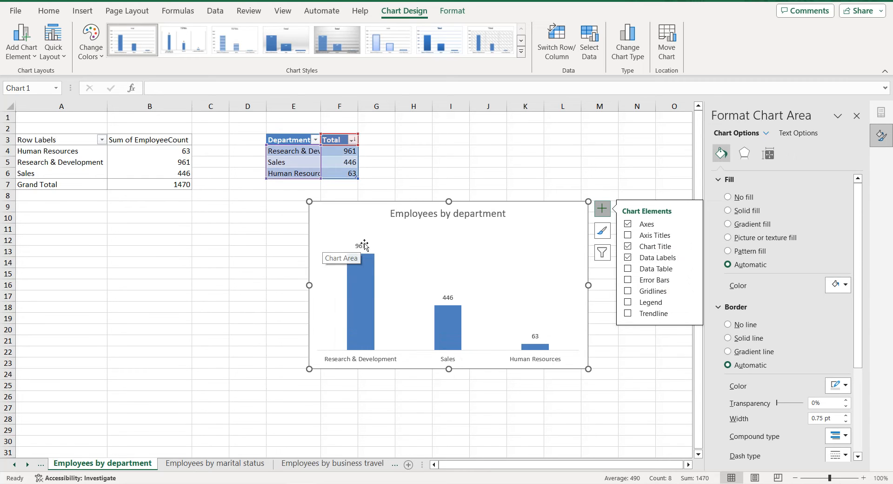
Step: Fill the department chart's columns with the recently used bright blue
left_click(366, 294)
left_click(832, 318)
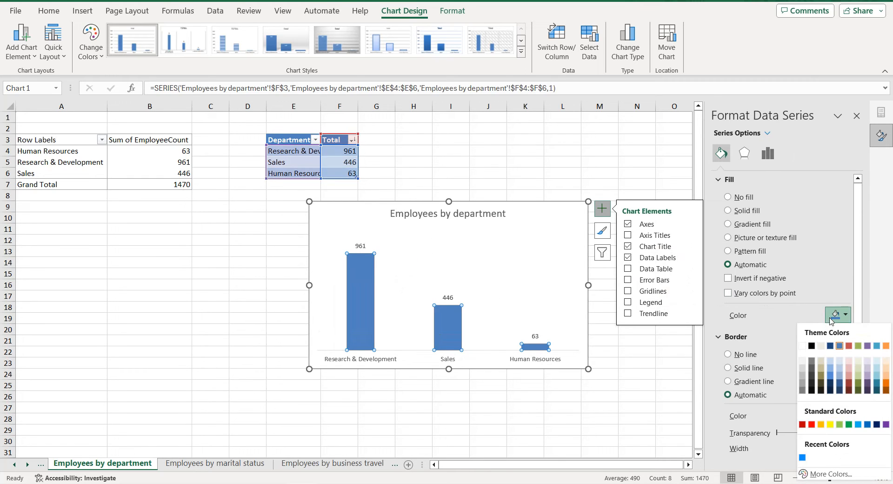
left_click(802, 457)
Step: Give the department chart area a solid border in the recently used bright blue with rounded corners
scroll(809, 348, "down", 5)
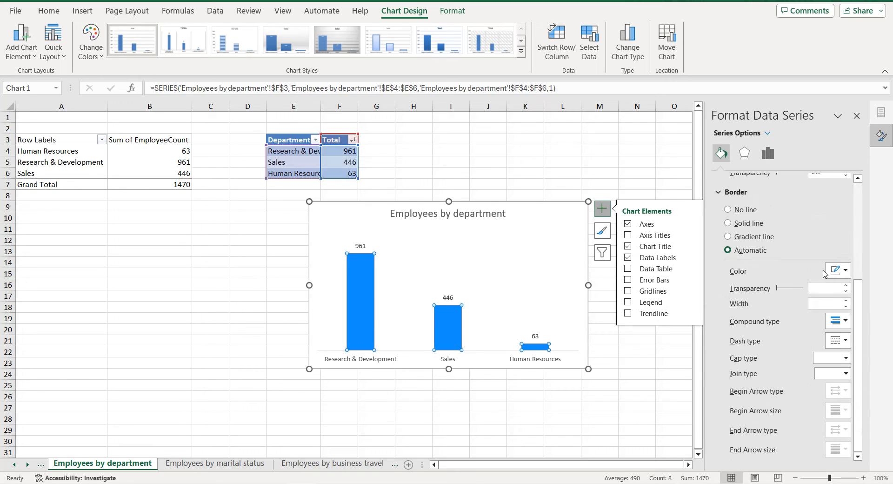
left_click(552, 223)
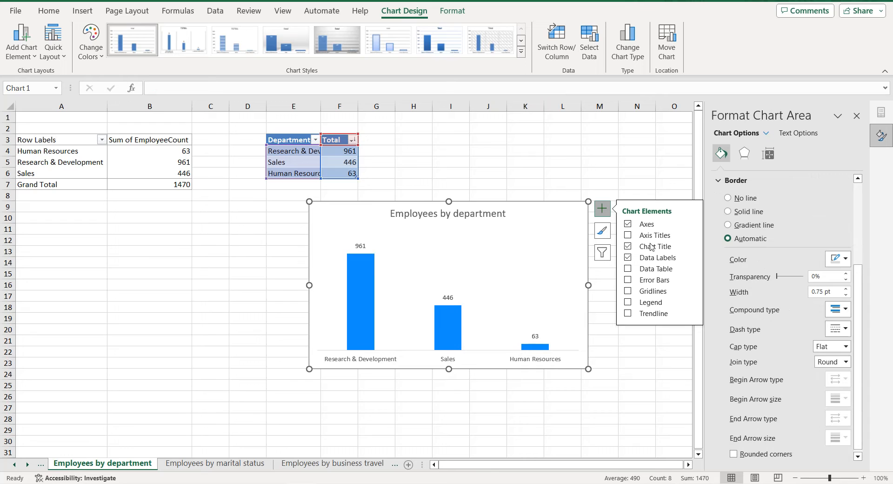
left_click(836, 260)
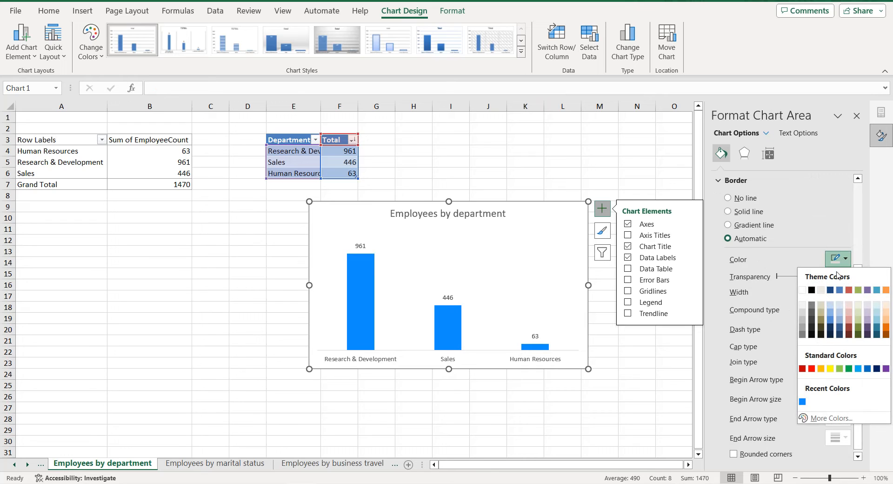
left_click(802, 403)
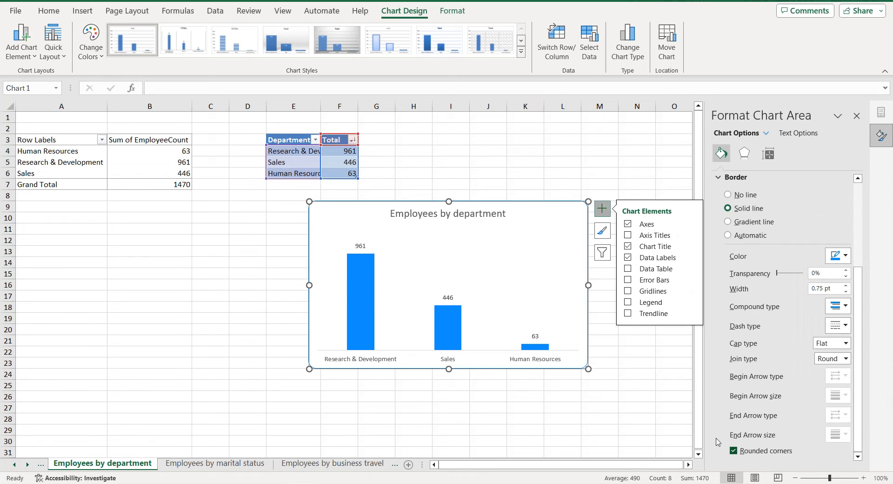
Step: Set the text of the department chart's title, category axis and data labels to black
left_click(463, 219)
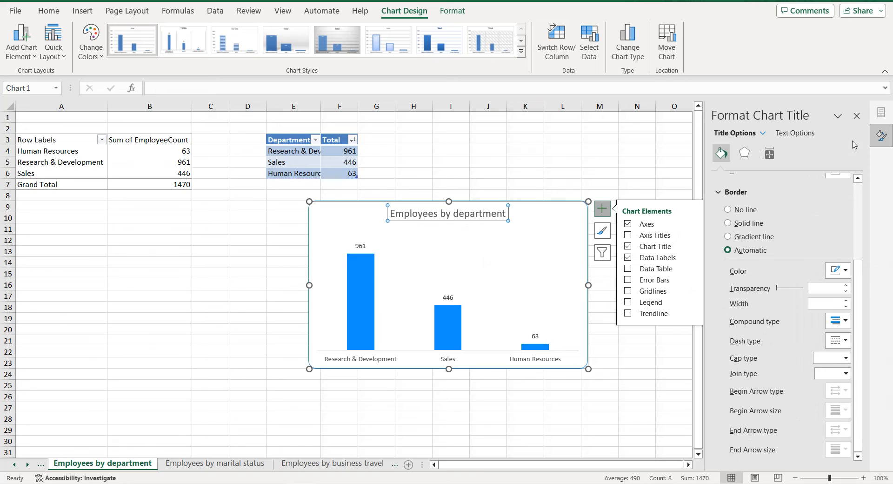
left_click(808, 135)
left_click(836, 271)
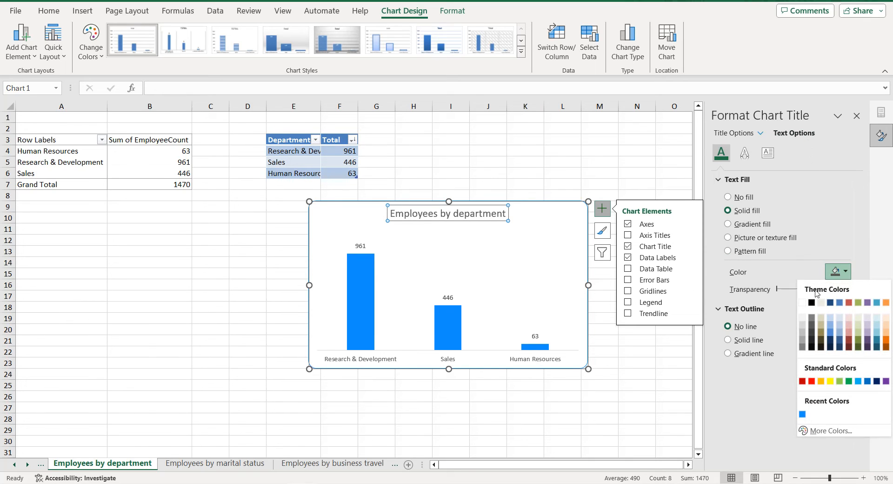
left_click(812, 303)
left_click(554, 358)
left_click(835, 271)
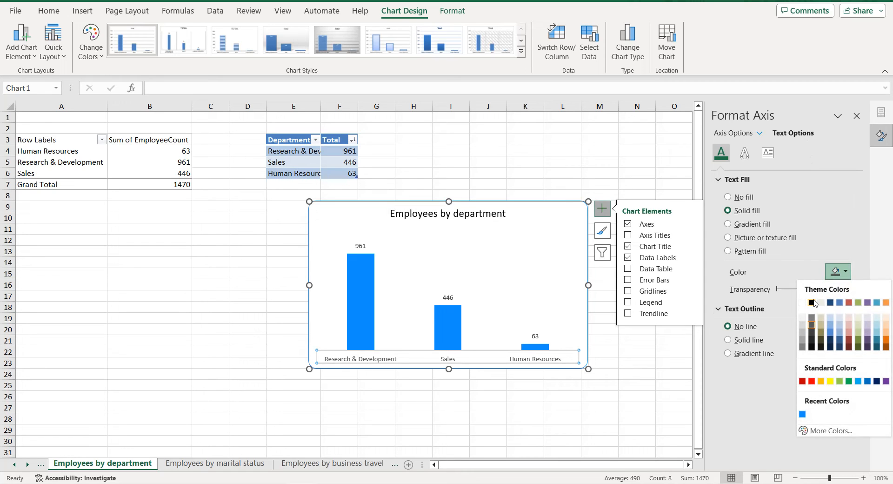
left_click(811, 303)
left_click(361, 246)
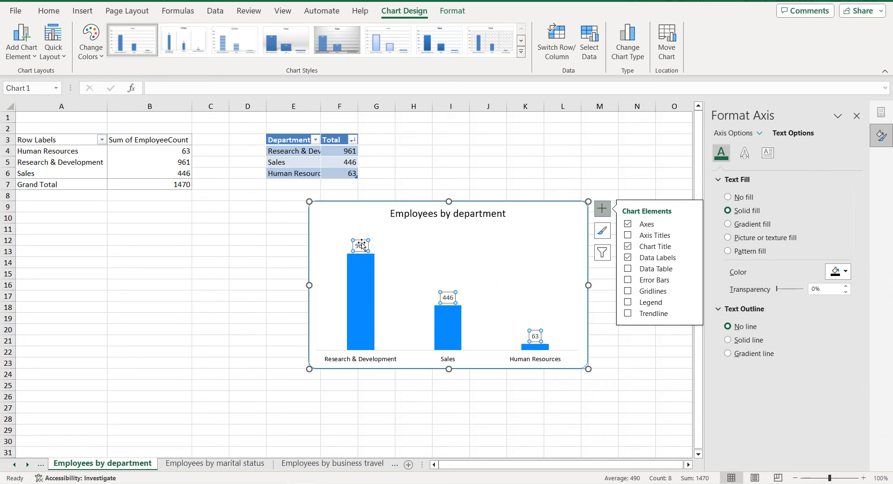
left_click(838, 273)
left_click(813, 303)
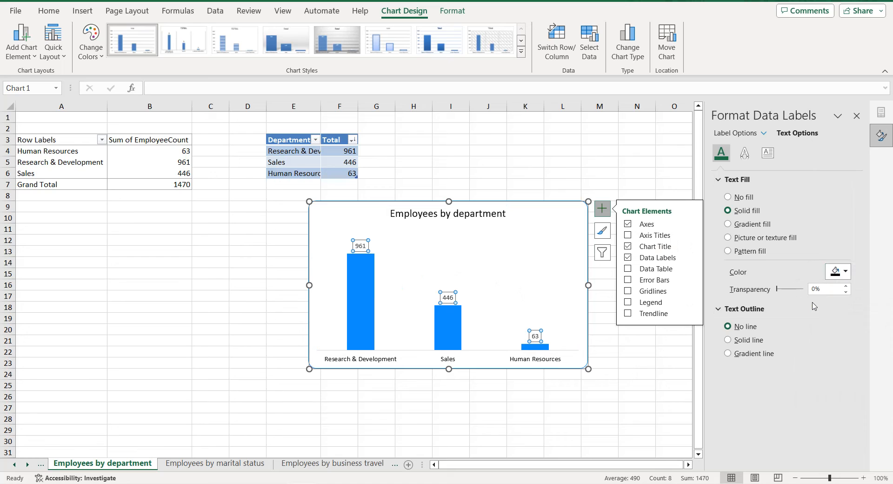
Step: Copy the finished department chart and paste it into the dashboard sheet
left_click(328, 210)
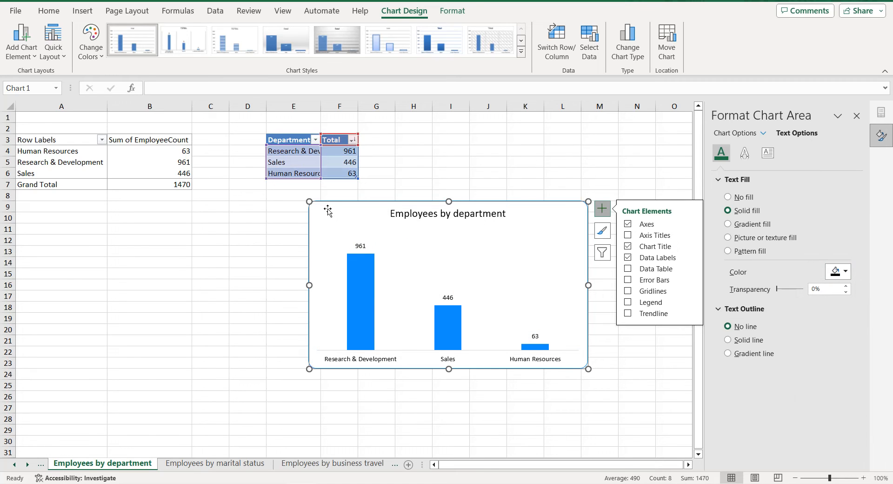
left_click(21, 464)
left_click(21, 465)
left_click(21, 464)
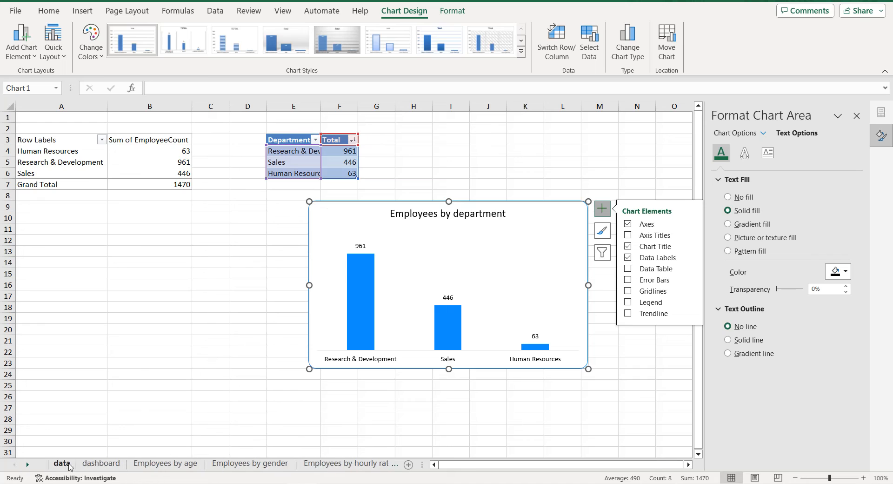
left_click(90, 464)
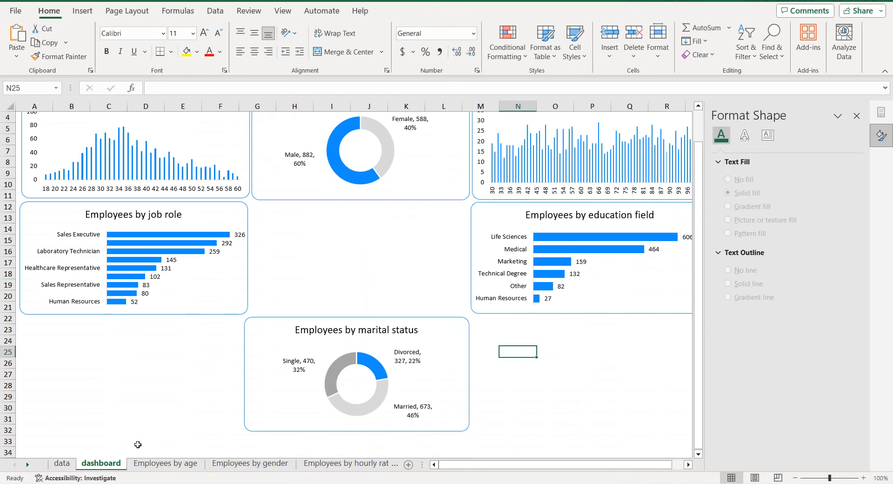
left_click(156, 356)
key("ctrl+v")
Step: Place the department chart directly below the job role chart and shrink it to about the same size
left_click_drag(186, 347, 85, 323)
scroll(189, 284, "down", 2)
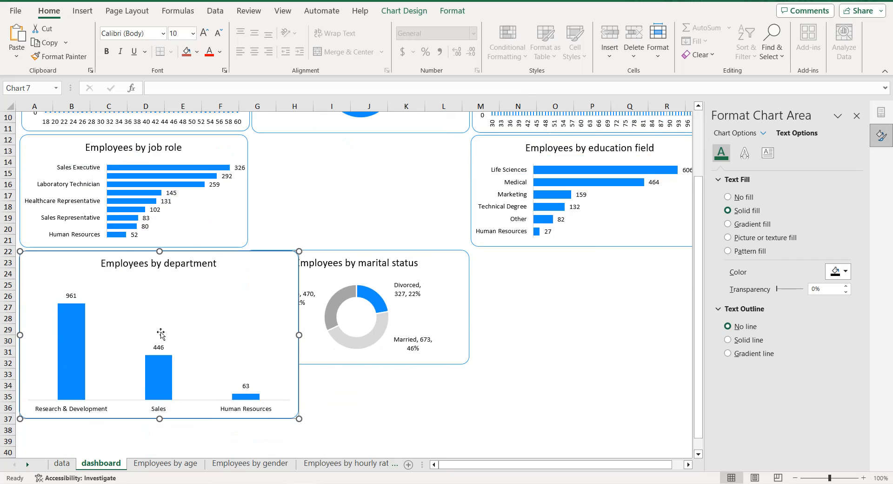
left_click_drag(299, 418, 246, 365)
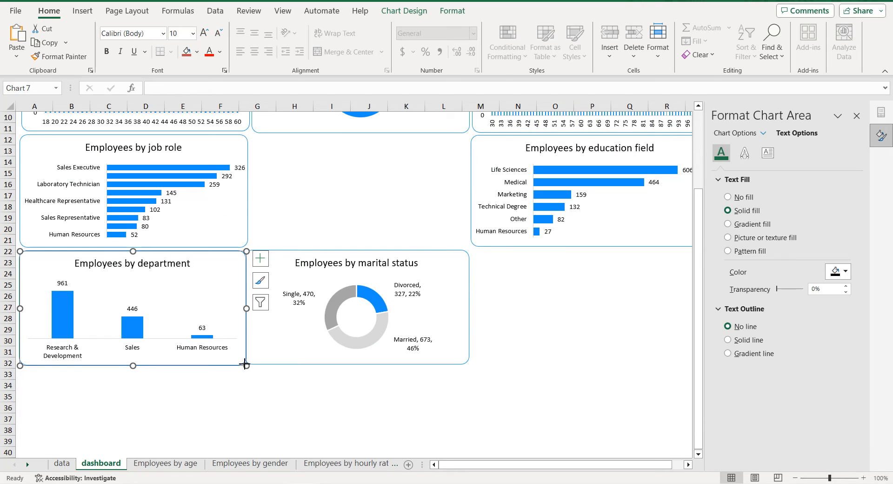
Step: Narrow the marital status chart from its left edge to leave a gap, and slightly reduce the department chart's height to align them
left_click(315, 255)
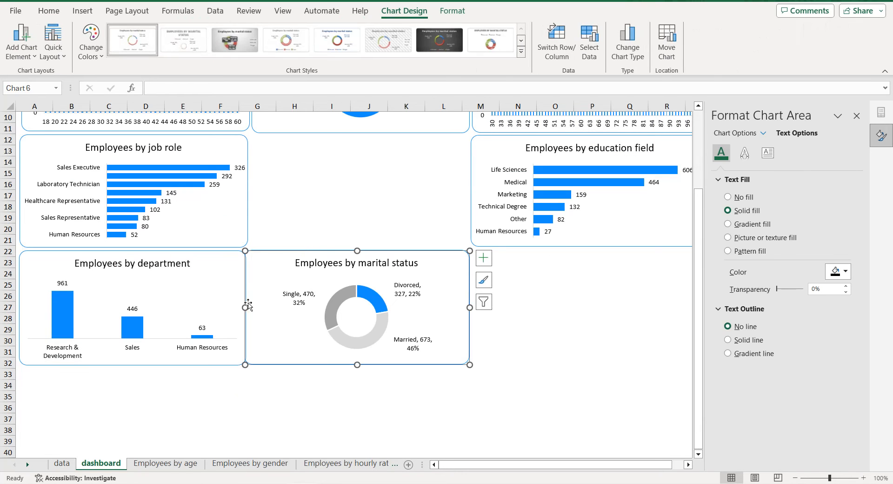
left_click_drag(245, 308, 252, 307)
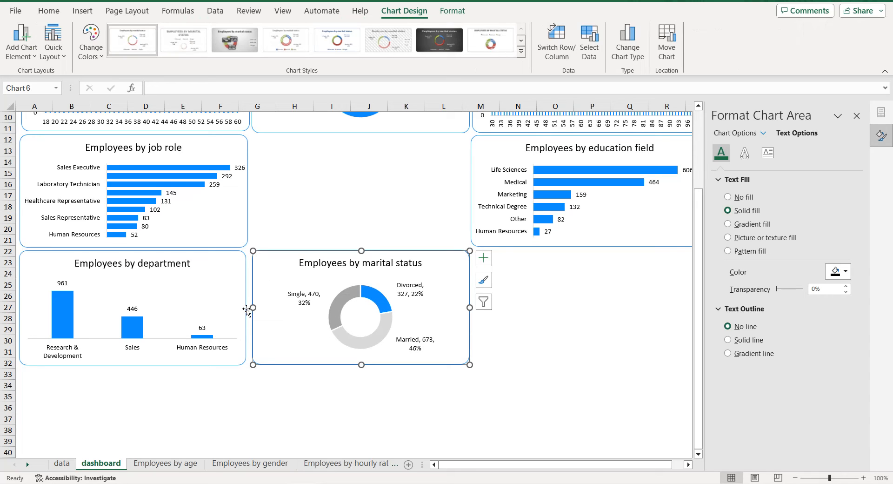
left_click_drag(250, 306, 252, 306)
left_click(228, 300)
left_click(579, 284)
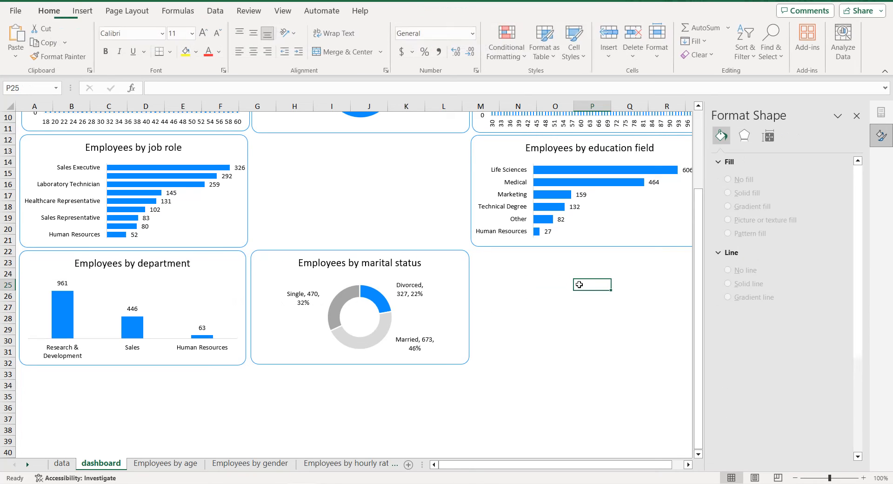
left_click(214, 331)
left_click_drag(133, 365, 133, 362)
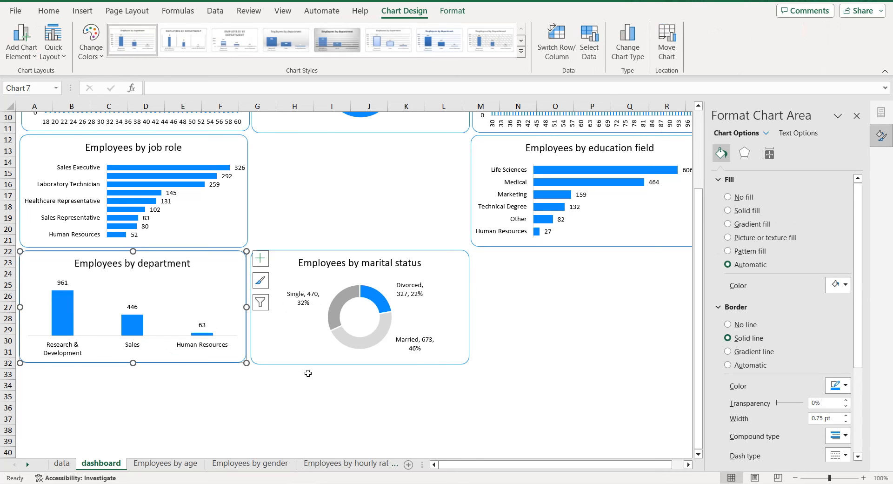
Step: On the Employees by business travel sheet, build the PivotTable with BusinessTravel as rows and the sum of EmployeeCount as values
left_click(28, 464)
left_click(28, 464)
left_click(28, 465)
left_click(27, 464)
left_click(28, 464)
left_click(28, 464)
left_click(28, 464)
left_click(27, 465)
left_click(218, 463)
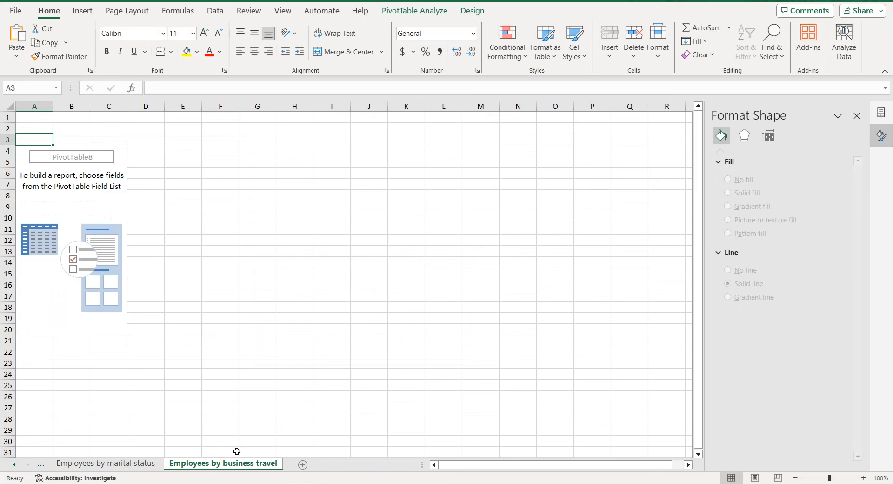
left_click(856, 117)
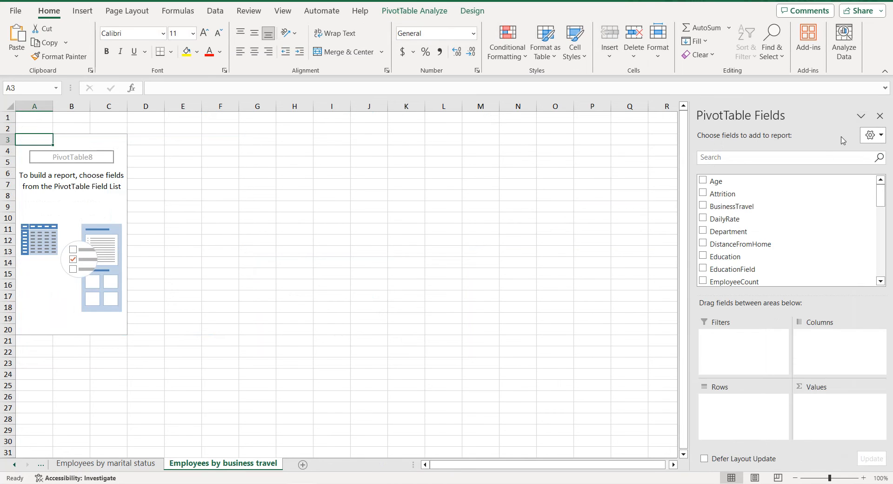
left_click(703, 205)
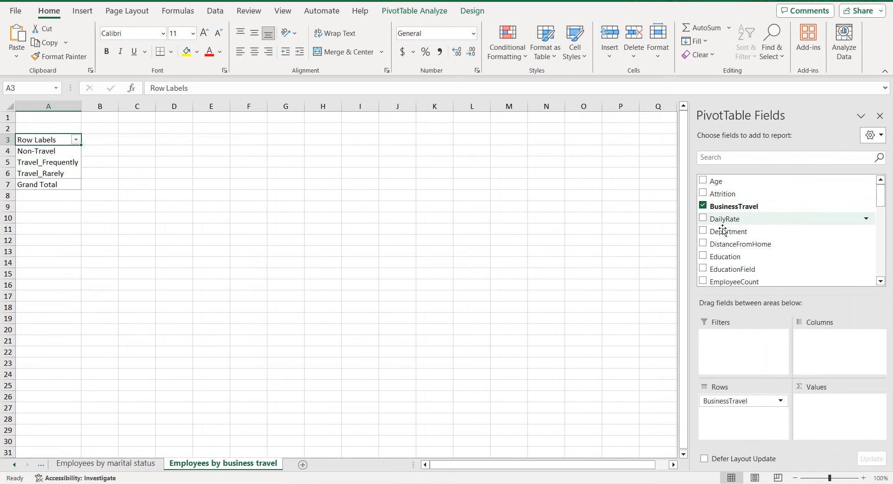
scroll(707, 270, "down", 1)
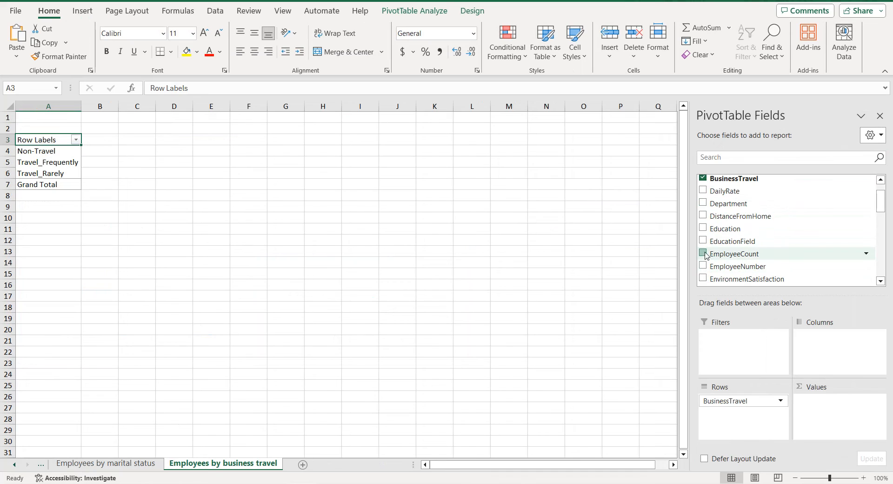
left_click(705, 254)
Step: Copy the business travel PivotTable range A3:B6 without the grand total and paste it as values at E3
left_click_drag(37, 139, 126, 175)
left_click(108, 169)
left_click_drag(63, 139, 139, 172)
key("ctrl+c")
left_click(258, 140)
right_click(259, 141)
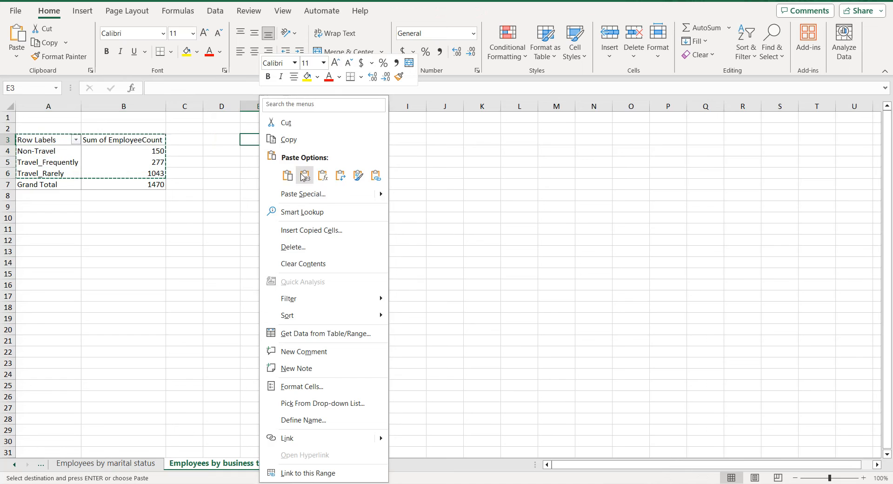
left_click(304, 175)
Step: Rename the pasted headers in E3 and F3 as Business travel and Total
left_click(259, 140)
key("Escape")
triple_click(175, 87)
type("Business travel")
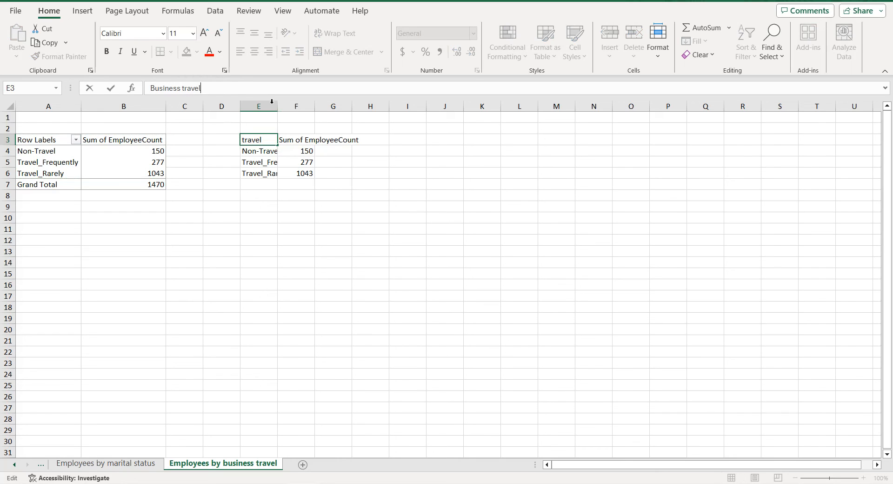
double_click(293, 136)
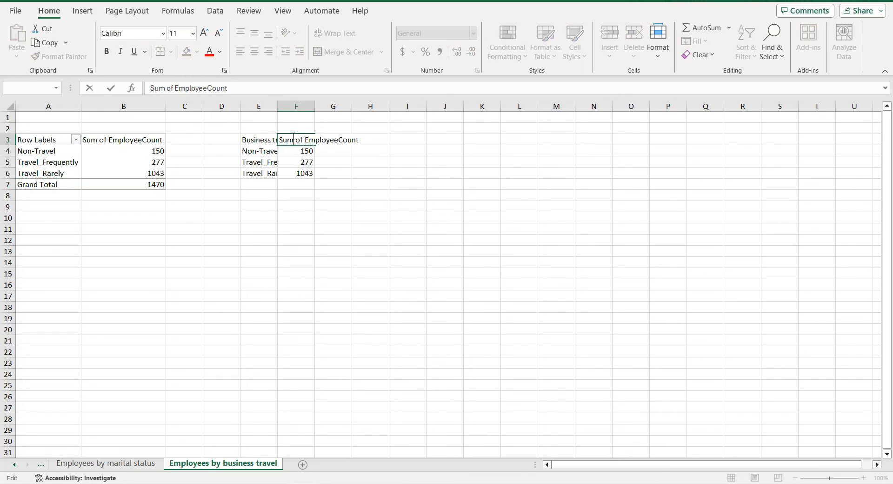
triple_click(224, 88)
type("T")
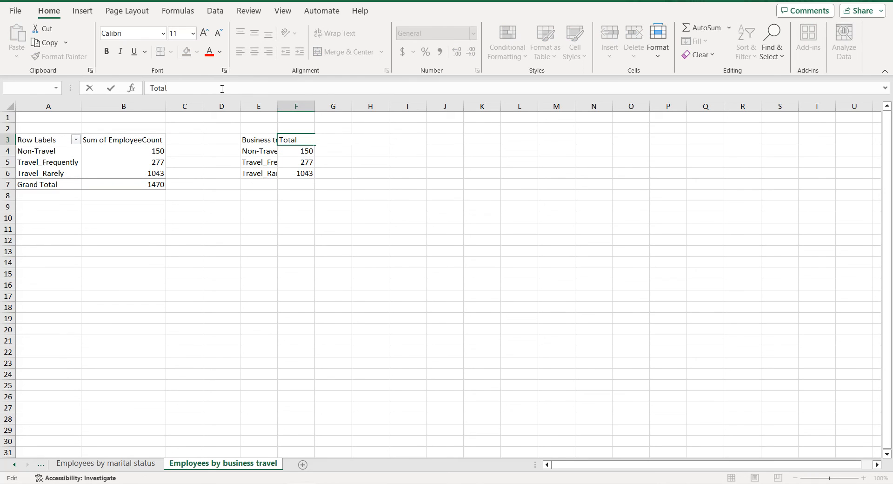
type("otal")
key("Return")
Step: Convert E3:F6 into a table with headers and sort it by Total from largest to smallest
left_click_drag(251, 141, 302, 173)
left_click(83, 13)
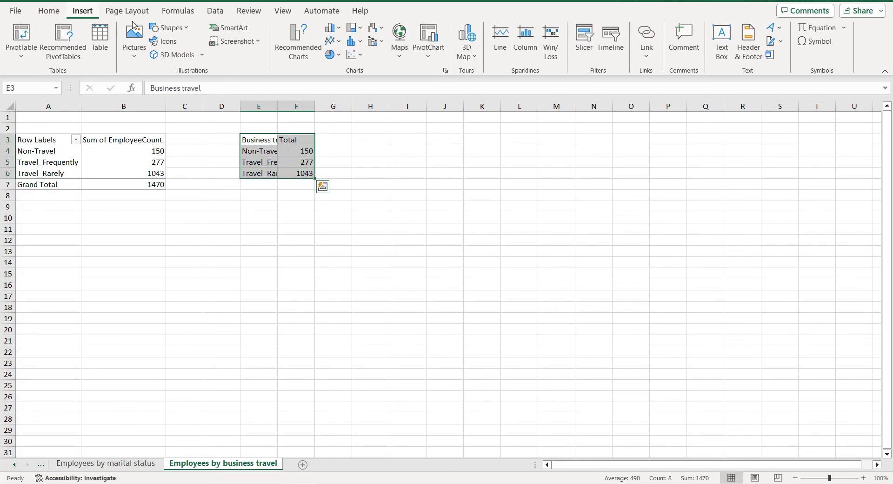
left_click(105, 38)
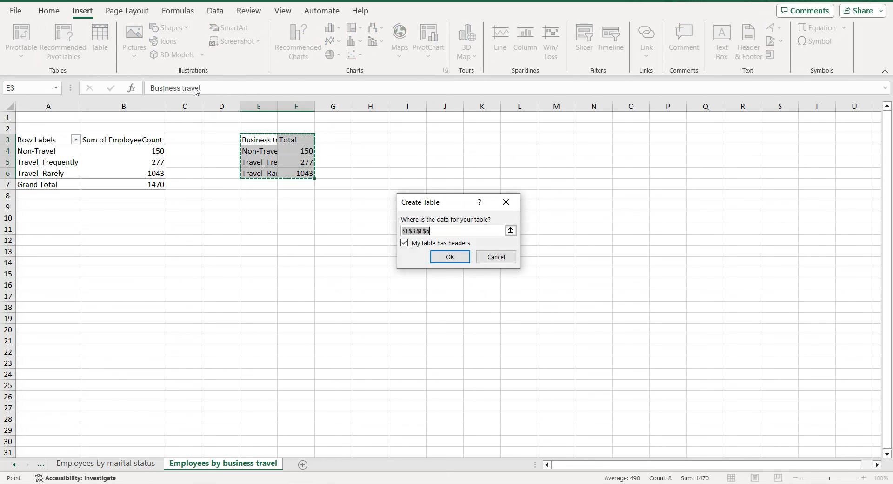
left_click(450, 257)
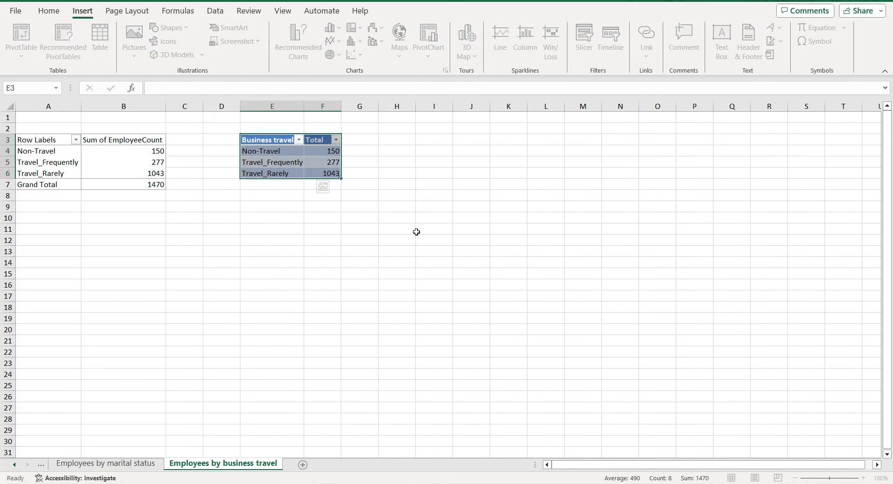
left_click(335, 141)
left_click(281, 168)
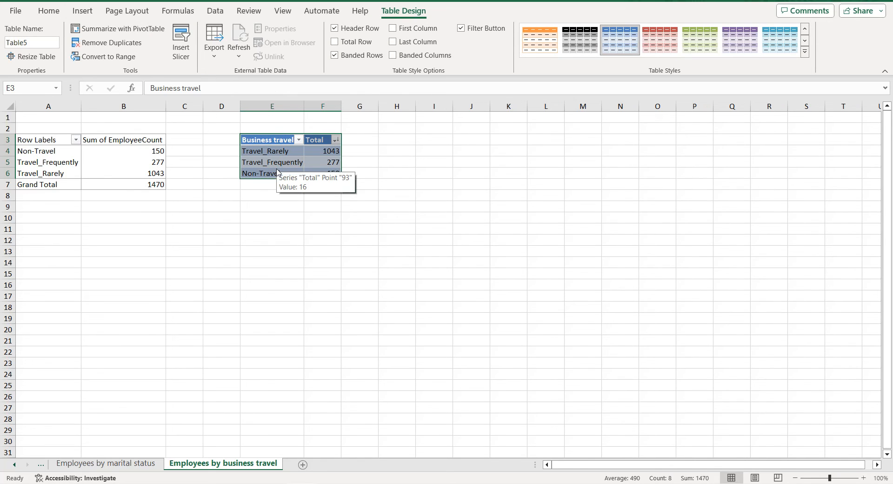
Step: Insert the recommended clustered column chart for the business travel table
left_click(81, 13)
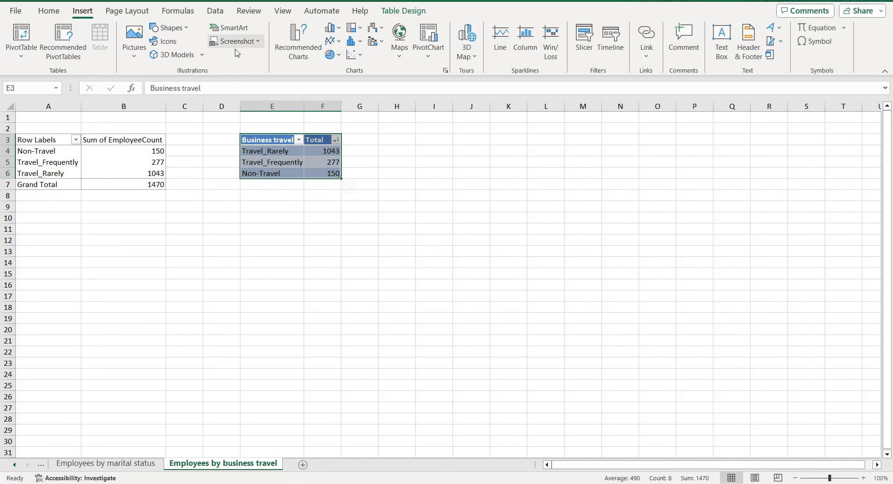
left_click(293, 44)
left_click(326, 249)
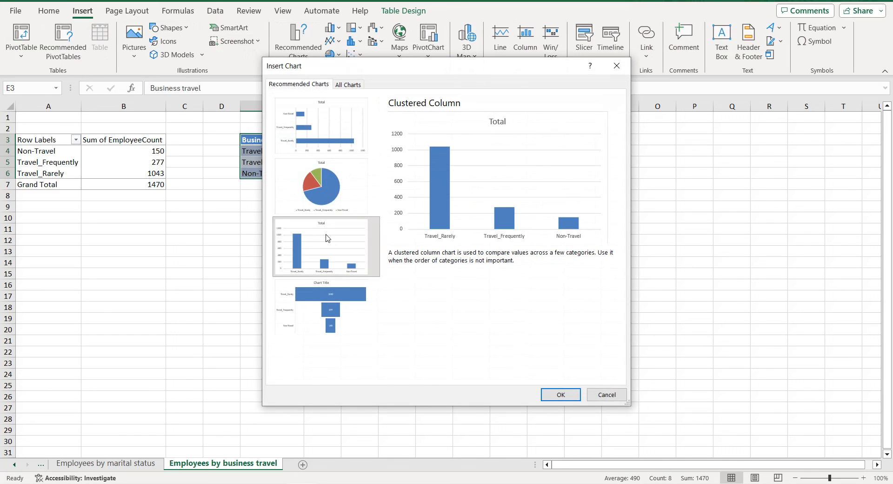
left_click(561, 394)
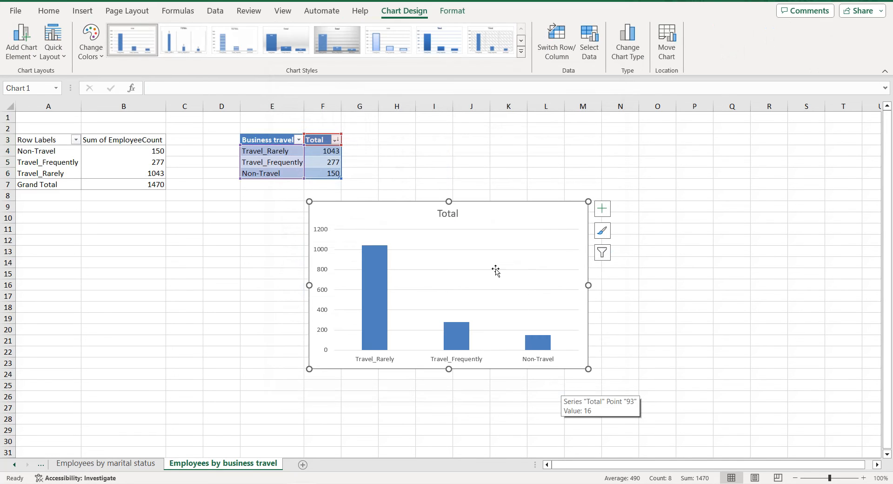
Step: Replace the chart title with the copied sheet name, Employees by business travel
double_click(249, 464)
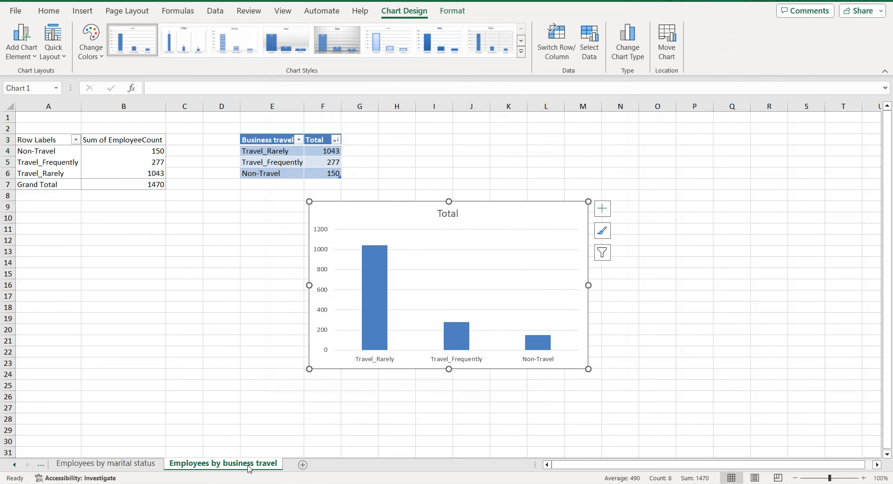
left_click(247, 465)
double_click(248, 464)
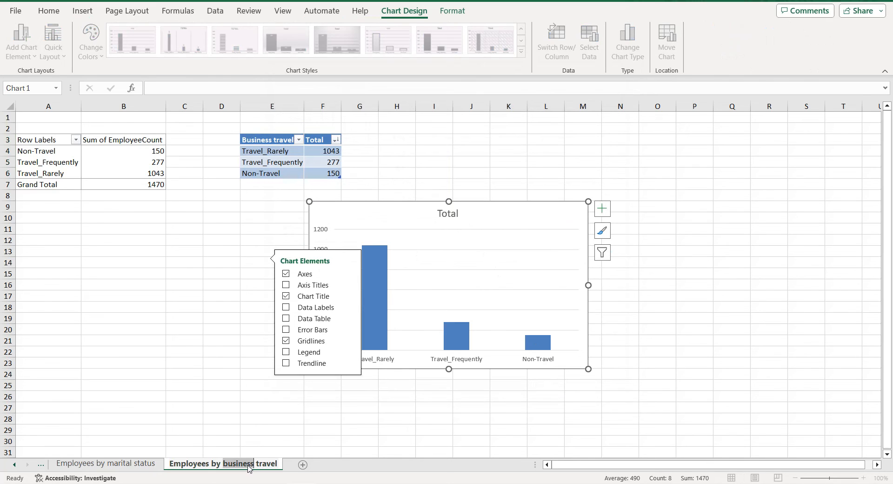
left_click(248, 465)
double_click(248, 465)
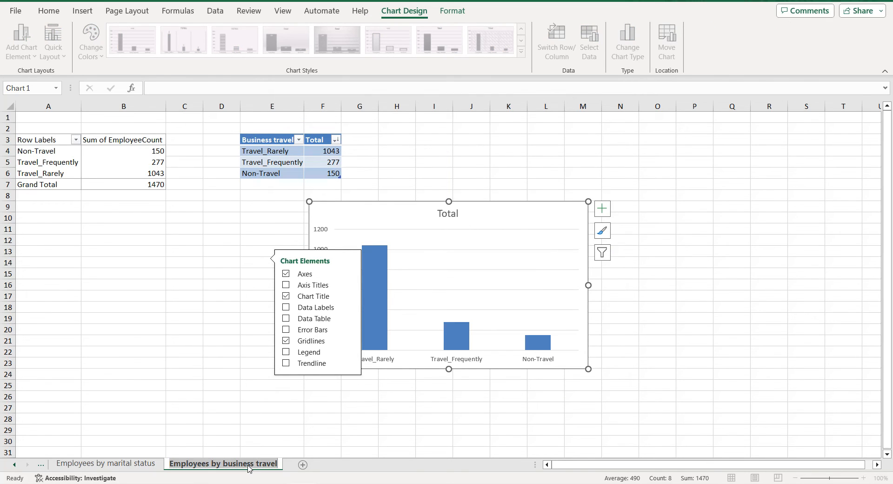
double_click(452, 213)
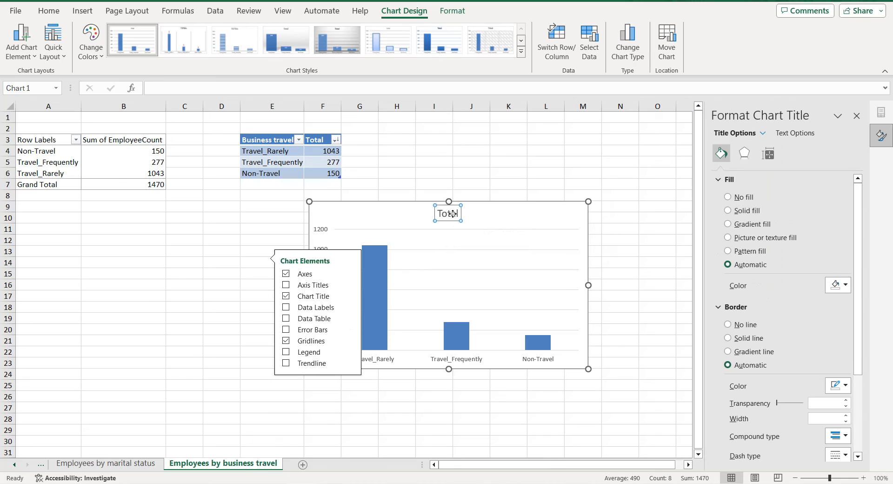
double_click(453, 213)
key("ctrl+v")
left_click(547, 215)
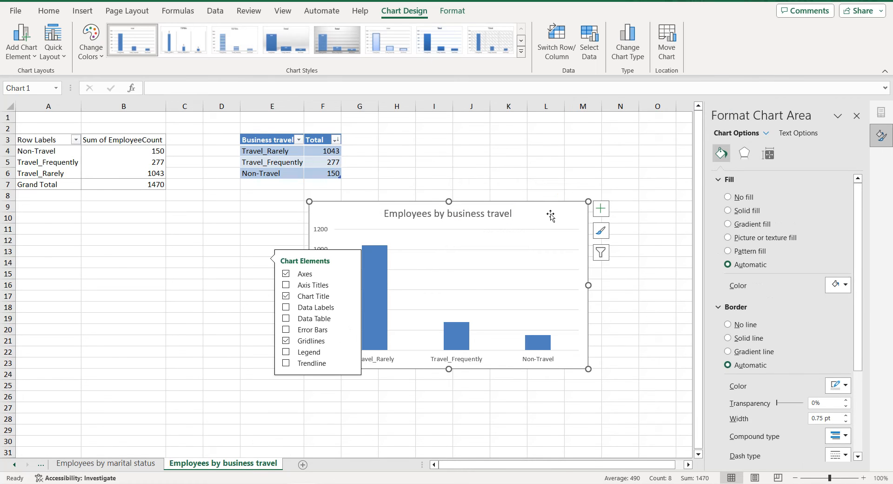
Step: Turn off the gridlines, add data labels, and delete the vertical axis of the business travel chart
left_click(601, 211)
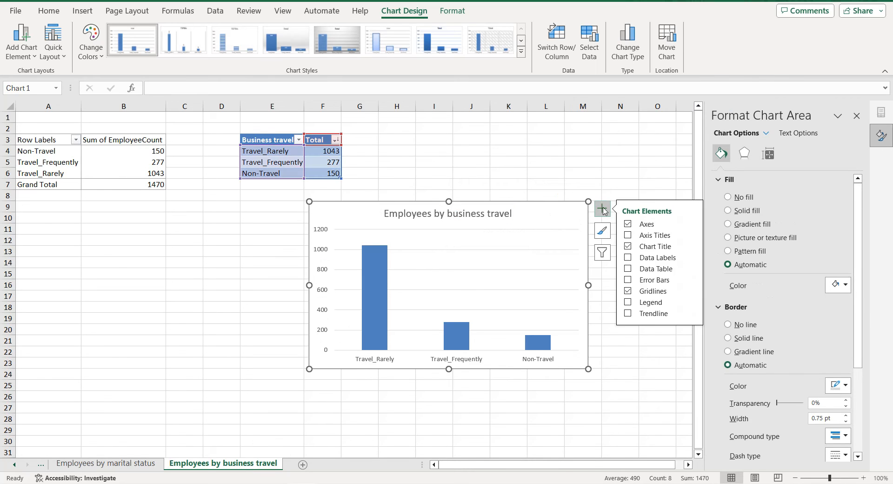
left_click(628, 291)
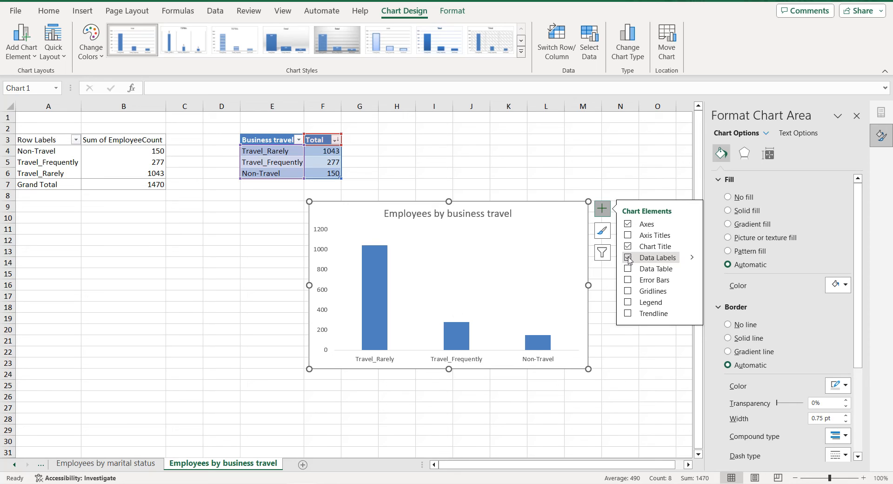
left_click(628, 258)
left_click(325, 251)
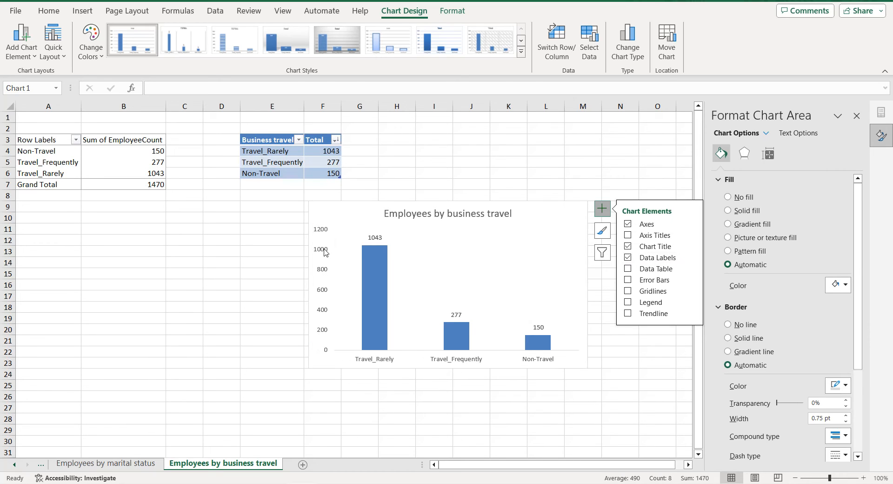
key("Delete")
Step: Fill the business travel chart's columns with the recently used bright blue
left_click(354, 246)
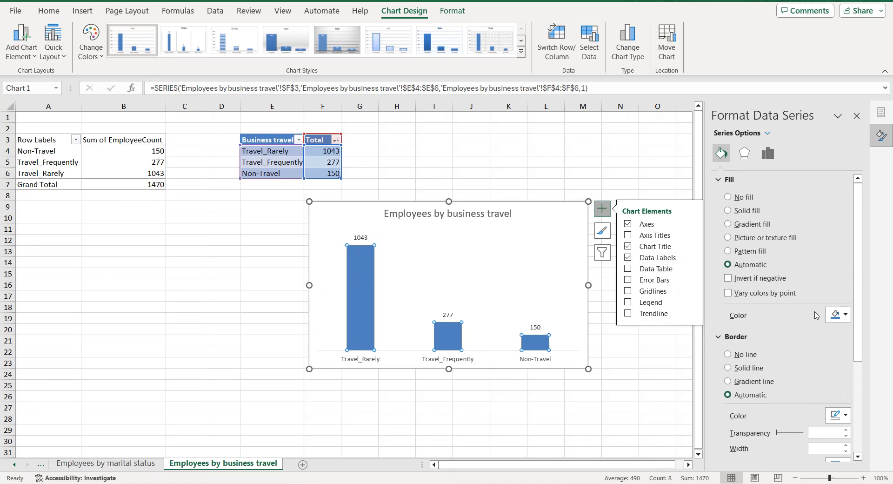
left_click(835, 319)
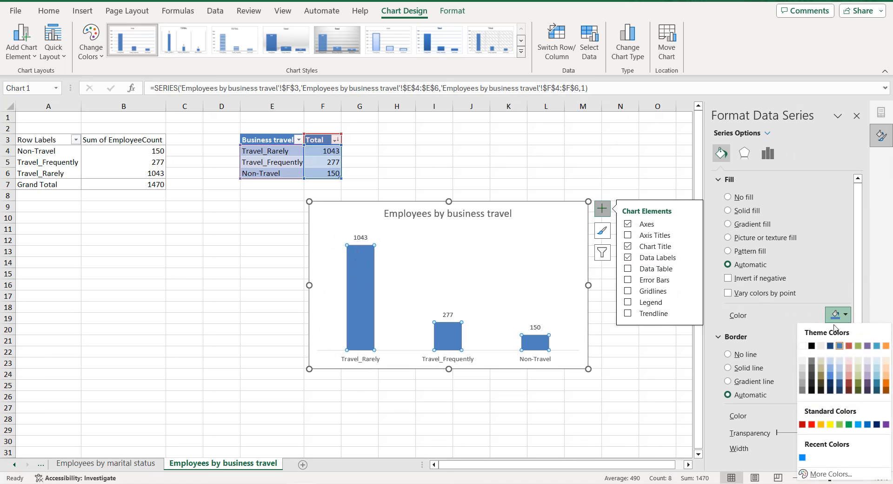
left_click(803, 458)
left_click(489, 240)
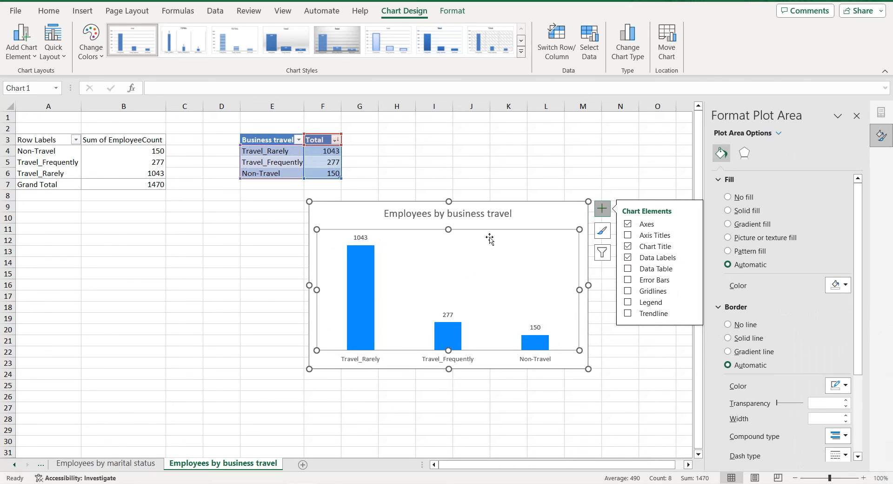
Step: Give the chart area a solid border in the recently used bright blue with rounded corners
left_click(536, 216)
scroll(786, 307, "down", 3)
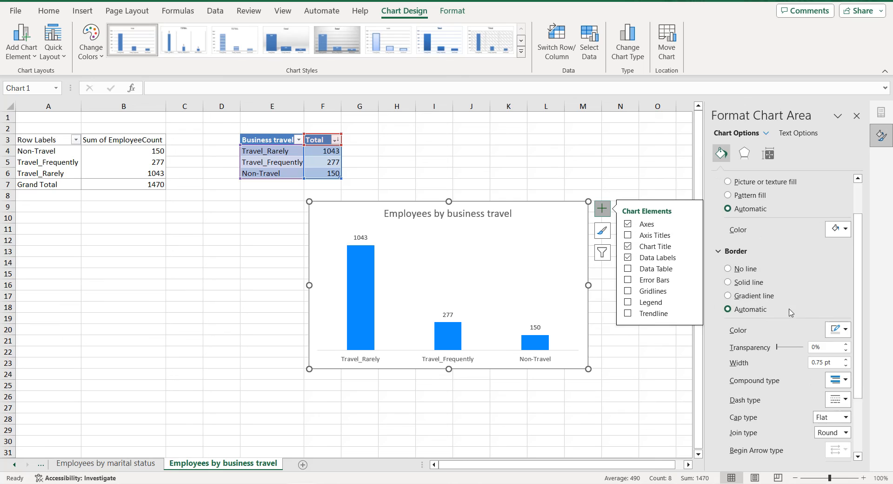
left_click(836, 329)
left_click(803, 299)
scroll(763, 325, "down", 3)
scroll(749, 372, "up", 2)
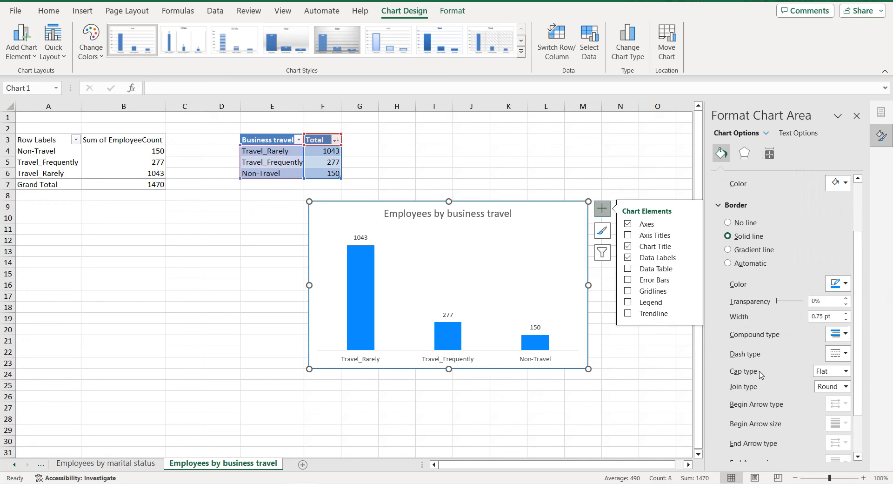
scroll(743, 429, "down", 3)
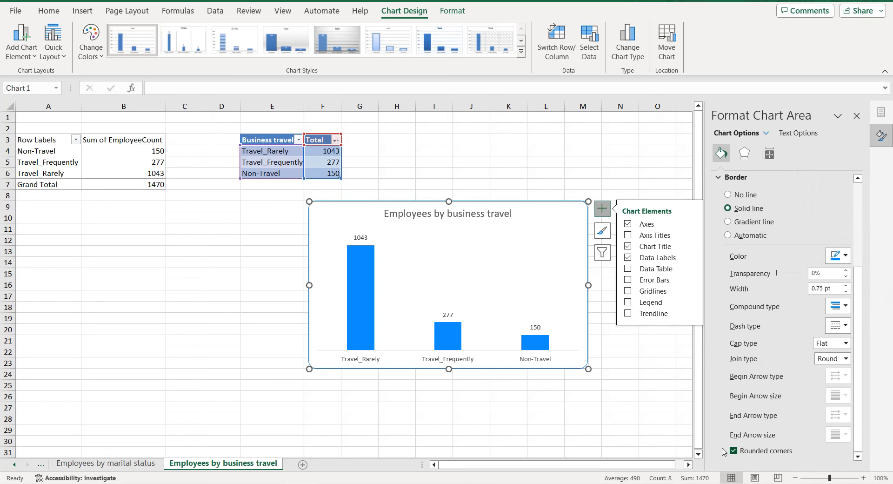
Step: Set the chart title's text color to black
left_click(460, 215)
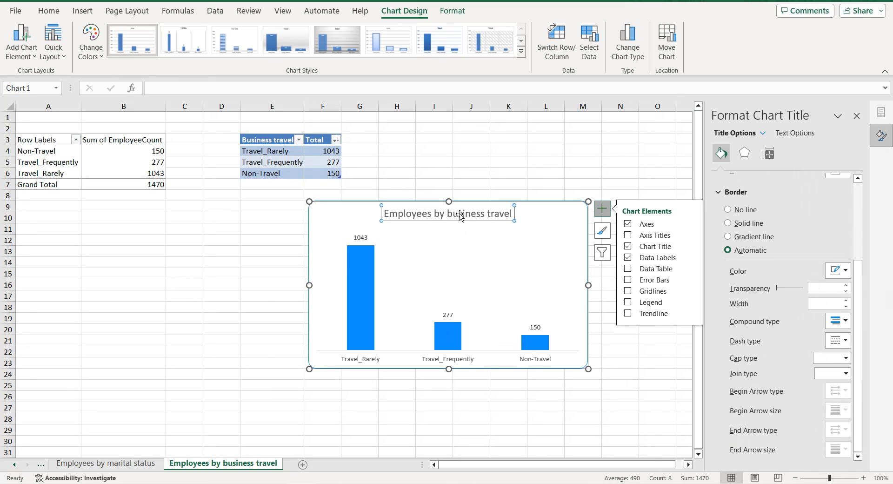
scroll(805, 192, "up", 3)
left_click(807, 134)
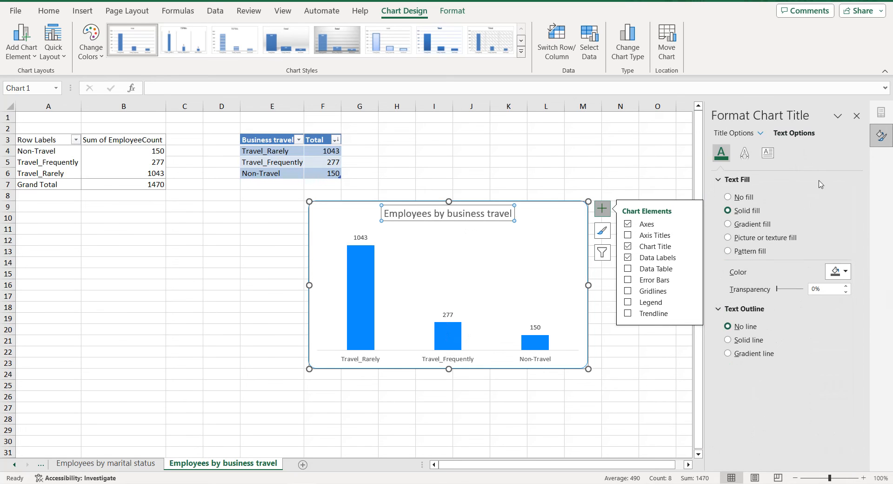
left_click(842, 274)
left_click(812, 303)
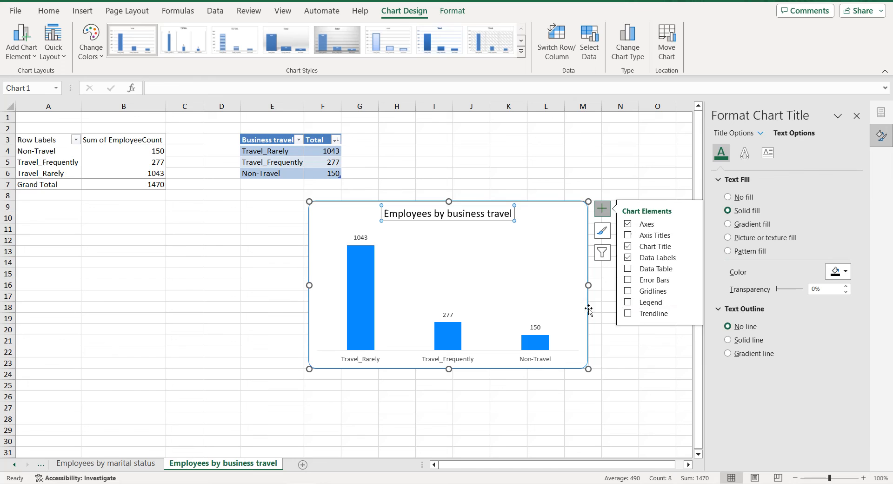
Step: Set the text color of the data labels and the category axis labels to black
left_click(538, 327)
left_click(824, 272)
left_click(813, 304)
left_click(544, 359)
left_click(837, 272)
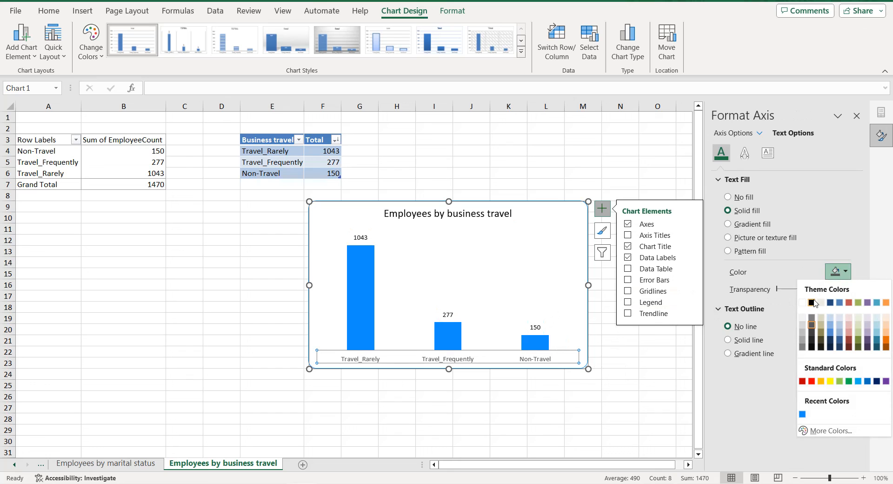
left_click(812, 303)
left_click(538, 250)
left_click(538, 221)
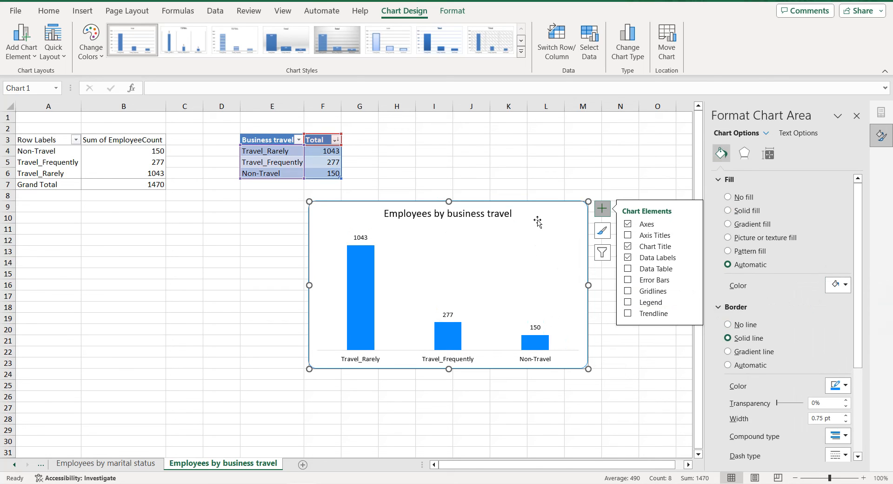
Step: Copy the business travel chart and paste it at P27 on the dashboard sheet
left_click(18, 465)
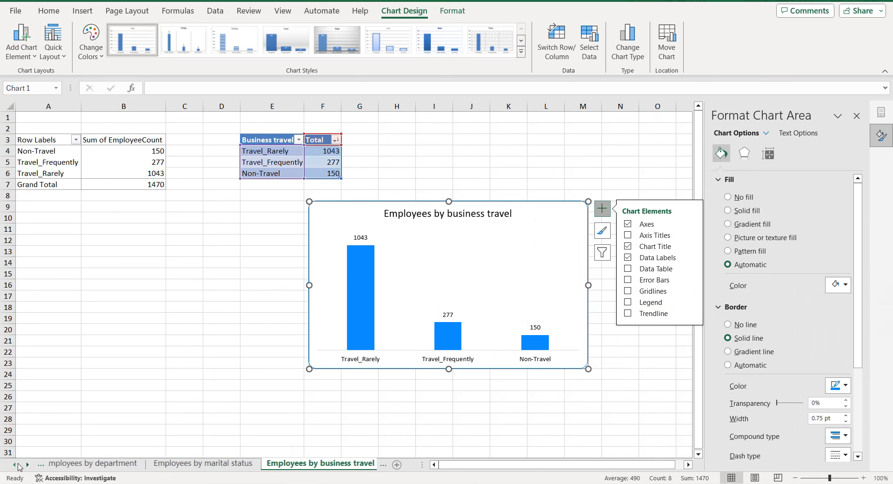
left_click(18, 465)
left_click(18, 464)
left_click(101, 462)
left_click(593, 304)
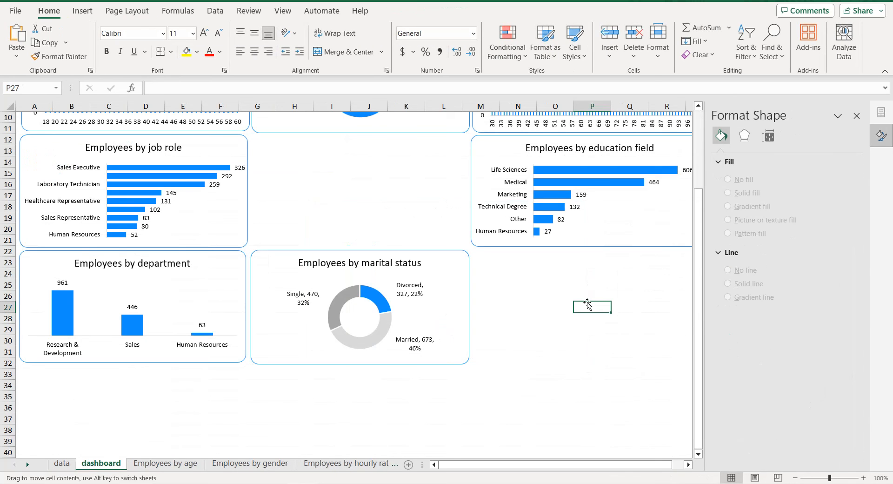
key("ctrl+v")
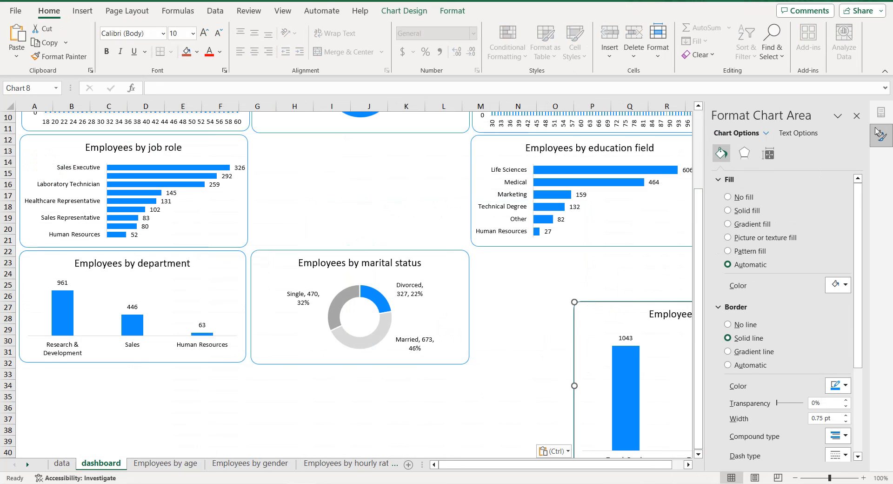
Step: Place the business travel chart directly below the education field chart and shrink it to match that chart's width and the neighbouring chart's height
left_click(857, 116)
left_click_drag(670, 295, 571, 251)
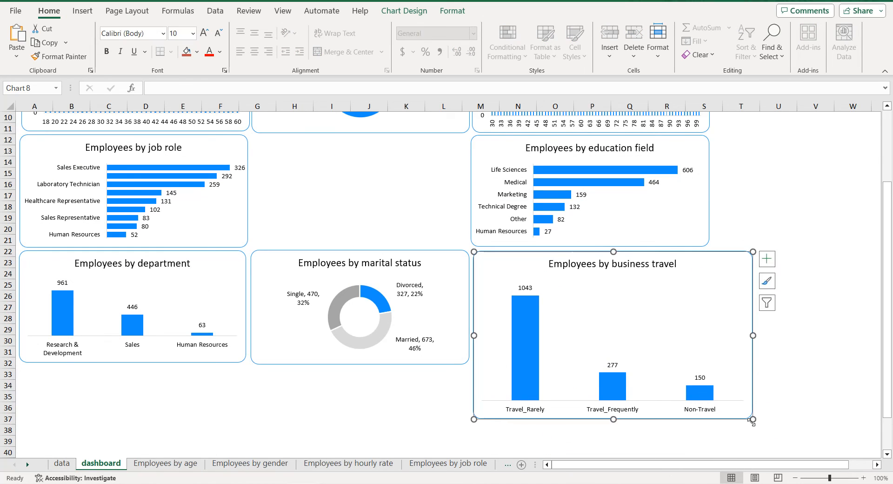
left_click(747, 421)
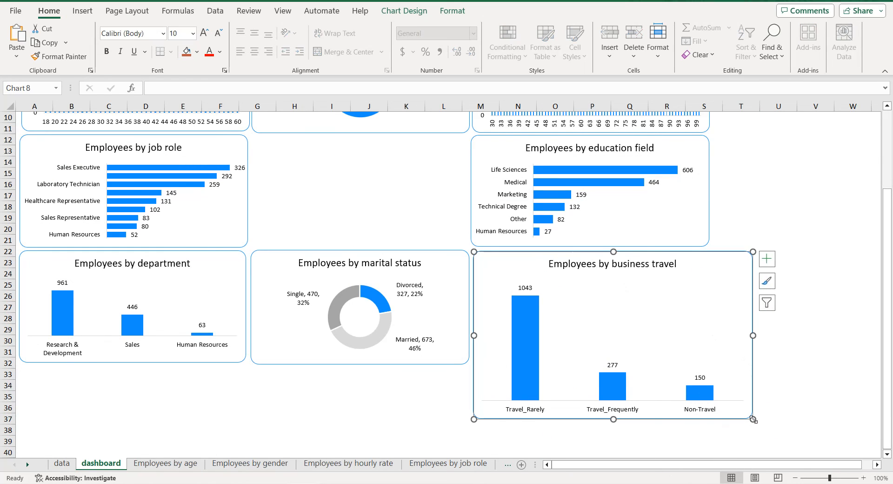
left_click_drag(752, 418, 708, 363)
left_click(813, 272)
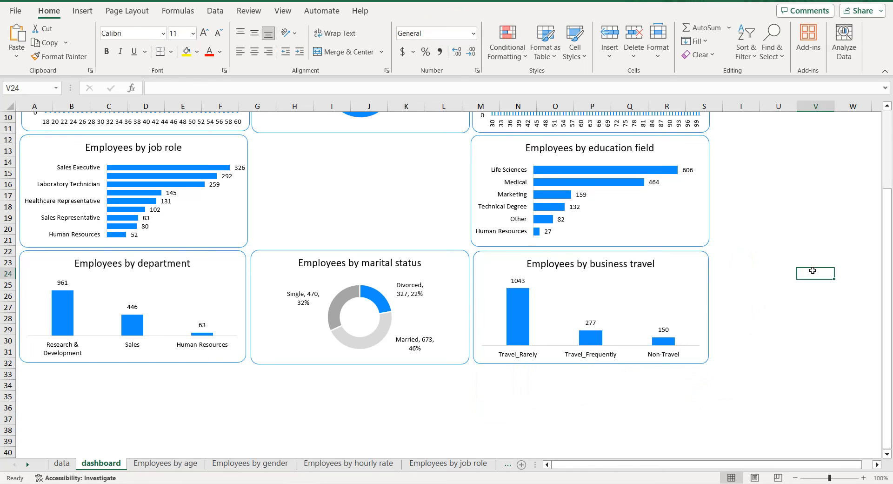
Step: Resize the Employees by age chart to 2" high and 4" wide
scroll(591, 419, "up", 3)
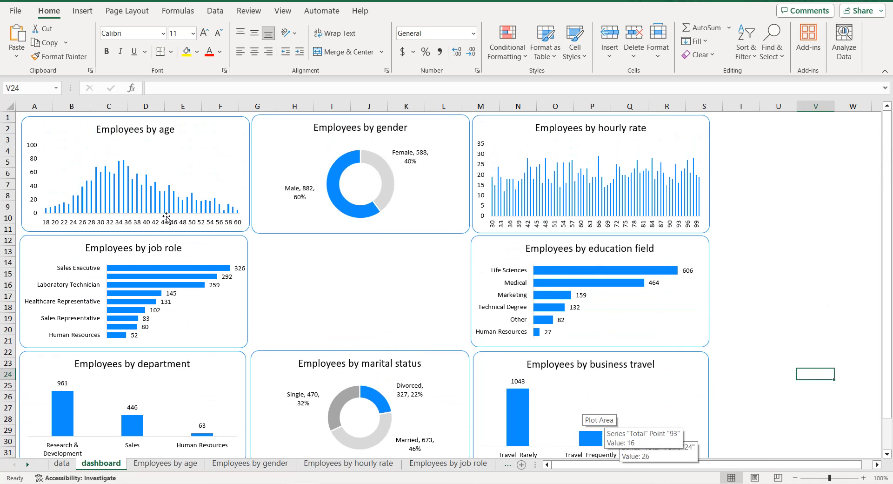
left_click(220, 147)
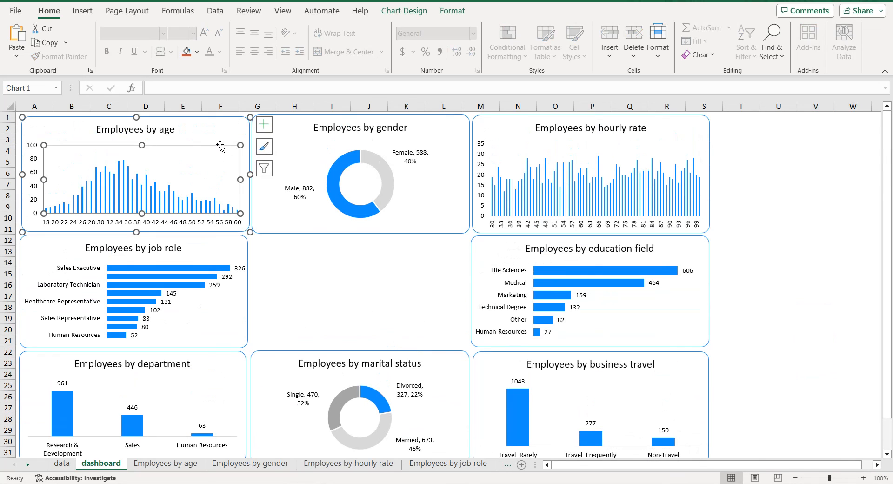
left_click(81, 124)
left_click(452, 11)
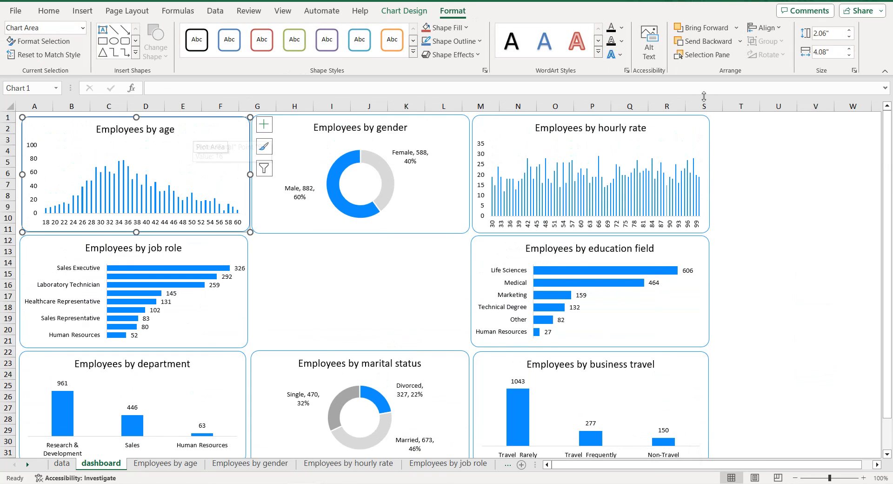
left_click(820, 32)
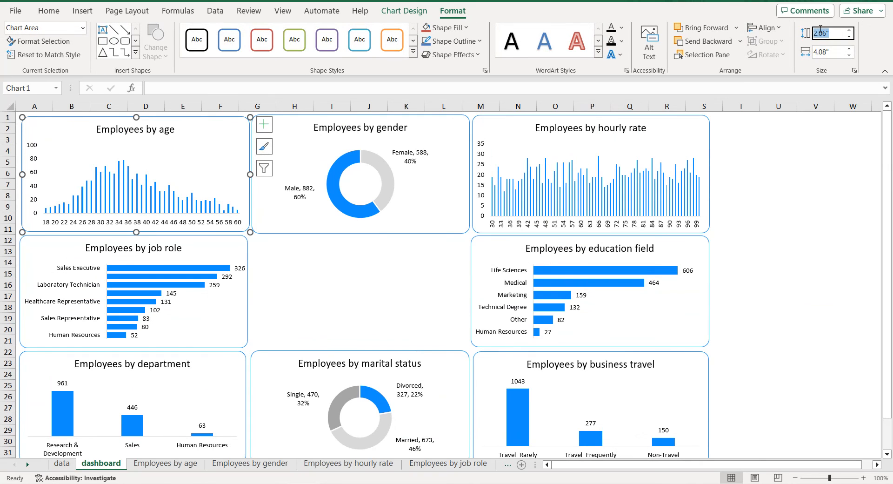
type("2")
left_click(825, 52)
type("4")
key("Return")
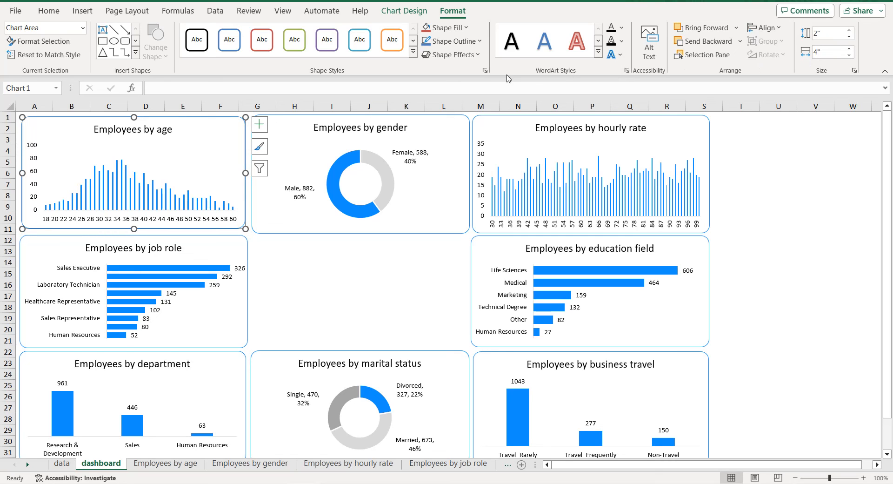
Step: Resize the Employees by gender chart to 2" high and 4" wide
left_click(422, 124)
double_click(821, 34)
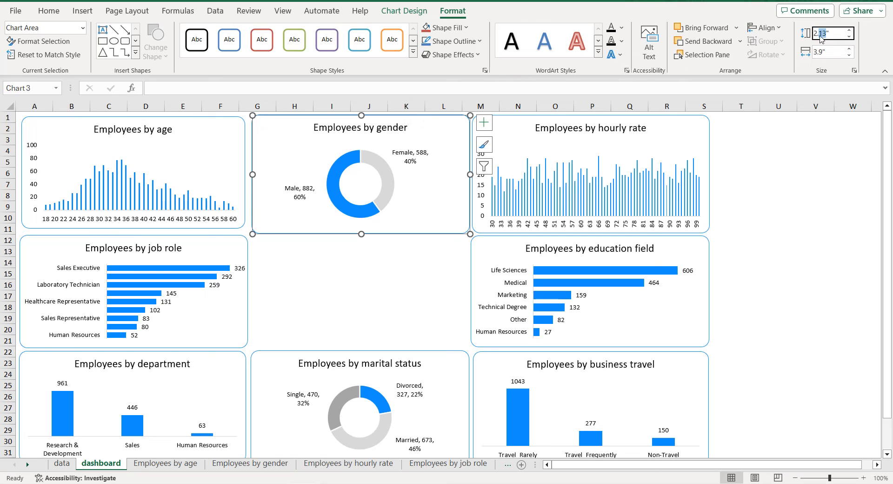
type("2")
left_click(818, 52)
type("4")
Step: Resize the hourly rate, education field, job role, department, marital status and business travel charts together to 2" high and 4" wide
left_click(703, 131)
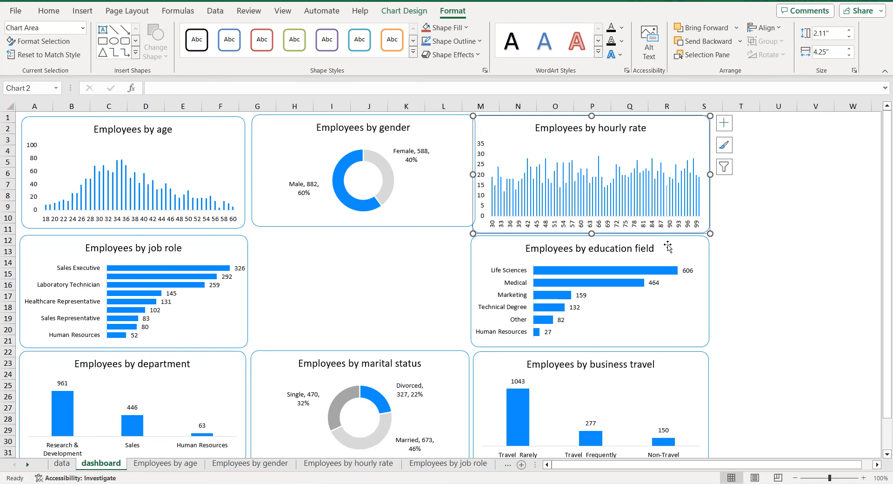
left_click(670, 253, "ctrl")
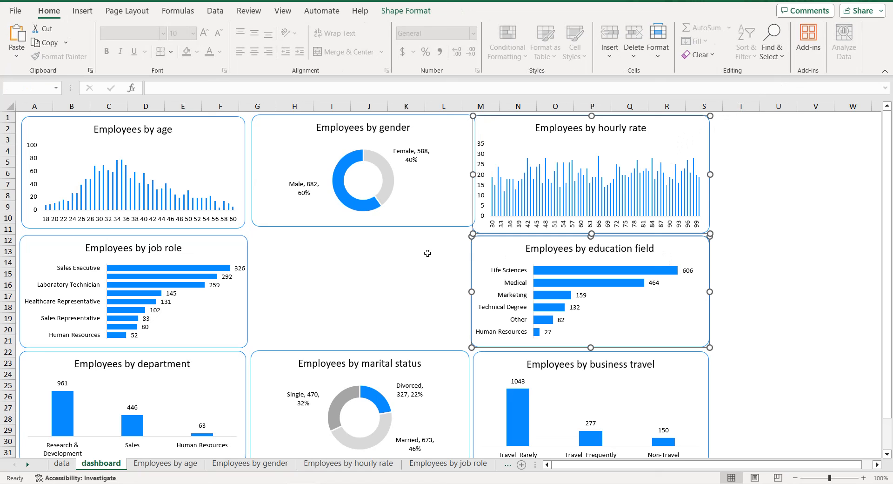
left_click(420, 18)
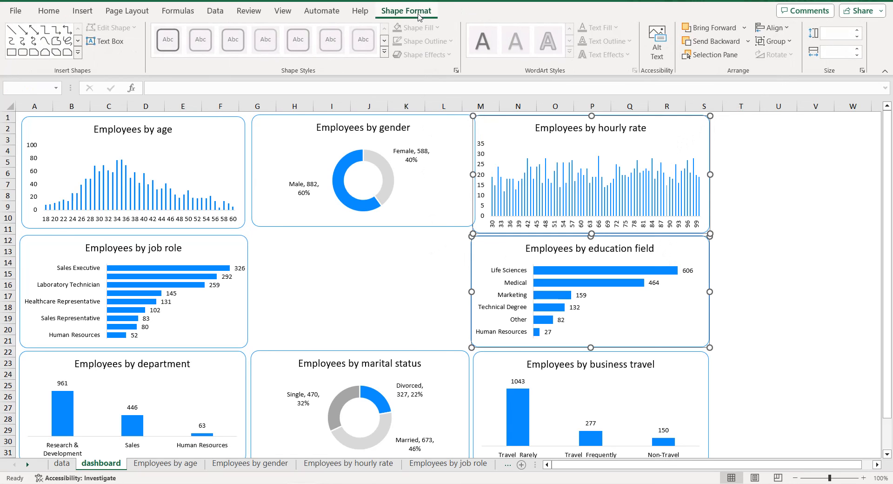
left_click(238, 258, "ctrl")
left_click(241, 375, "ctrl")
left_click(279, 370, "ctrl")
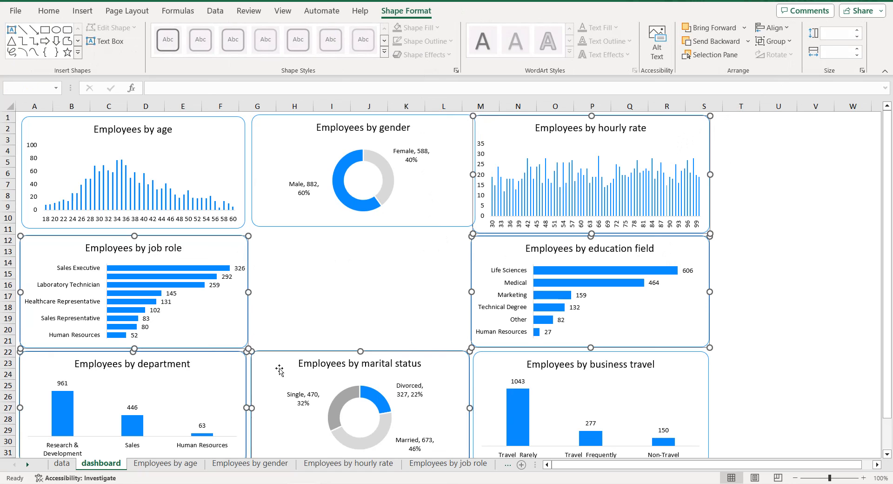
left_click(494, 366, "ctrl")
left_click(845, 35)
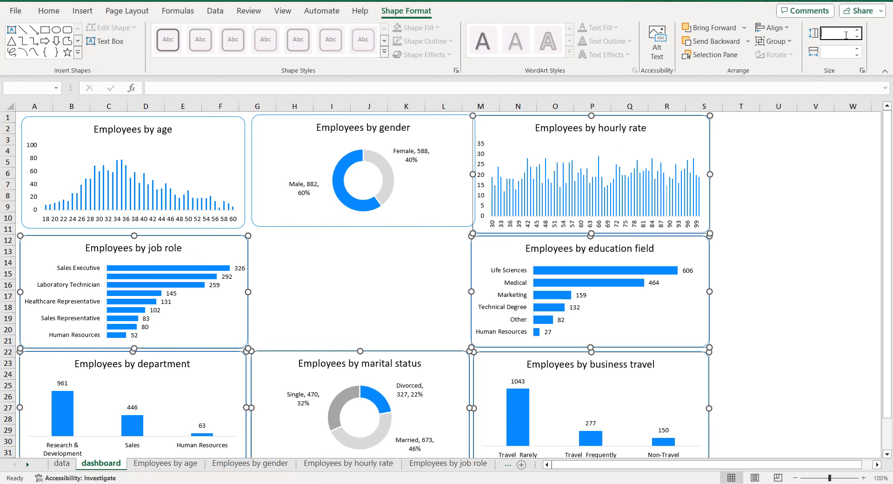
type("2")
left_click(841, 52)
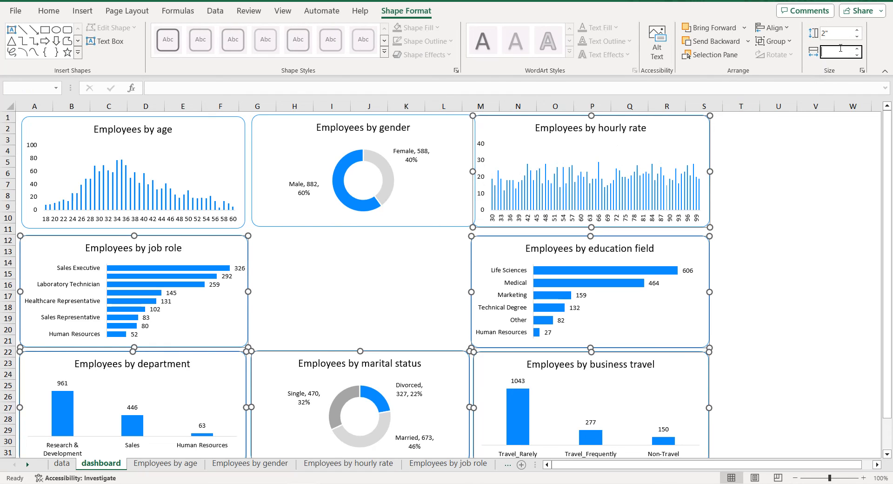
type("4")
key("Return")
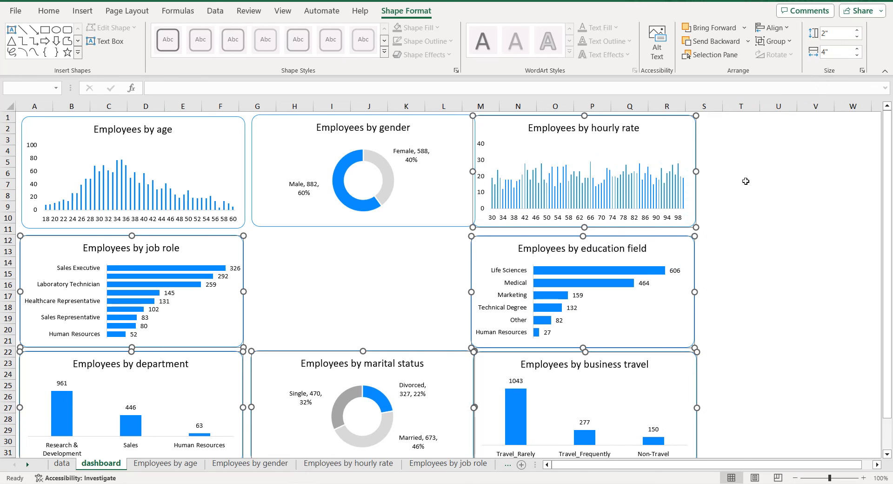
left_click(746, 181)
Step: Distribute the age, gender and hourly rate charts horizontally so the first row is evenly spaced
left_click(459, 138)
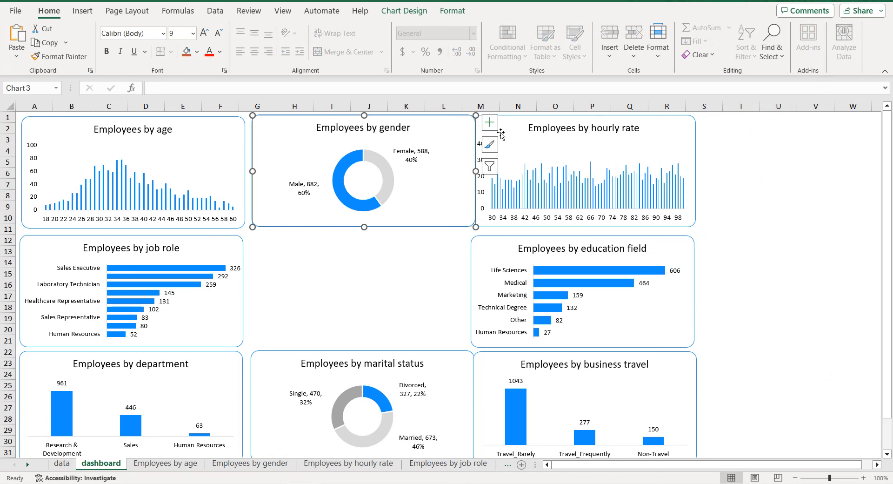
left_click(521, 132, "ctrl")
left_click(235, 131, "ctrl")
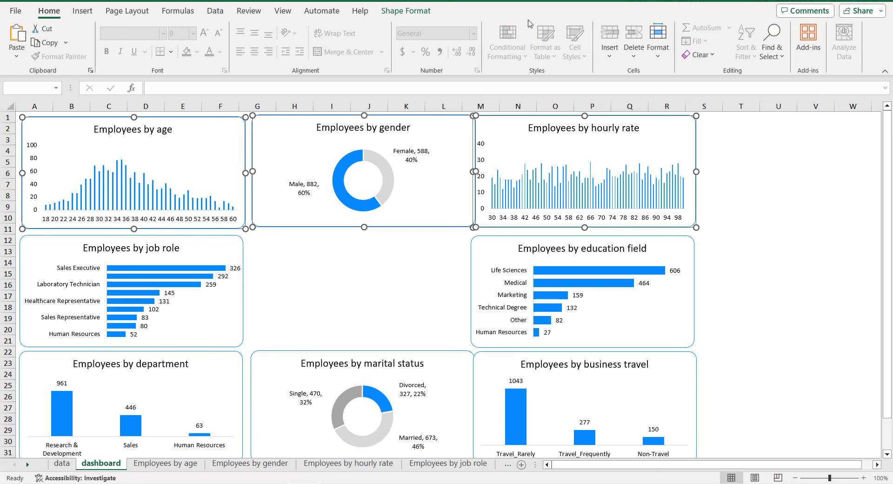
left_click(405, 11)
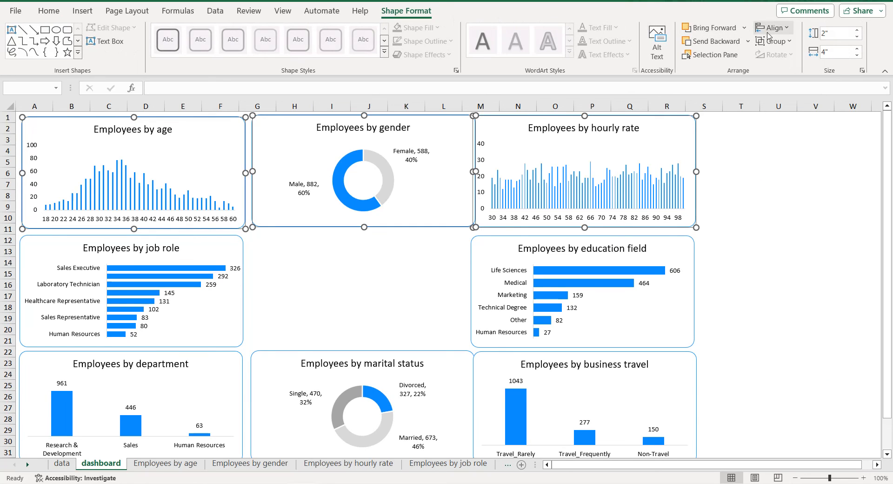
left_click(773, 28)
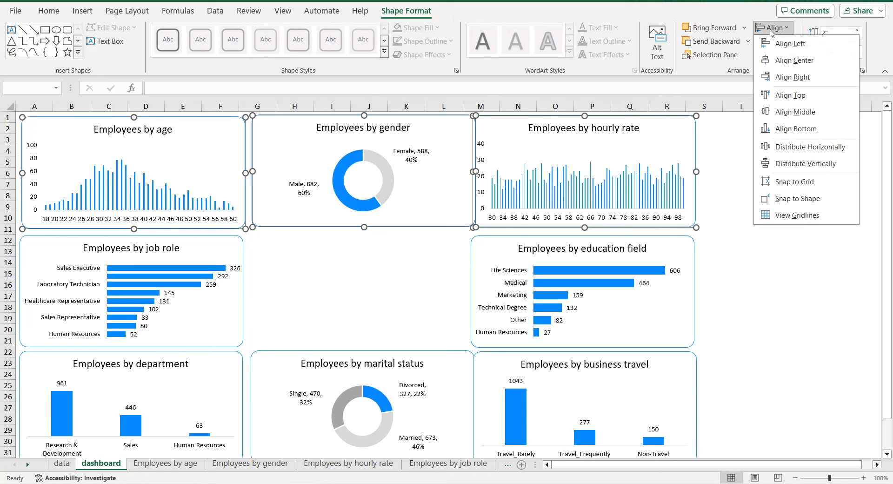
left_click(805, 148)
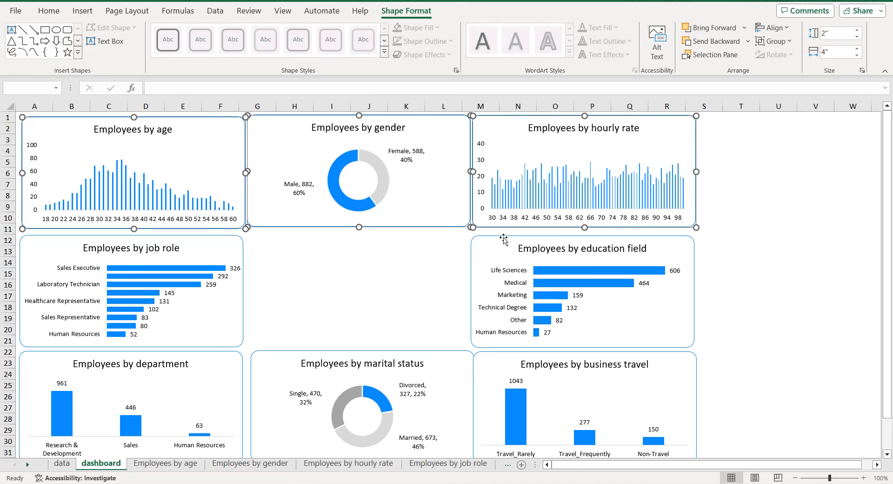
Step: Distribute the department, marital status and business travel charts horizontally to space the lowest row evenly
left_click(505, 362)
left_click(426, 363, "ctrl")
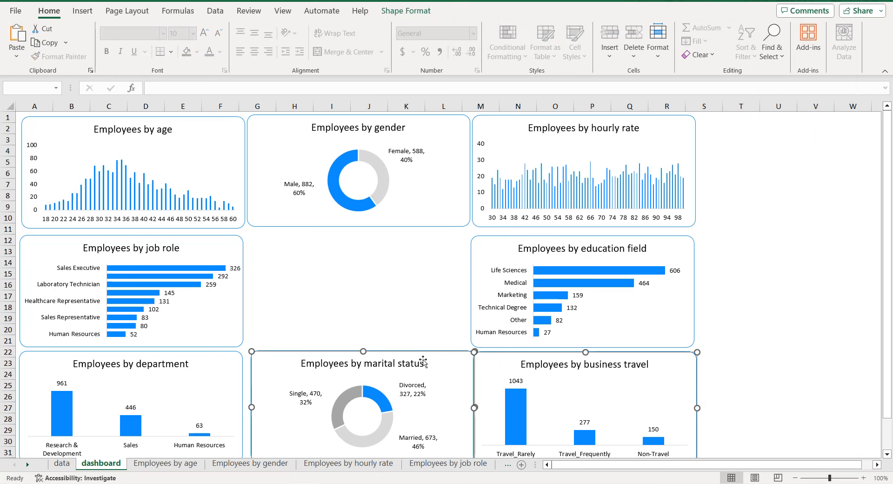
left_click(216, 364, "ctrl")
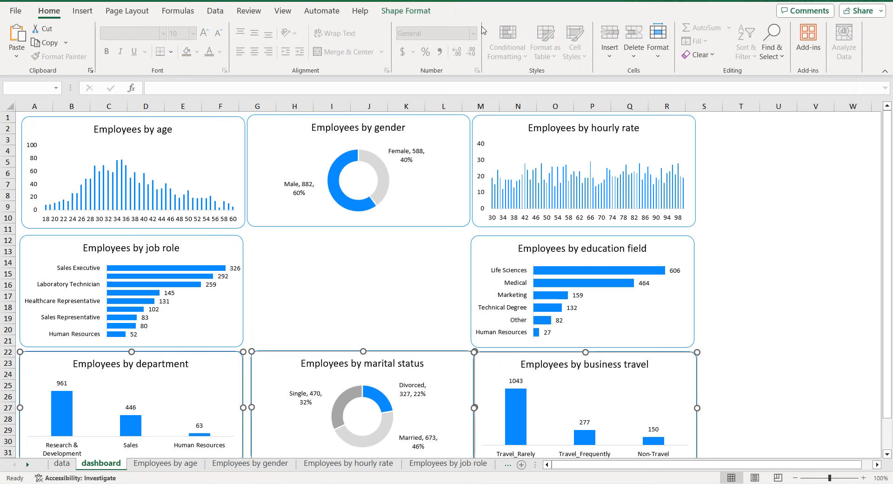
left_click(407, 10)
left_click(782, 28)
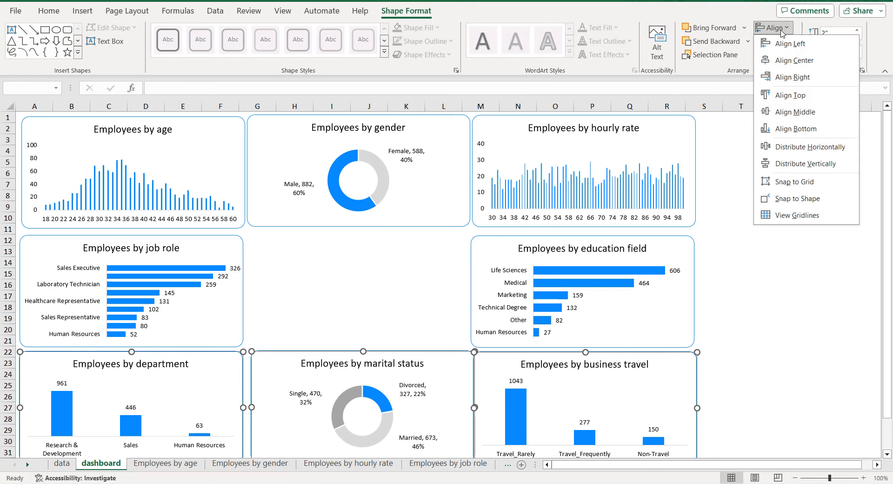
left_click(799, 147)
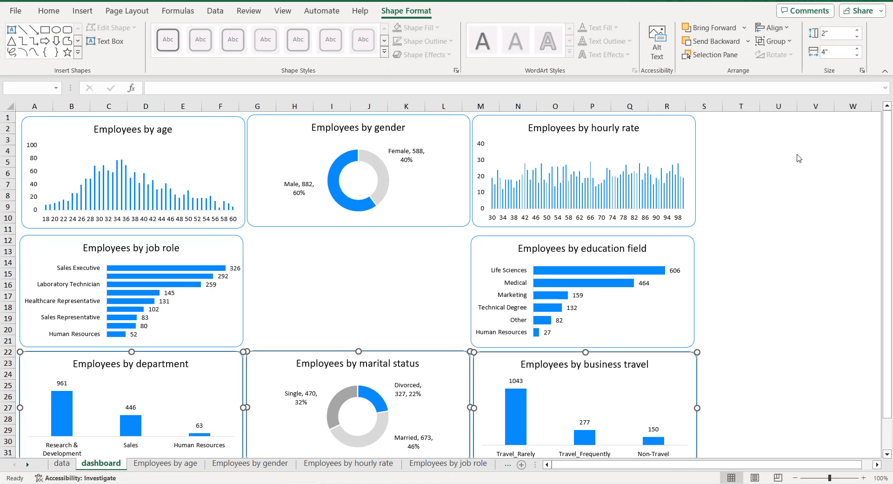
Step: Align the hourly rate, education field and business travel charts on a common vertical axis with Align Center
left_click(647, 326)
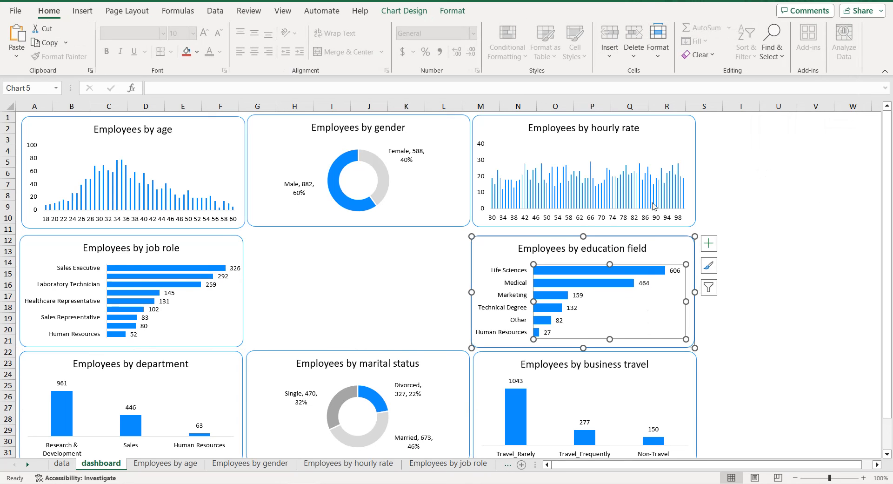
left_click(655, 147, "ctrl")
left_click(649, 367, "ctrl")
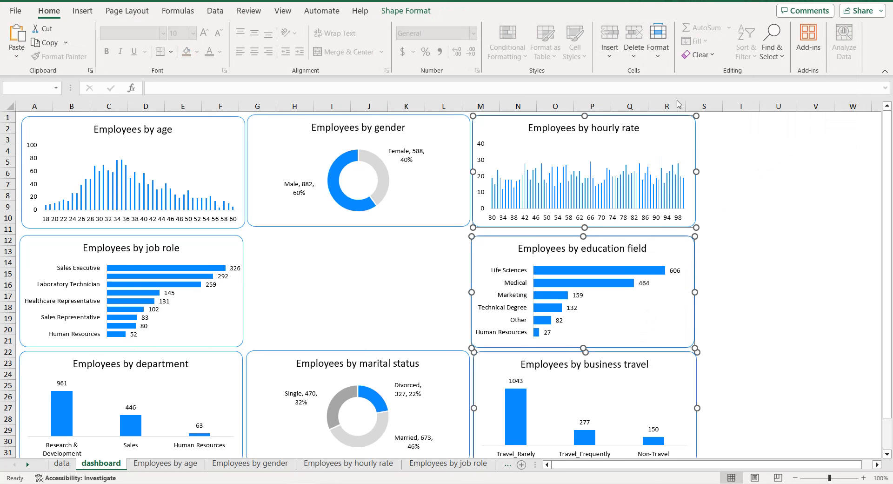
left_click(414, 11)
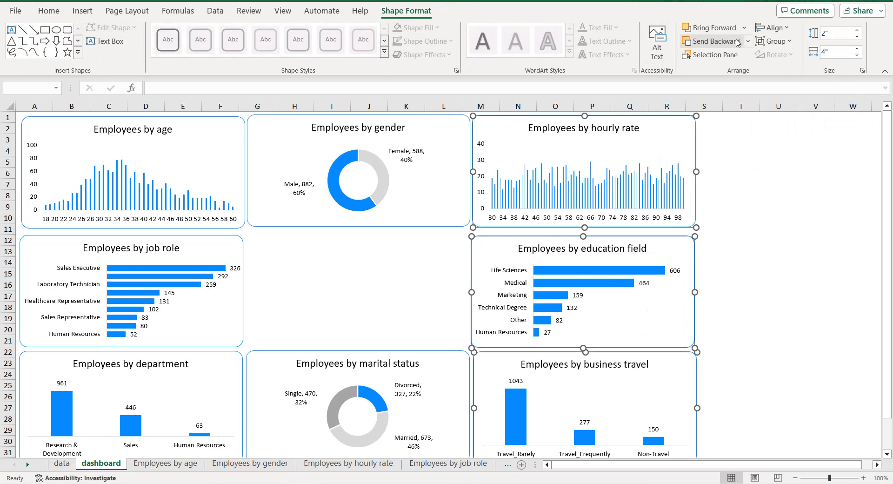
left_click(774, 28)
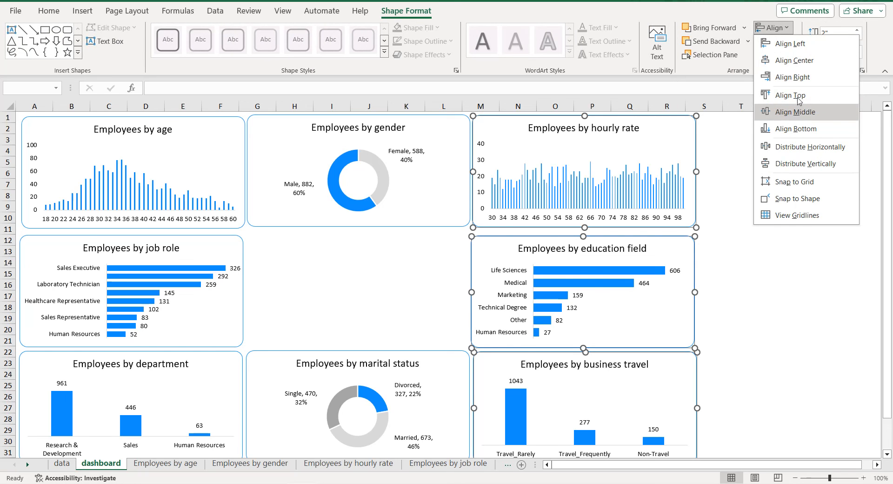
left_click(799, 61)
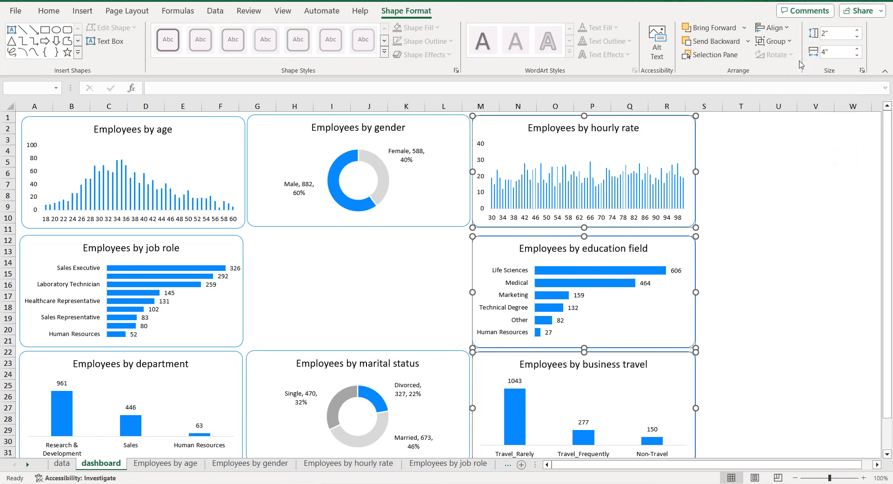
Step: Align the age, job role and department charts on a common vertical axis with Align Center
left_click(193, 137)
left_click(194, 264, "ctrl")
left_click(200, 368, "ctrl")
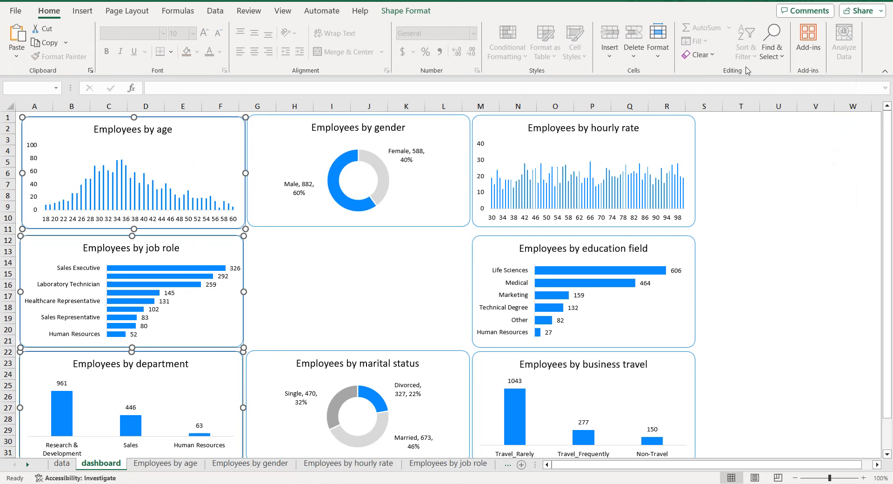
left_click(406, 11)
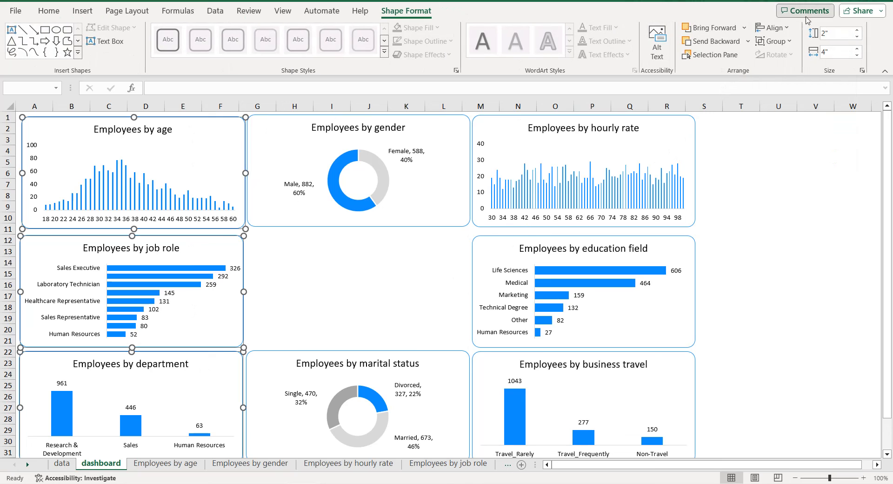
left_click(773, 28)
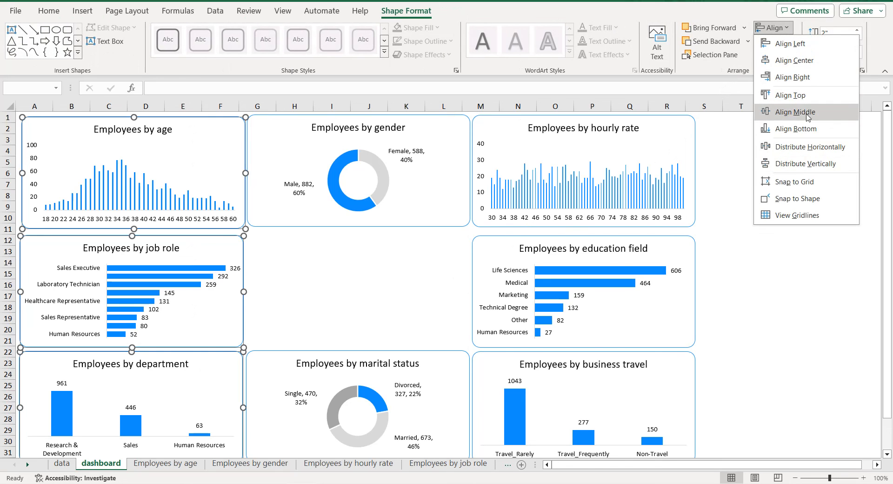
left_click(805, 62)
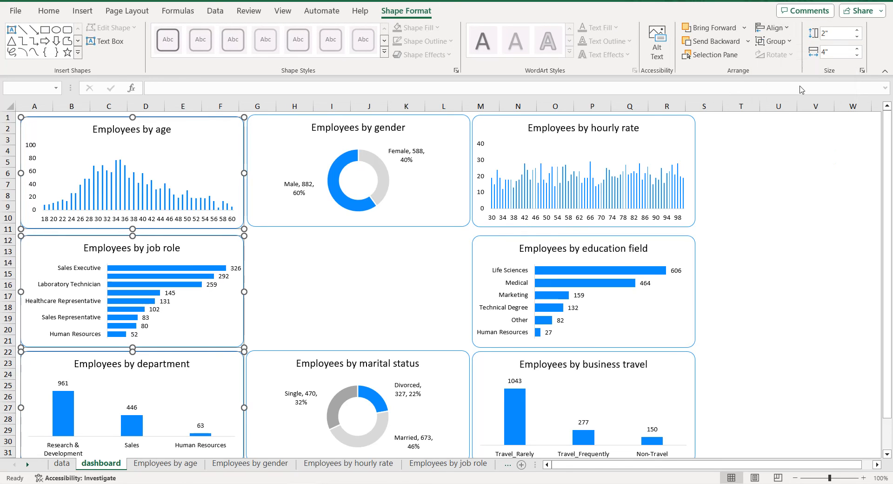
left_click(766, 181)
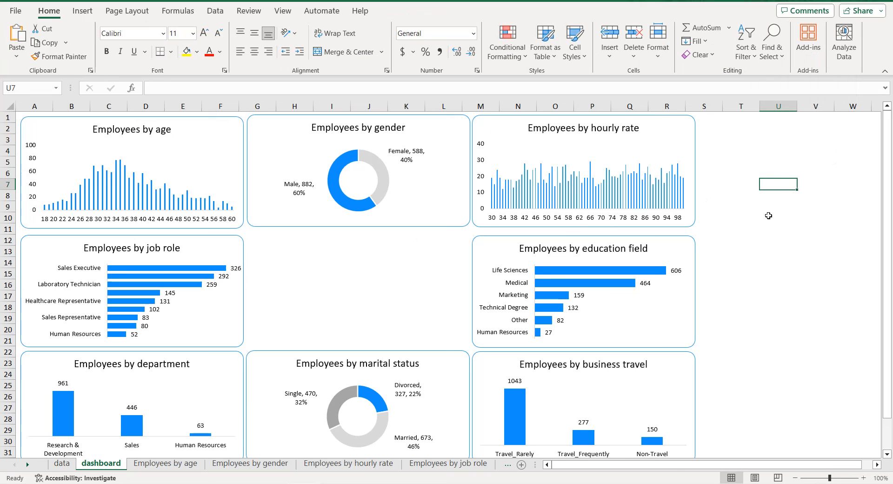
Step: Insert the IBM logo picture from this device over the cells, starting from cell J17 in the dashboard's empty middle space
left_click_drag(887, 371, 887, 375)
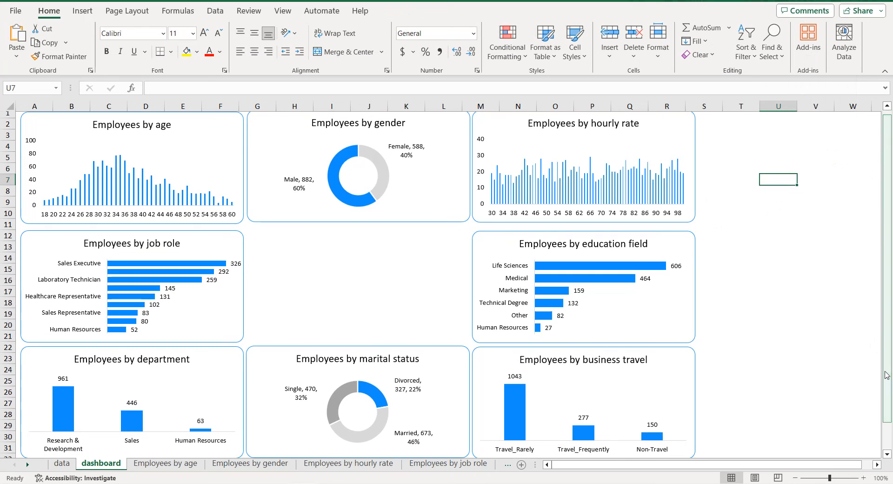
left_click(354, 294)
left_click(83, 11)
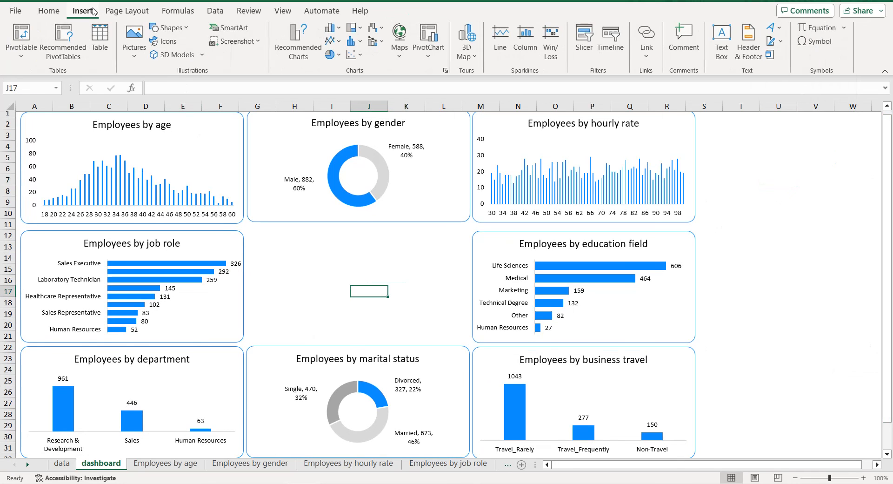
left_click(140, 59)
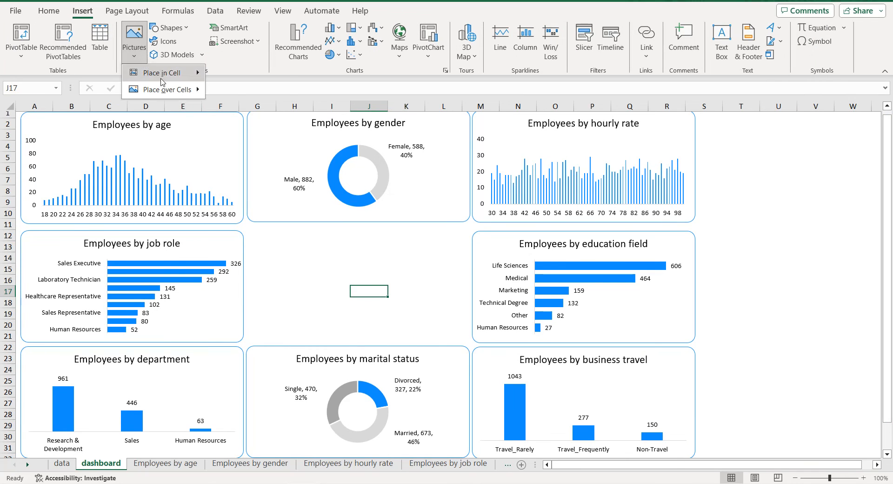
mouse_move(161, 80)
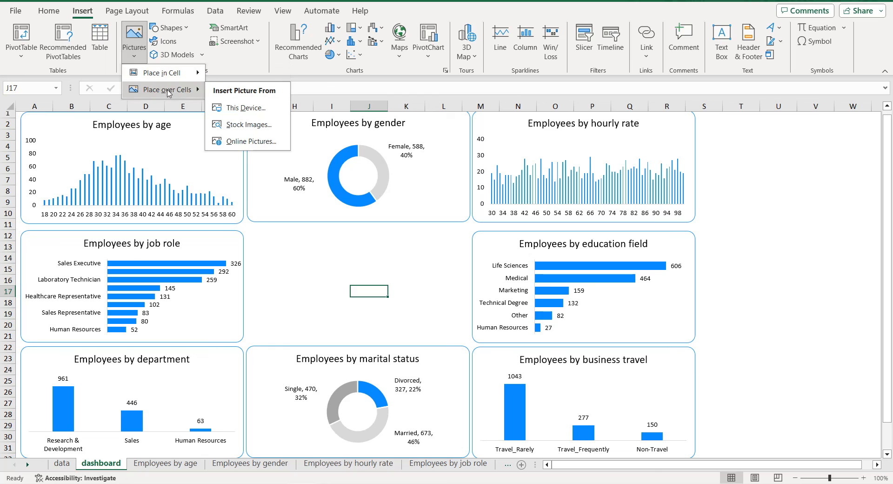
left_click(257, 111)
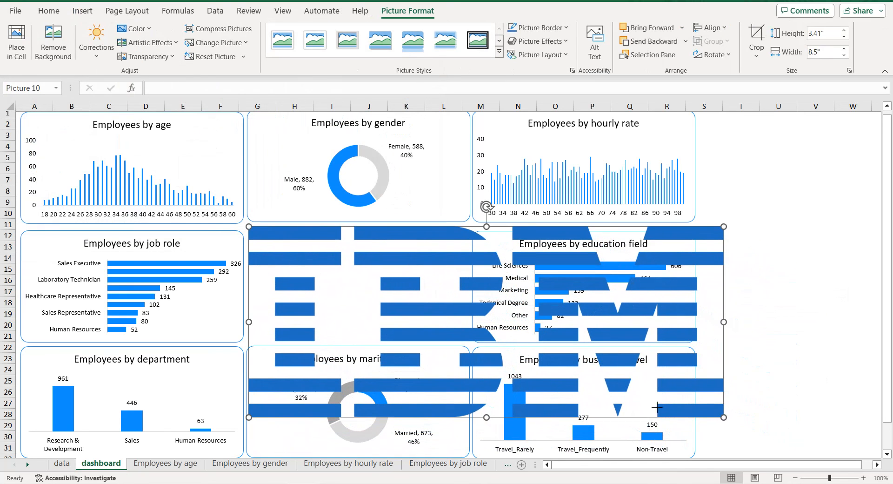
Step: Shrink the IBM logo and position it in the gap between the job role and education field charts
left_click_drag(724, 418, 259, 312)
left_click_drag(327, 285, 328, 296)
left_click(754, 246)
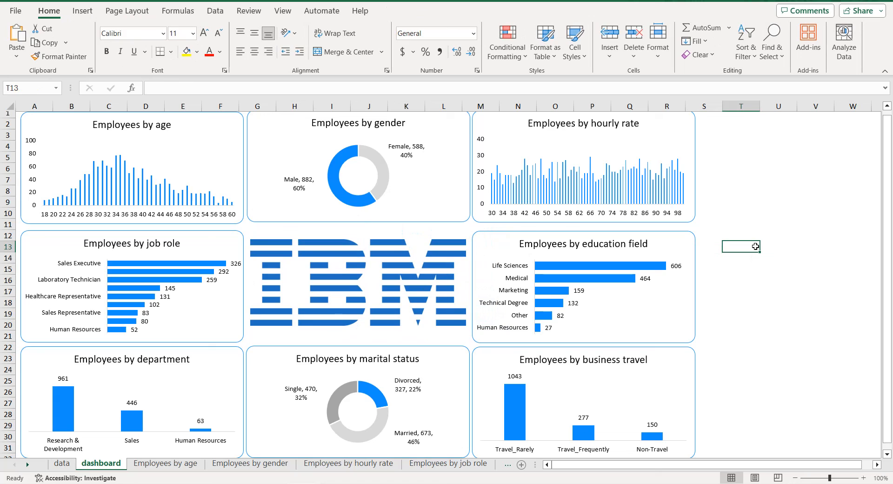